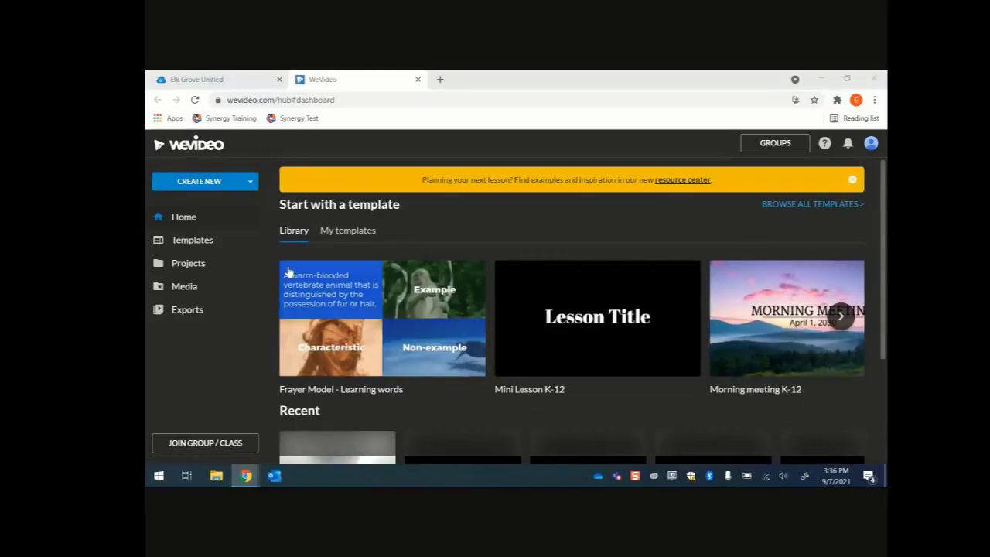
Look over the personal templates and the template library, and check which content types can be created
click(347, 236)
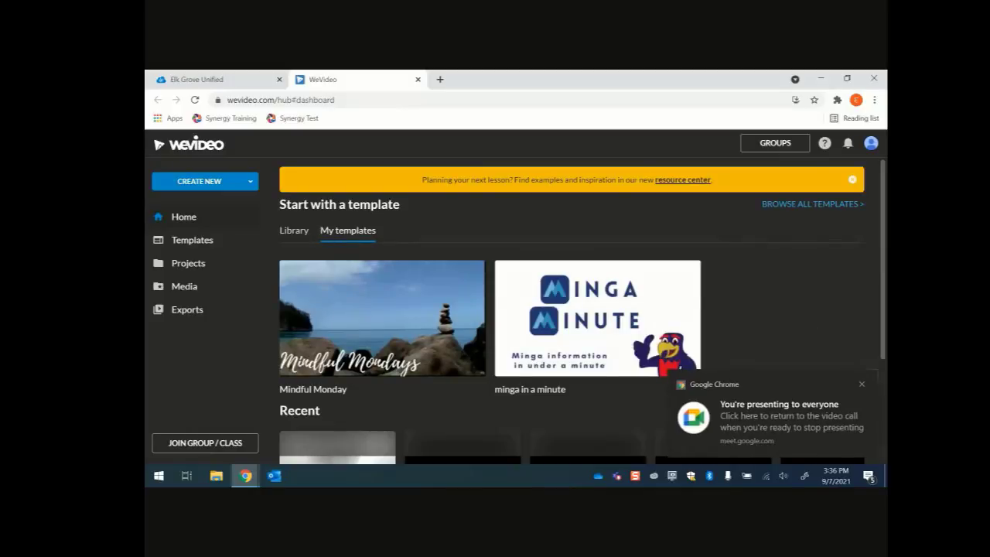
click(862, 384)
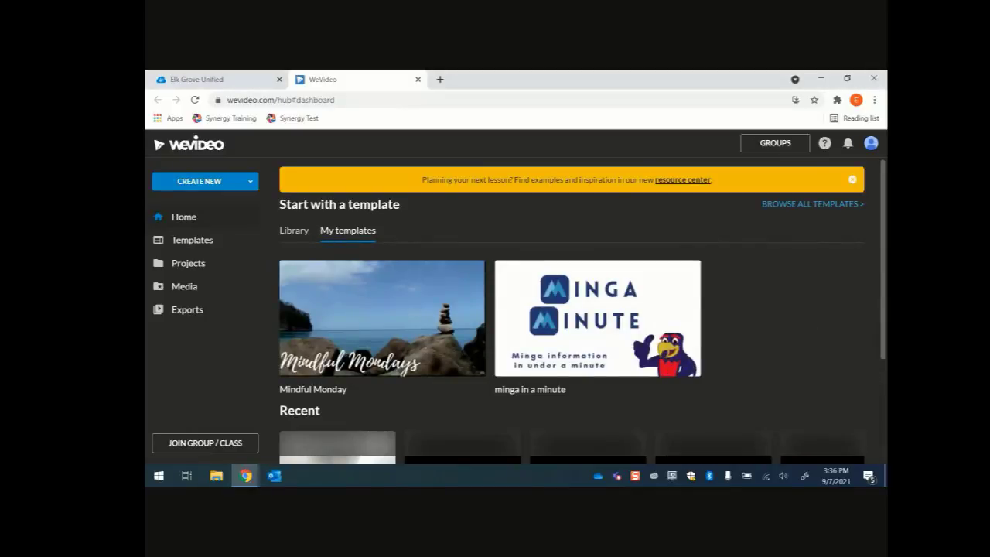
click(300, 234)
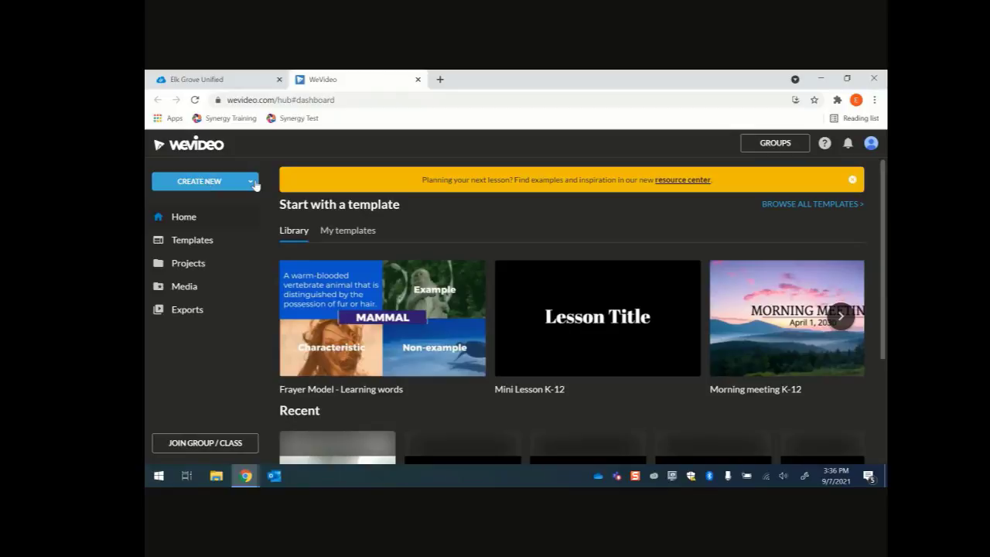
click(253, 182)
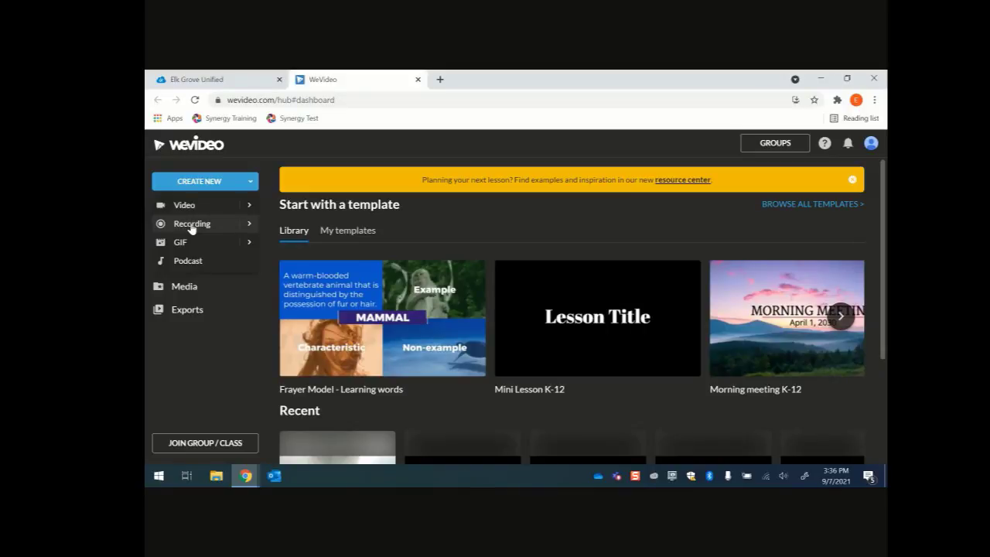
click(186, 406)
Review the recent projects on the dashboard and the options offered for the video dated Sep 7th, 2021
scroll(506, 407, down, 1)
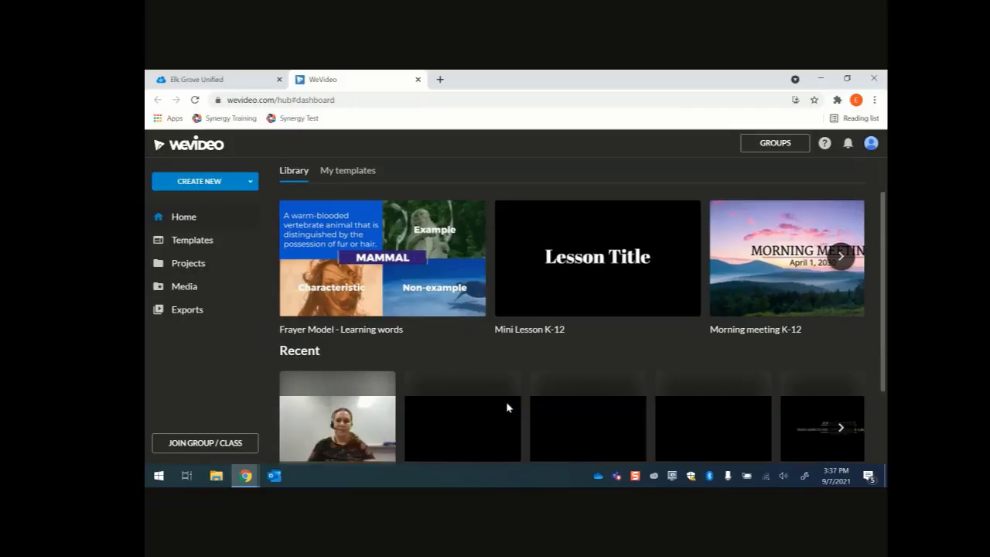
scroll(507, 407, down, 1)
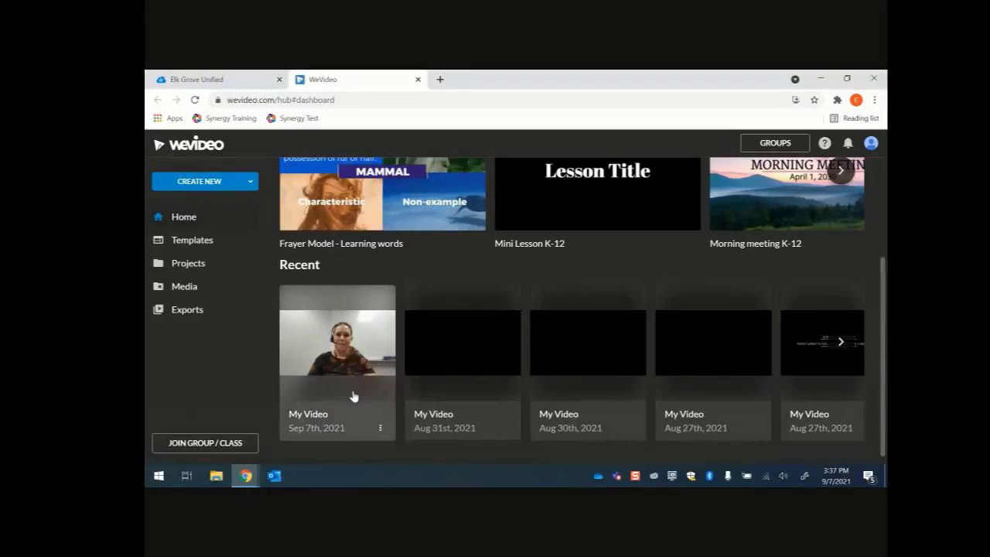
scroll(352, 397, down, 1)
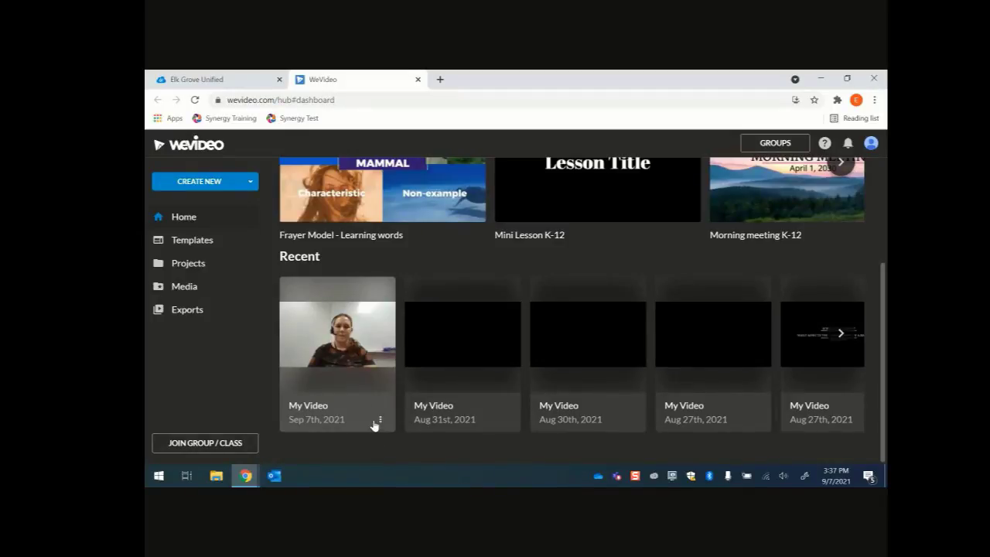
click(380, 420)
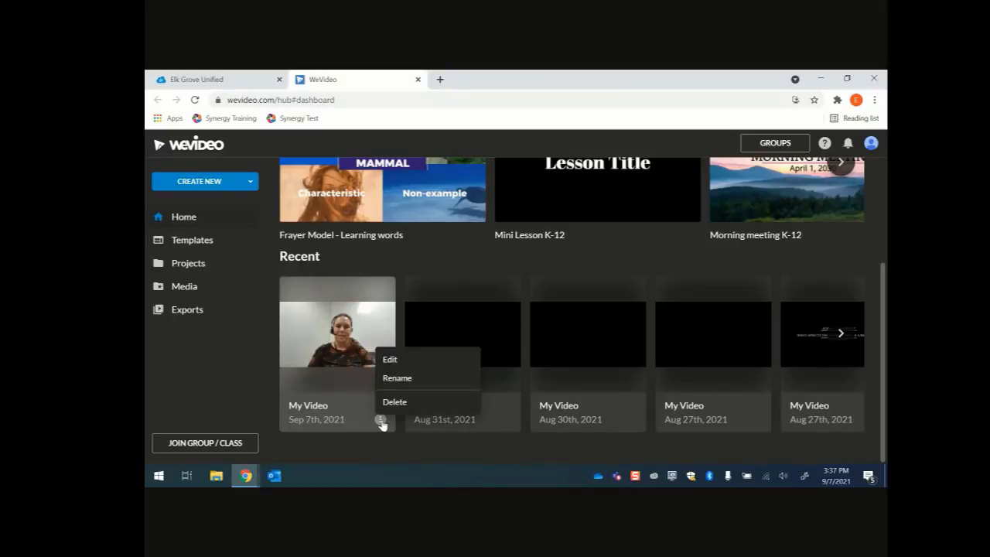
click(217, 380)
scroll(551, 258, up, 2)
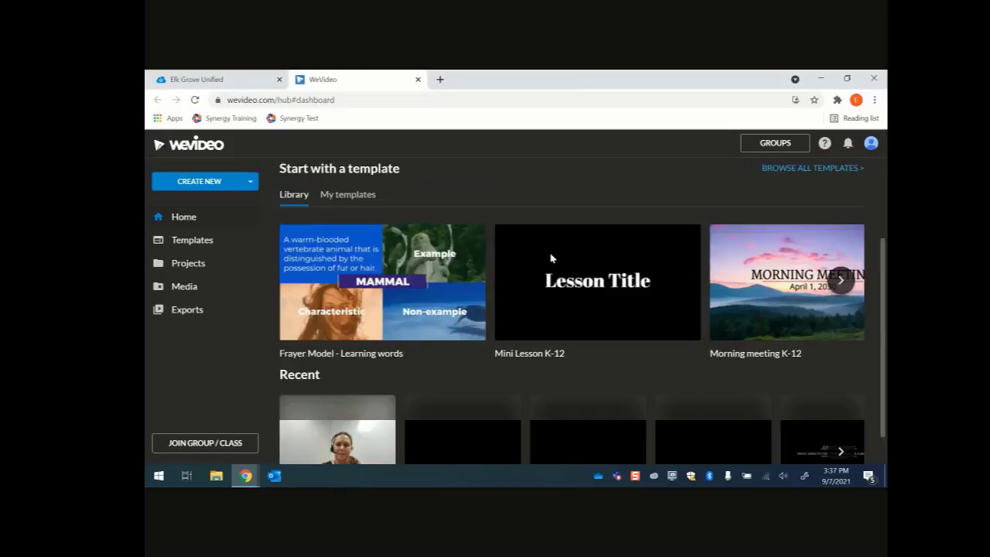
scroll(552, 259, up, 1)
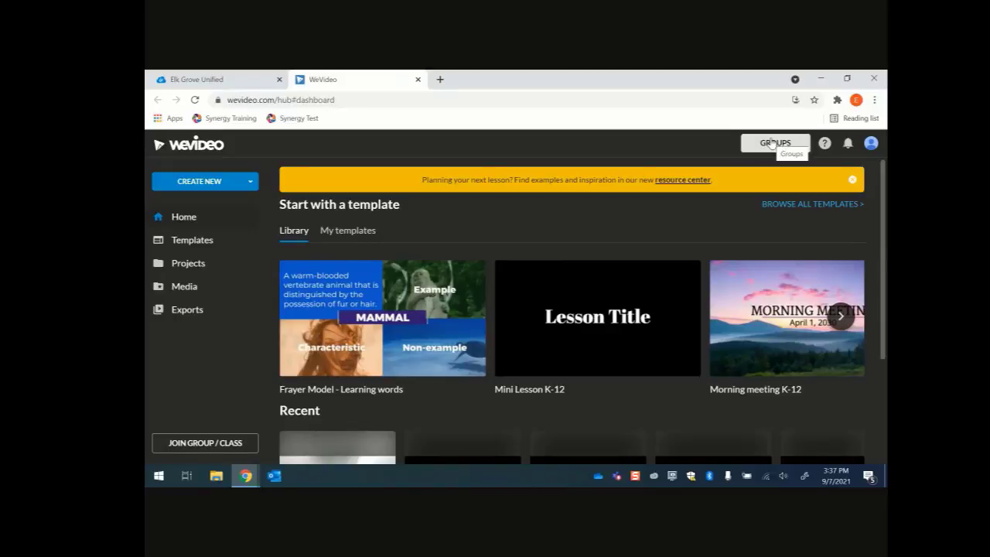
Create a new group titled "Training Group Sept 7" without adding any members
click(771, 144)
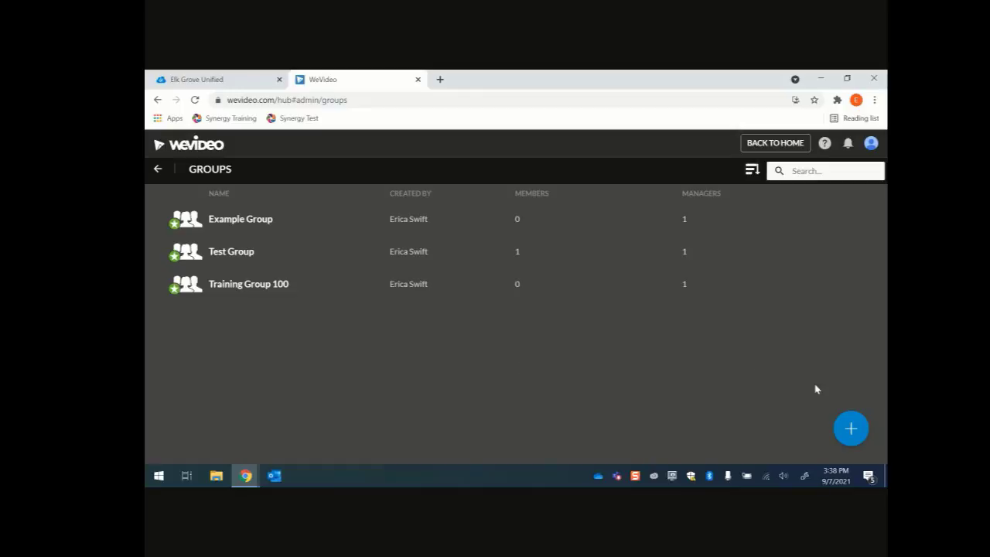
click(851, 428)
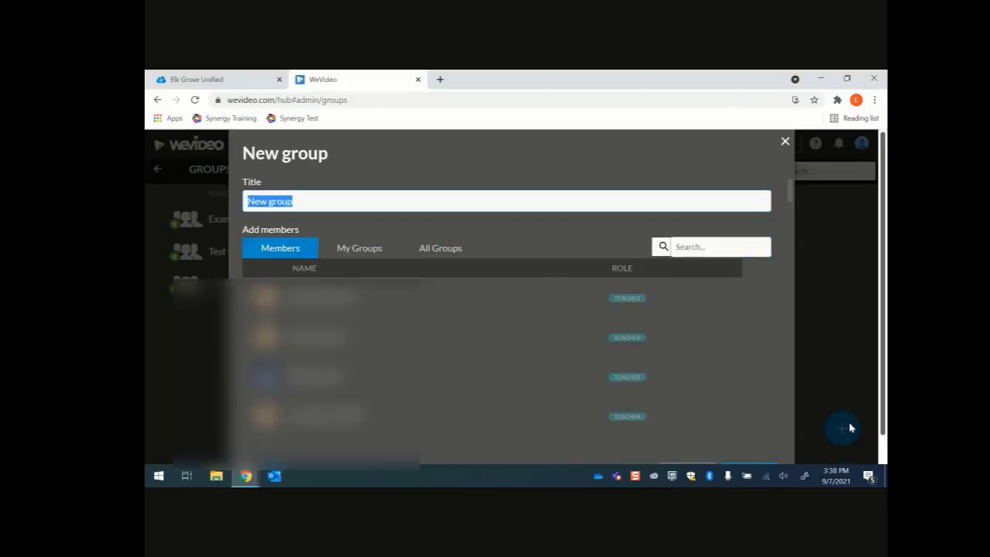
click(315, 200)
key(BackSpace)
key(BackSpace)
key(BackSpace)
key(BackSpace)
key(BackSpace)
key(BackSpace)
key(BackSpace)
key(BackSpace)
key(BackSpace)
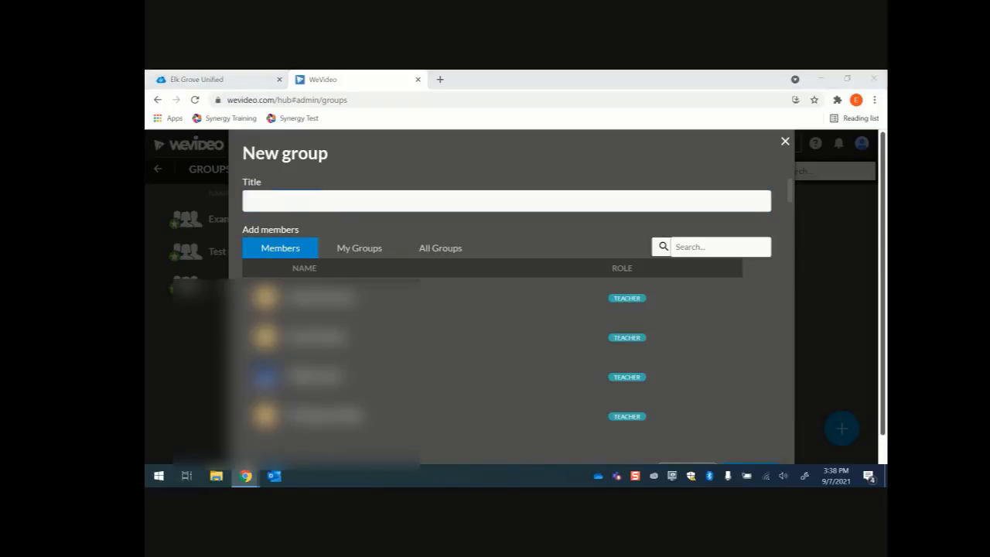
text(Training Group Sept 7)
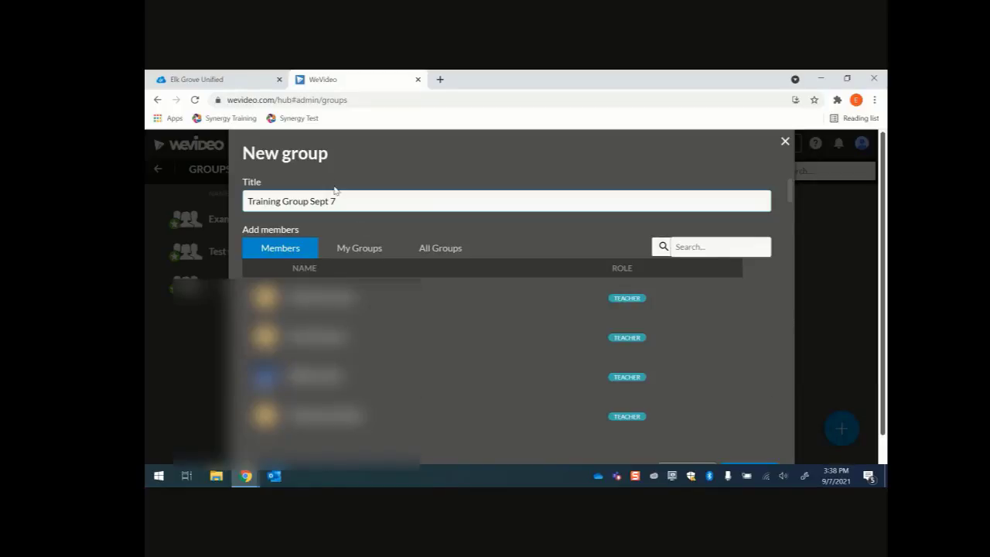
scroll(727, 402, down, 5)
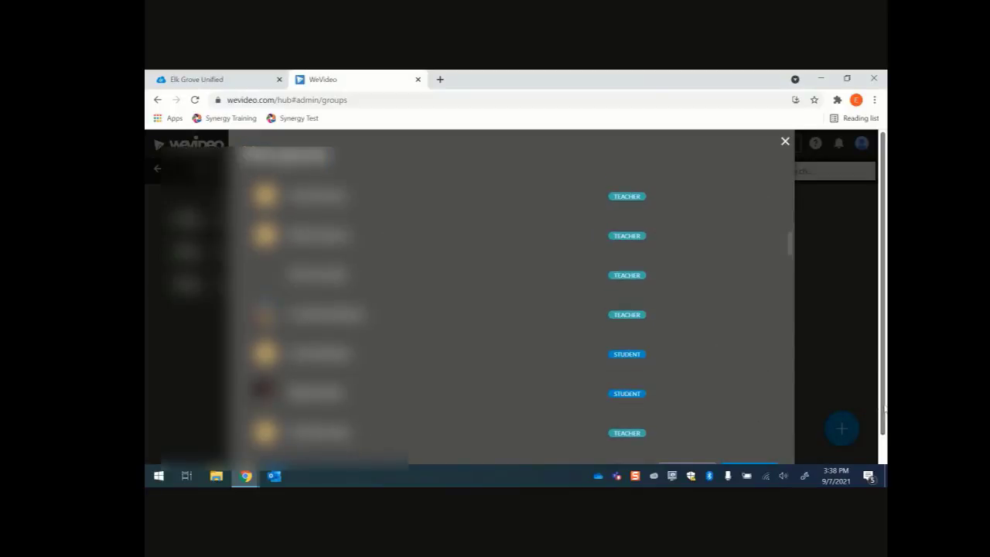
drag(884, 407, 882, 471)
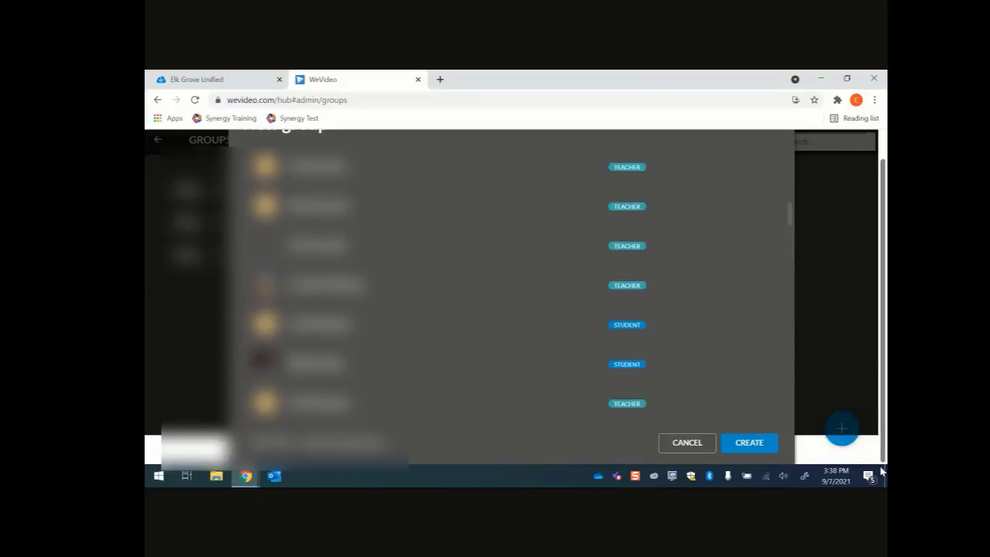
click(749, 442)
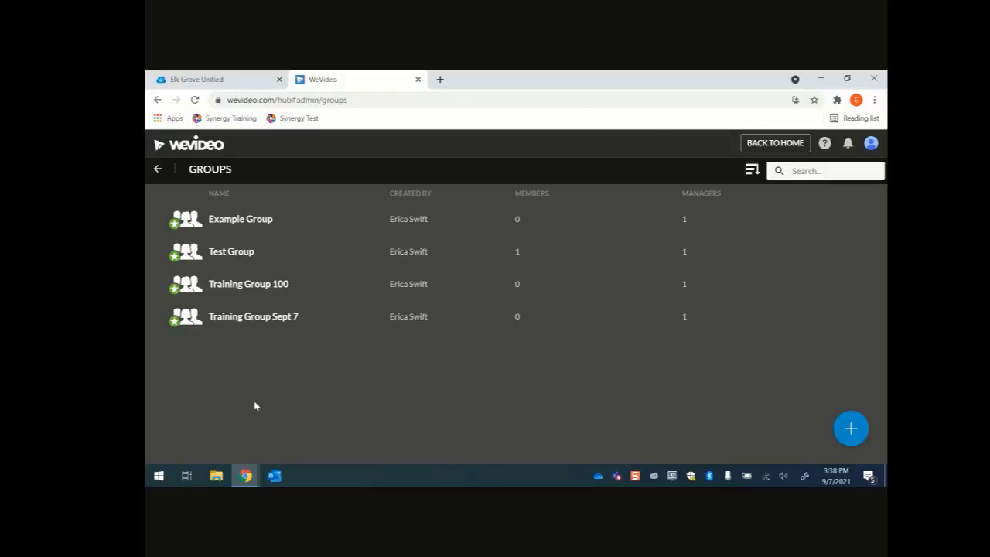
Open Training Group Sept 7 and look over its shared projects and its exports
click(253, 325)
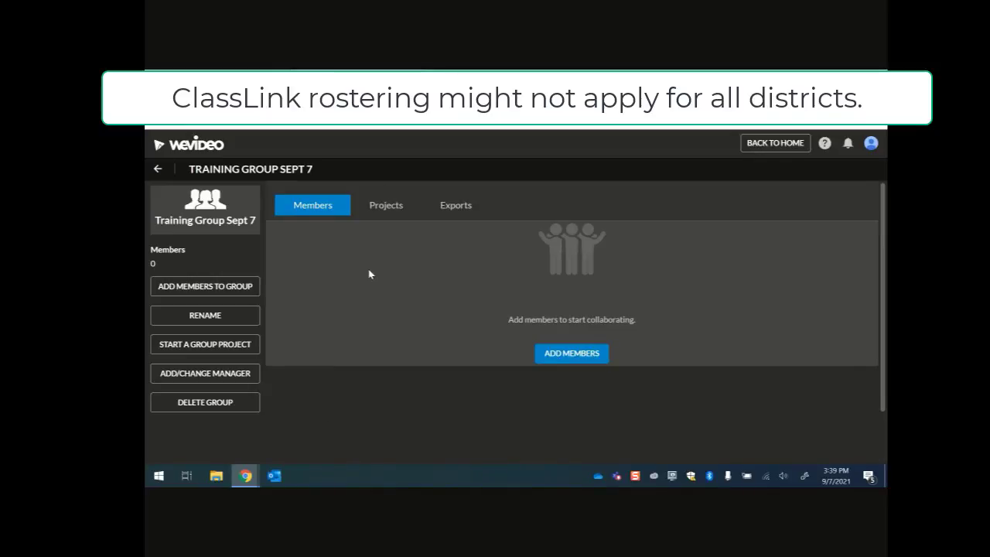
click(379, 216)
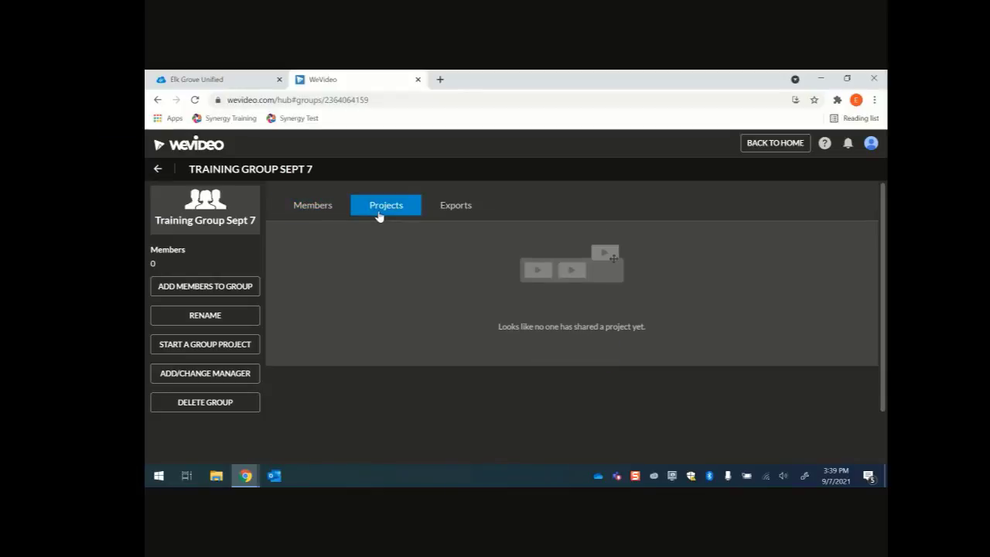
click(455, 214)
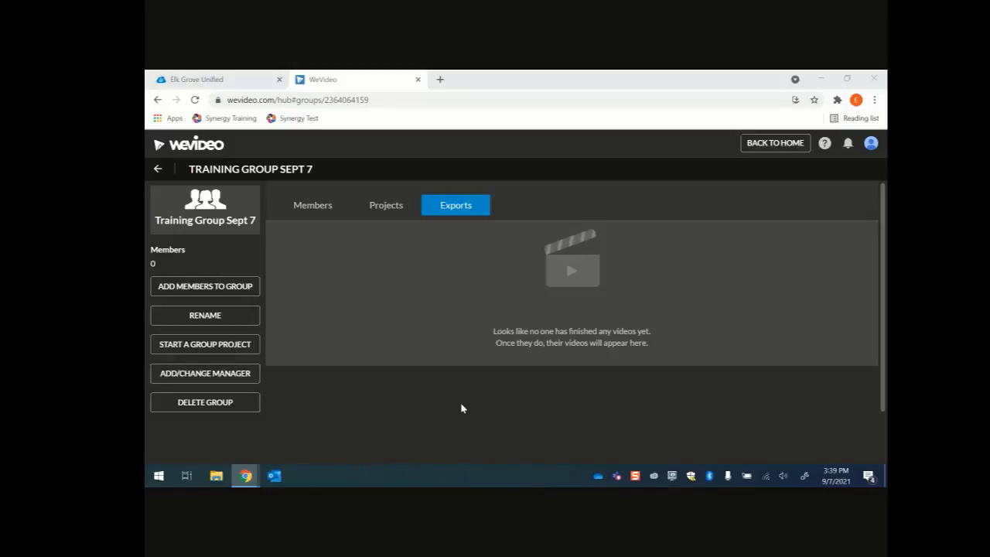
scroll(462, 407, down, 1)
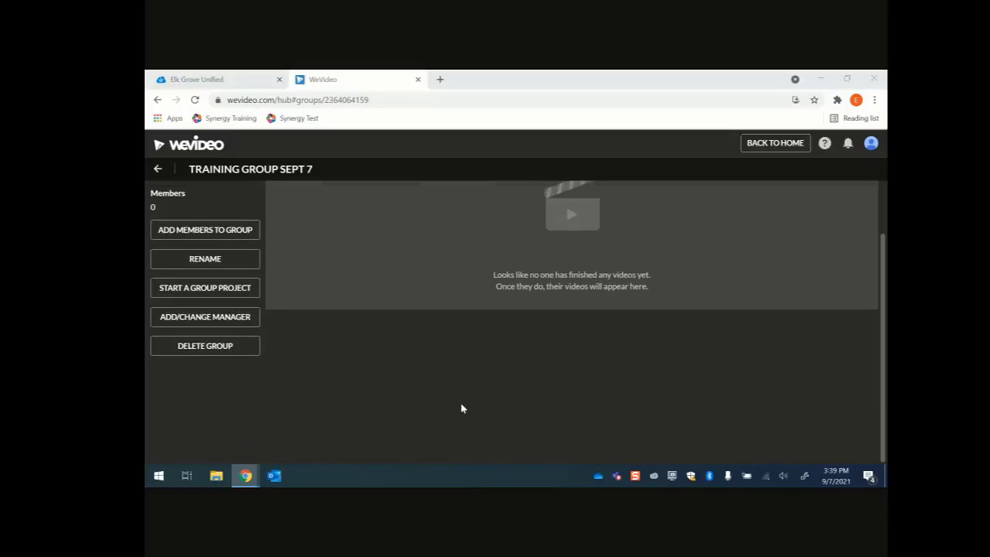
scroll(462, 407, up, 1)
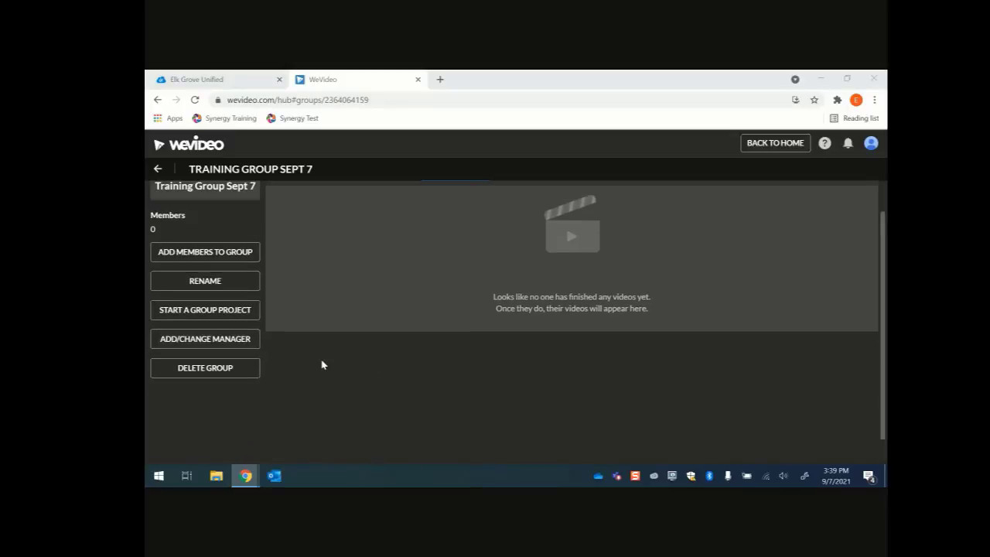
scroll(323, 365, up, 1)
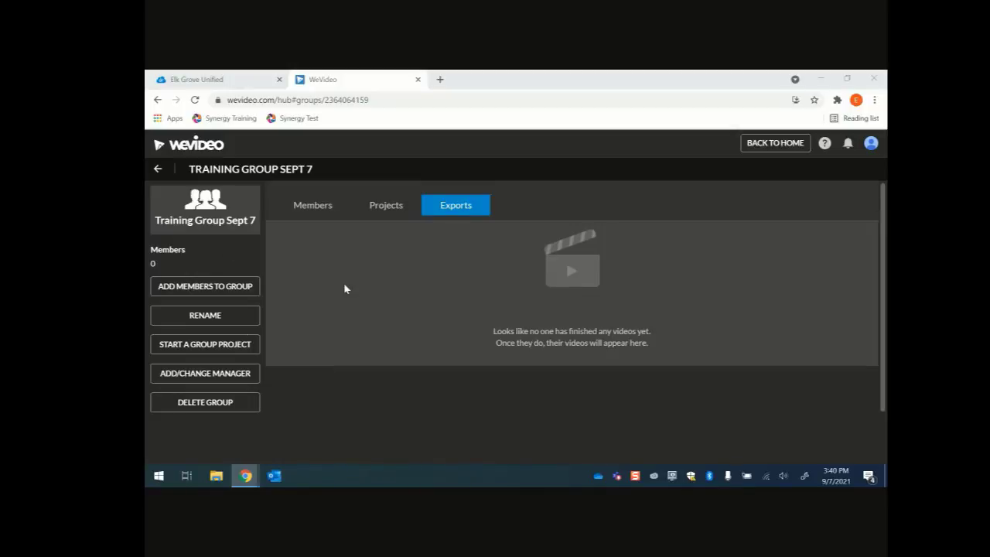
Browse the people who can be added to Training Group Sept 7 and leave without adding anyone
click(209, 291)
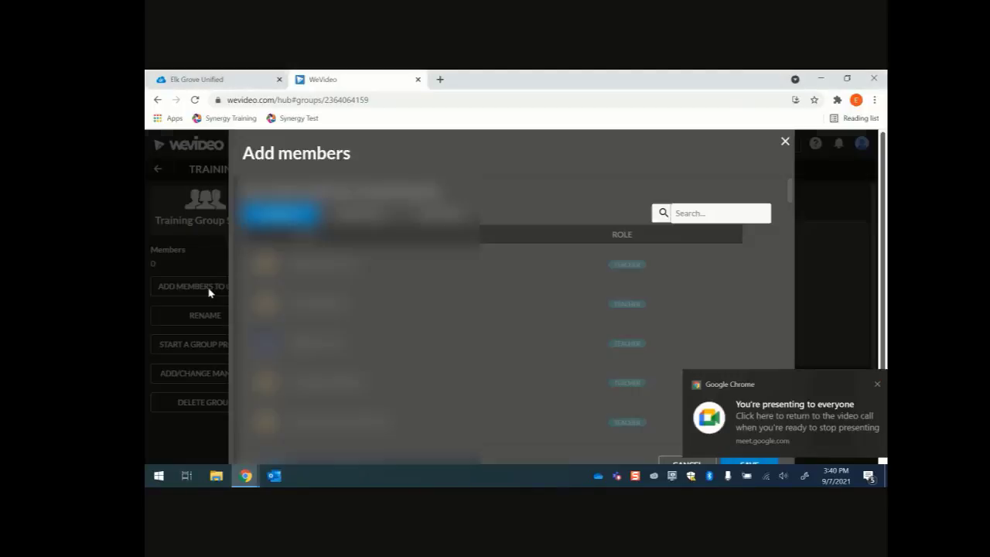
scroll(553, 333, down, 5)
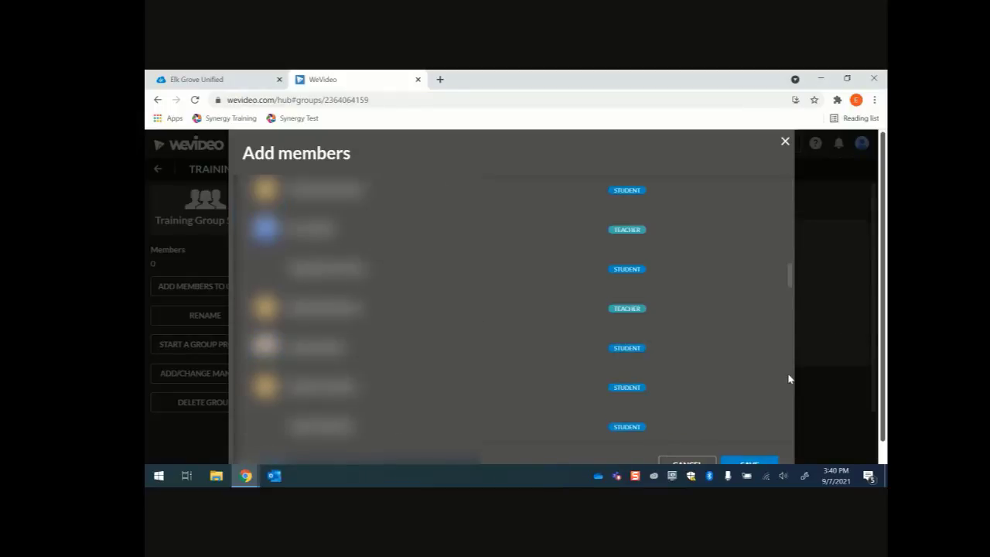
scroll(559, 323, up, 5)
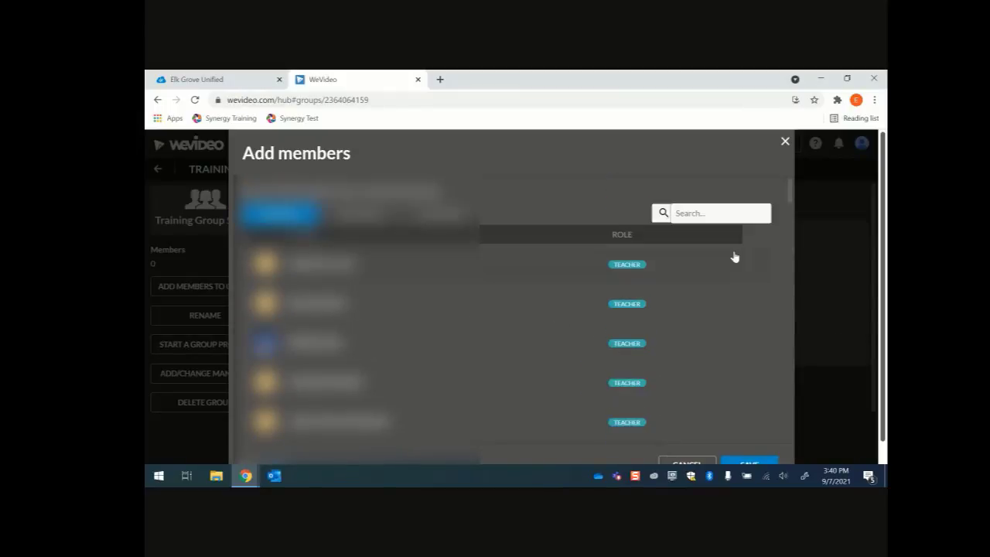
click(704, 212)
click(686, 465)
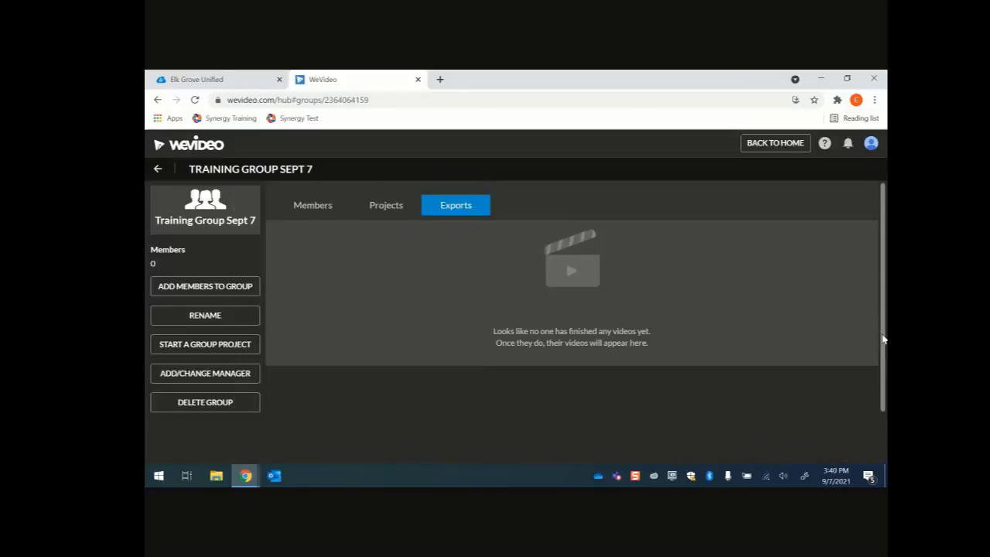
Show the group's members, and reopen Training Group Sept 7 from the groups list to locate its group code
drag(882, 338, 884, 424)
scroll(885, 424, up, 2)
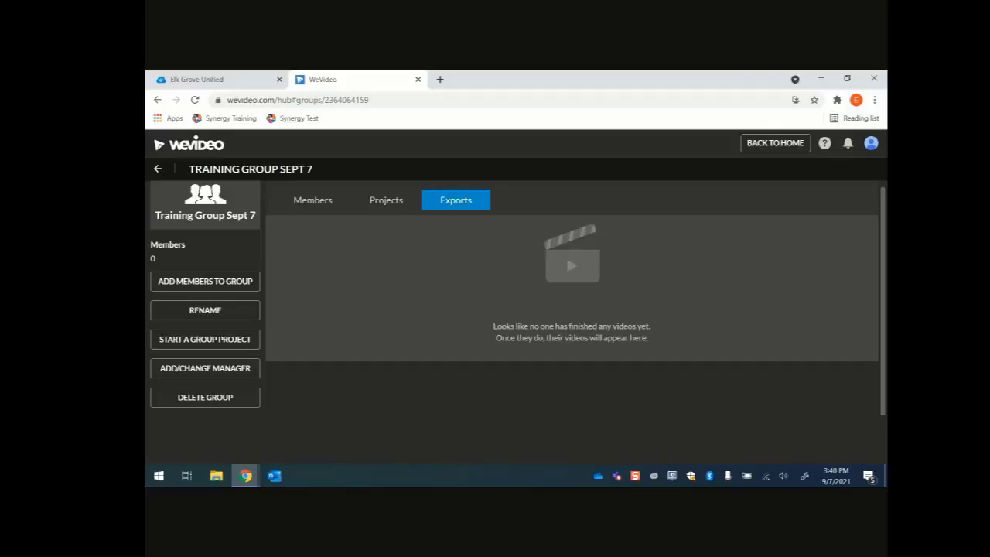
click(317, 202)
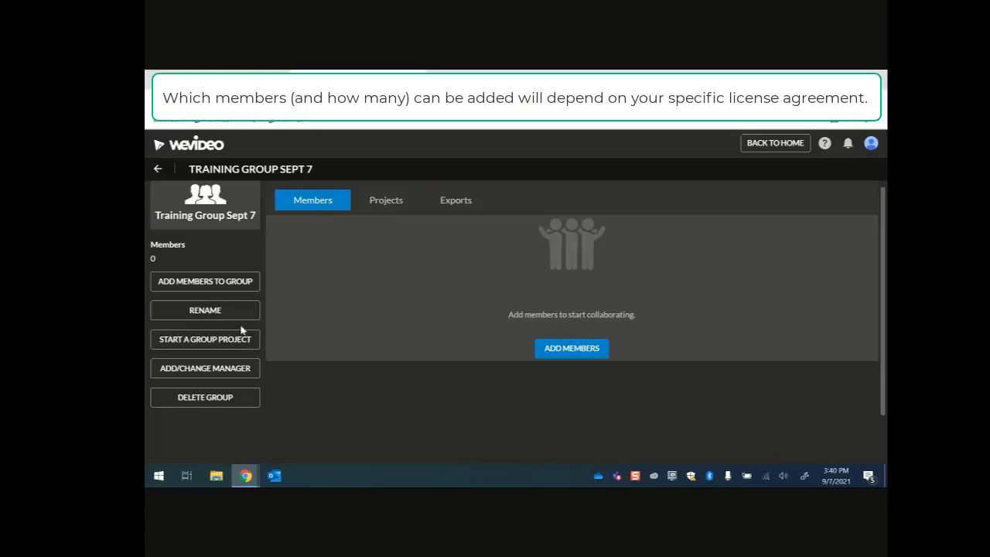
scroll(215, 336, down, 2)
scroll(215, 336, up, 2)
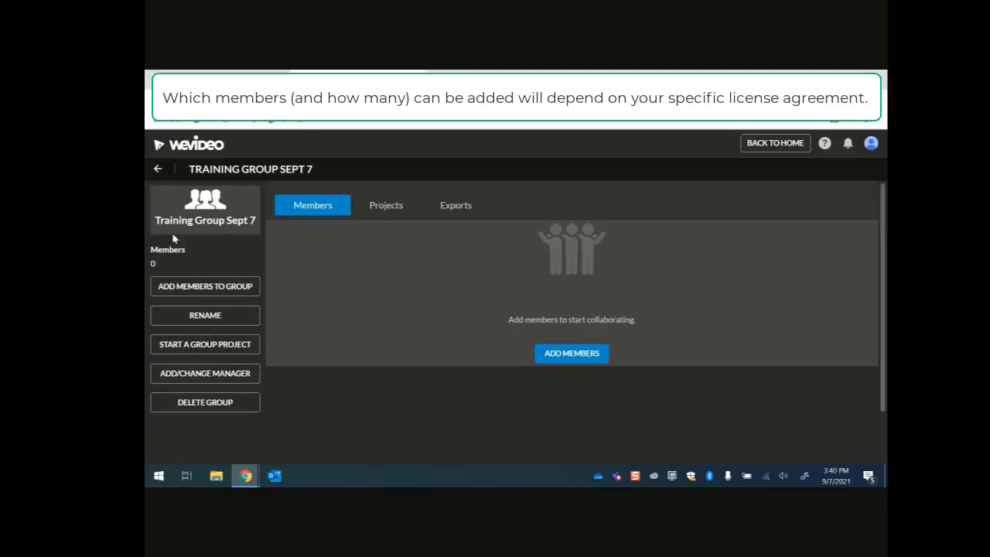
click(157, 169)
click(280, 318)
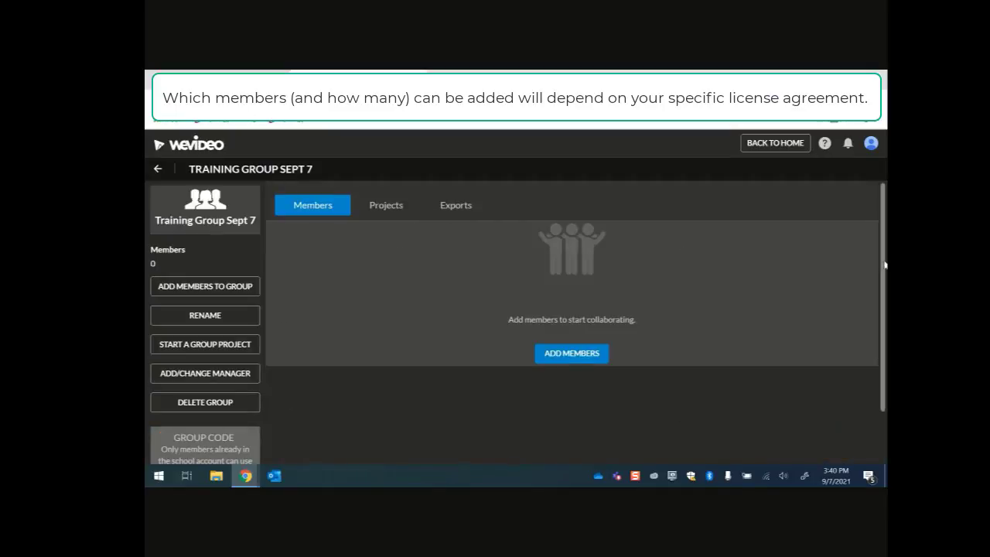
drag(885, 266, 885, 315)
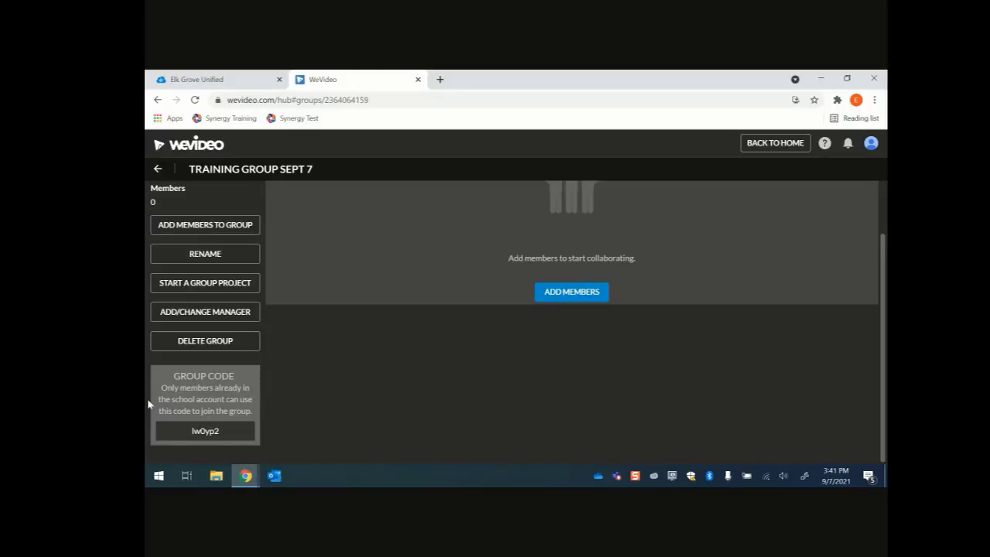
Highlight the code for joining Training Group Sept 7 and return to the home dashboard
drag(219, 427, 191, 428)
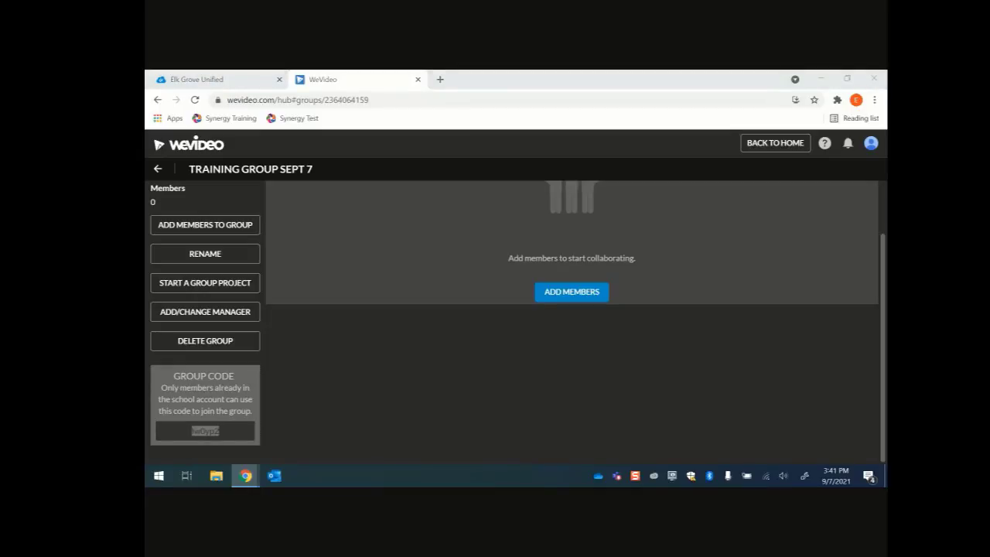
click(157, 169)
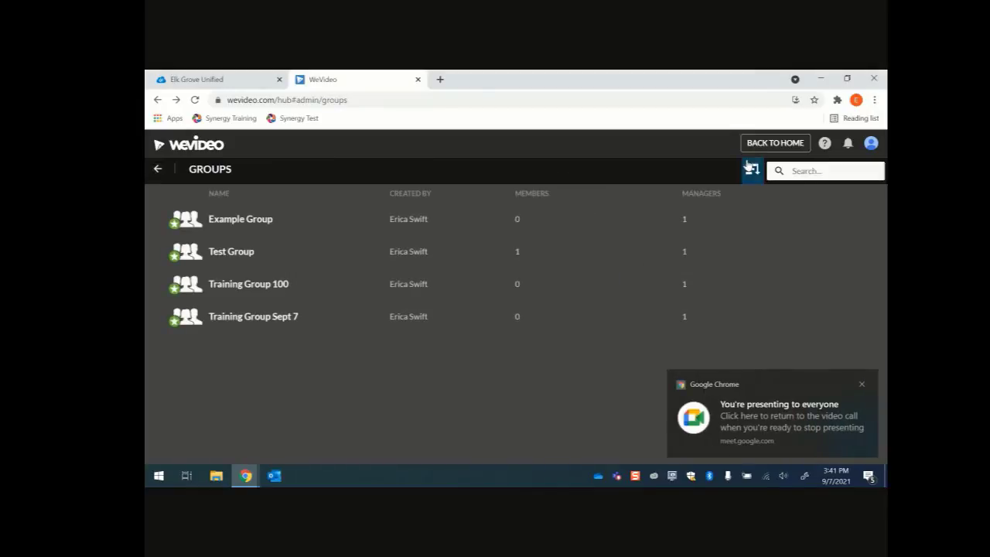
click(761, 145)
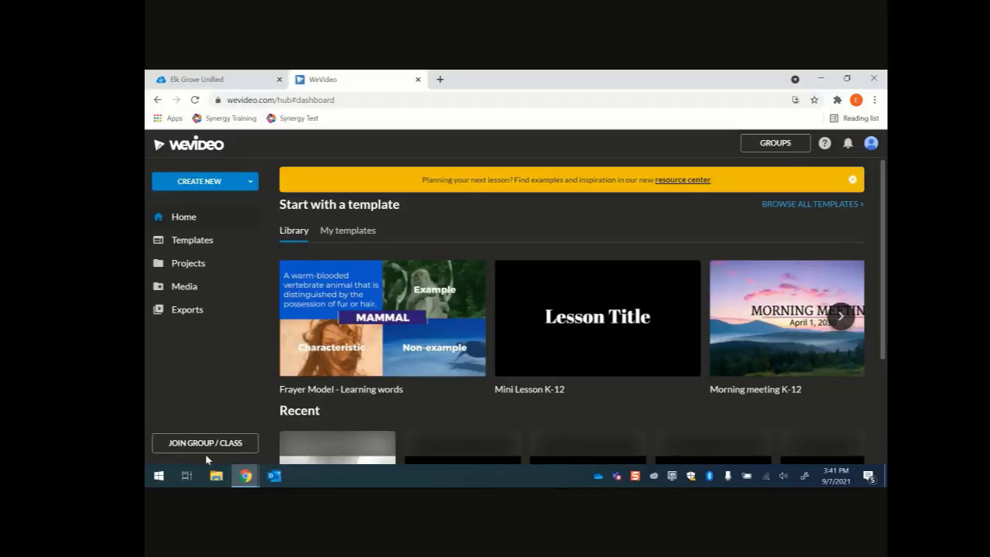
Show where a student enters a group or class code to join, and close it without joining
click(223, 446)
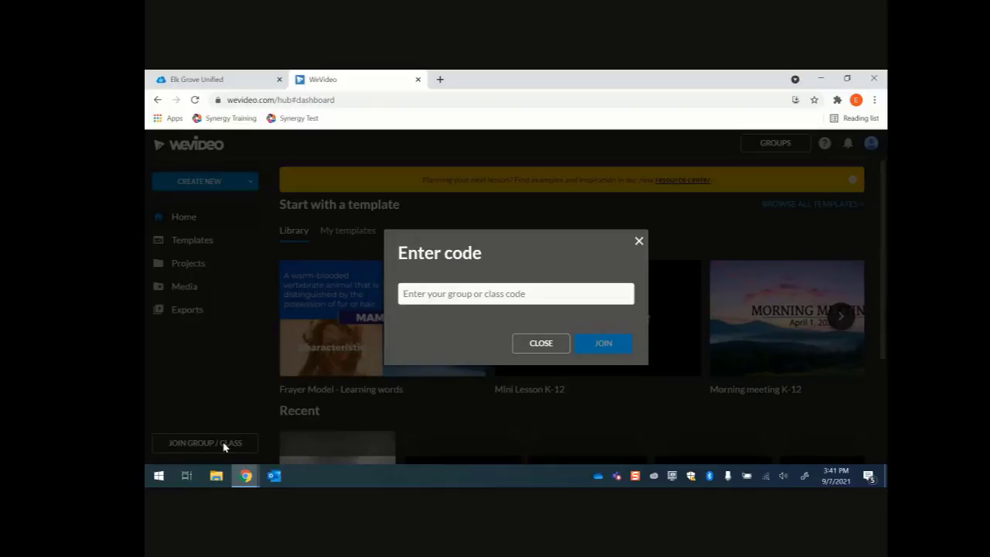
click(483, 294)
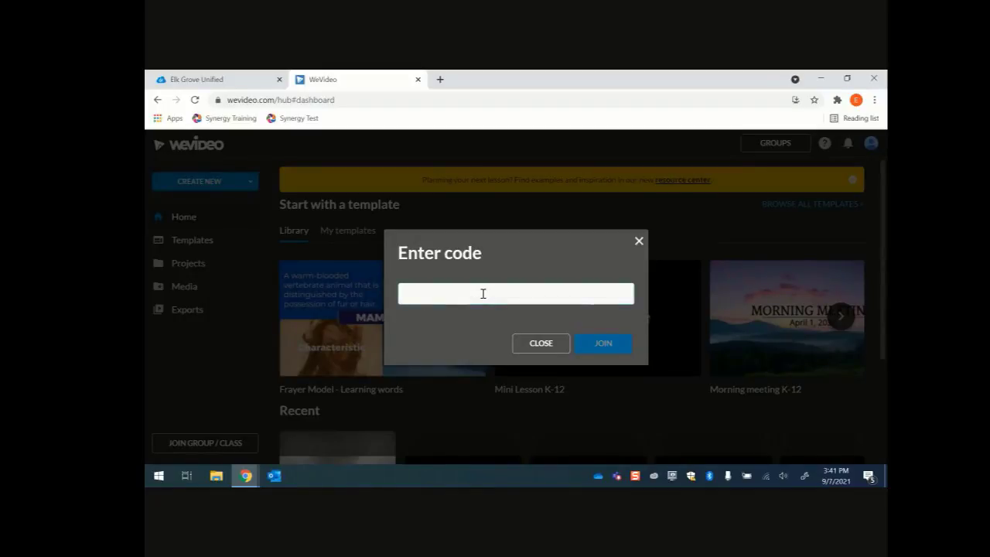
click(639, 241)
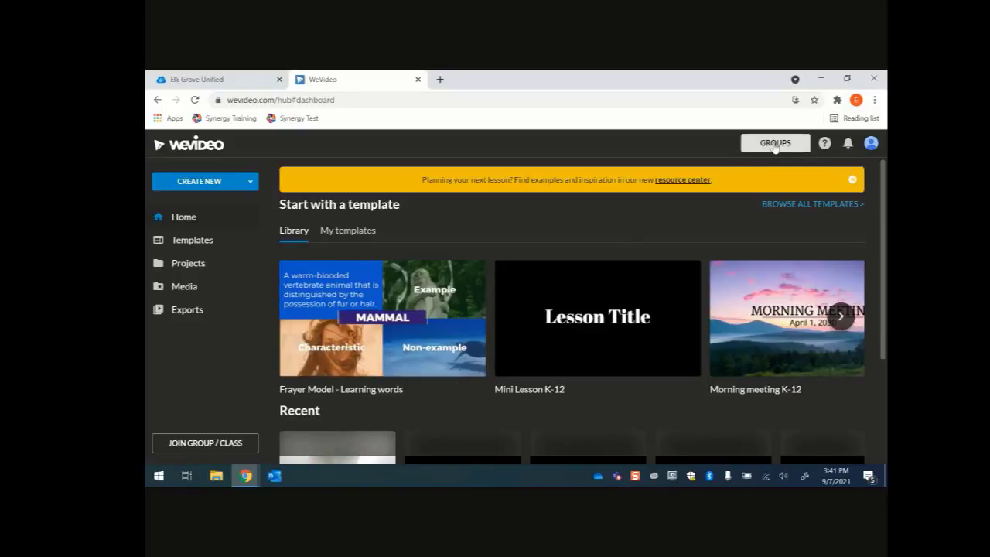
Reopen Training Group Sept 7 from the groups list and show its group code
click(775, 144)
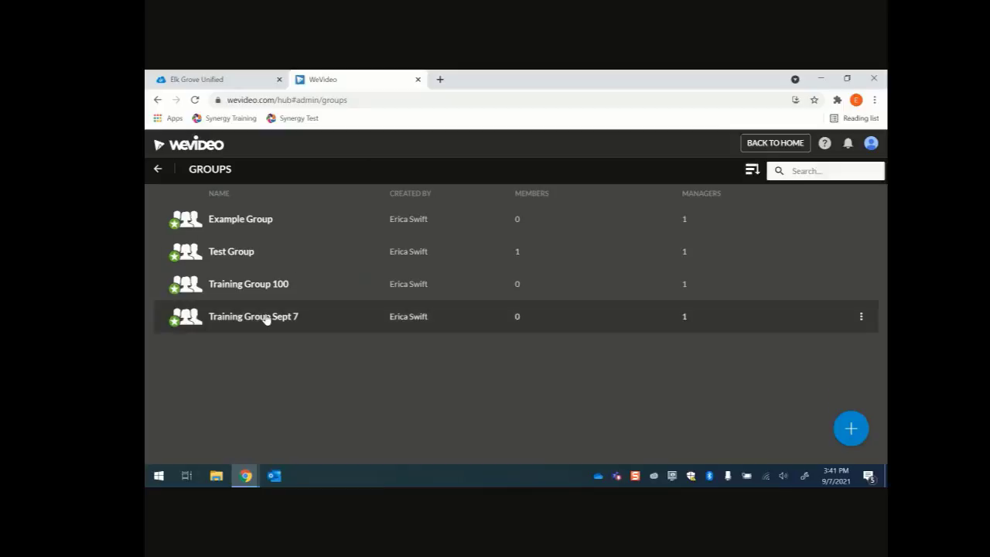
click(265, 319)
scroll(185, 459, down, 2)
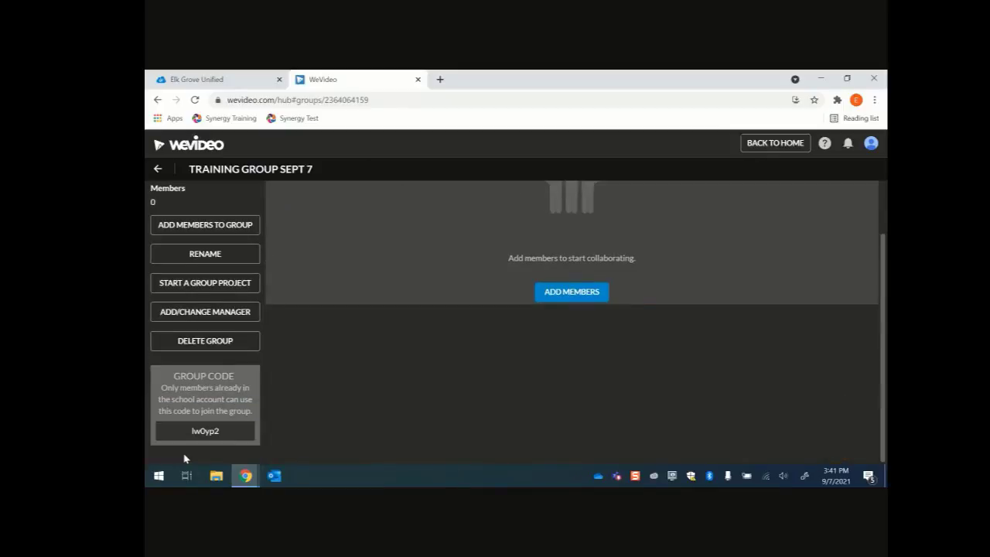
scroll(185, 459, up, 5)
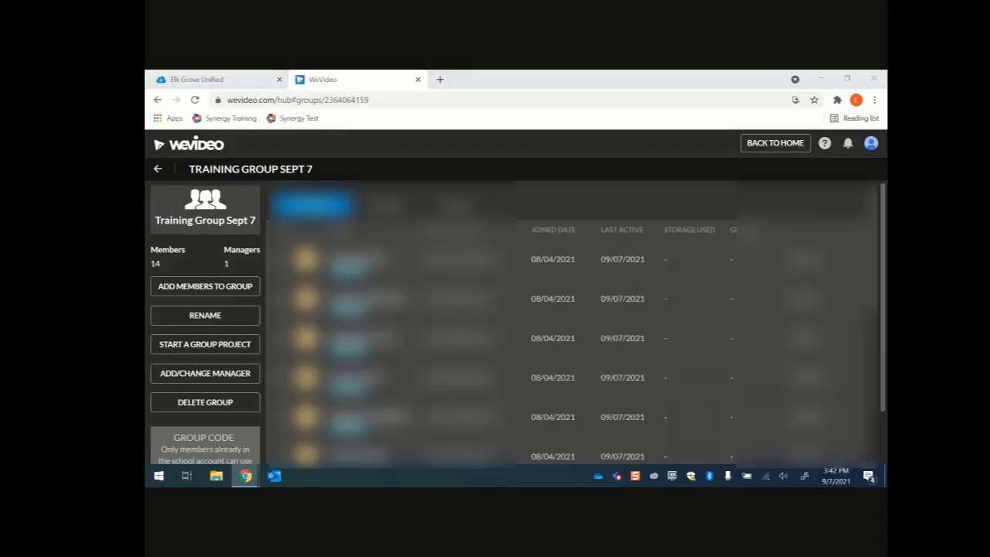
Look through the full list of members who have joined Training Group Sept 7
scroll(572, 325, down, 5)
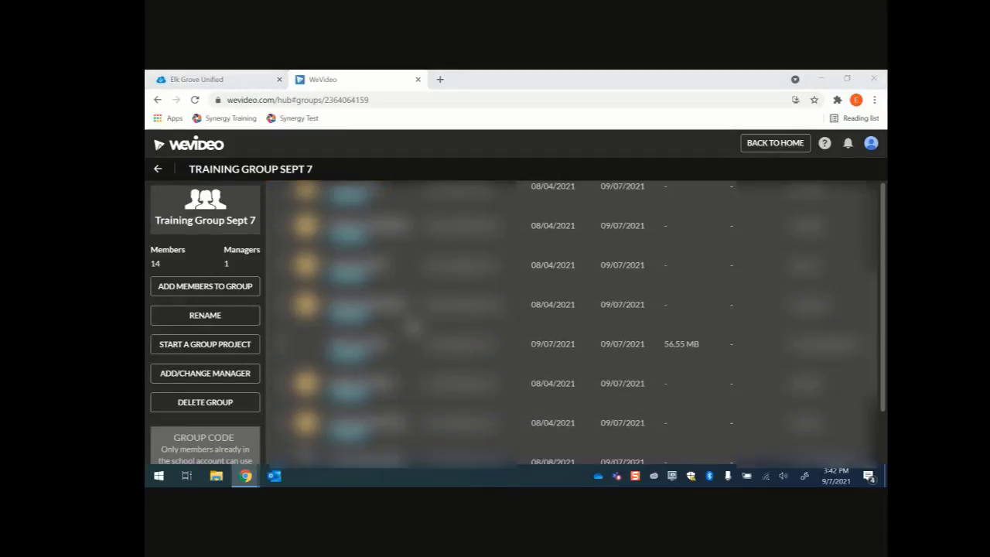
scroll(413, 325, down, 1)
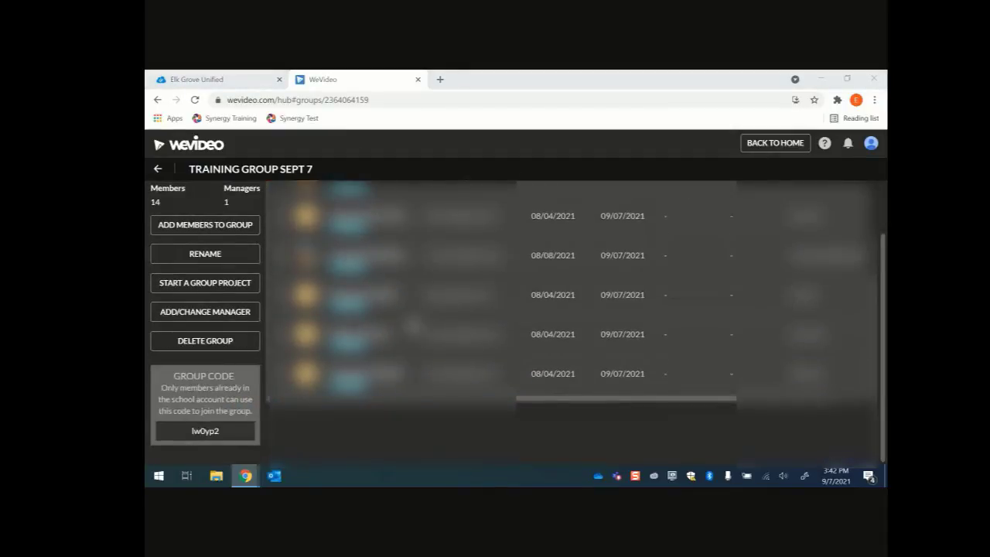
scroll(412, 327, down, 2)
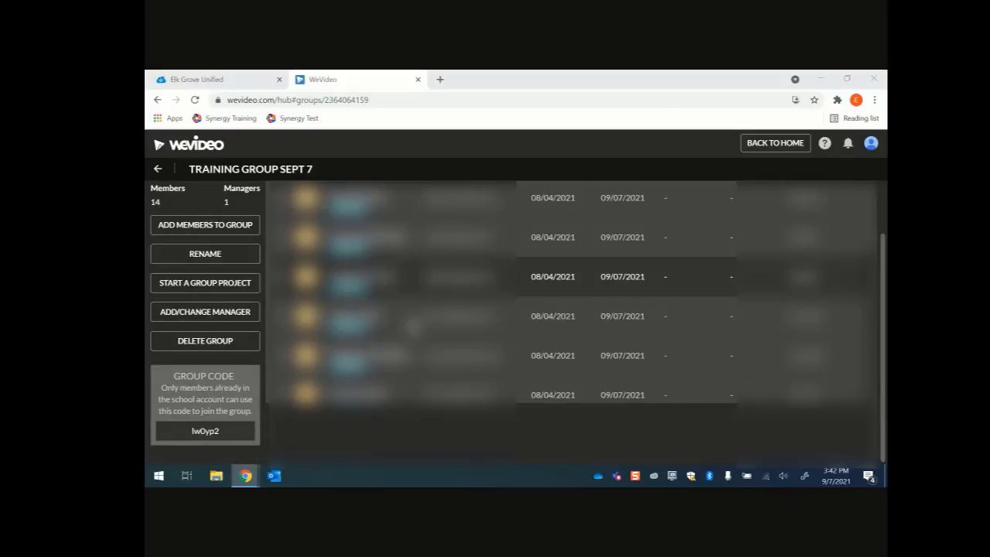
scroll(412, 325, up, 1)
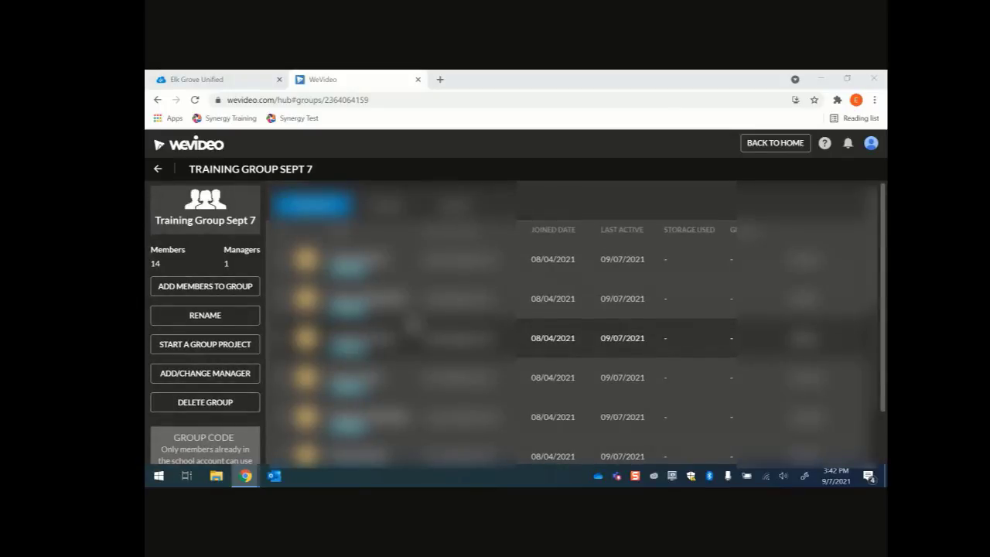
scroll(433, 340, down, 1)
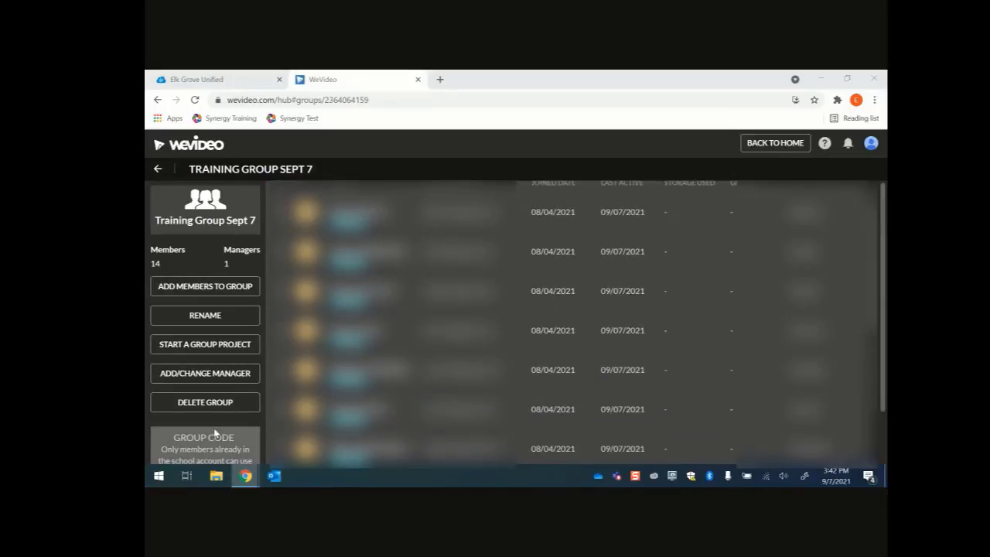
scroll(214, 430, down, 1)
scroll(214, 433, down, 1)
scroll(554, 198, up, 1)
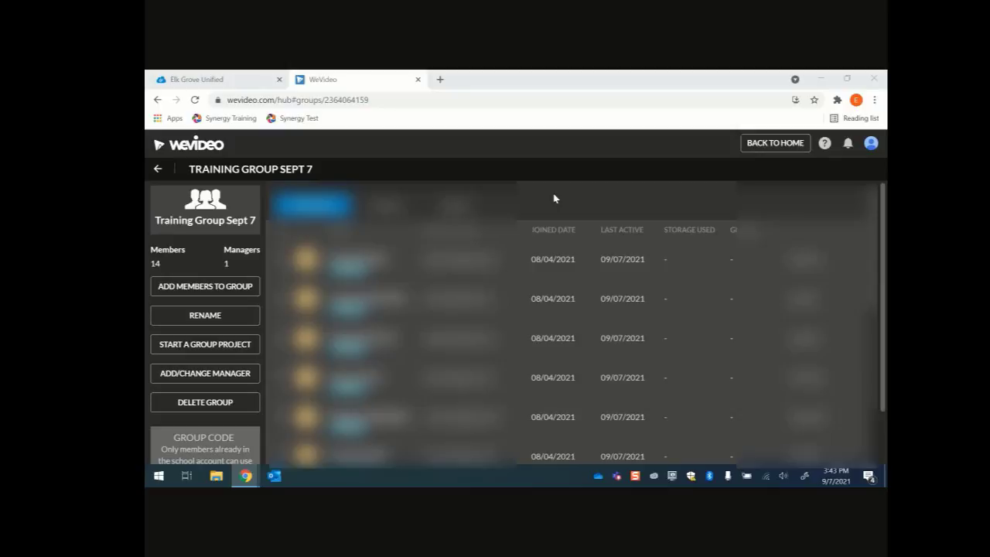
Start a group project for Training Group Sept 7 and title it "Training Project 1 9-7-2021", leaving the description empty
click(219, 352)
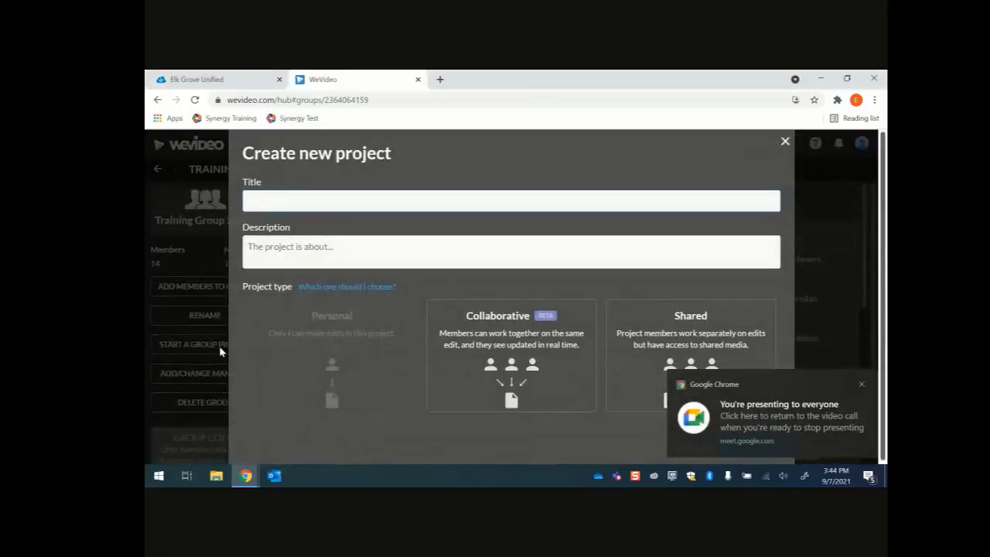
click(336, 200)
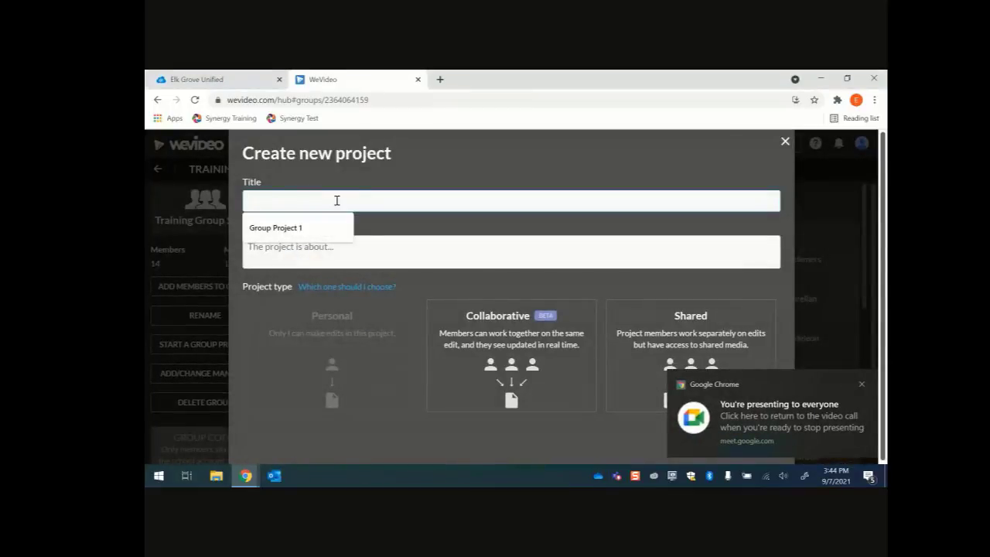
text(Traini)
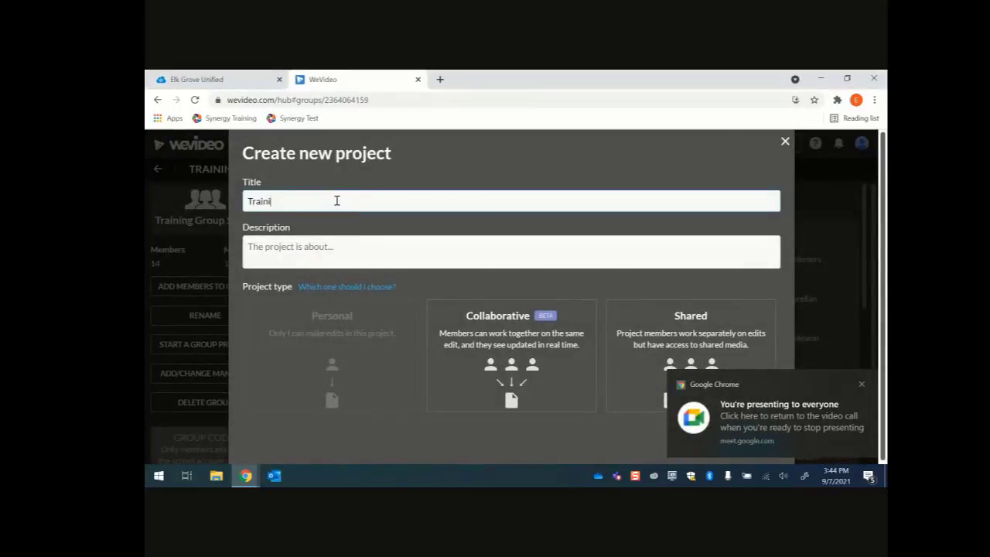
text(ng Project 1)
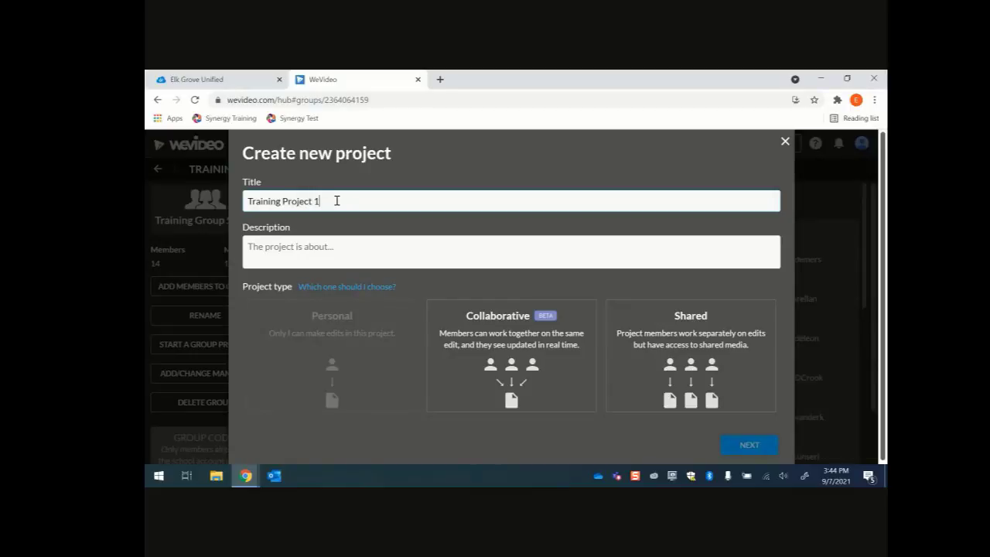
text( 9-7-2021)
click(316, 252)
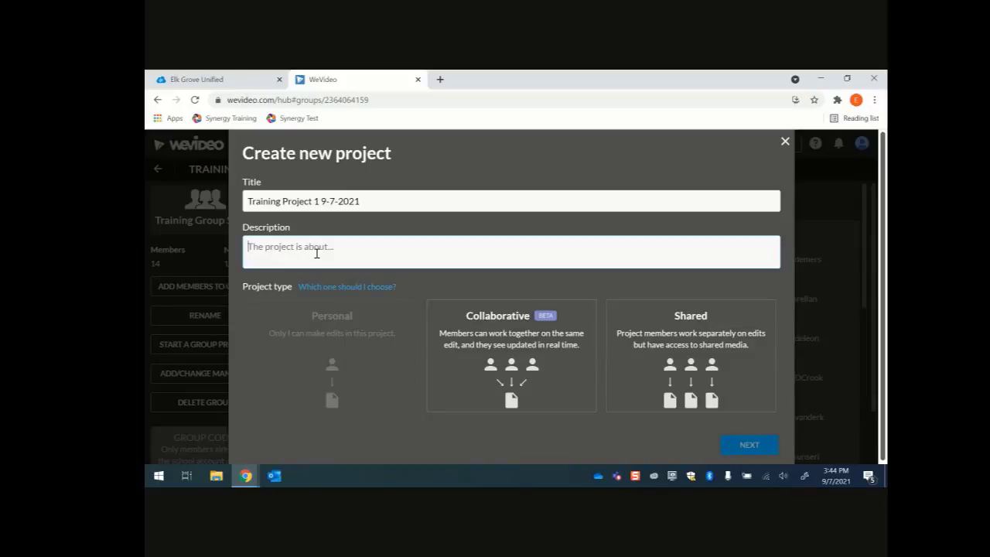
Compare the Shared and Collaborative project types and choose Shared for the new project
click(680, 356)
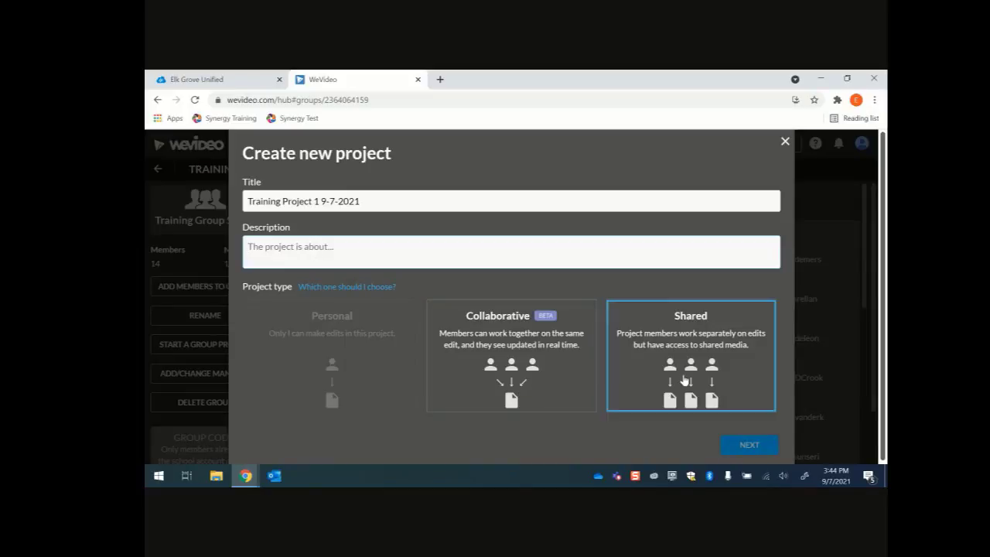
click(579, 331)
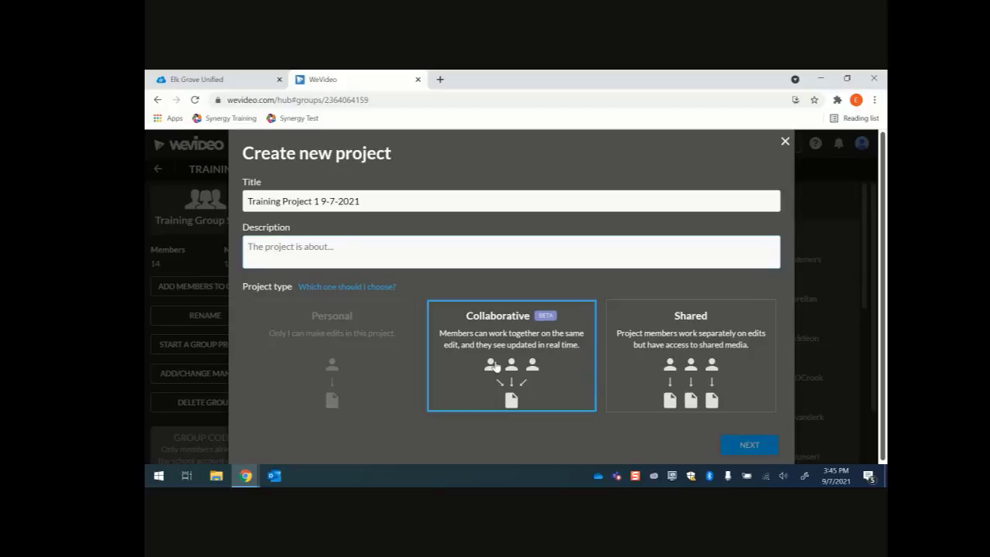
click(659, 357)
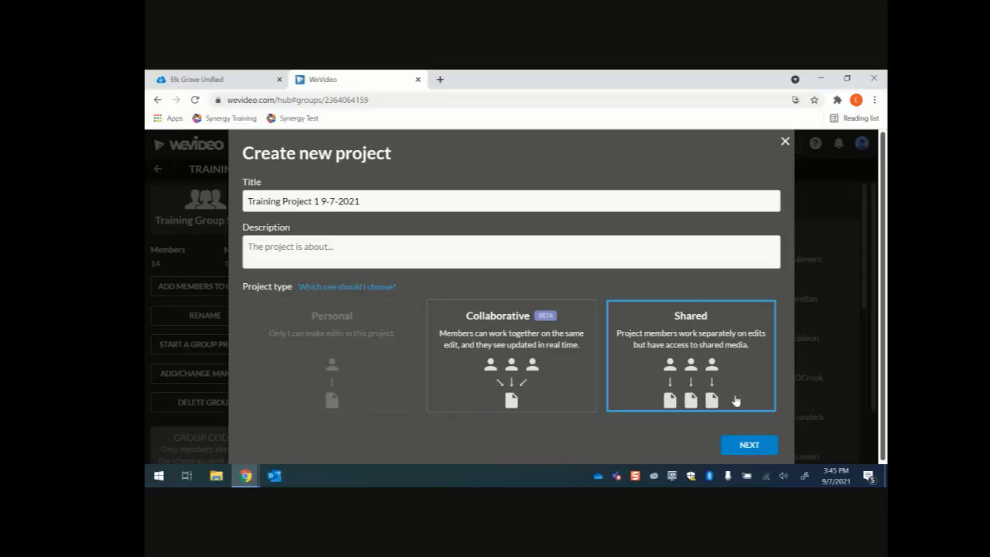
Continue to the project media, include the 2021-09-07 webcam clip, and finish creating the project without starting a video
click(743, 446)
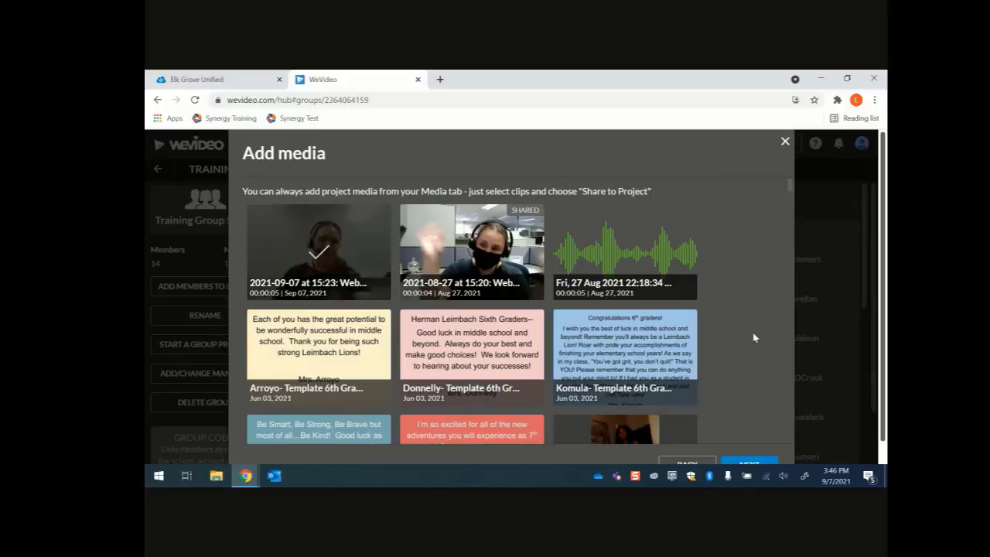
scroll(754, 338, down, 3)
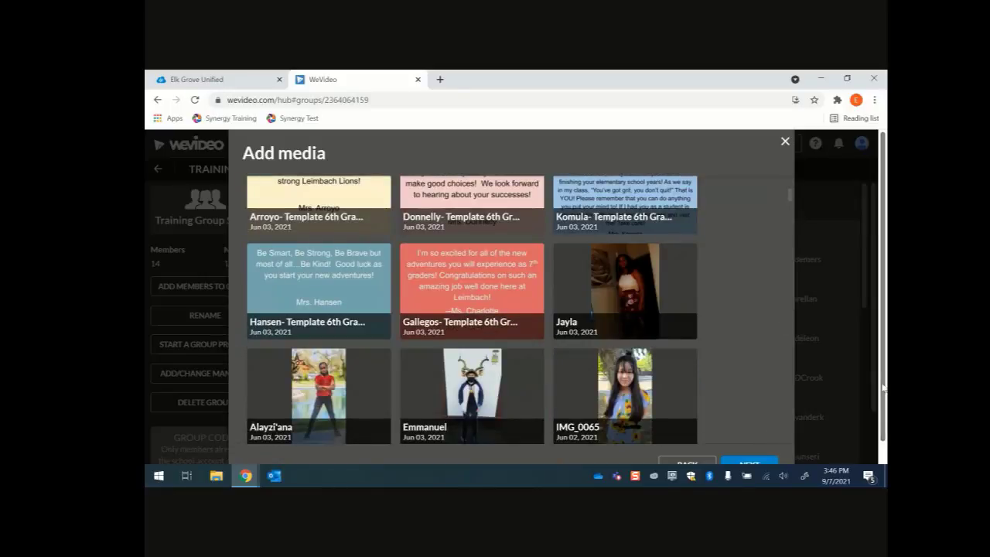
scroll(768, 438, down, 1)
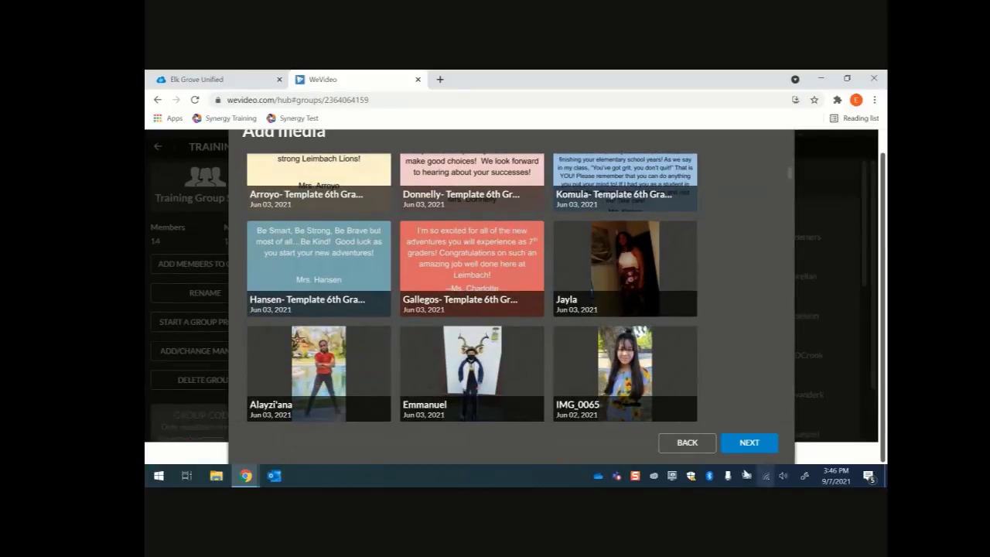
click(749, 442)
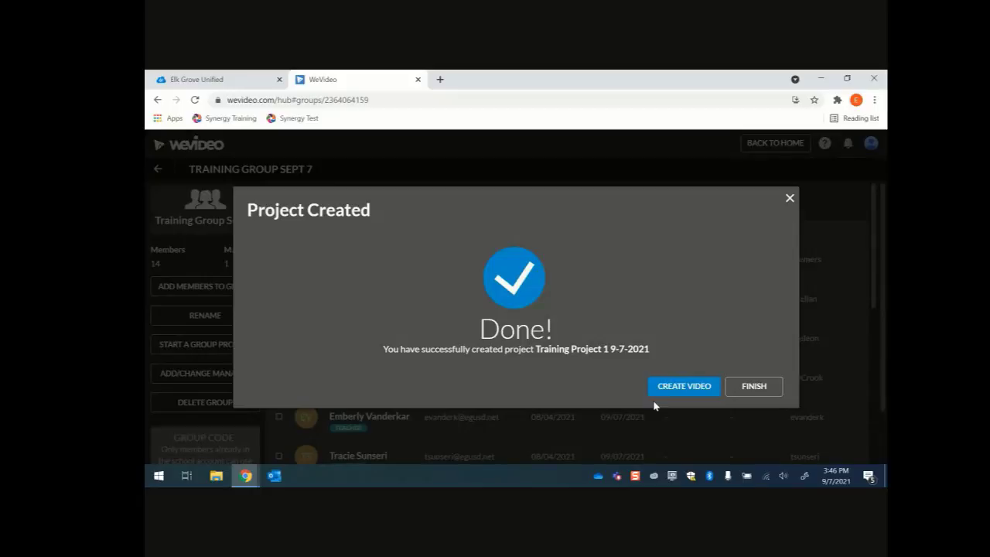
click(749, 394)
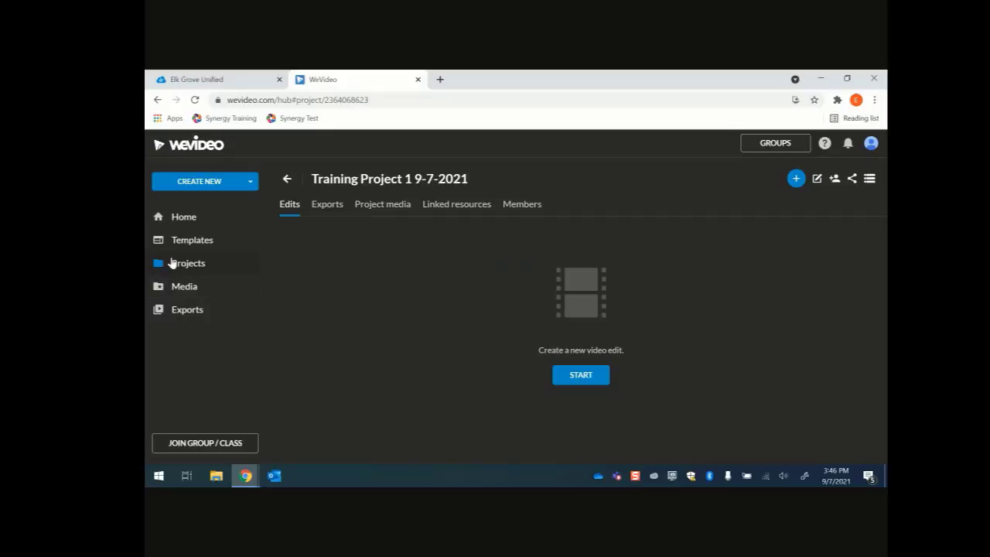
Check the projects shared with this account, view the edits in Training Project 1, and return to the list
click(184, 265)
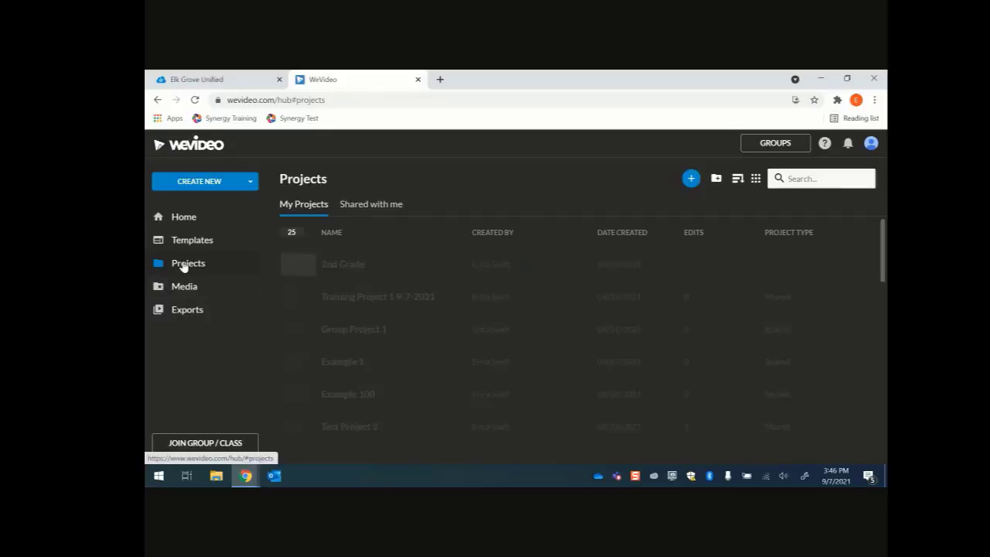
click(379, 204)
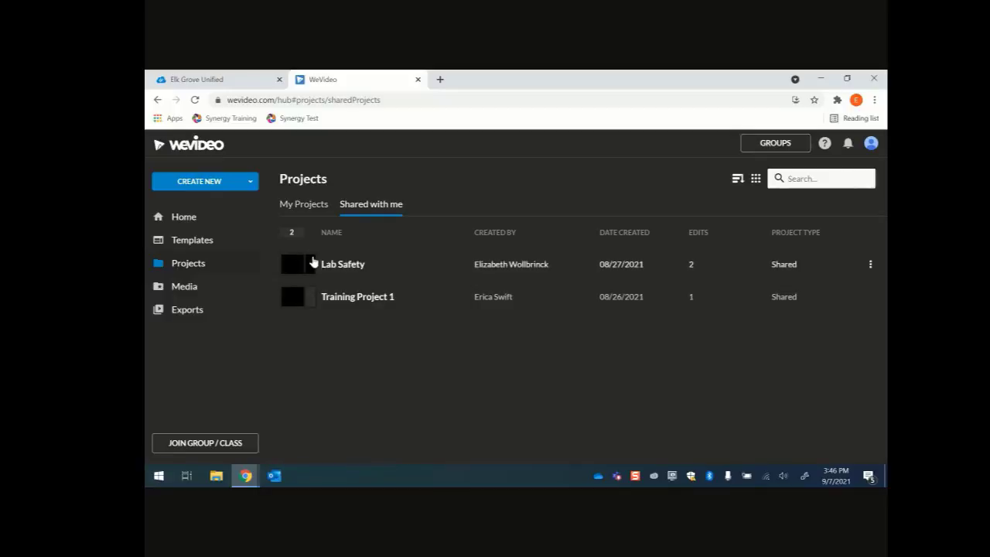
click(385, 300)
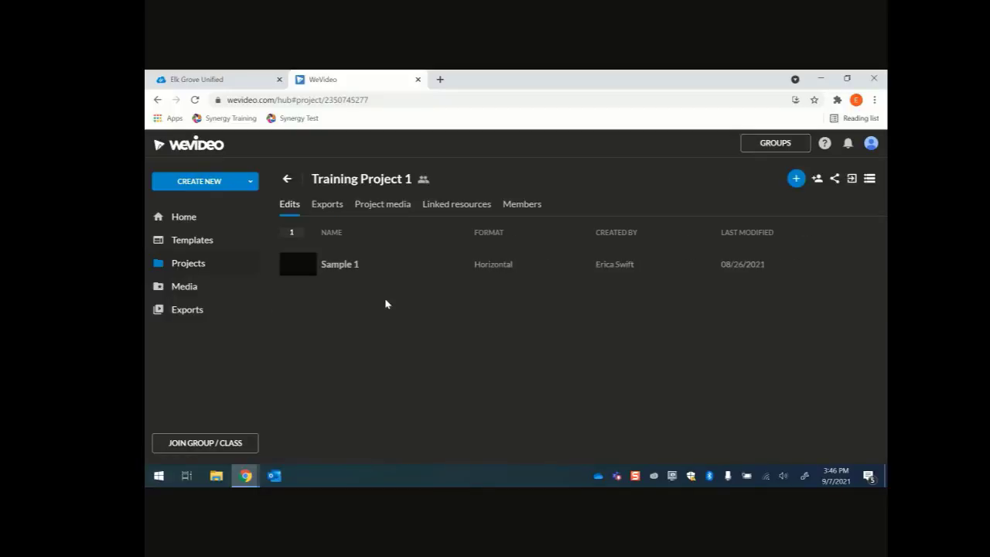
click(287, 178)
View the media library, and reopen Training Group Sept 7 to show the group's projects
click(177, 288)
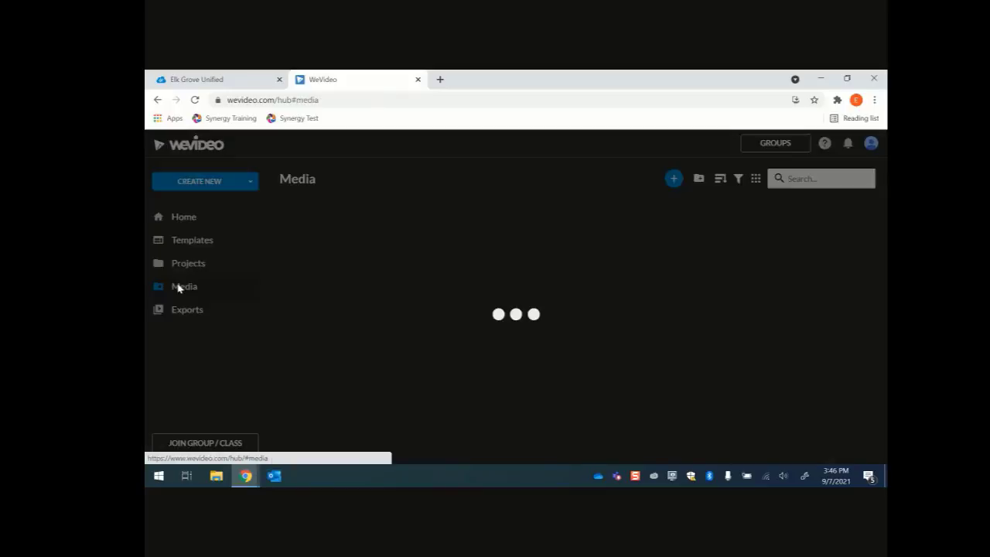
click(775, 142)
click(262, 321)
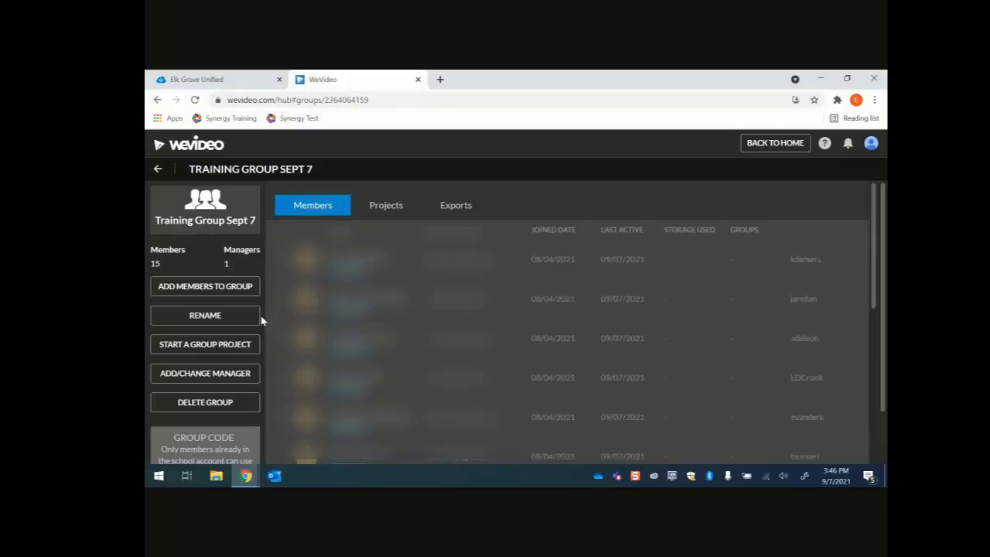
click(394, 204)
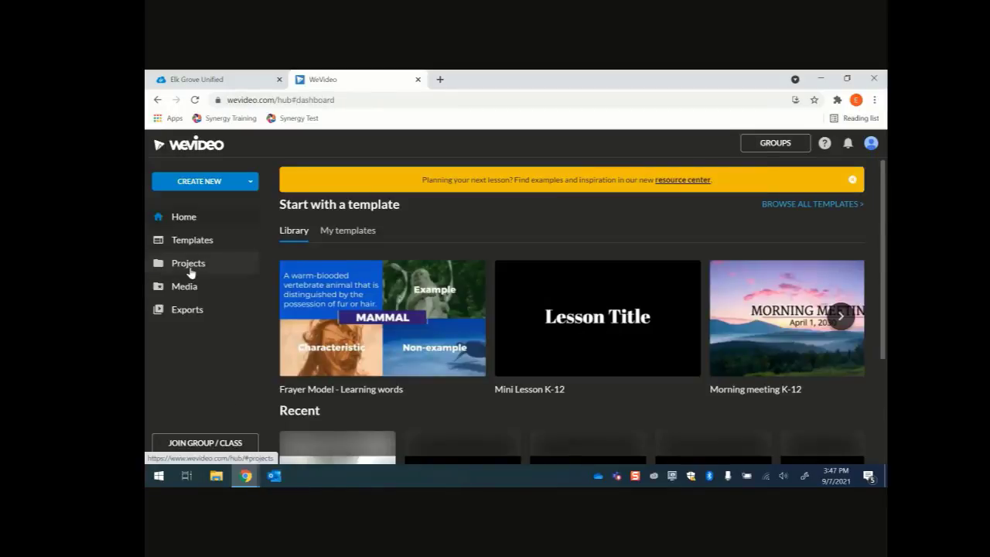
Look for Training Project 1 9-7-2021 among the owned and shared projects, refreshing the shared list, and return to the owned projects
click(190, 267)
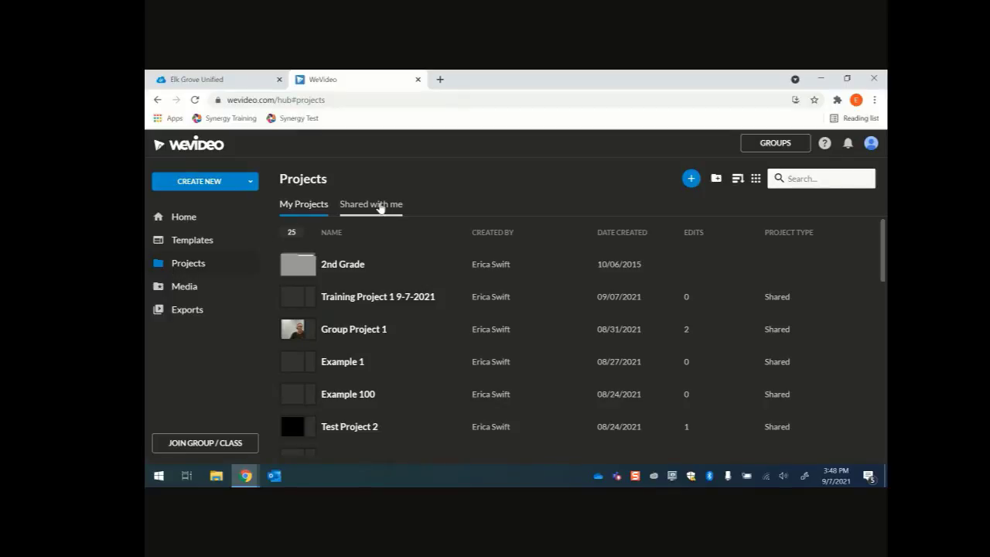
click(379, 208)
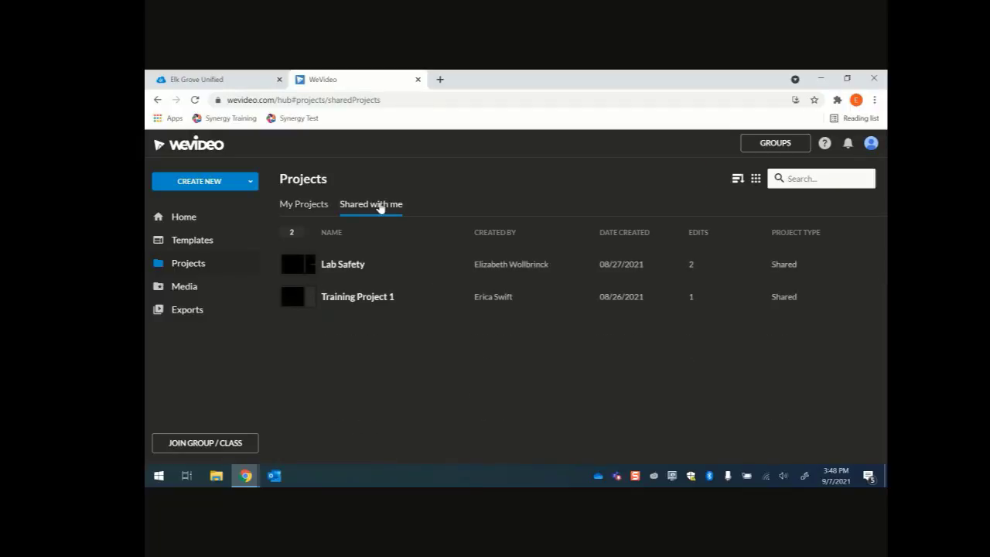
click(195, 101)
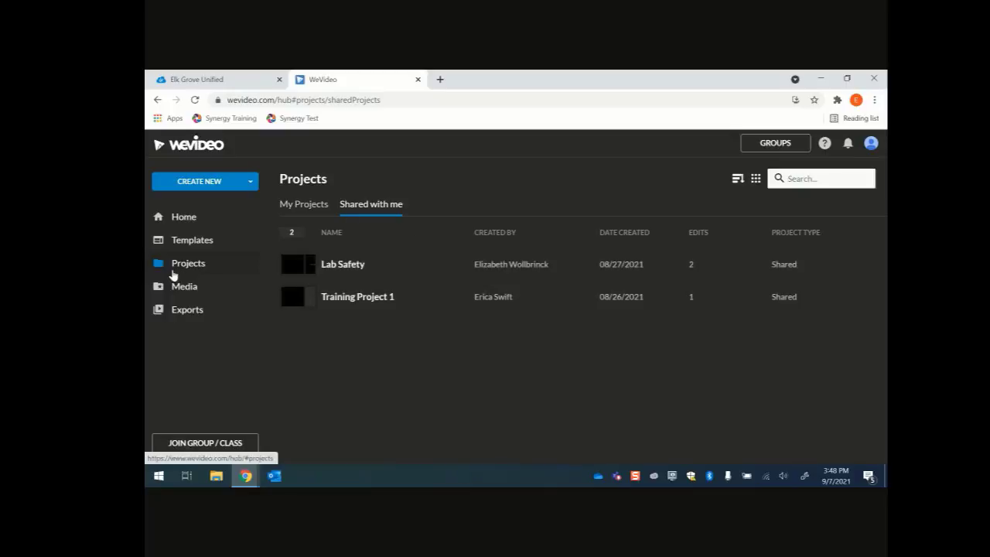
click(191, 272)
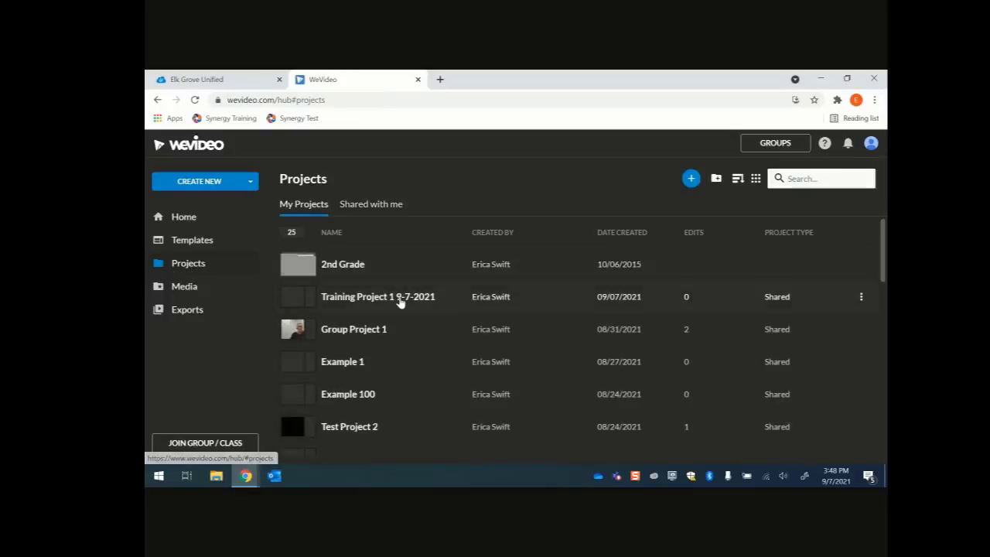
Open Training Project 1 9-7-2021 and view its exports, project media, linked resources and members
click(392, 301)
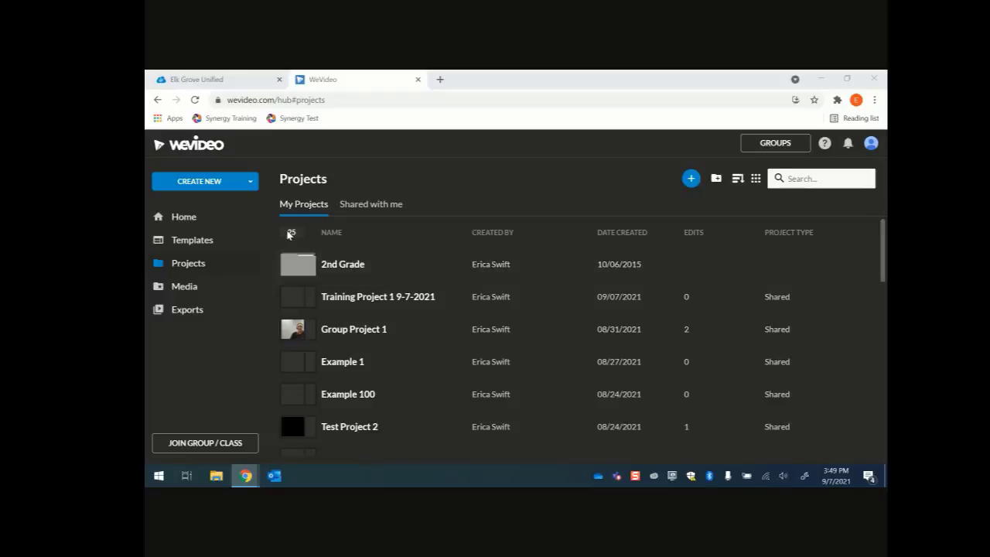
click(210, 267)
click(365, 299)
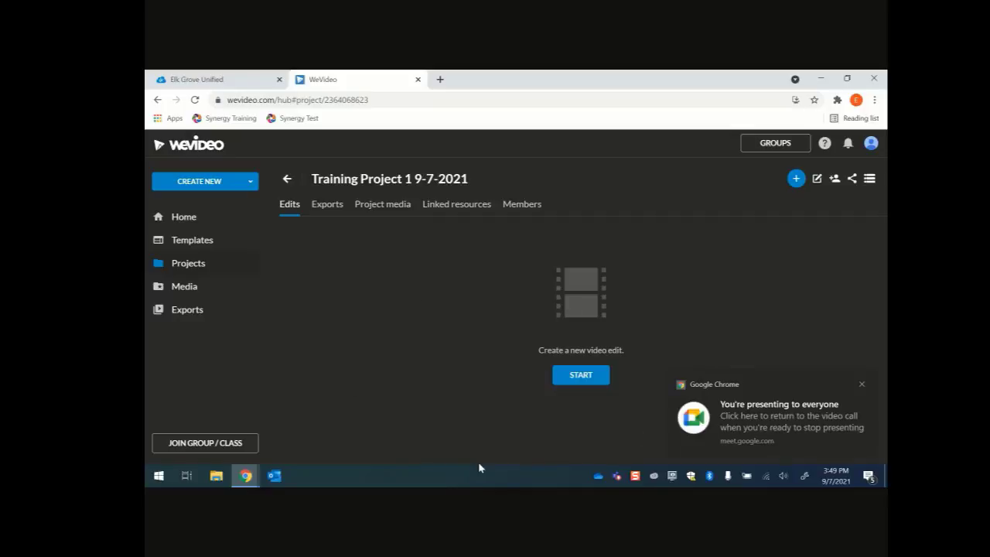
click(336, 205)
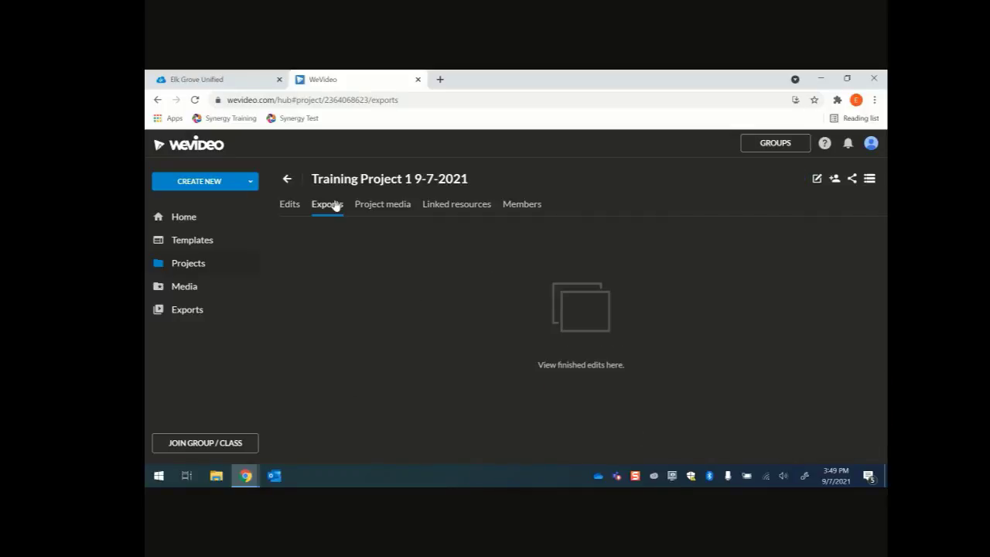
click(382, 209)
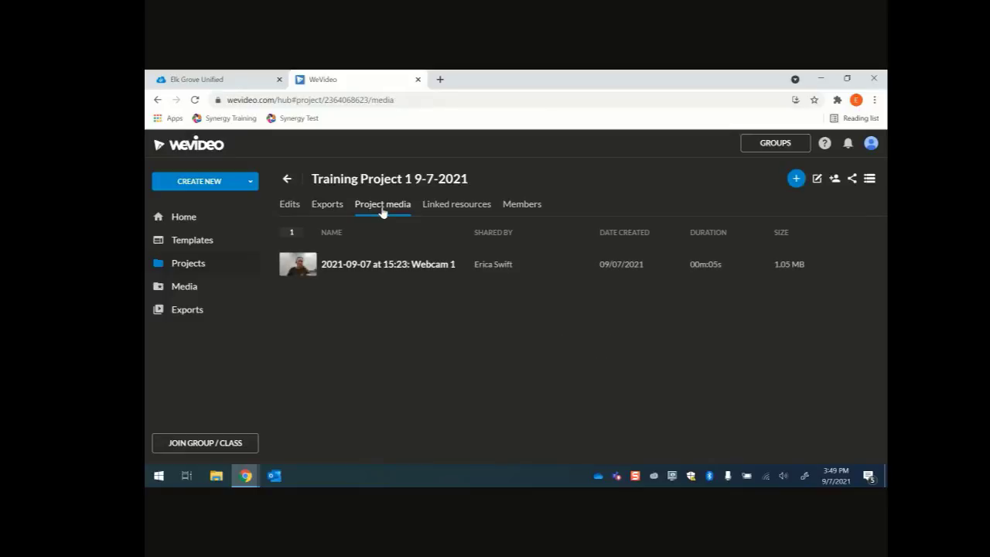
click(450, 211)
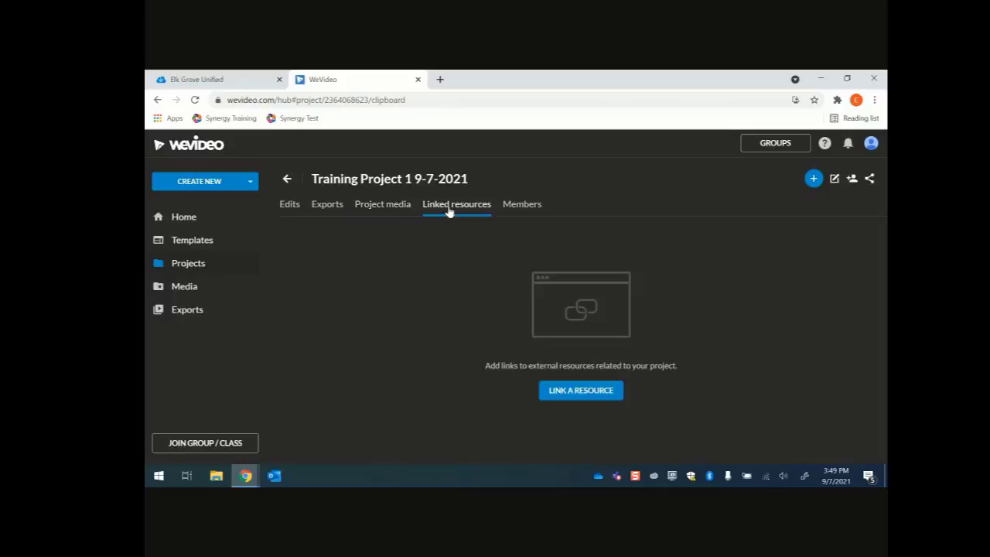
click(534, 208)
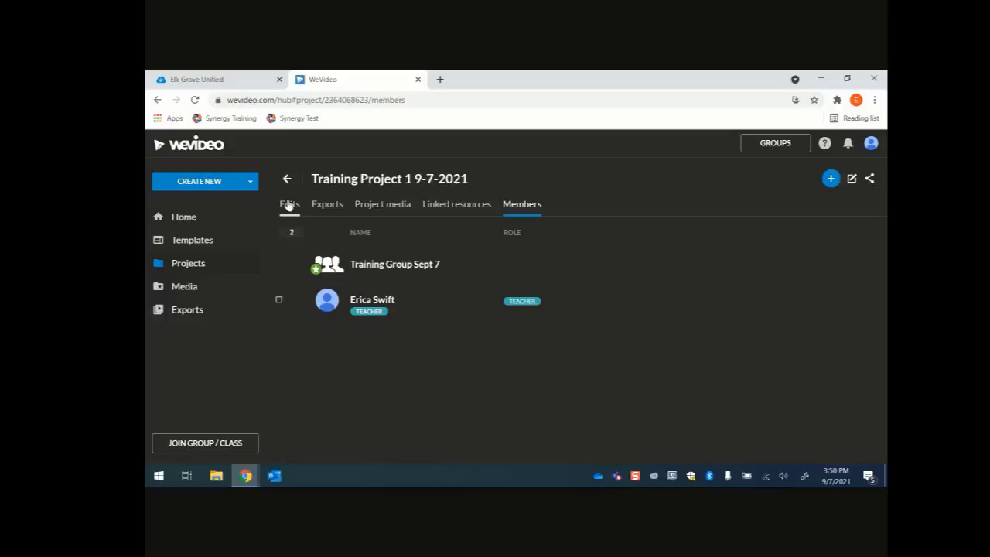
Return to the project media and browse the clips available to share with the project, closing the selection without adding any
click(361, 207)
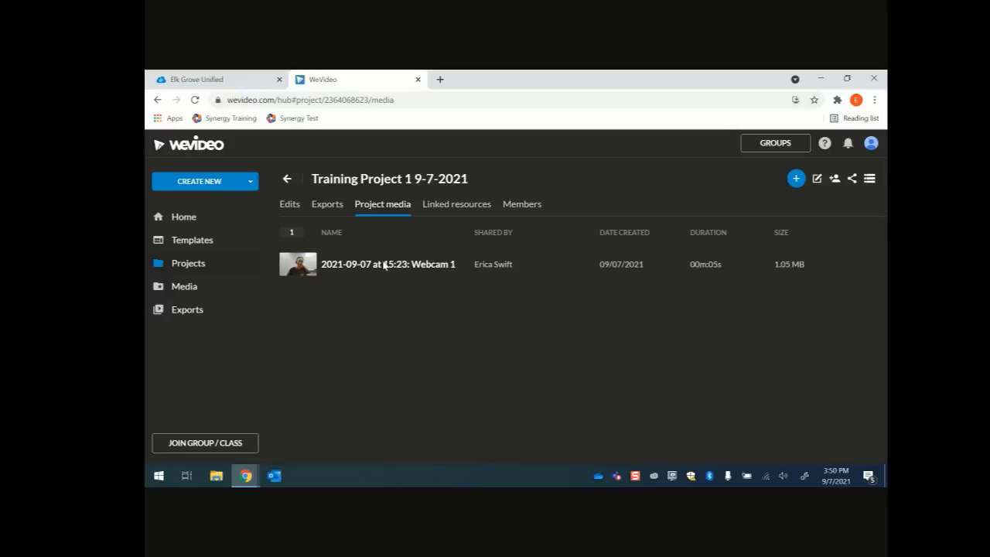
right_click(406, 317)
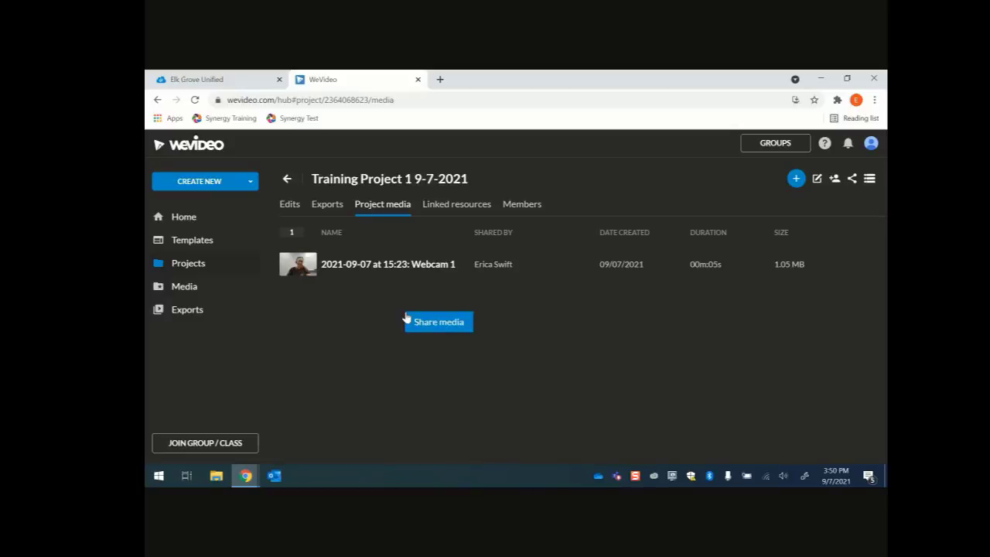
click(447, 323)
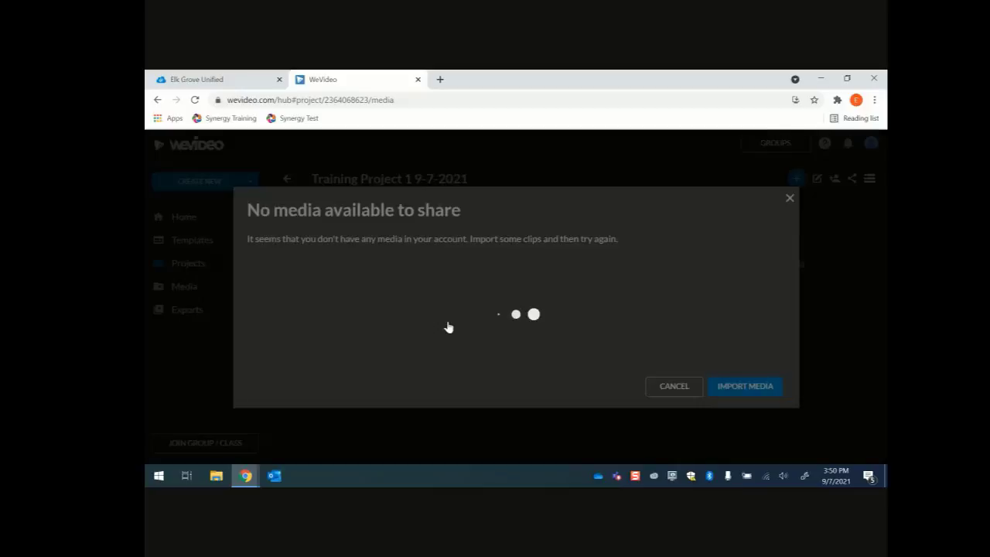
click(785, 140)
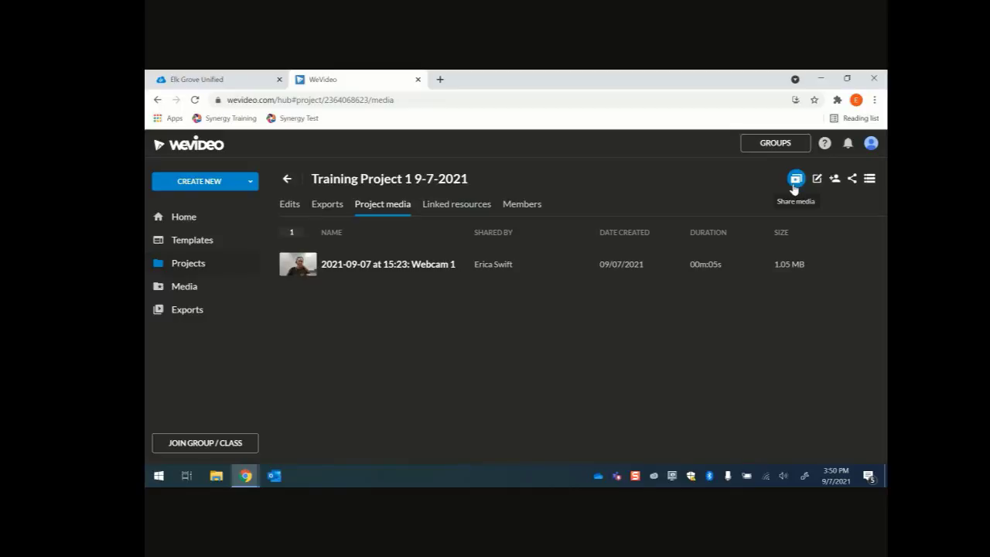
click(795, 180)
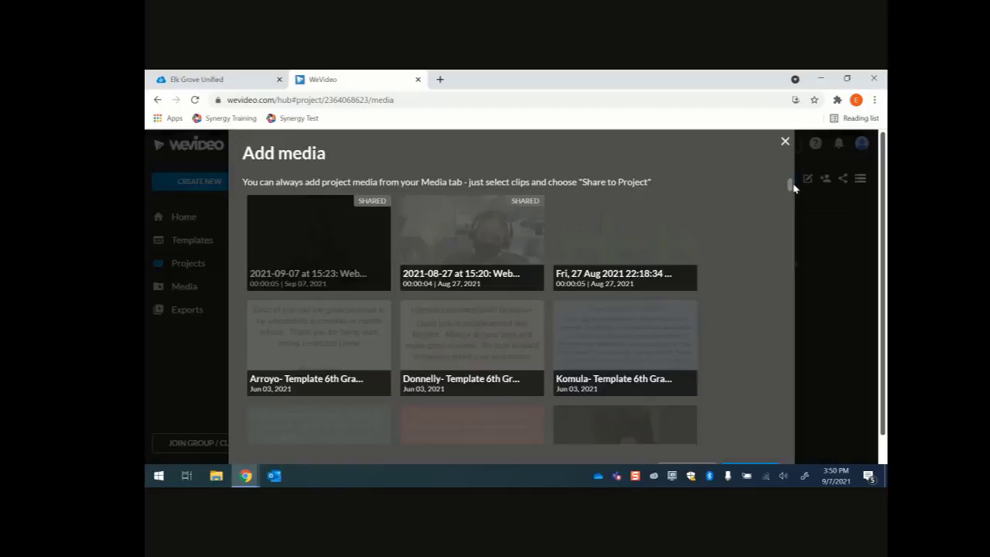
scroll(534, 348, down, 5)
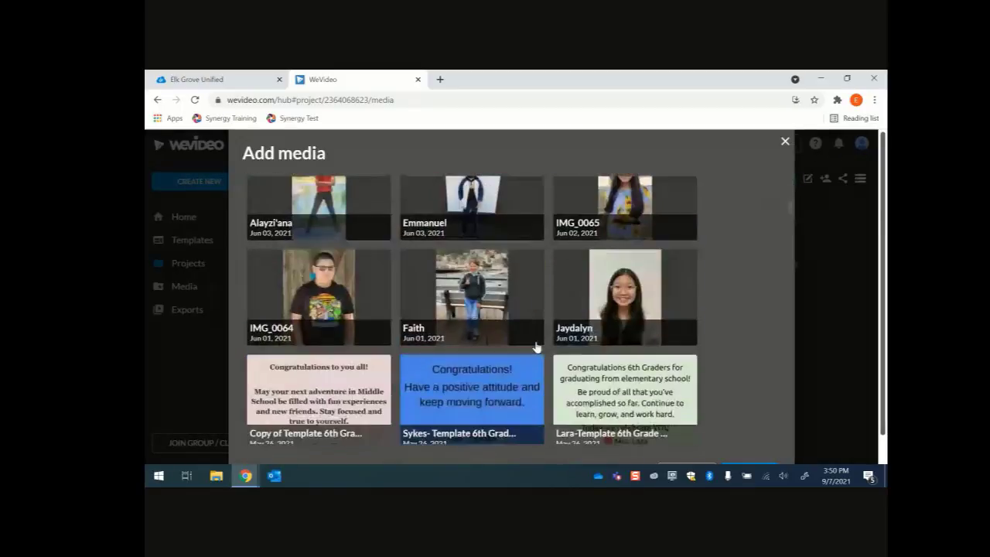
scroll(535, 348, up, 5)
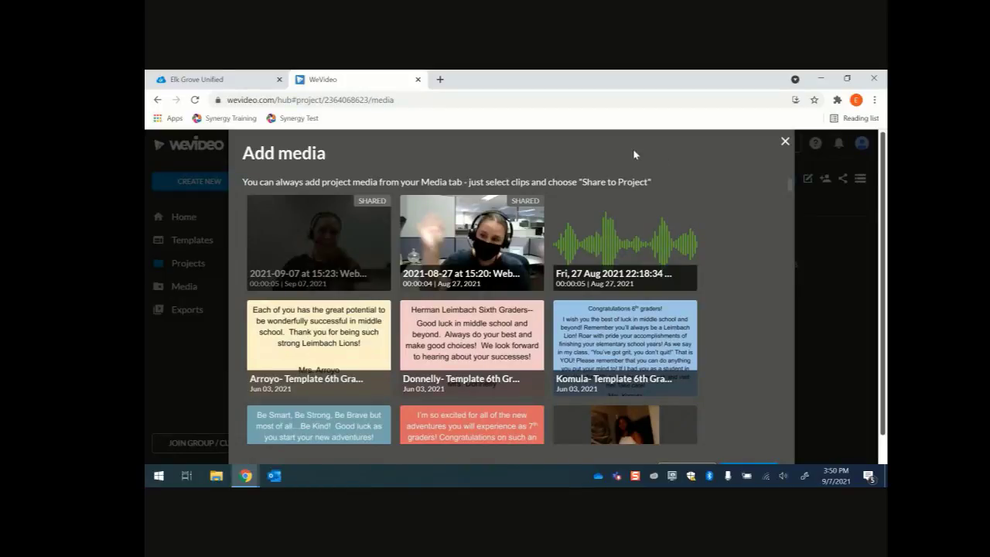
key(ctrl+f)
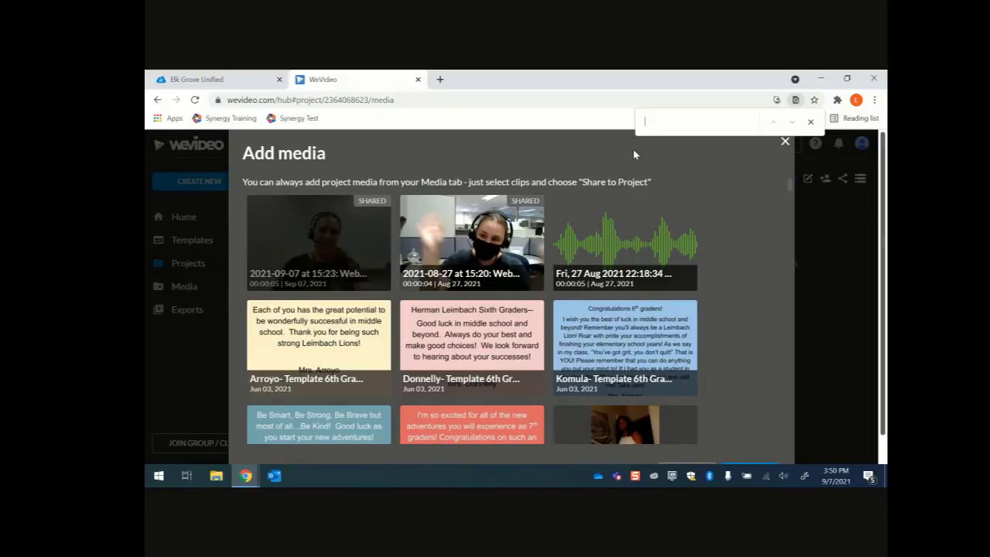
click(785, 143)
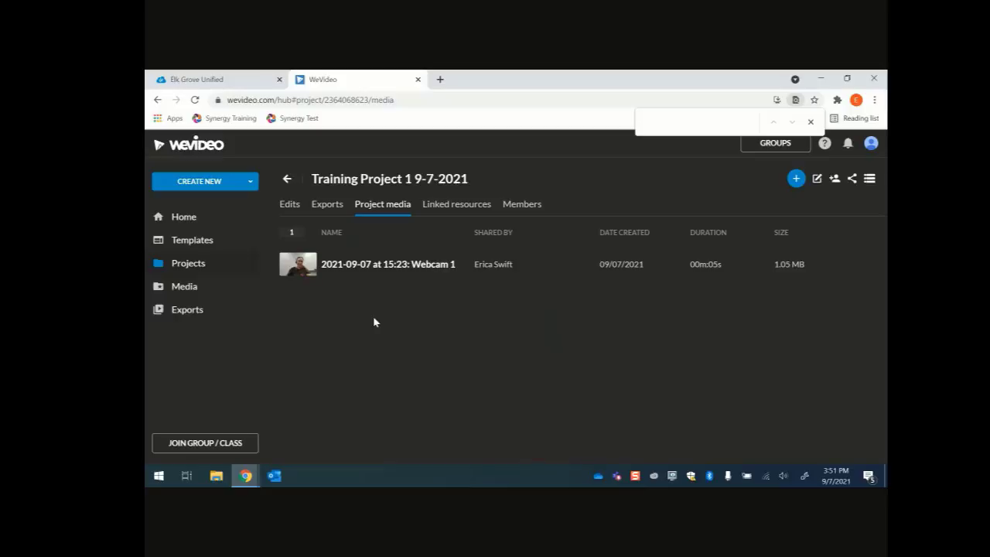
click(811, 122)
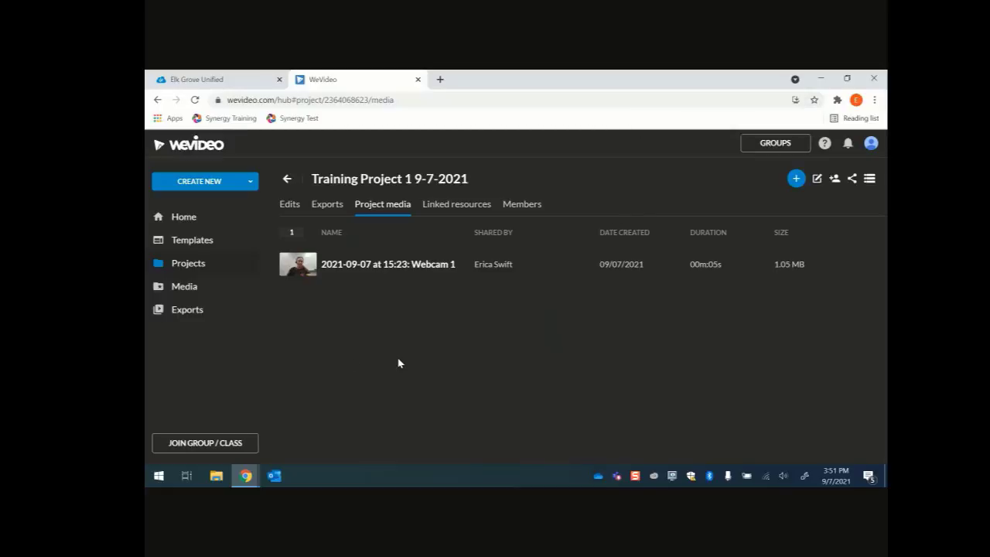
View the Drive file picker for linking a resource to the project, and cancel without selecting a file
click(460, 207)
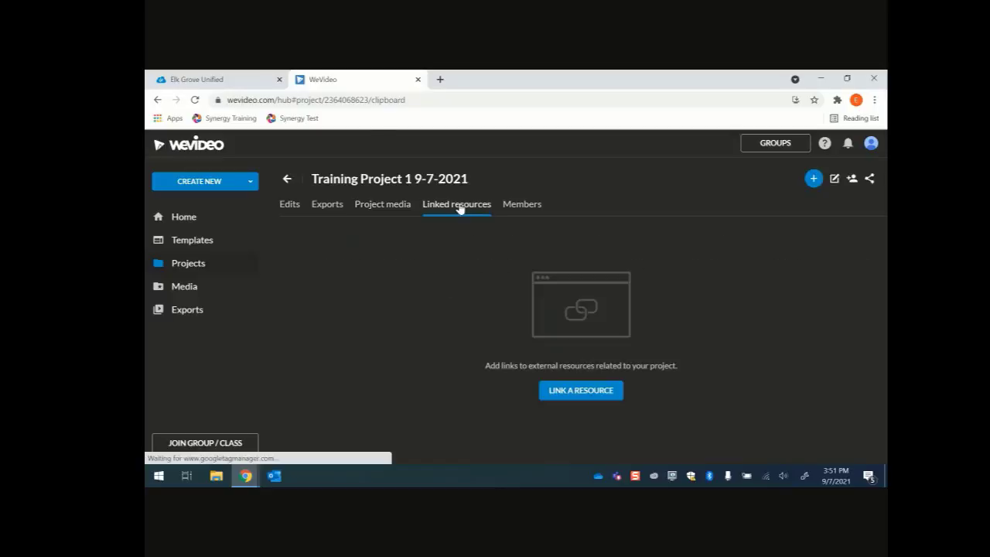
click(591, 396)
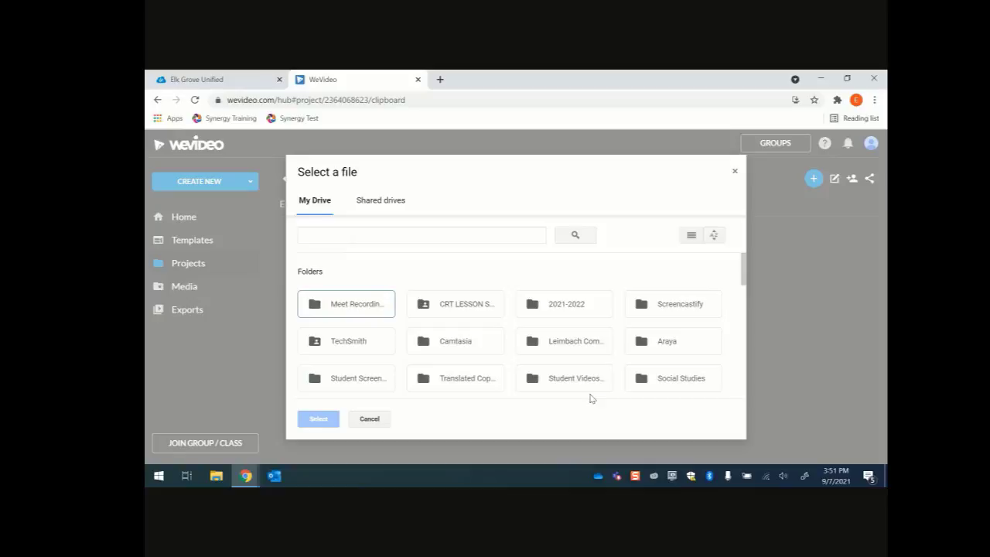
click(370, 420)
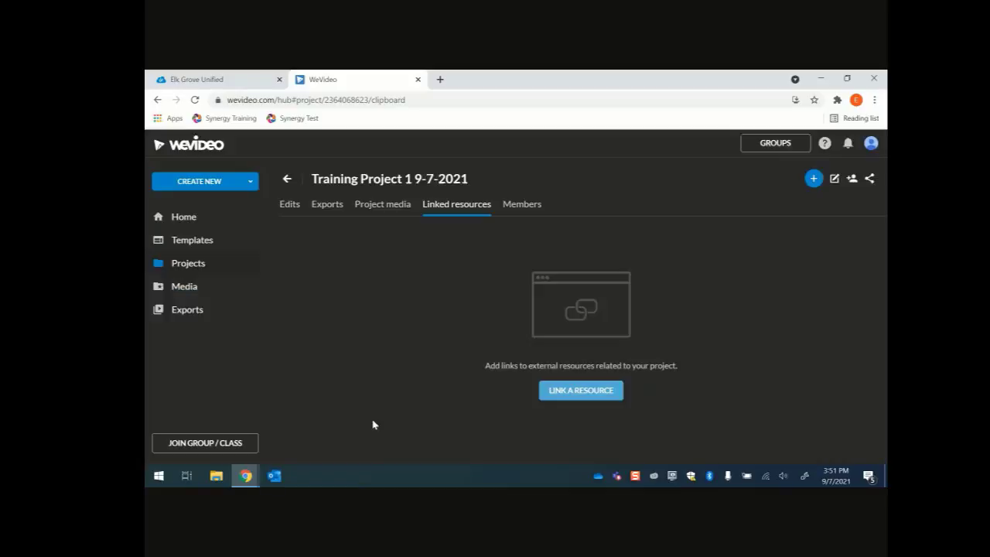
Review the project's members, edits and exports, and check the list of projects shared with this account
click(510, 210)
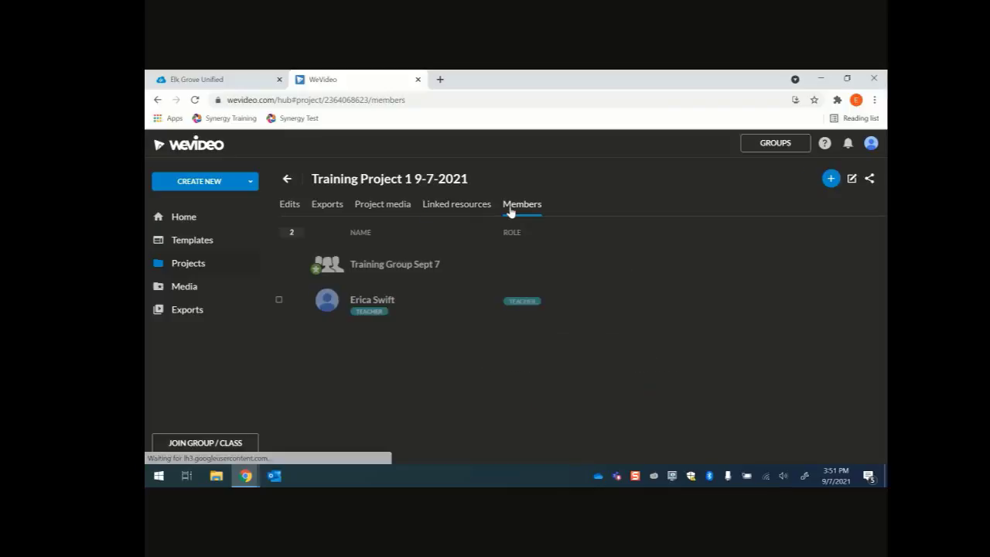
click(288, 211)
click(326, 213)
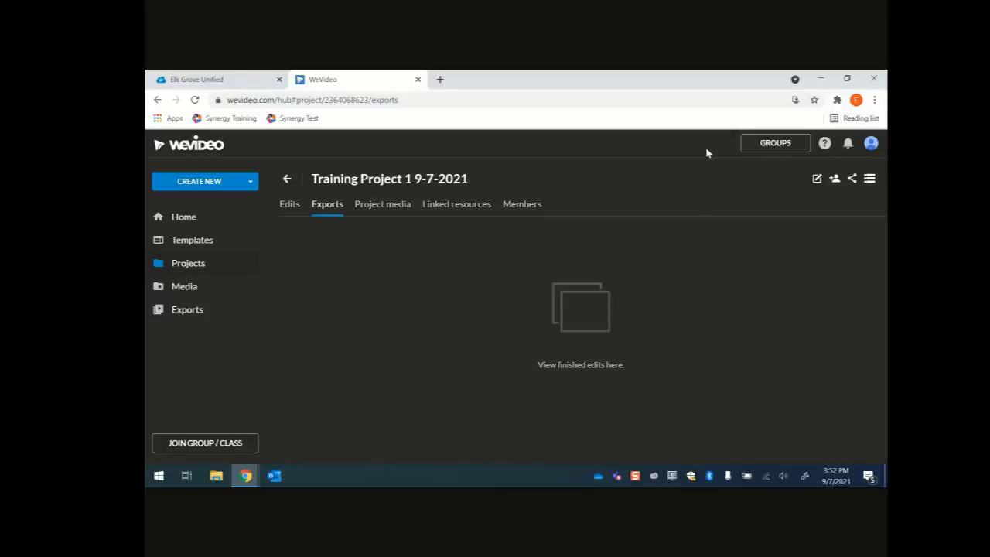
click(189, 264)
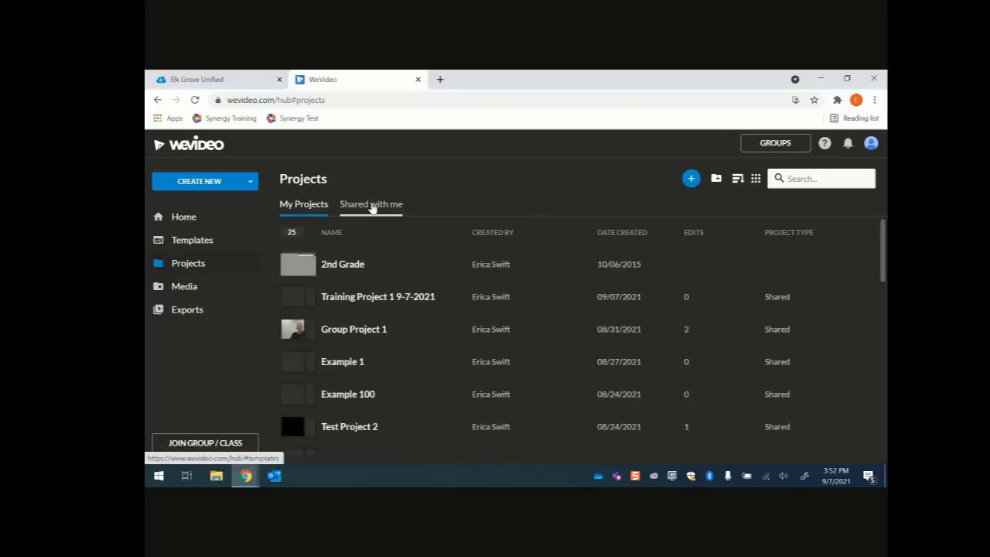
click(372, 206)
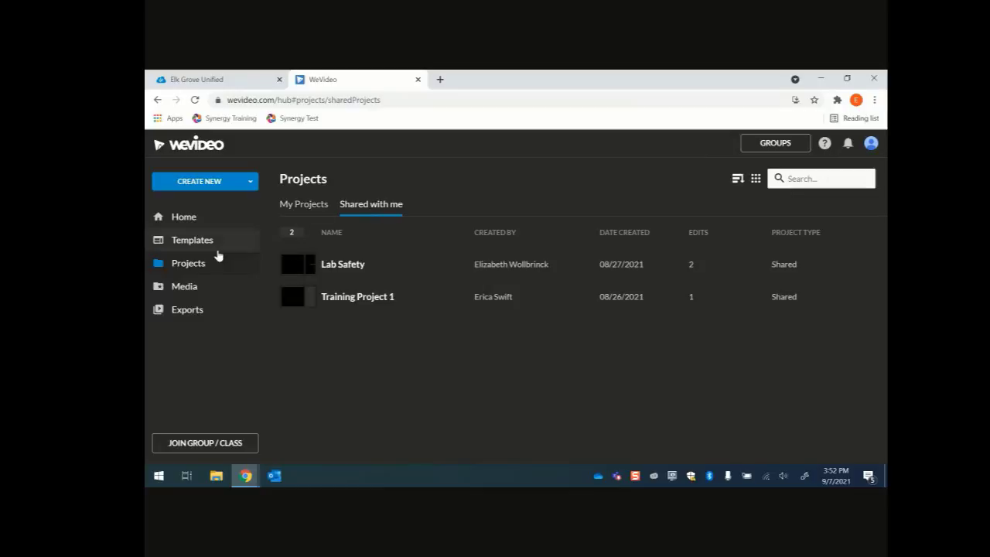
Reopen Training Project 1 9-7-2021 from the owned projects and create a new edit in it
click(186, 261)
click(357, 304)
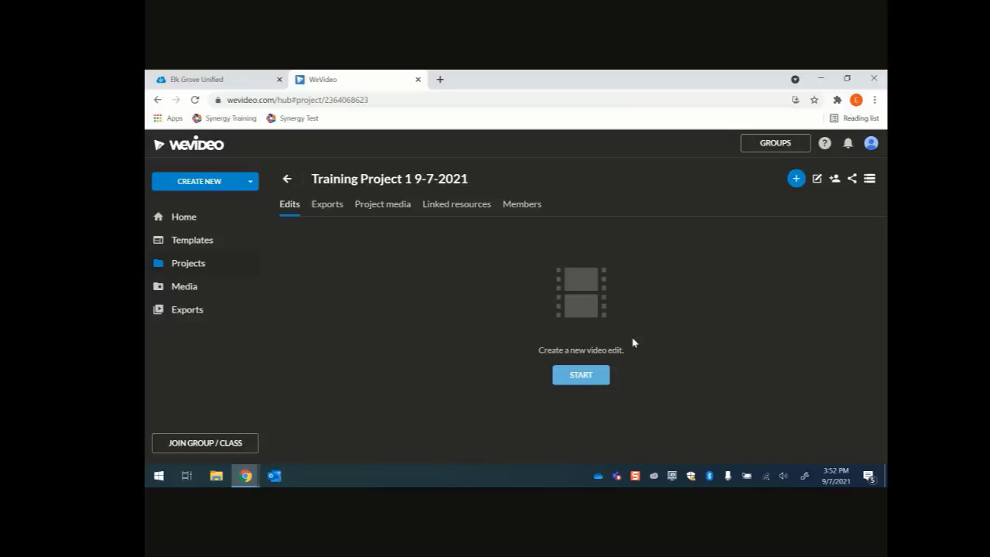
click(796, 184)
mouse_move(794, 179)
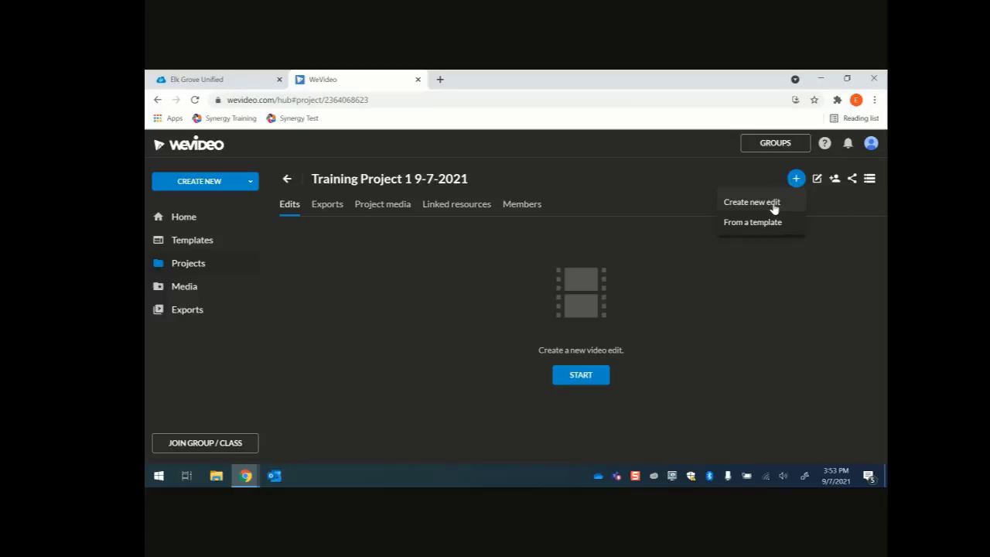
click(774, 203)
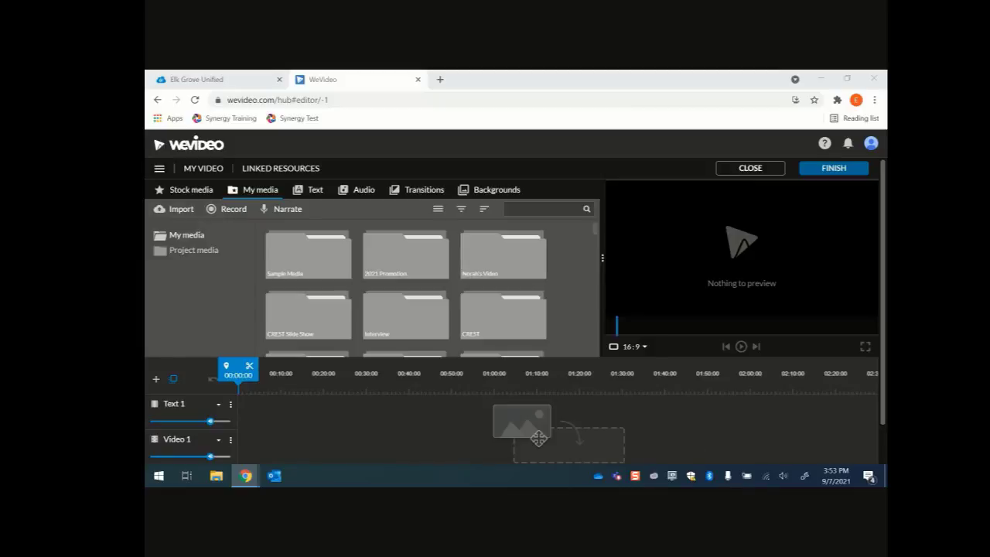
Create a new folder named Training Folder in the editor's personal media
scroll(369, 418, down, 1)
scroll(370, 418, up, 1)
right_click(568, 267)
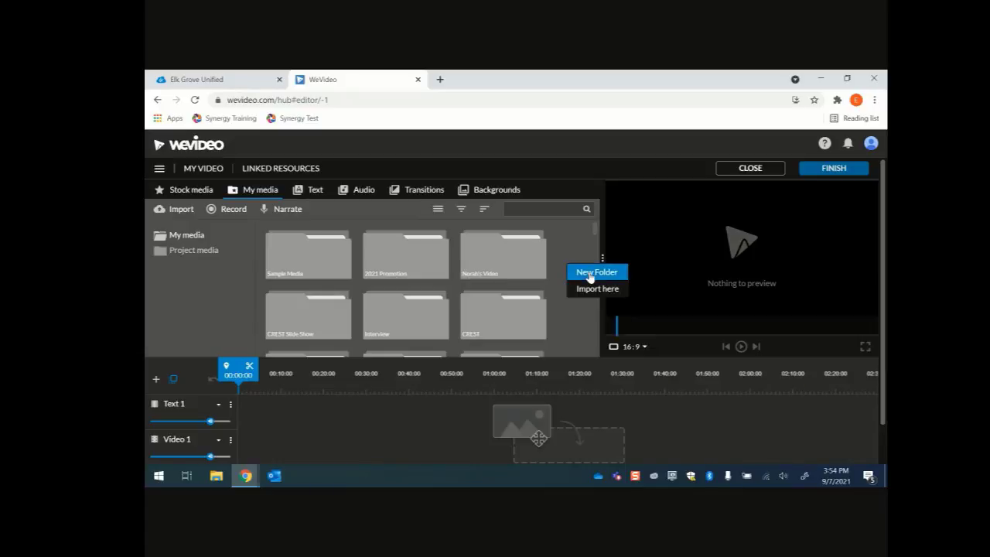
click(590, 273)
text(Training Folder)
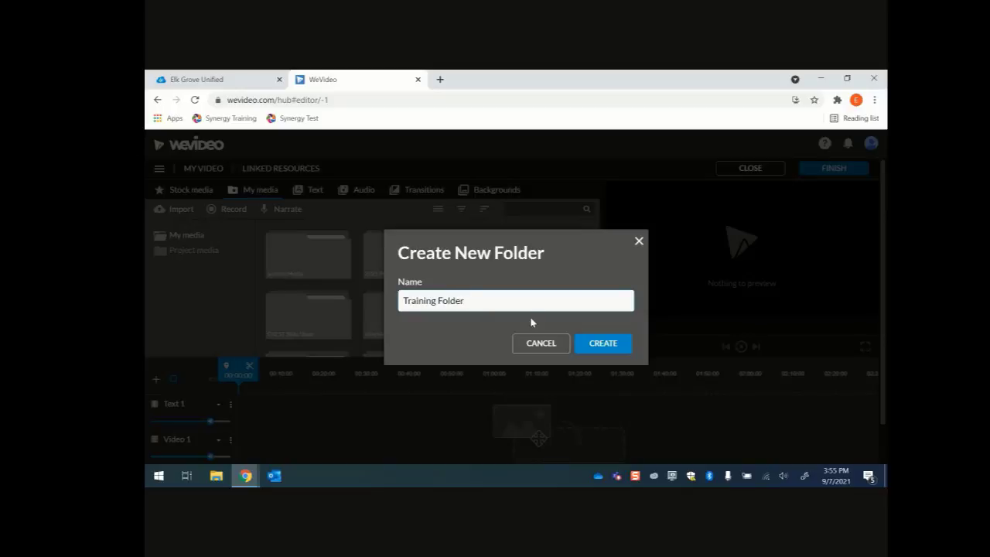
click(604, 345)
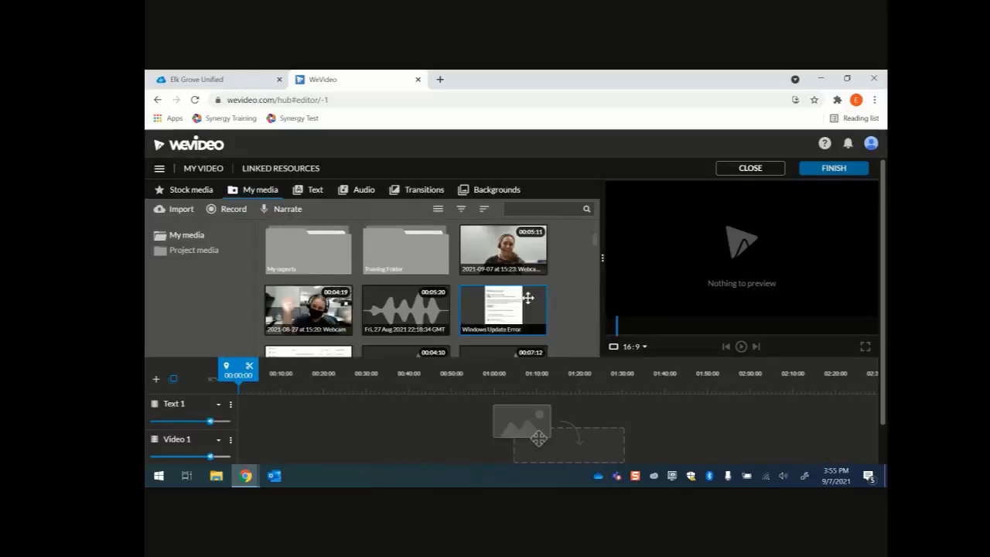
View the clips in the project media, and return to the personal media with its folder tree collapsed
click(191, 250)
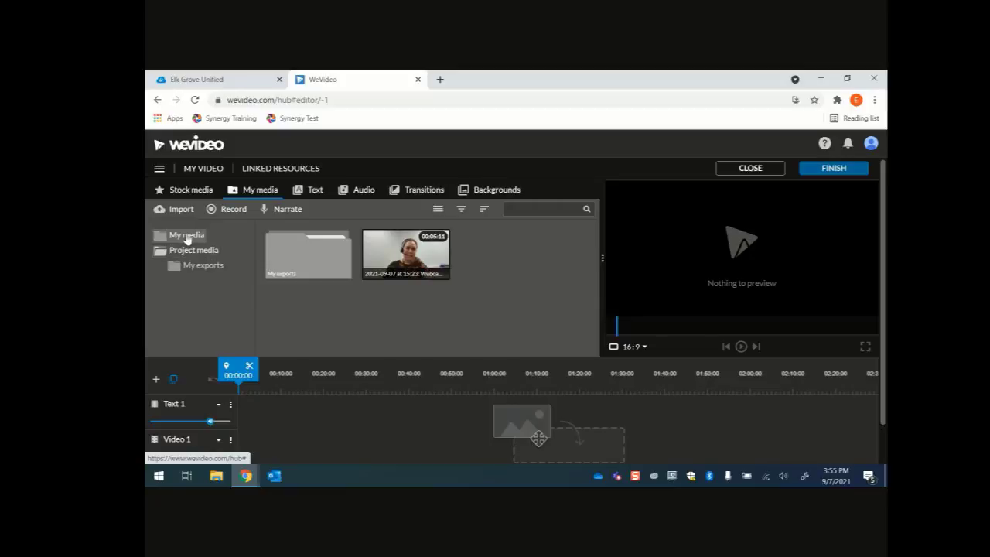
click(187, 236)
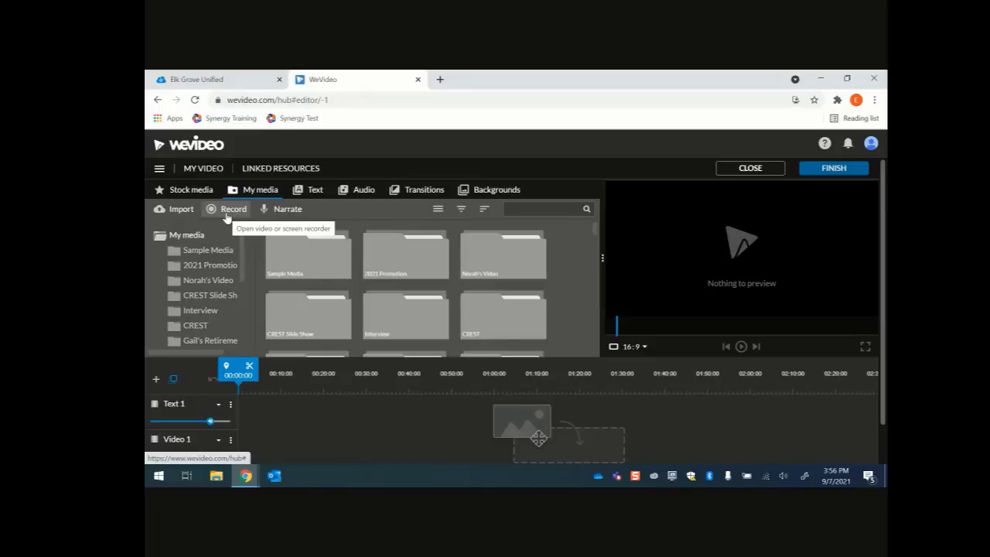
click(176, 238)
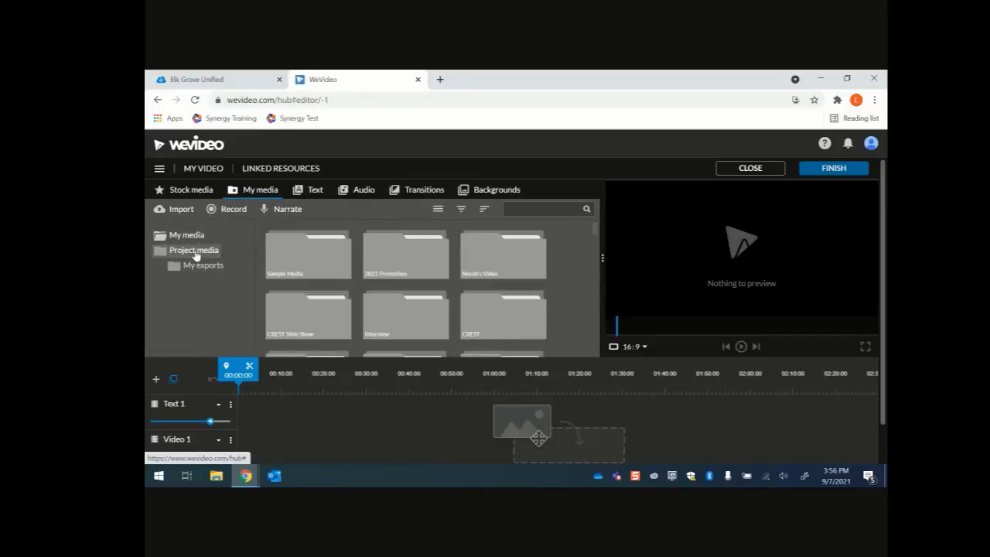
click(231, 210)
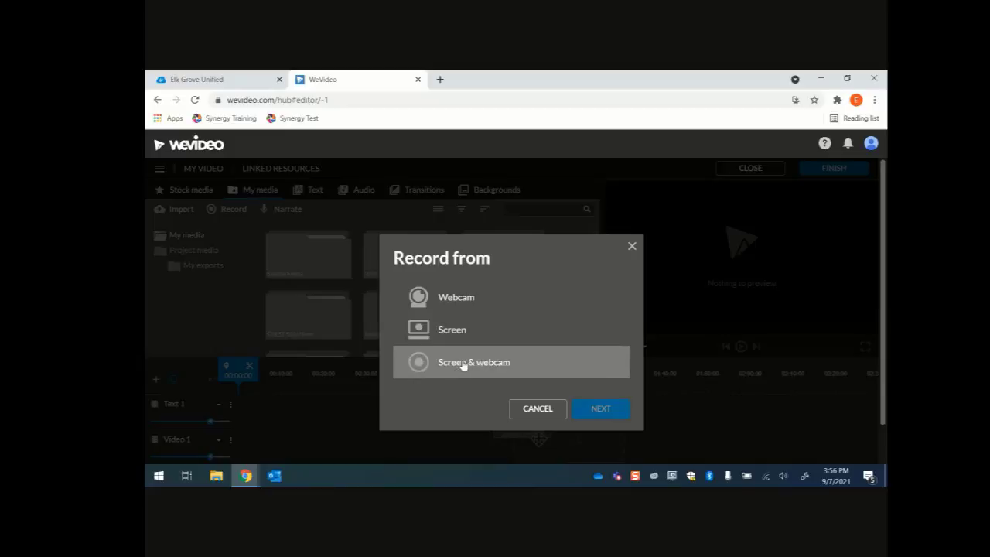
click(461, 301)
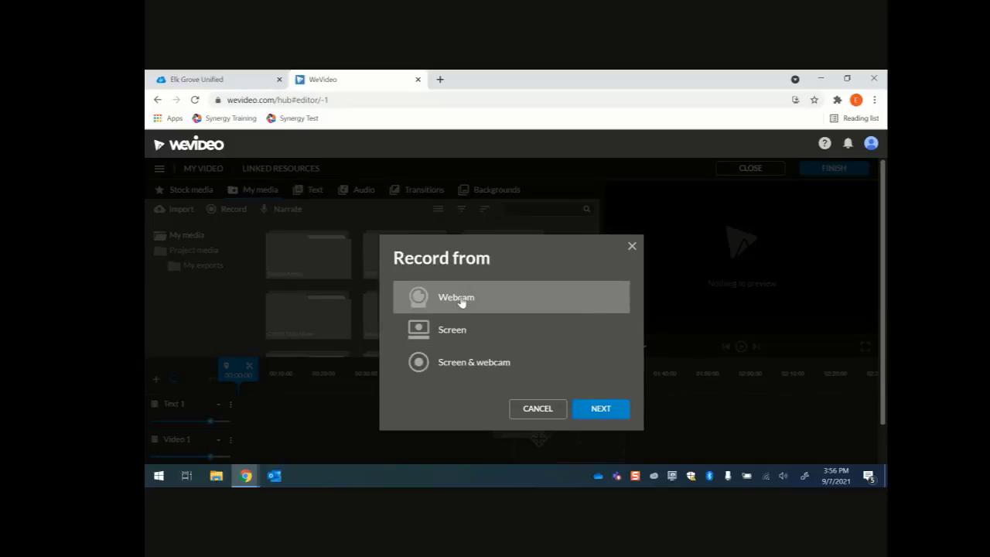
click(611, 415)
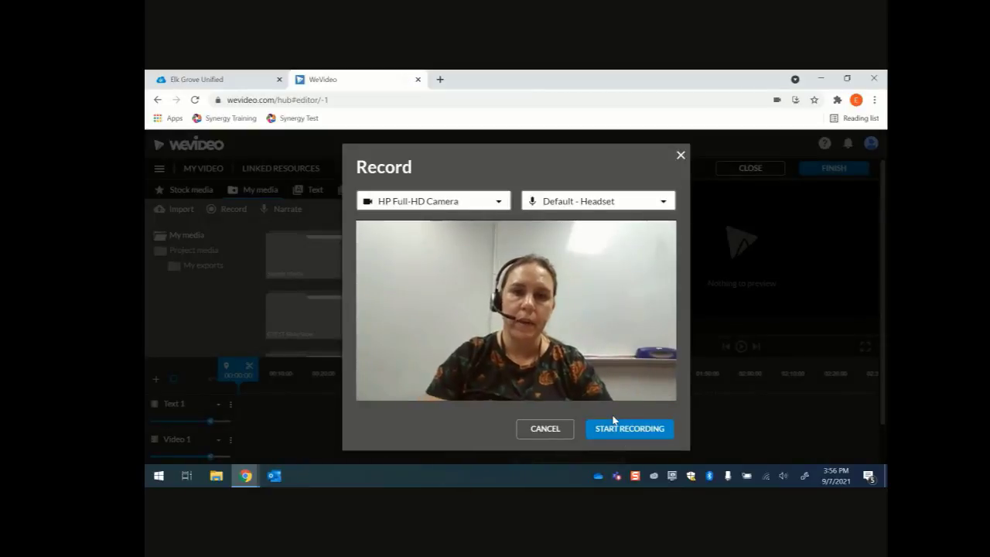
click(634, 427)
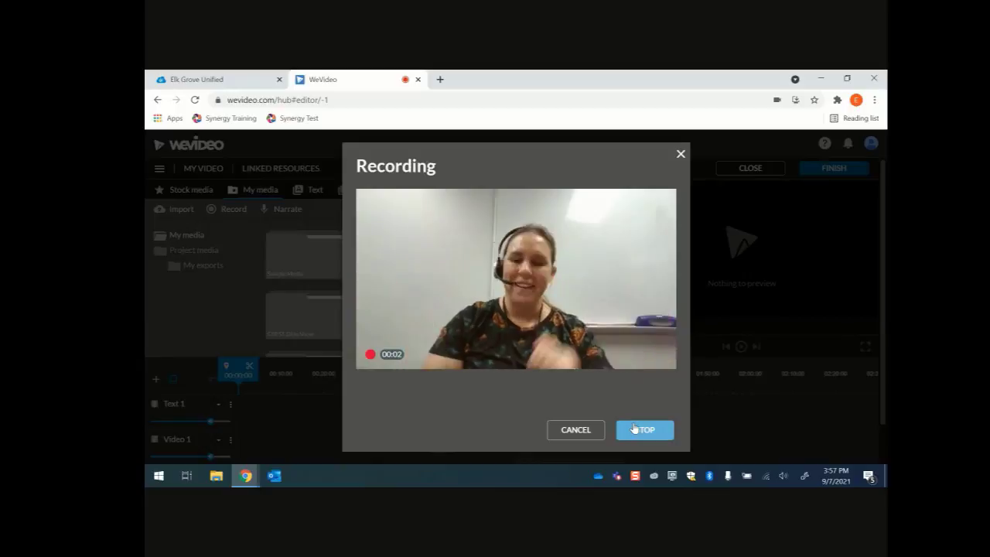
click(639, 432)
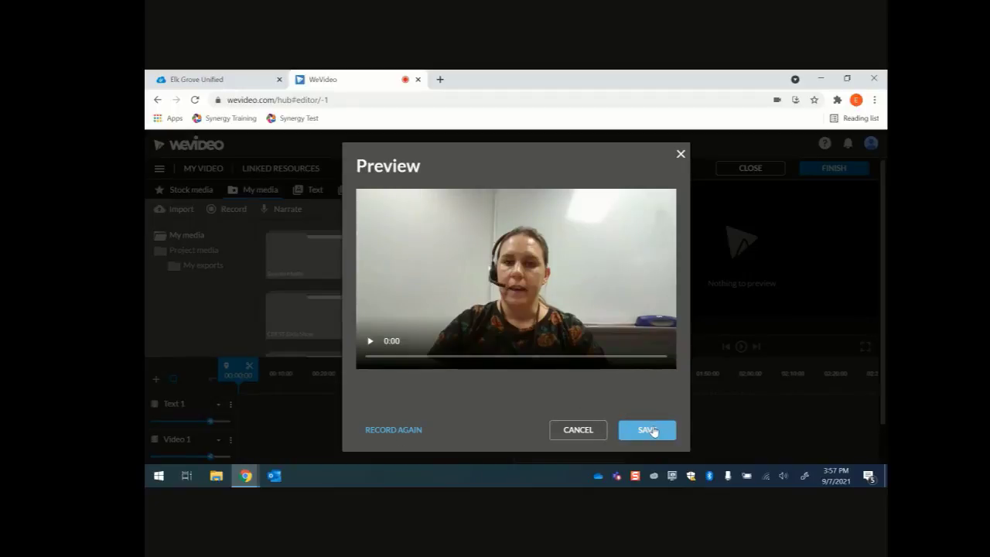
click(566, 436)
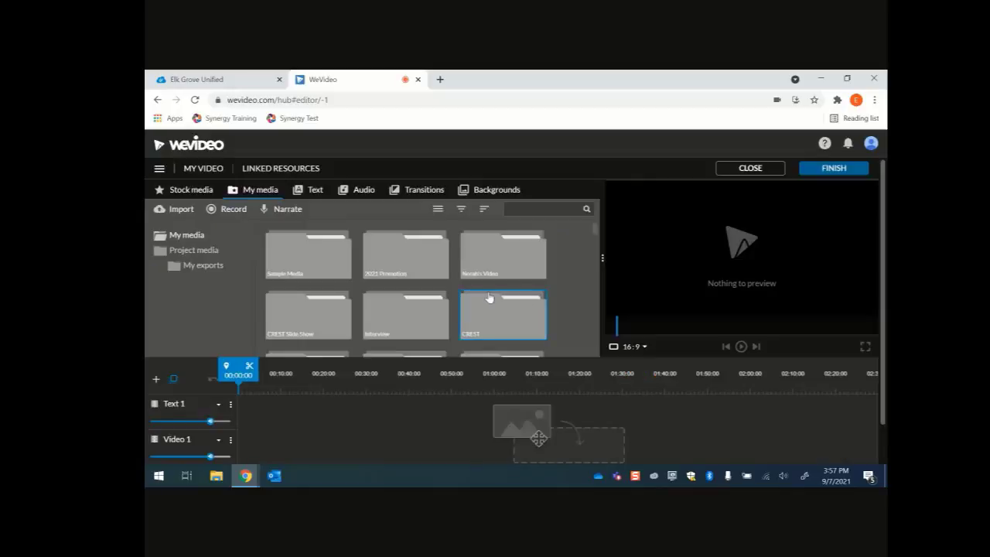
Open Training Folder in the personal media and record and save a short webcam clip in it
scroll(489, 297, down, 5)
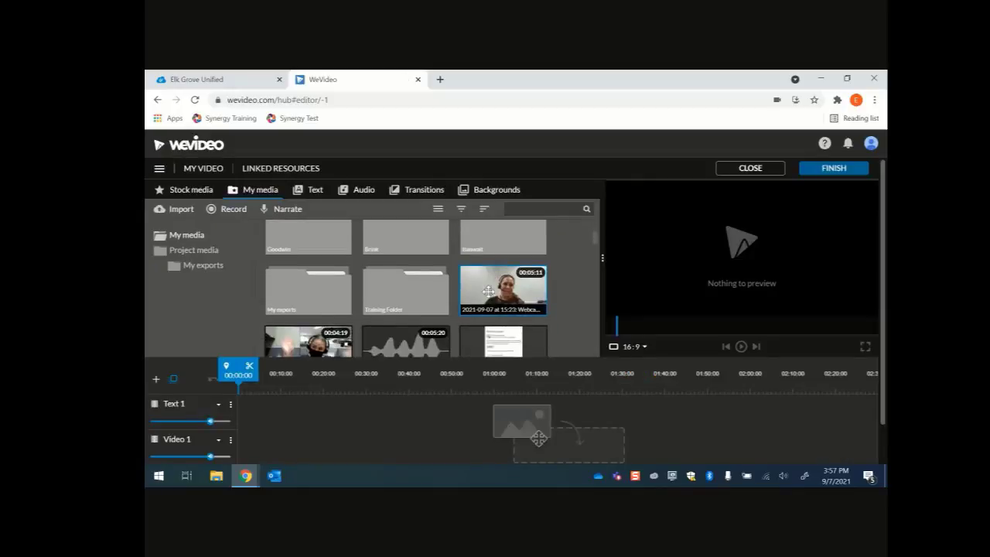
double_click(400, 297)
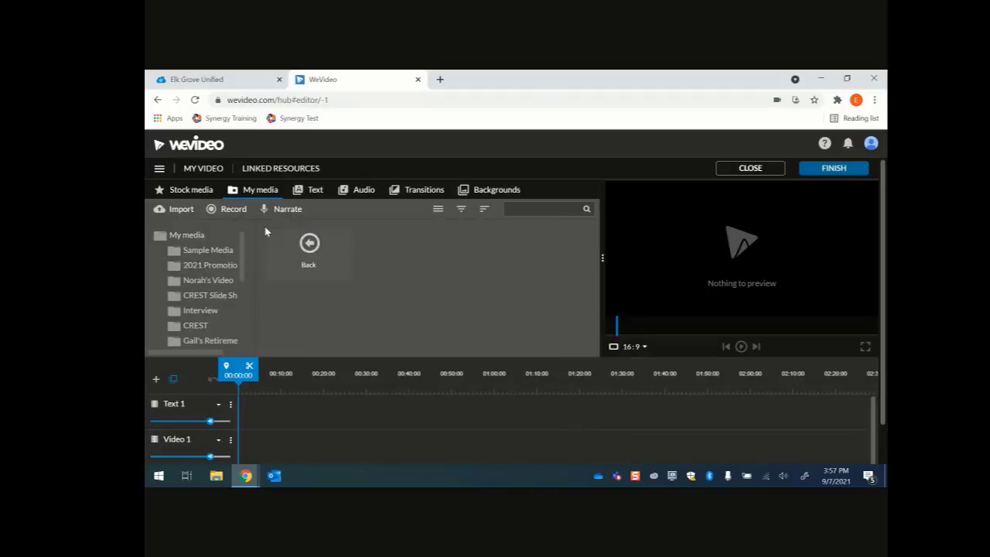
click(238, 214)
click(451, 302)
click(597, 412)
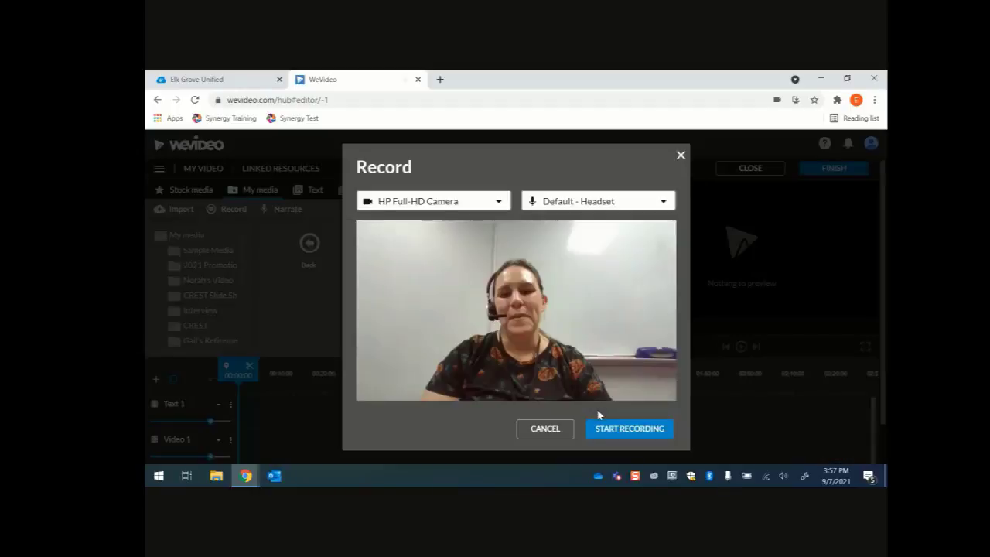
click(626, 430)
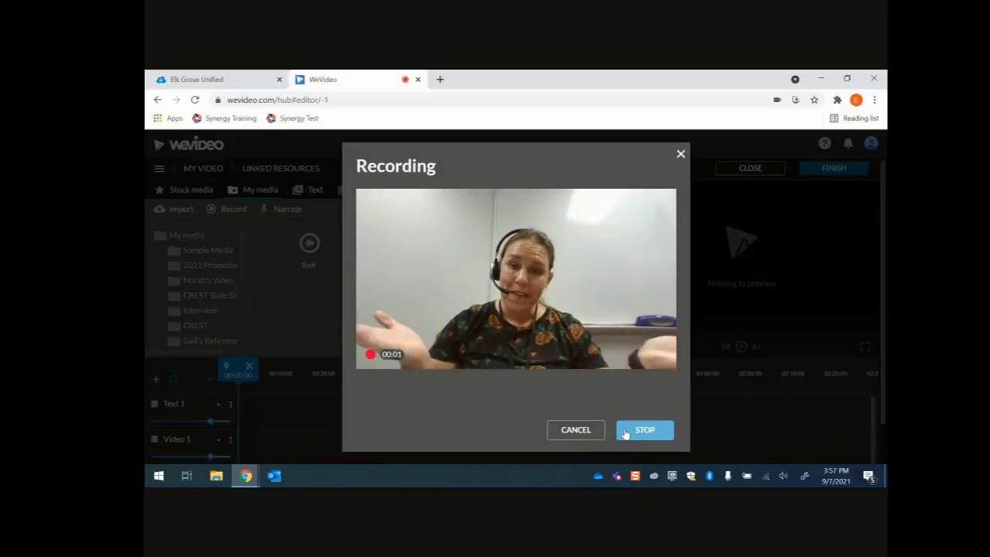
click(634, 434)
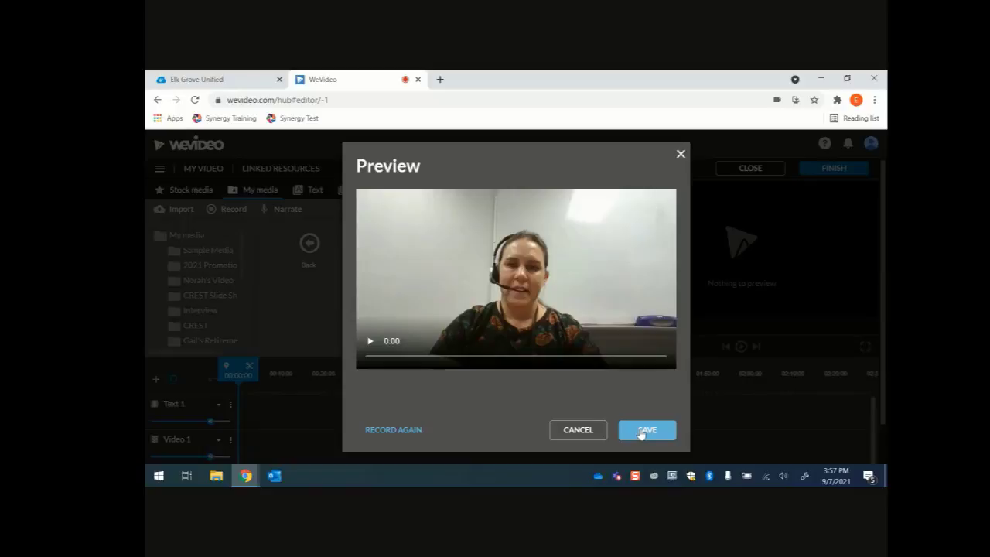
click(647, 430)
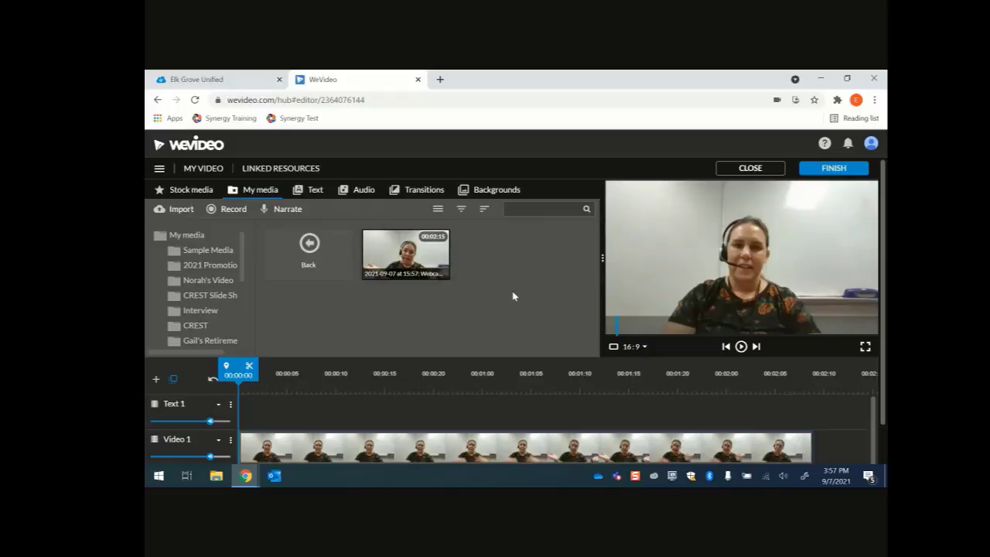
Check the available recording sources without recording, and reopen Training Folder from the top level of the personal media
click(234, 212)
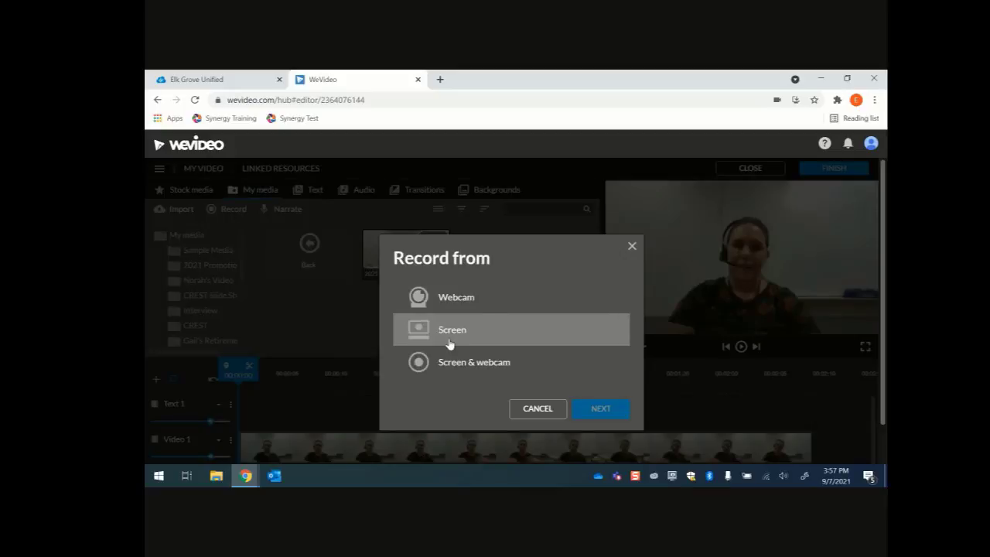
click(632, 246)
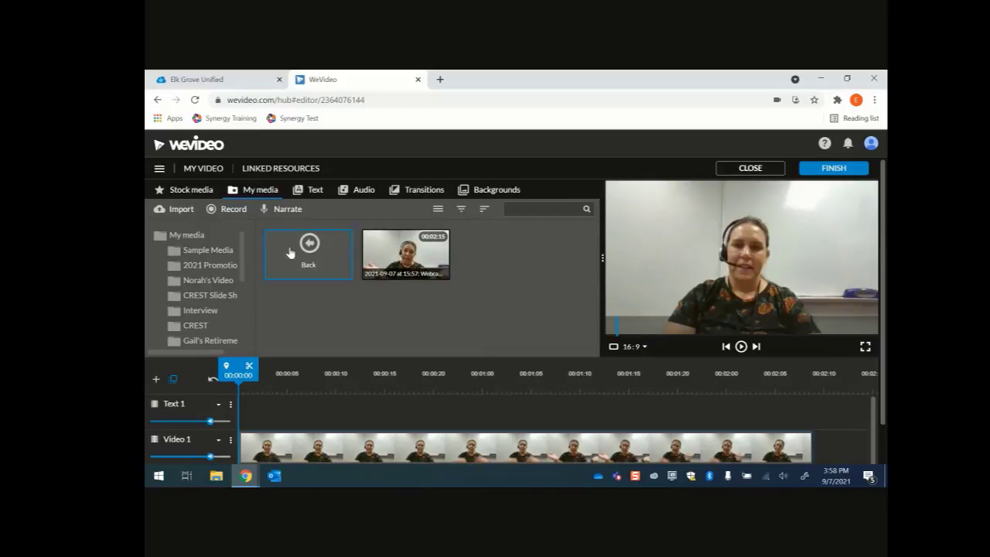
click(192, 238)
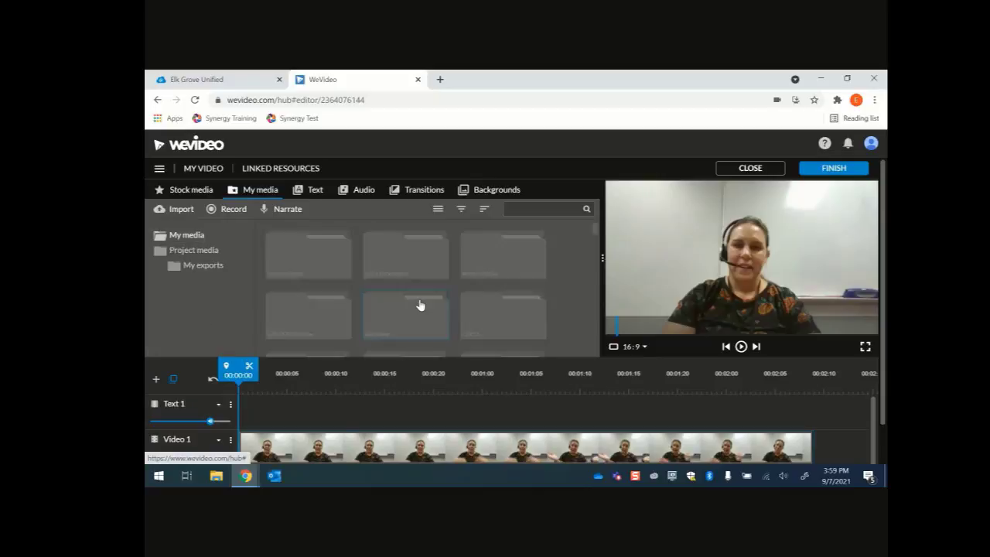
scroll(420, 304, down, 2)
scroll(420, 304, down, 1)
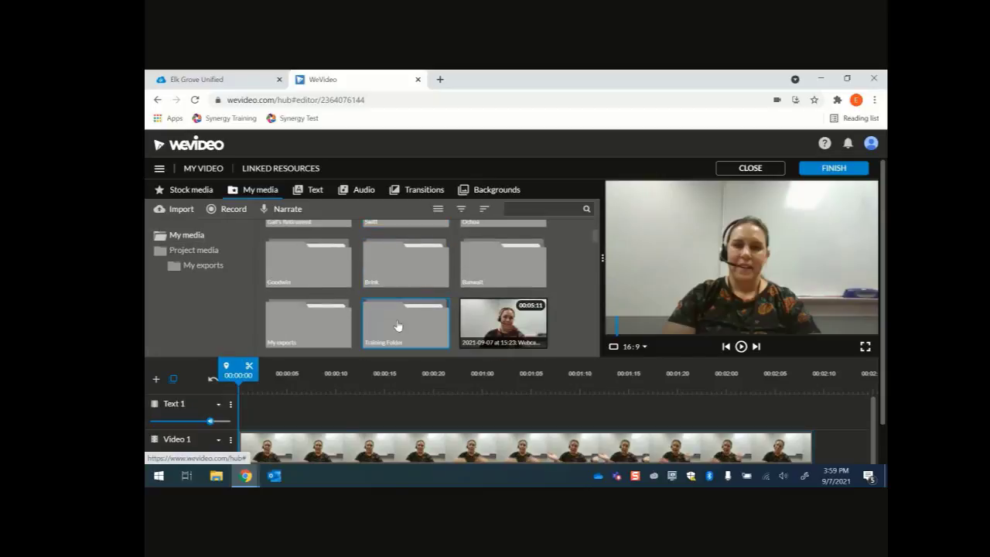
double_click(398, 326)
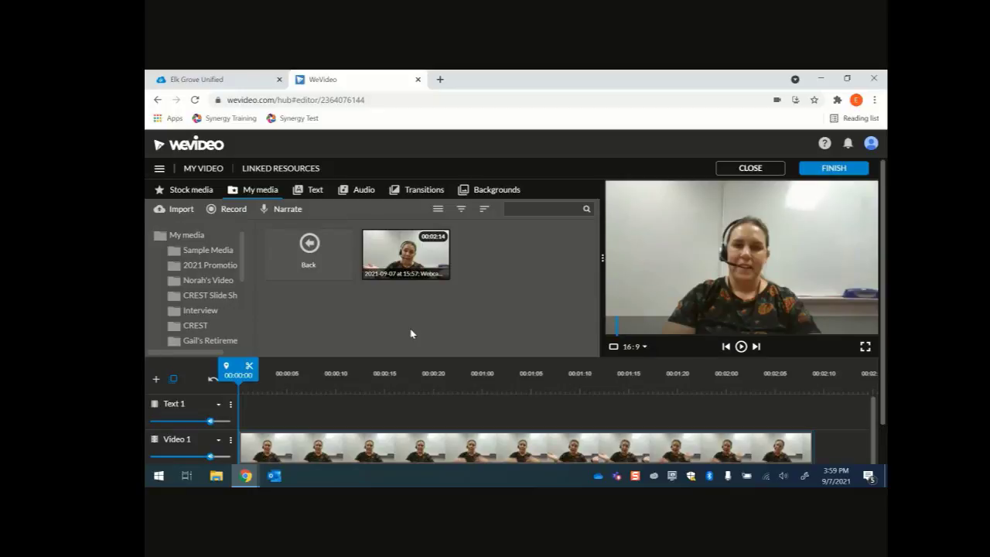
Rename the video as Training Video 1 9 - 7 -2021
click(200, 169)
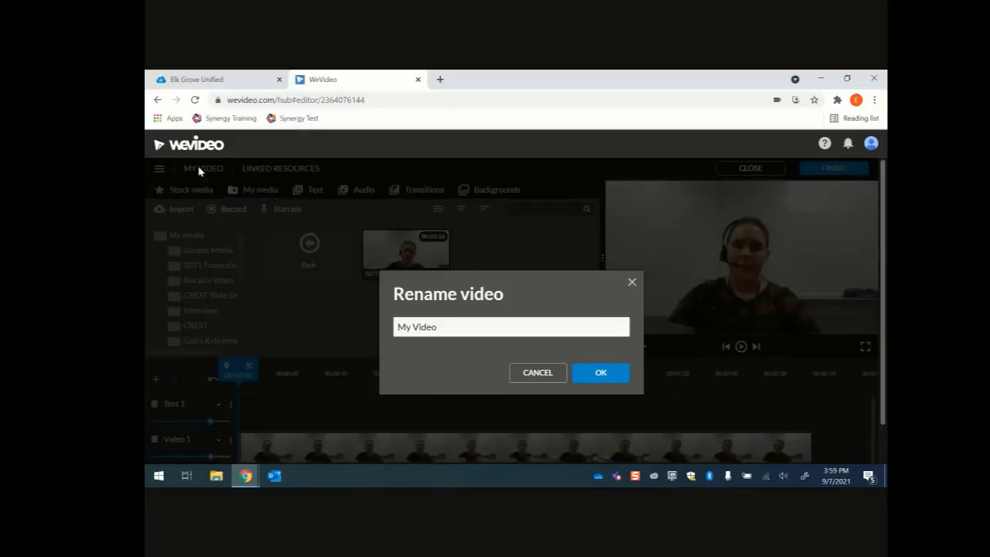
drag(451, 325, 370, 330)
text(Training)
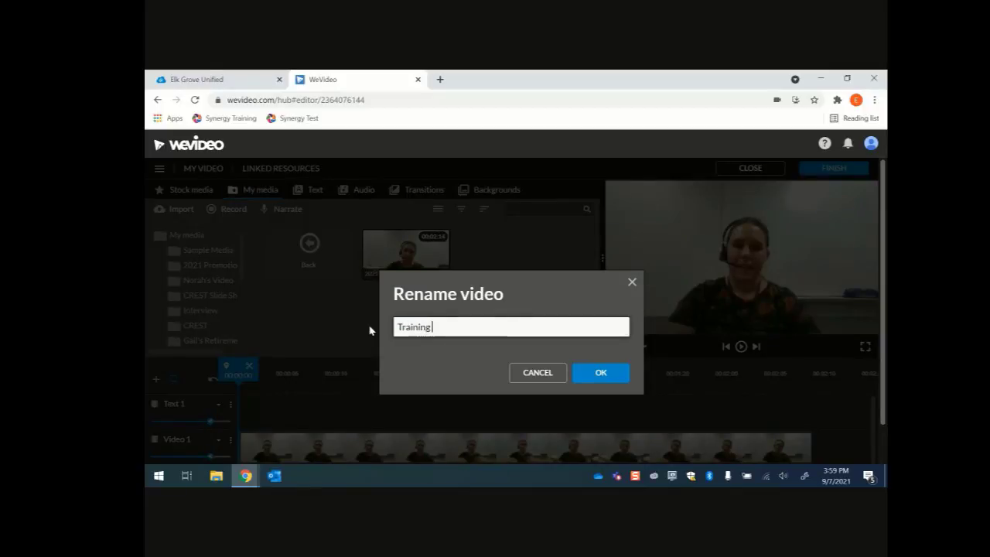
text( Video 1 9 - 7)
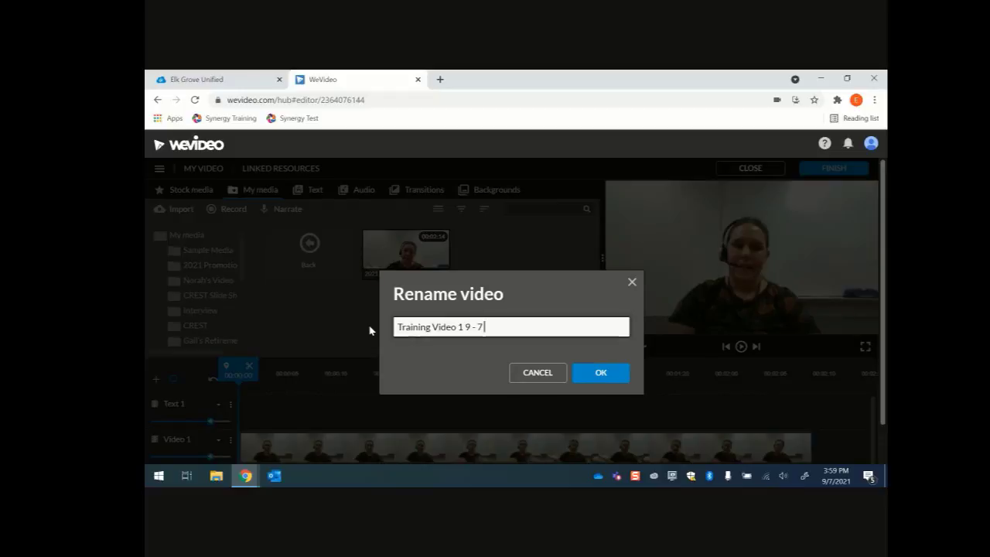
text( -2021)
click(615, 376)
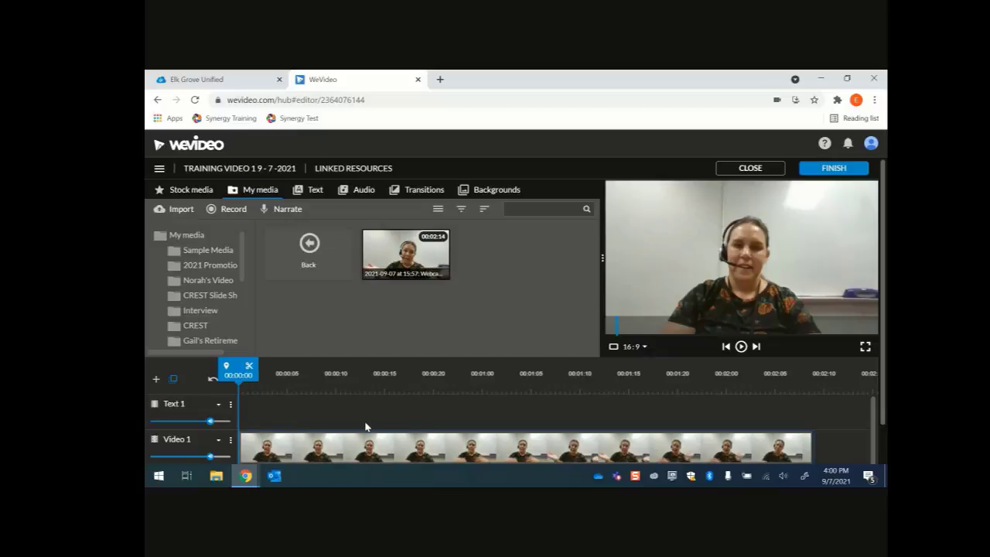
Switch the edit from the timeline to Storyboard mode and look over the storyboard layout
scroll(367, 426, down, 1)
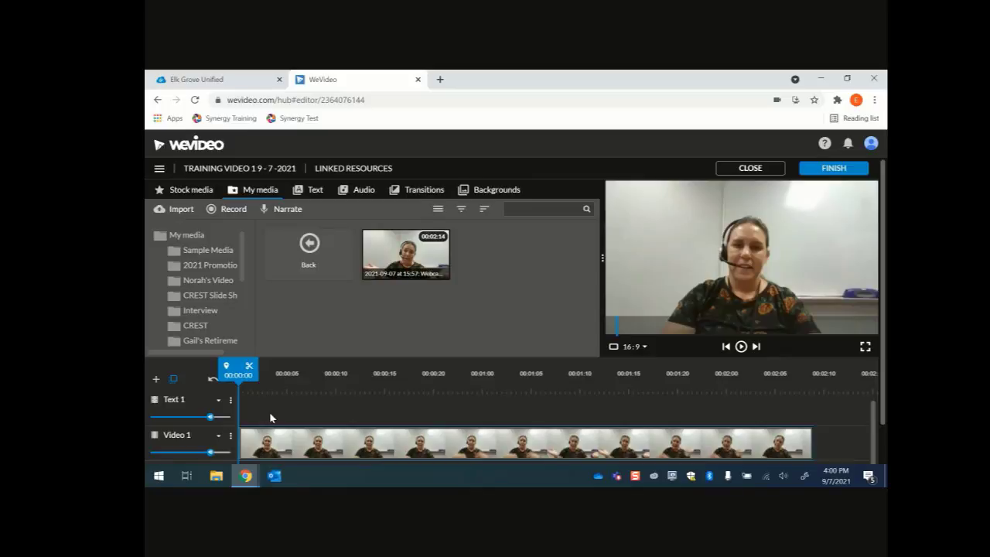
click(160, 169)
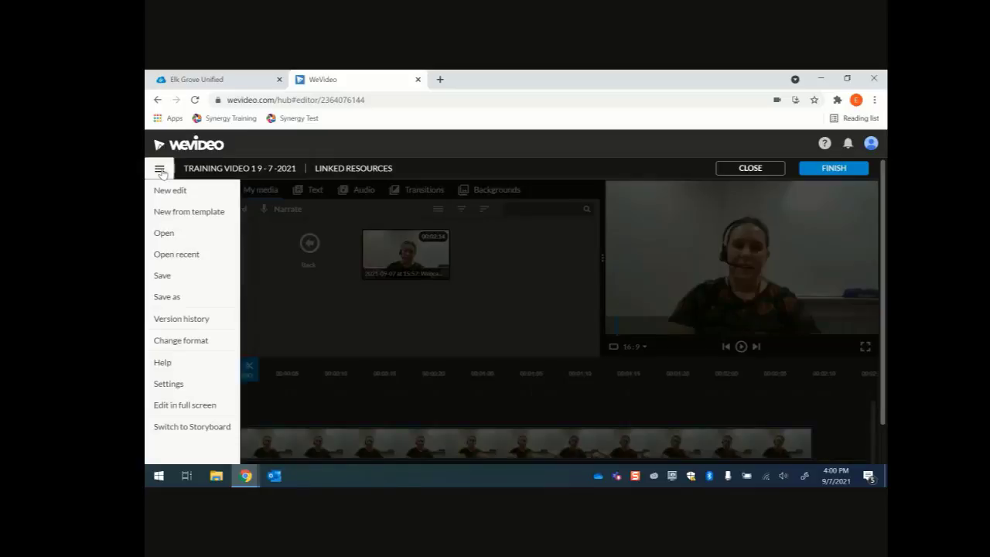
click(173, 429)
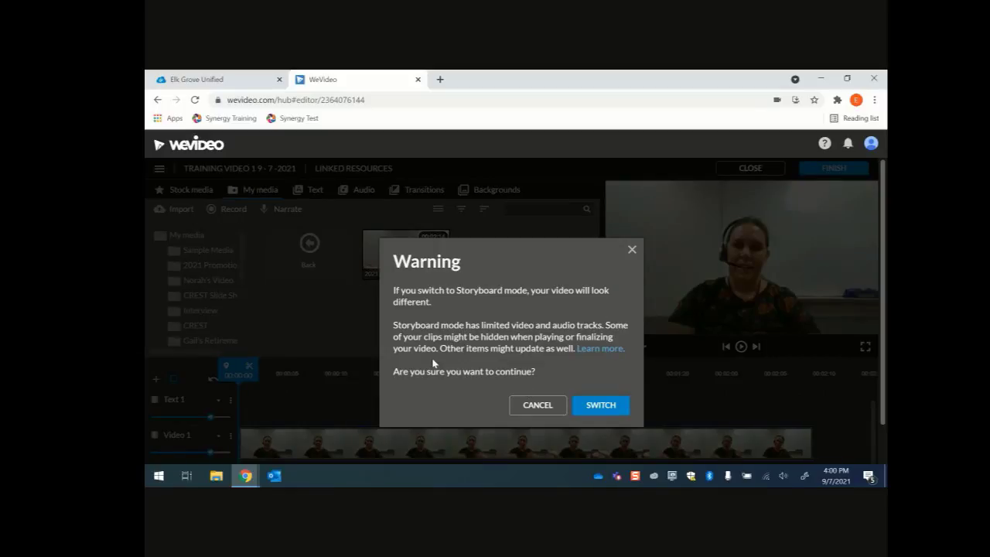
click(601, 405)
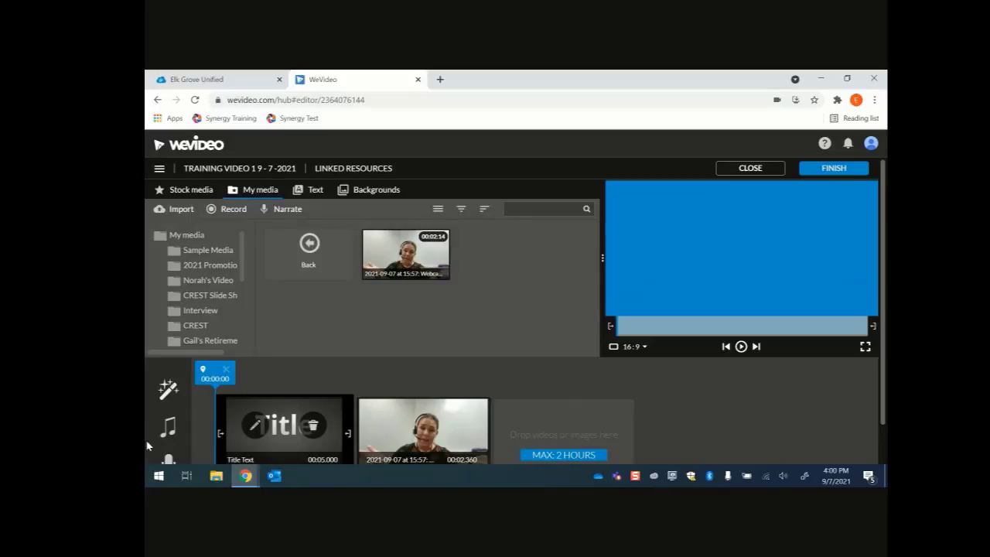
scroll(152, 445, down, 2)
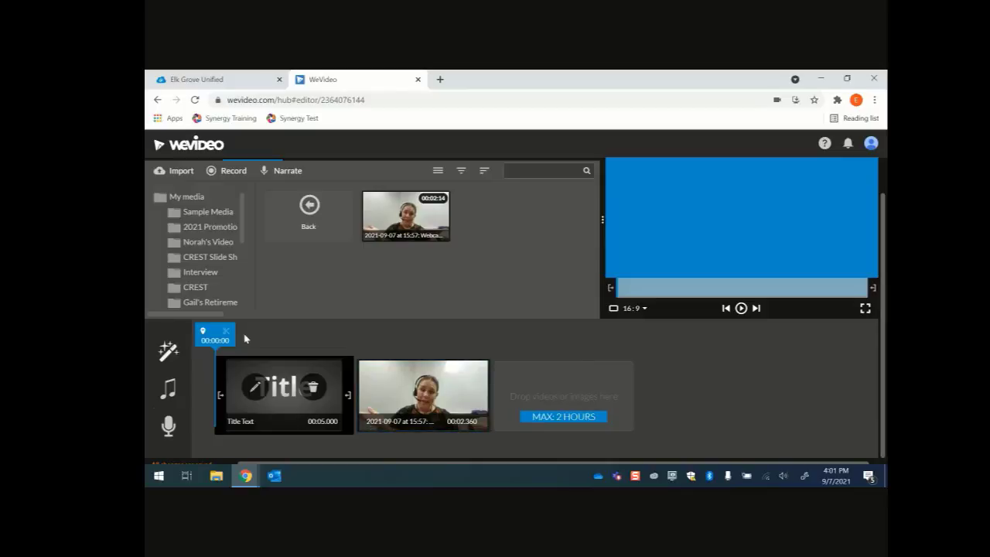
scroll(422, 426, up, 1)
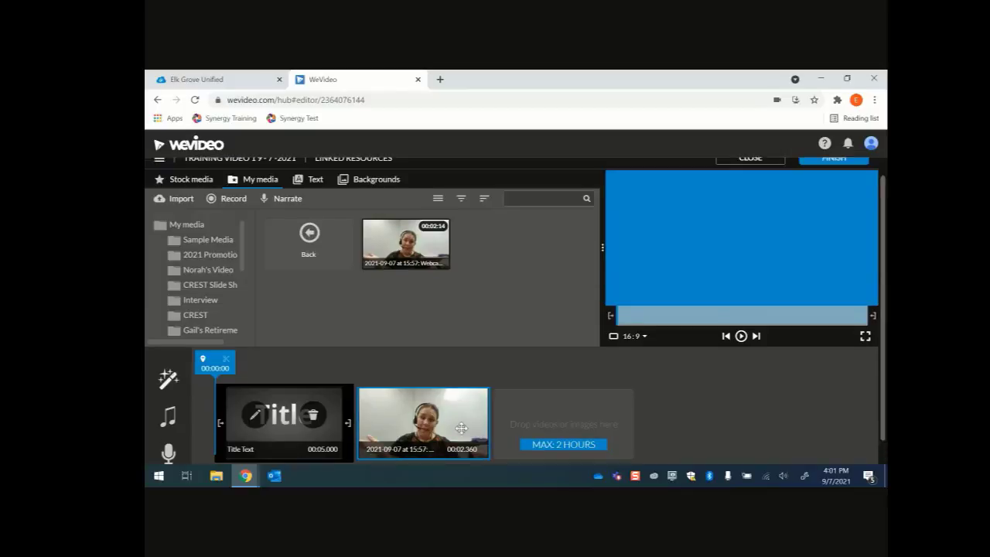
Switch the edit back to Timeline mode, accepting removal of the theme
click(160, 169)
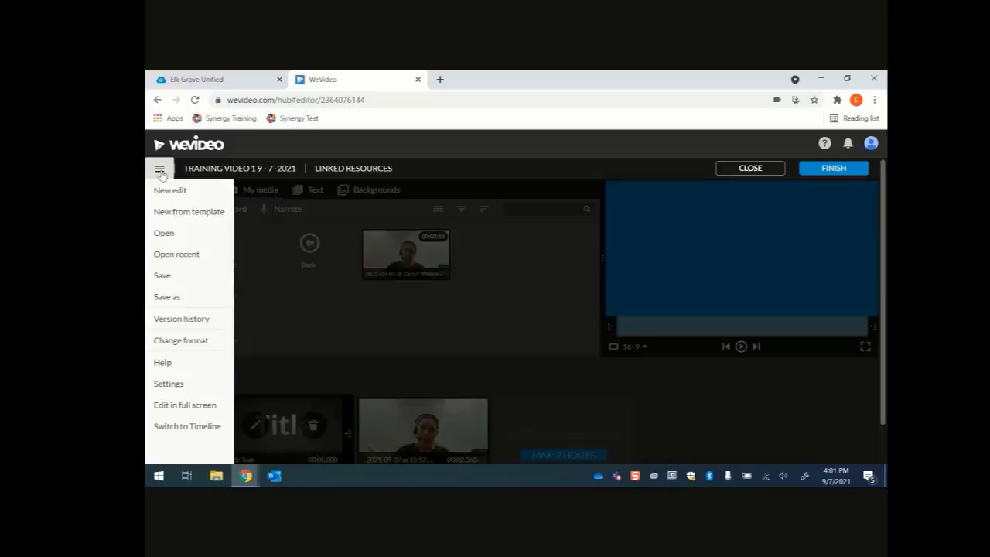
click(198, 430)
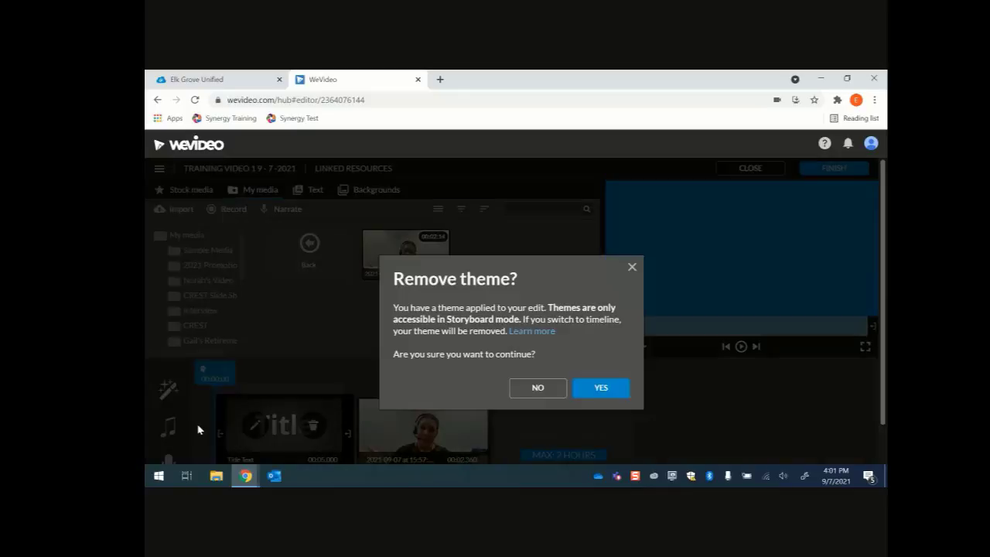
click(624, 386)
Delete the missing-media clip from the Video 1 track and move the webcam clip to the track's start
click(534, 448)
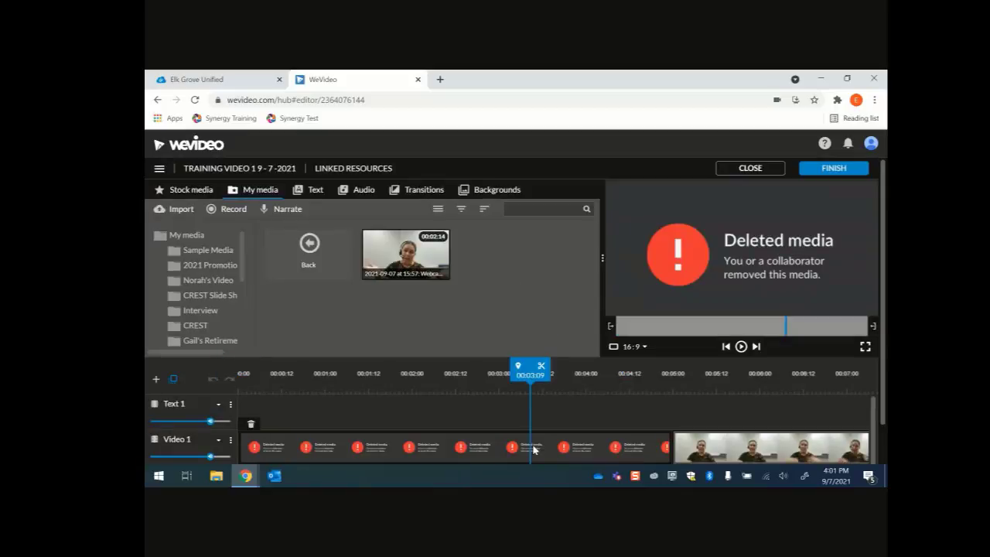
key(Delete)
drag(715, 457, 282, 462)
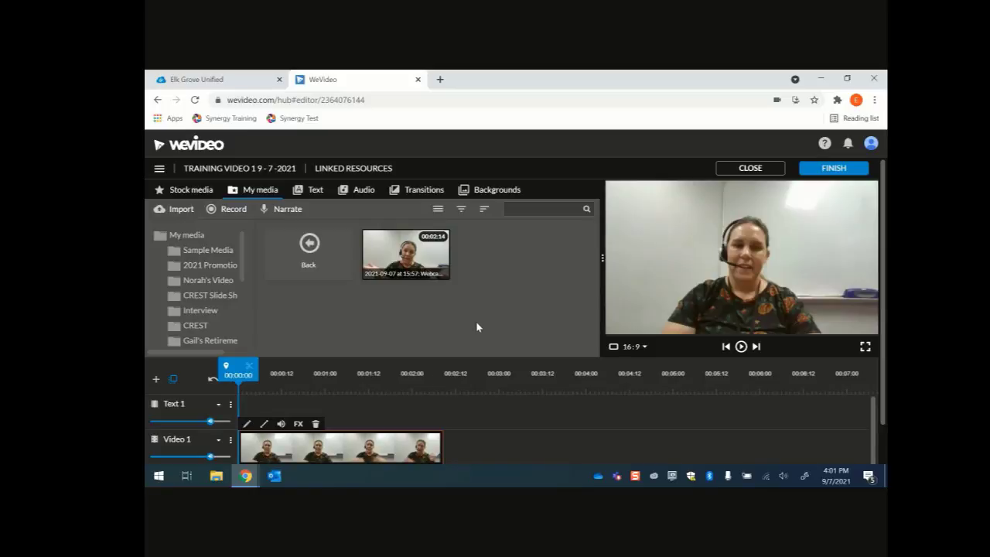
Preview version 1 and the current version in the edit's version history, and pause the playback
click(159, 170)
click(210, 318)
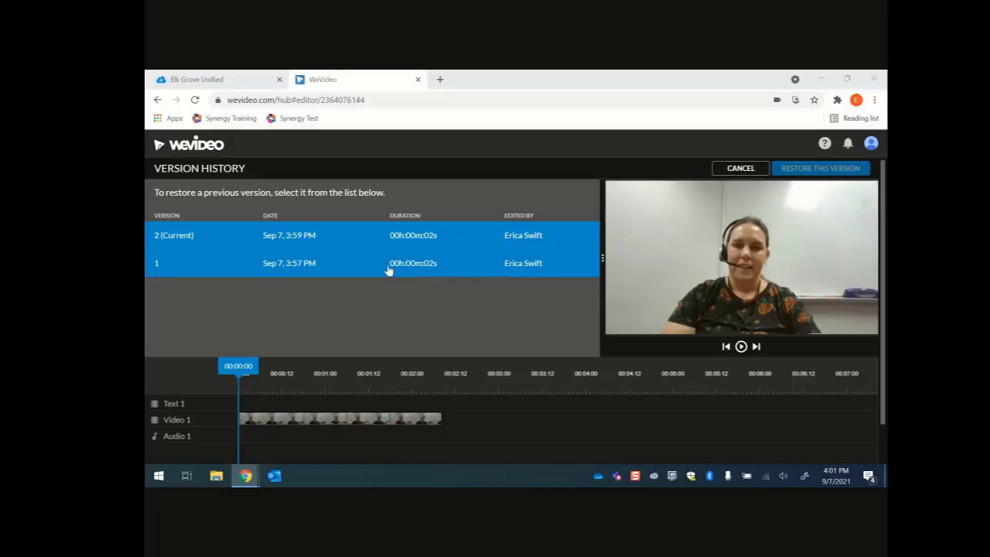
click(342, 261)
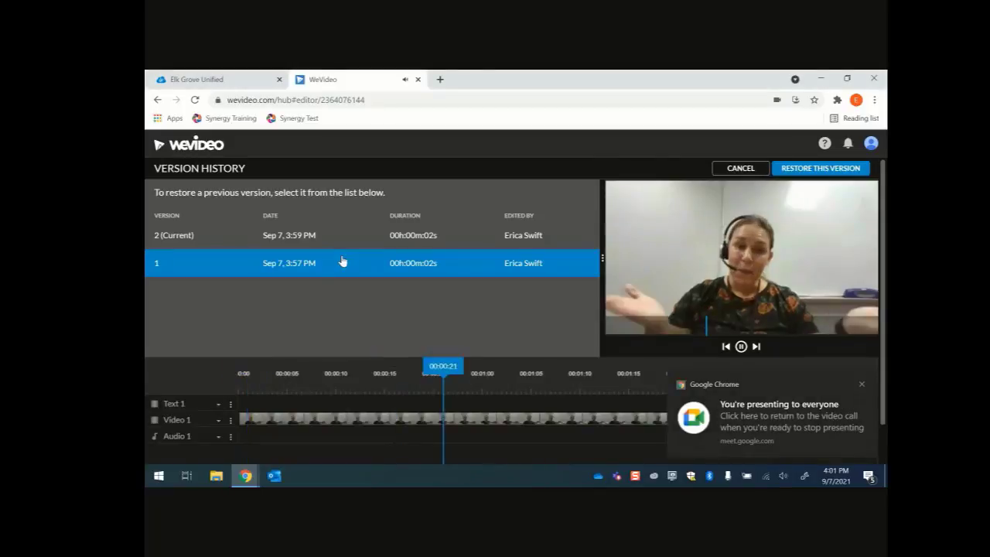
click(350, 248)
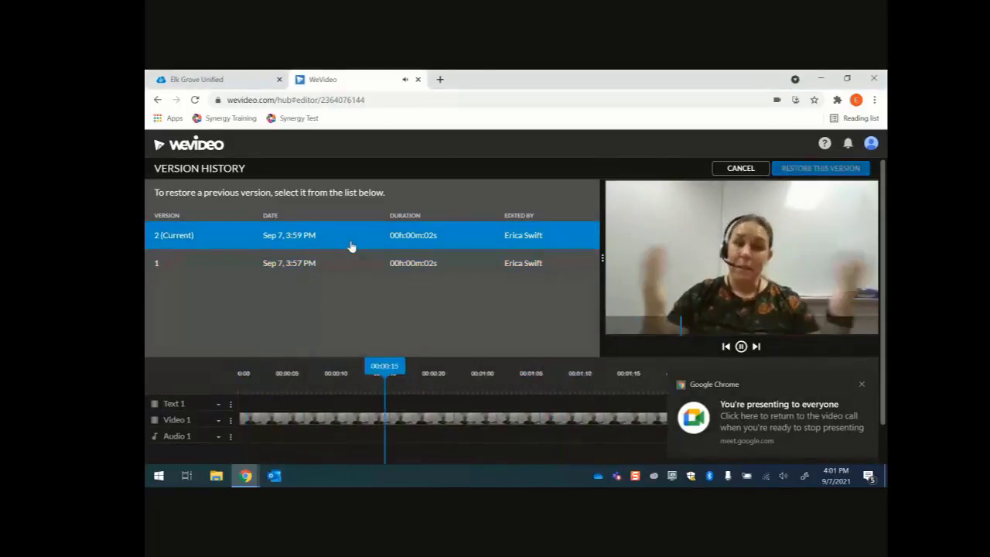
click(742, 347)
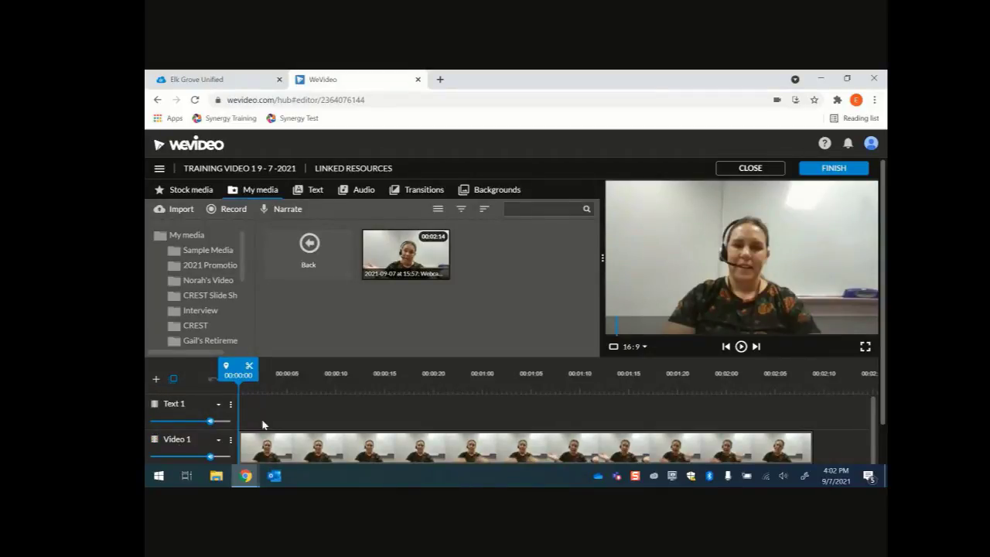
Add an audio track named Audio 2 to the timeline
click(155, 382)
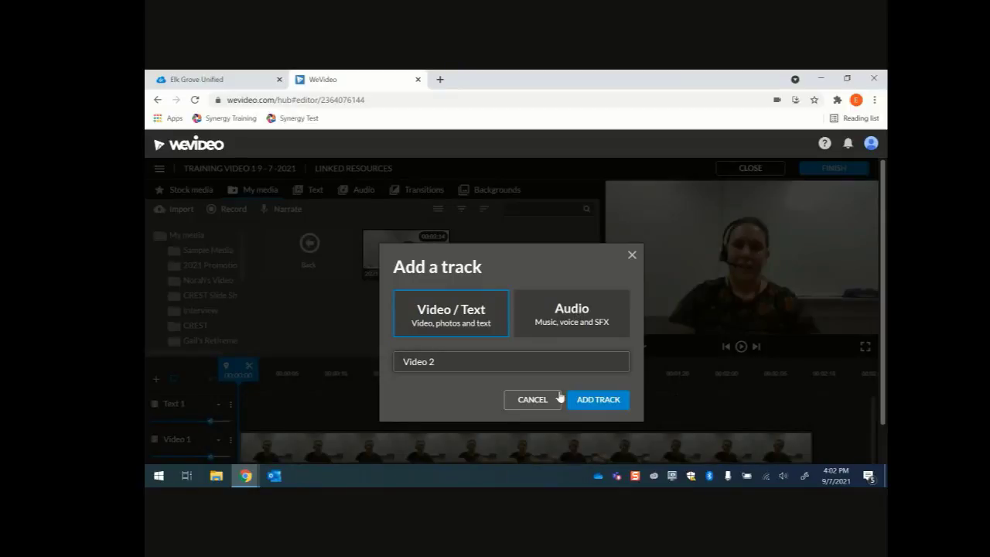
click(533, 400)
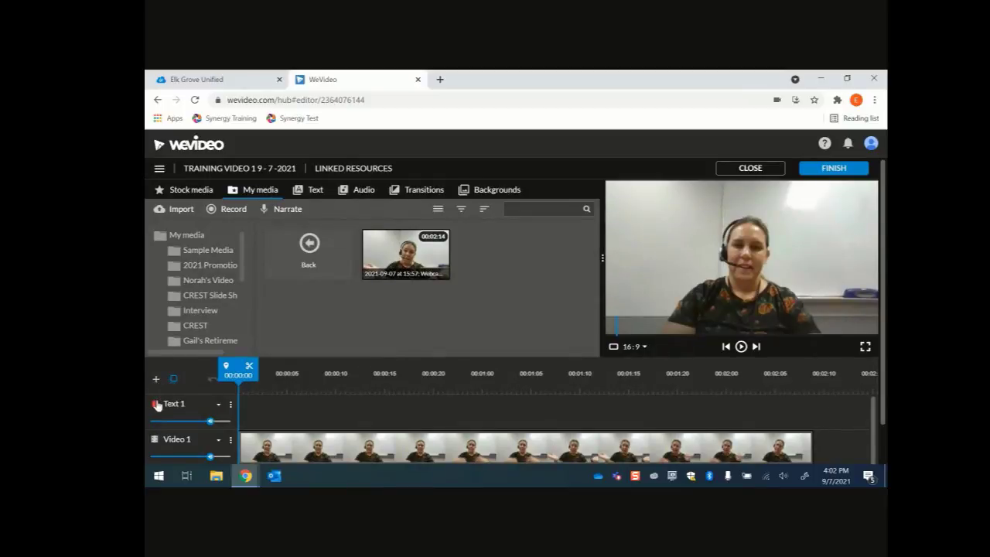
click(156, 380)
click(576, 323)
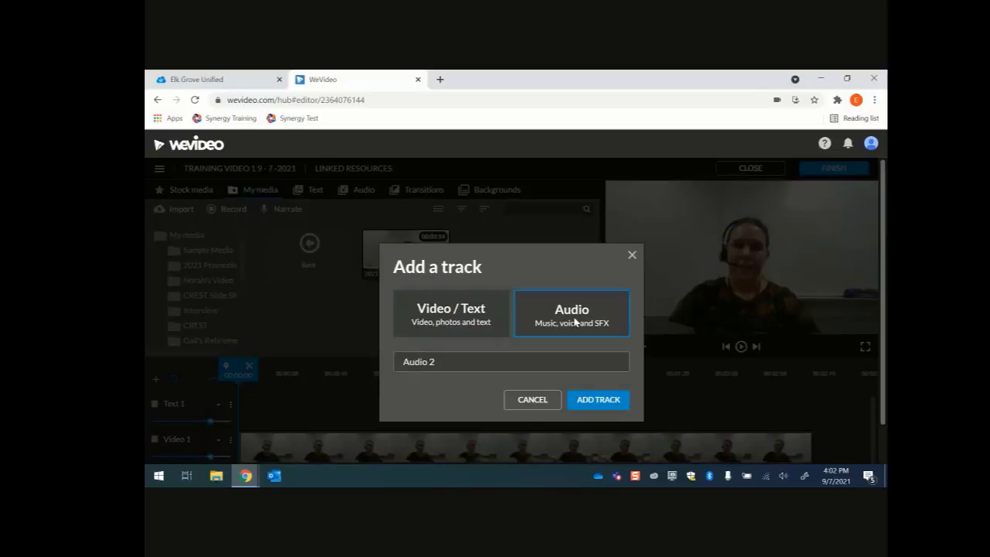
click(601, 400)
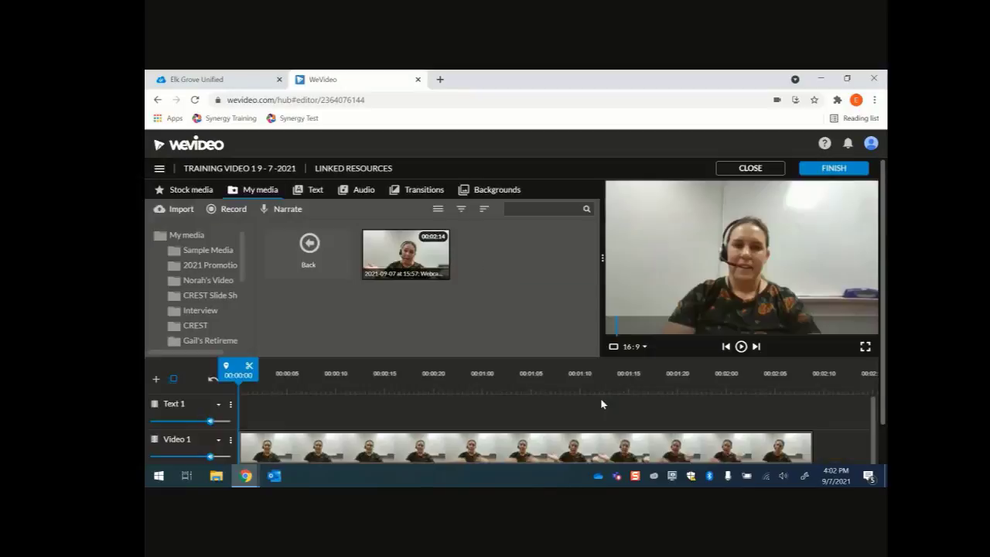
scroll(232, 434, down, 1)
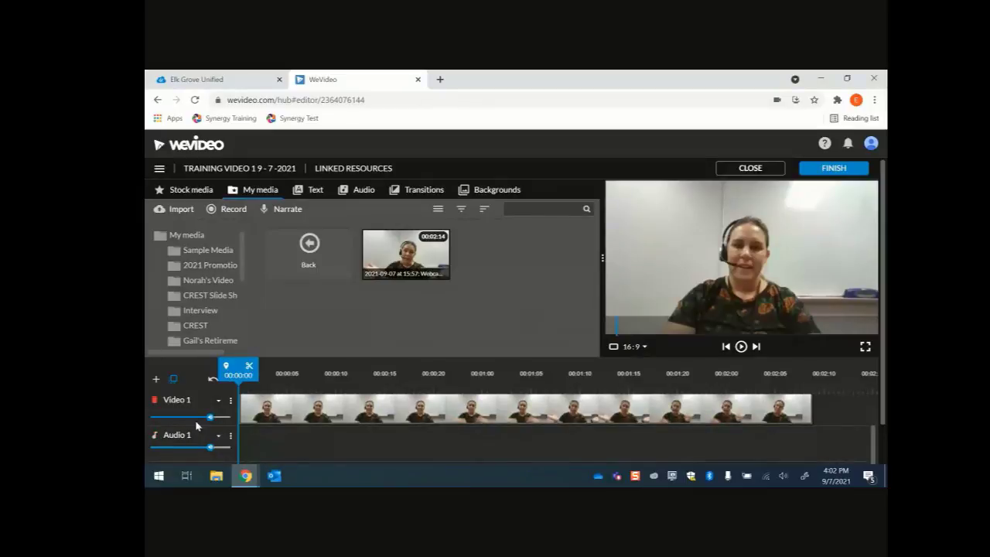
scroll(197, 425, up, 1)
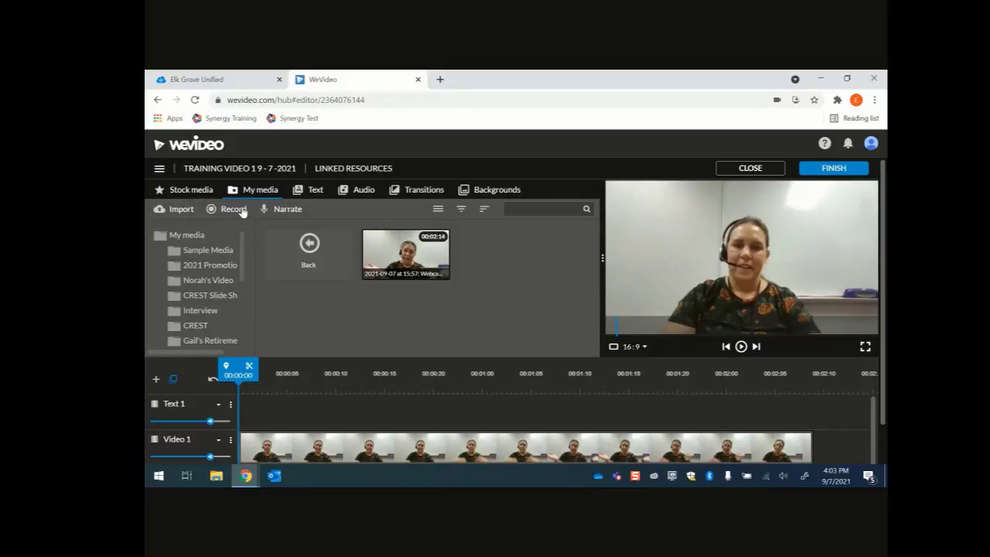
Look over the media import options, including the cloud storage sources, and leave without importing anything
click(174, 212)
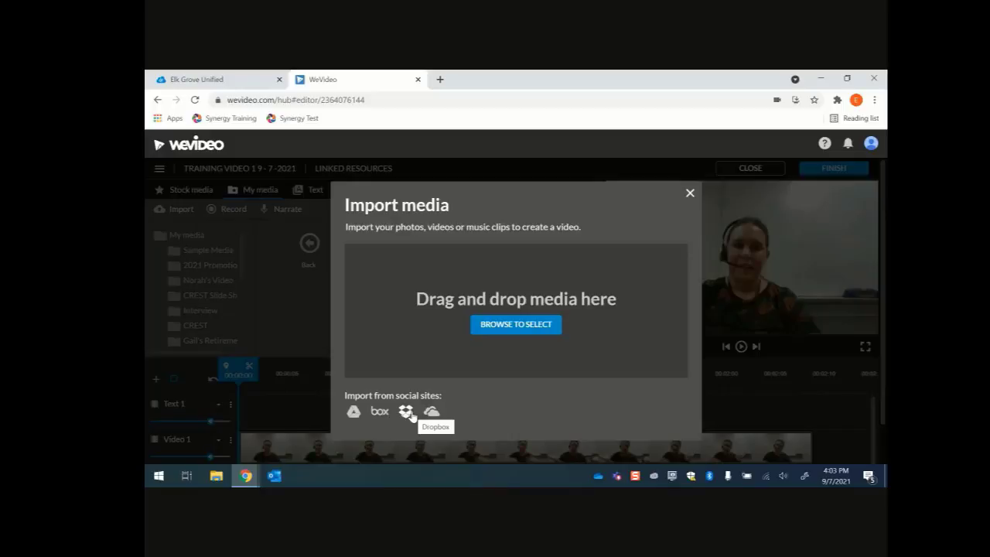
click(690, 195)
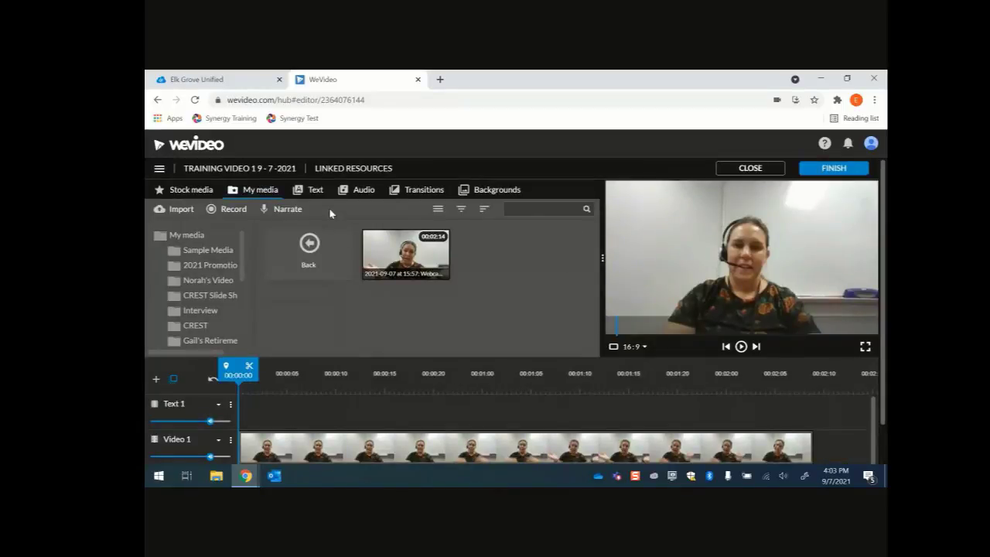
Search the stock media for "elephants" and browse the clips found
click(184, 192)
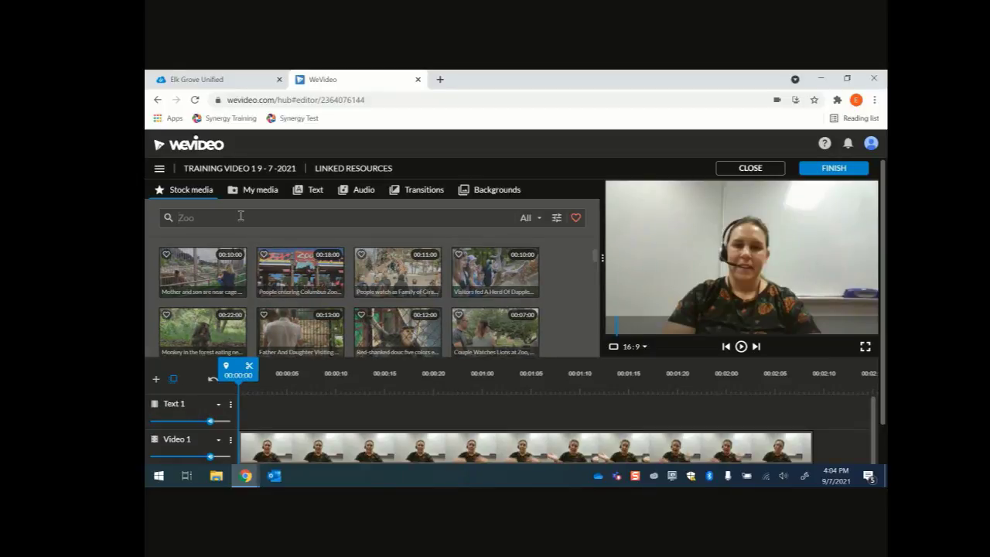
text(elephants)
key(Return)
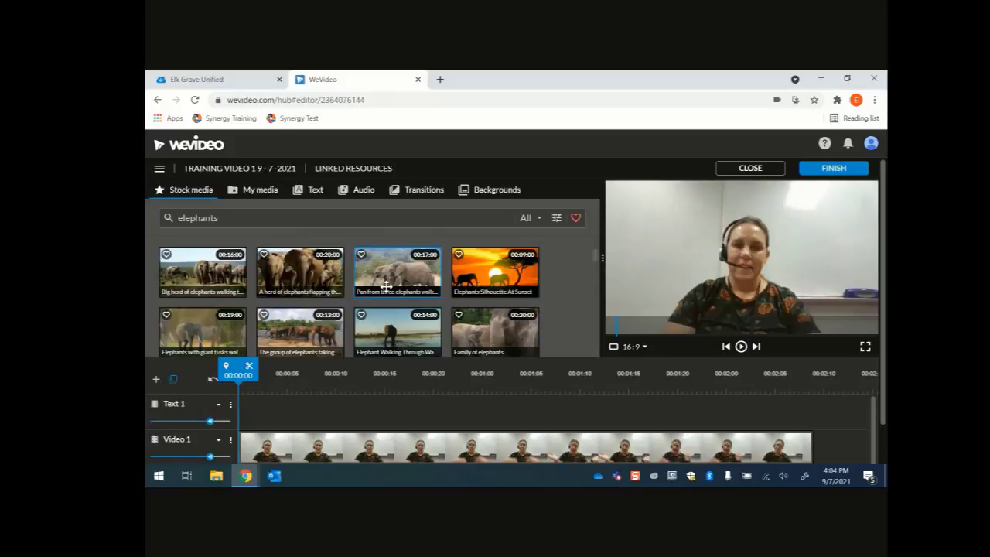
scroll(385, 286, down, 1)
scroll(385, 286, down, 3)
scroll(385, 286, down, 5)
scroll(386, 286, down, 4)
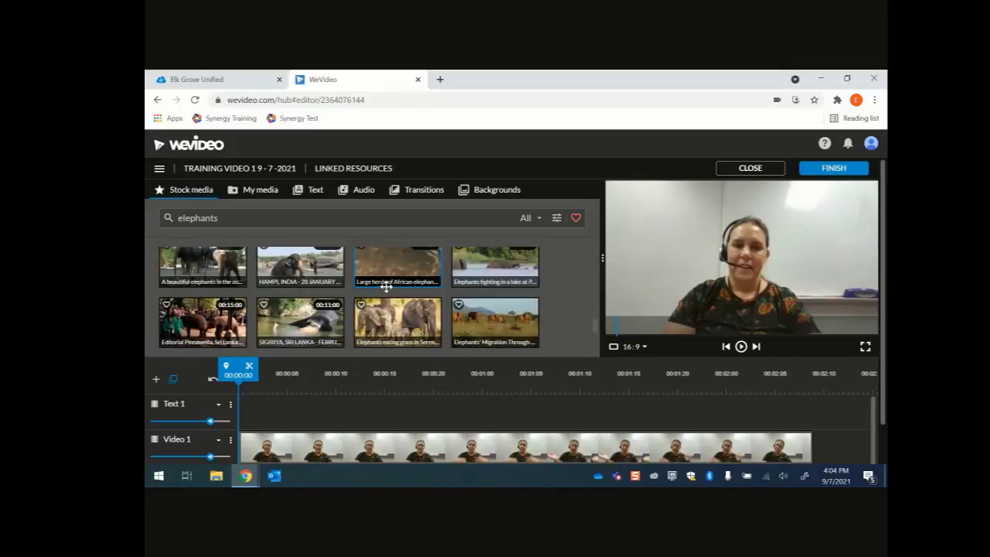
scroll(512, 315, down, 3)
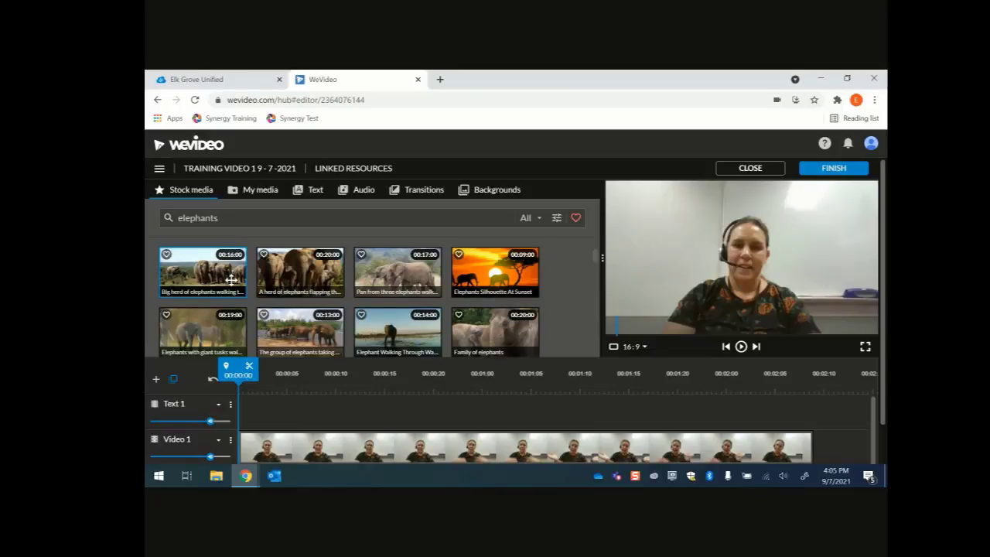
Add the big herd of elephants stock clip at the start of Video 1 with Insert and push
drag(231, 279, 249, 442)
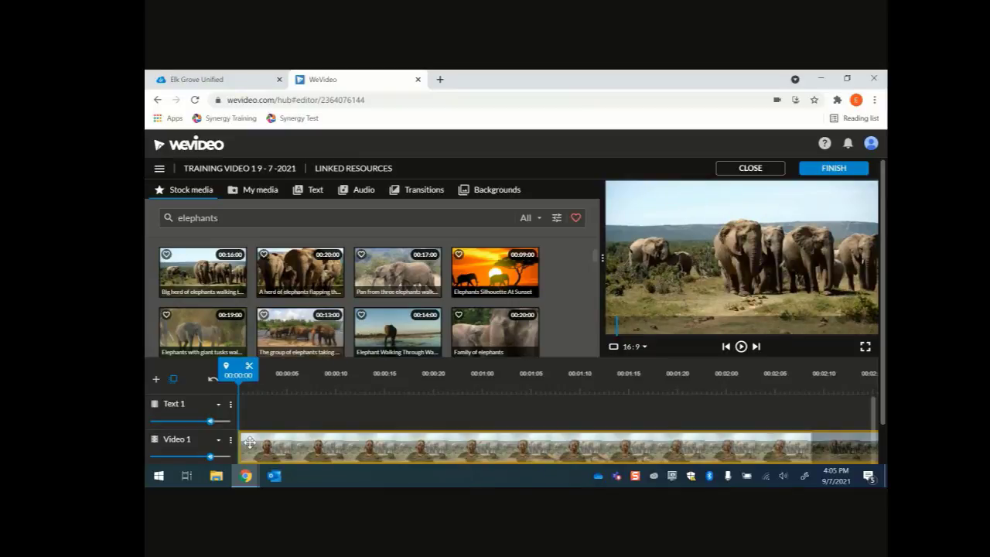
click(250, 442)
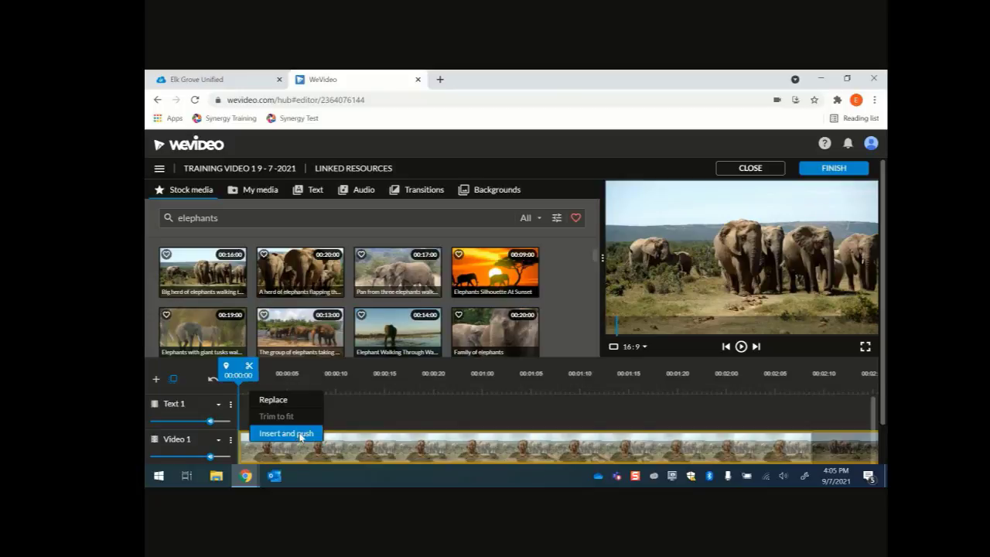
click(300, 436)
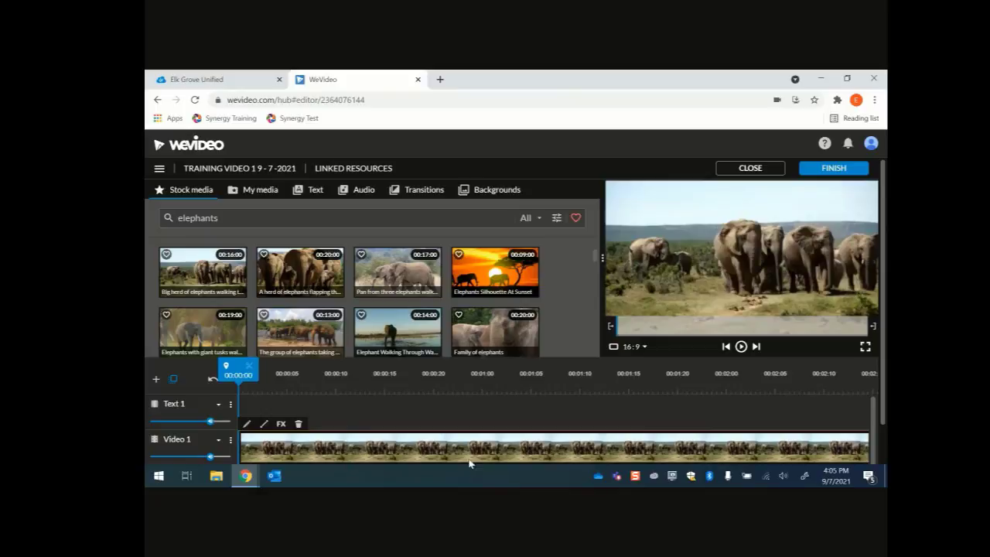
Place the Elephants Silhouette At Sunset stock clip on Video 1 directly after the webcam clip
scroll(603, 418, down, 1)
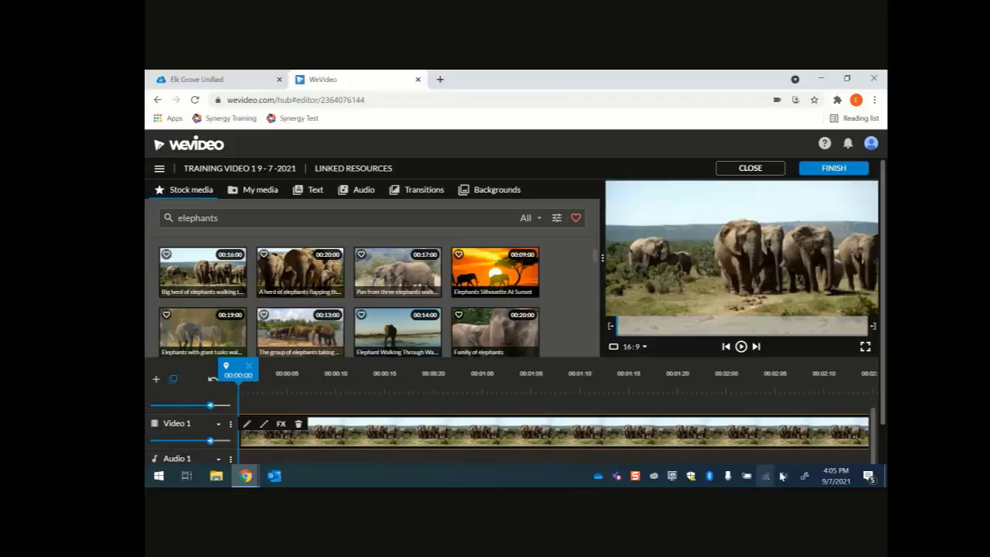
scroll(884, 421, down, 1)
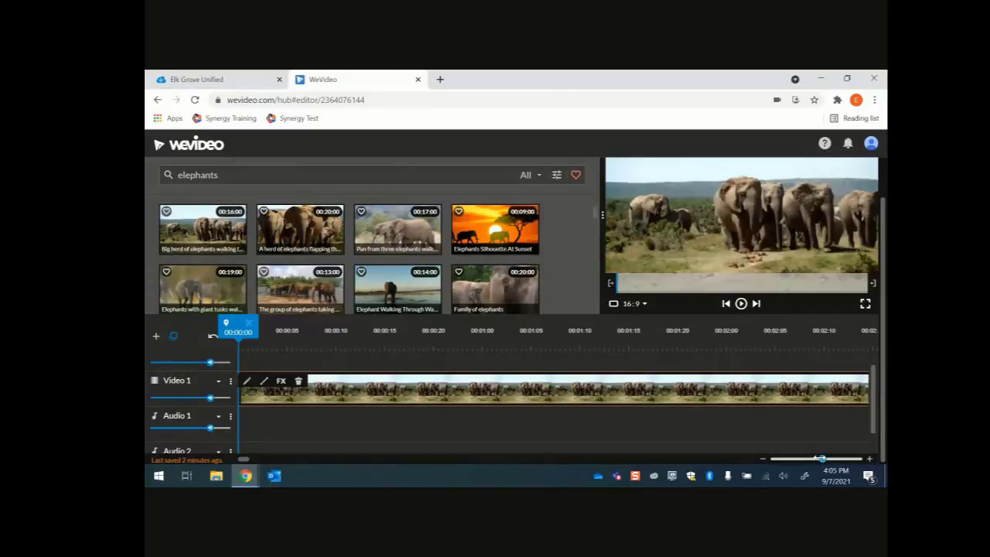
drag(821, 459, 775, 464)
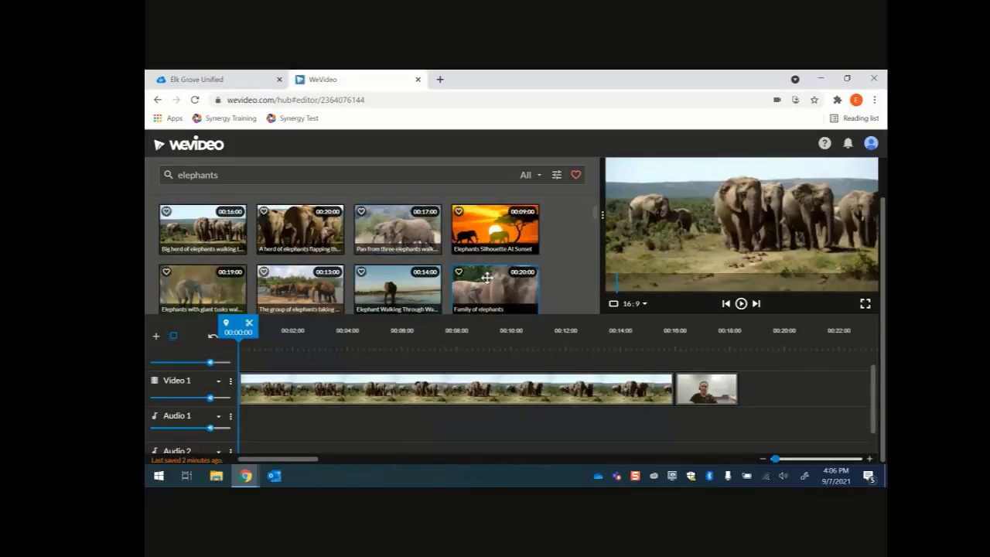
click(491, 236)
drag(760, 304, 756, 382)
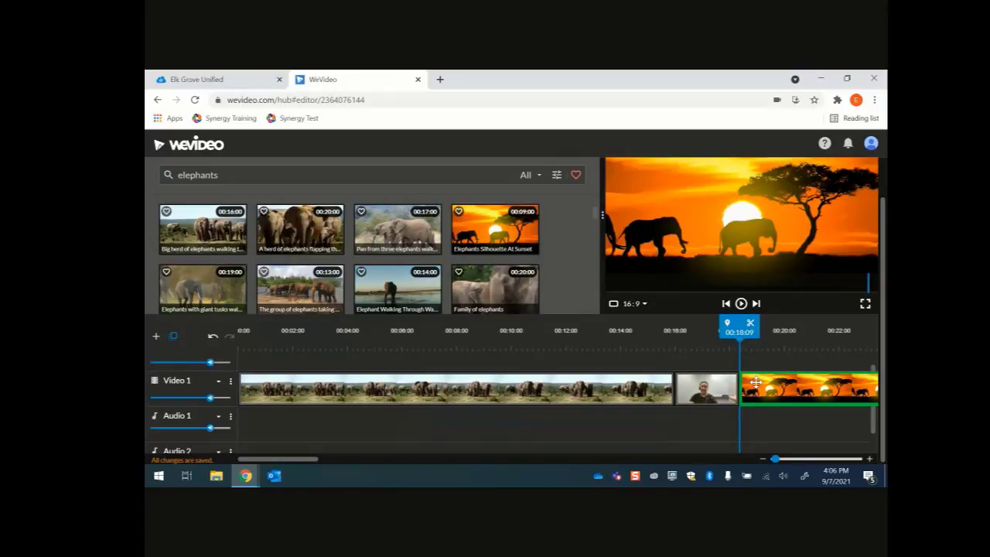
Try to place the sunset clip on the Audio 1 track, and return it to Video 1 after the webcam clip
drag(756, 382, 429, 420)
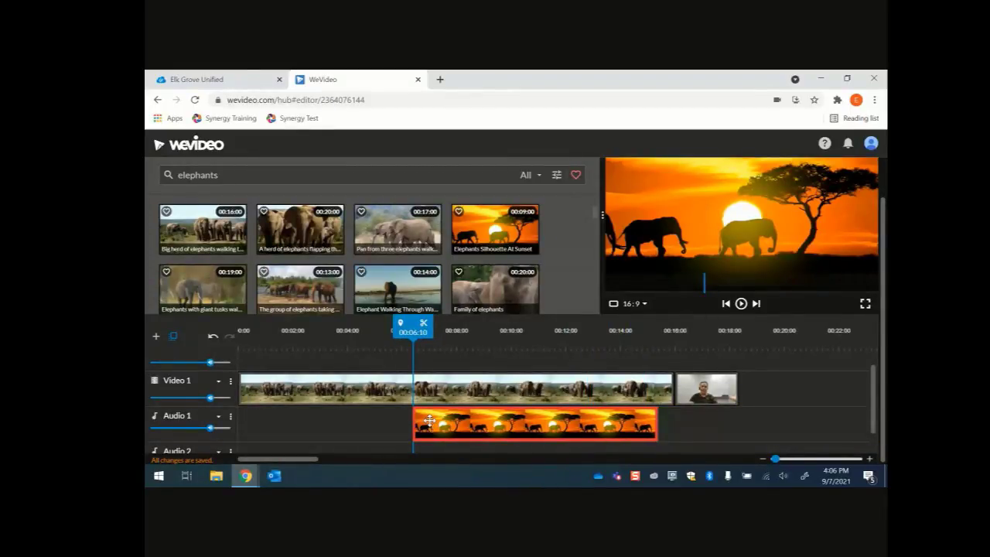
drag(429, 420, 541, 428)
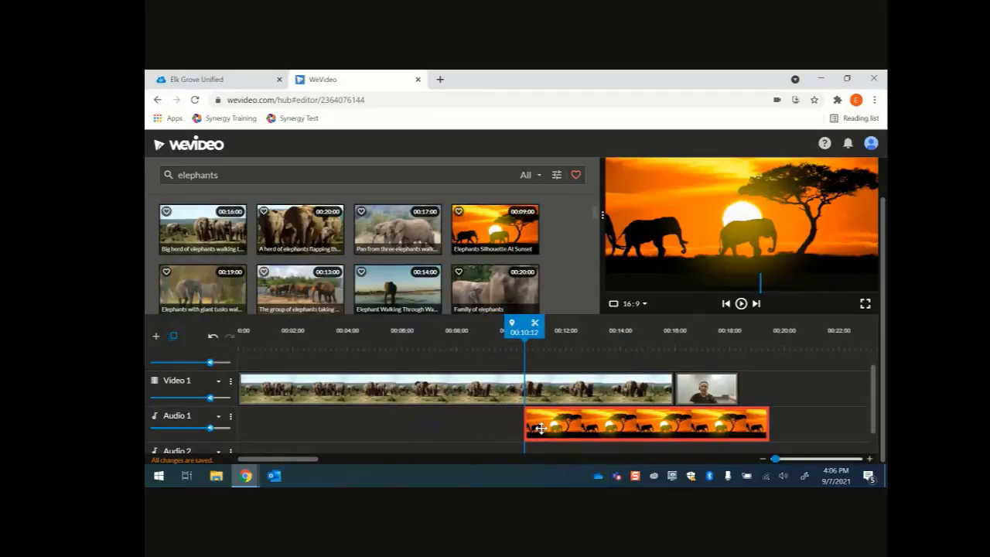
drag(540, 428, 756, 396)
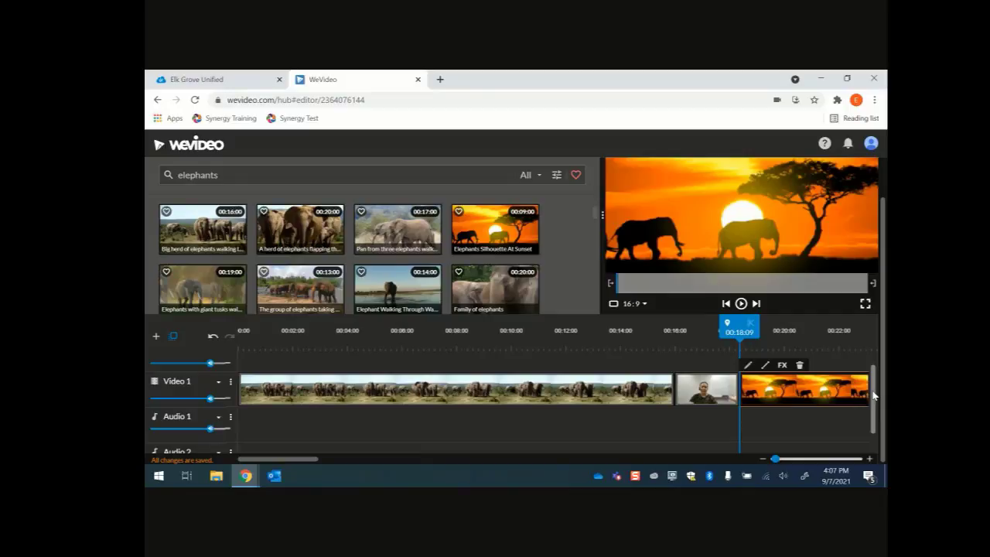
Move the webcam clip up to the Text 1 track so it overlaps the sunset clip's start, and play the overlap
drag(874, 396, 873, 373)
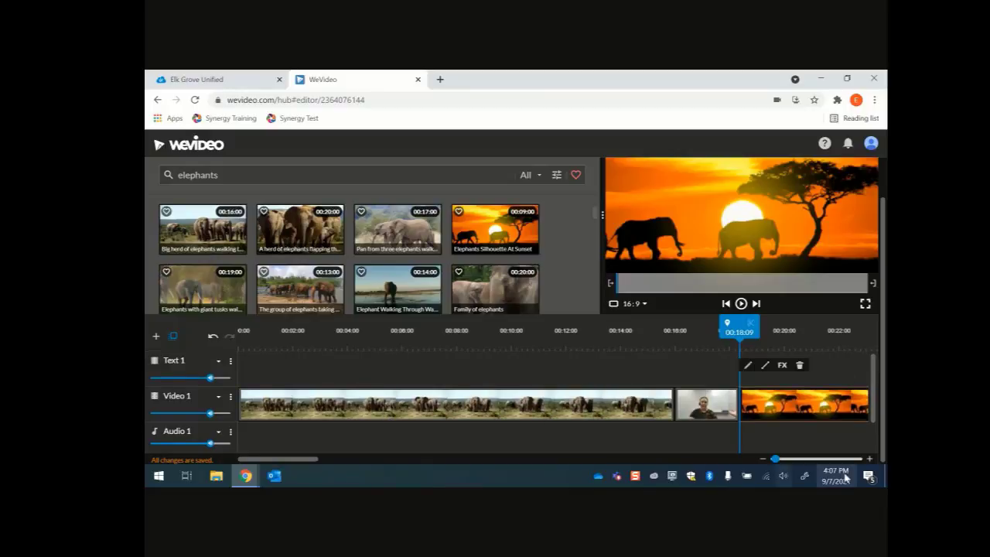
click(767, 414)
click(772, 396)
click(795, 362)
click(763, 410)
click(763, 414)
click(754, 410)
drag(706, 404, 750, 366)
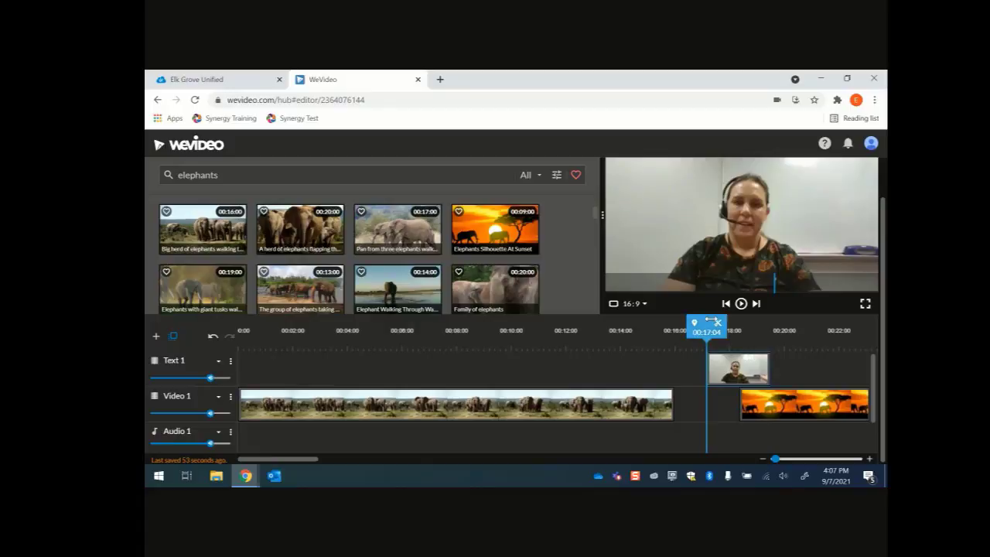
click(741, 304)
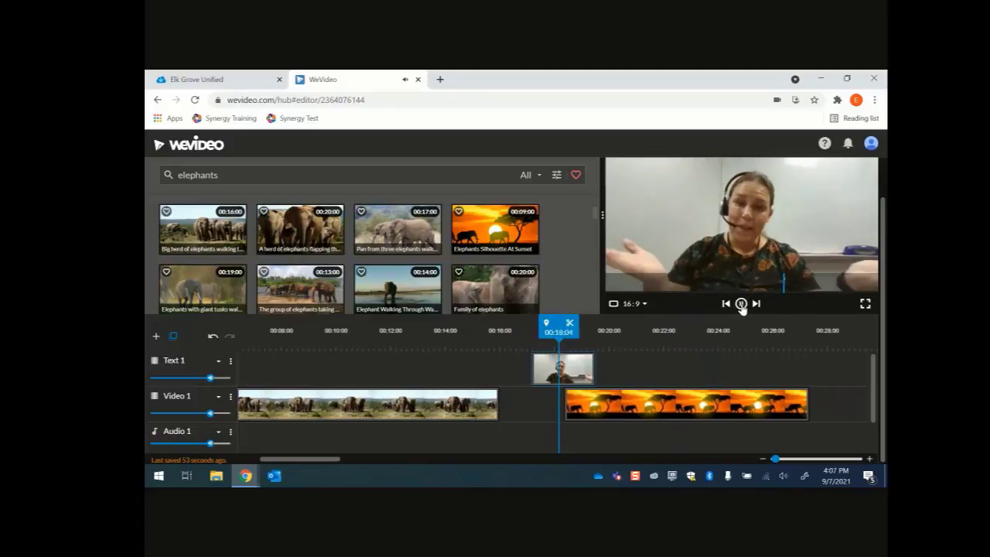
click(741, 304)
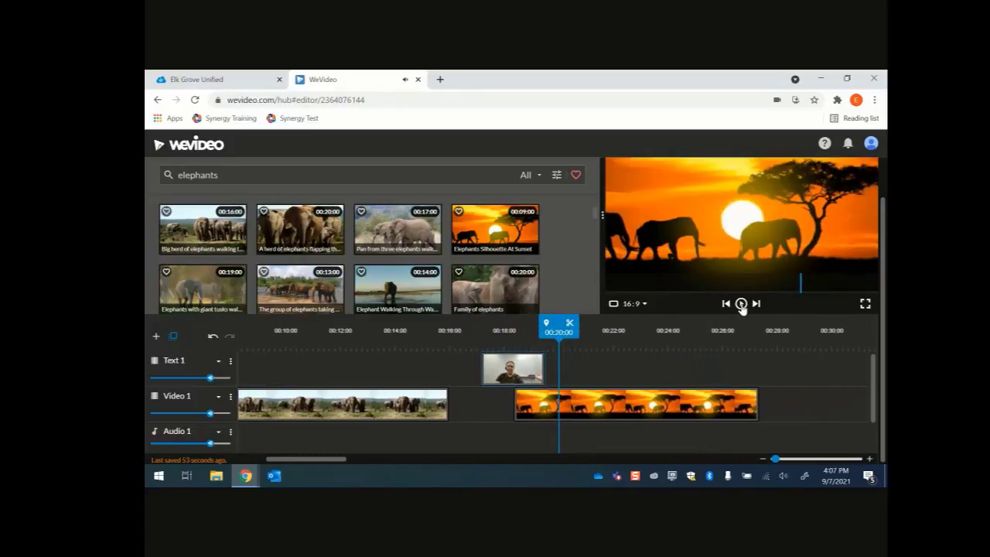
Return the webcam clip to Video 1, move the sunset clip to Text 1 overlapping the webcam clip's end, and play it
drag(511, 370, 480, 405)
drag(555, 406, 531, 369)
drag(487, 325, 468, 323)
click(741, 304)
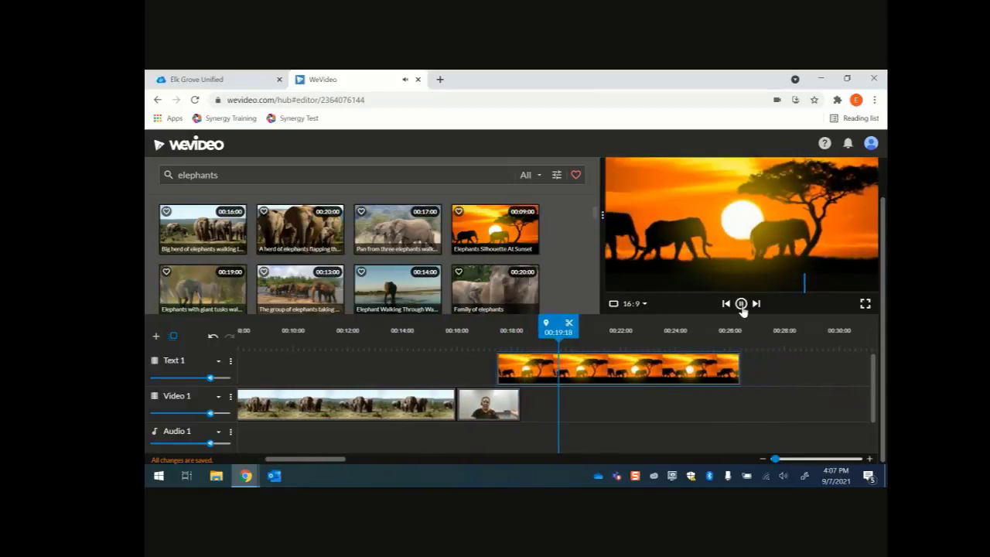
Move the sunset clip back down to Video 1, directly after the webcam clip
click(500, 413)
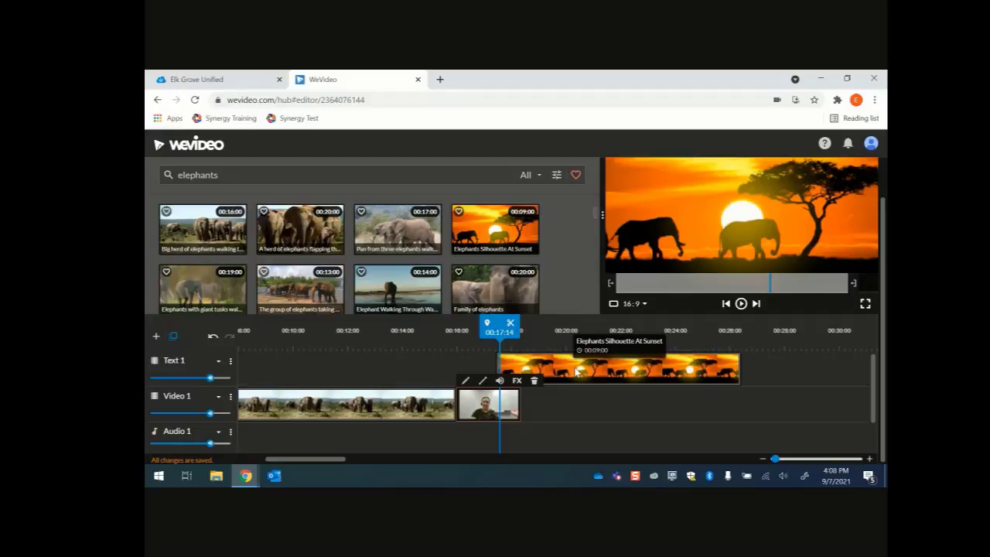
drag(576, 372, 606, 394)
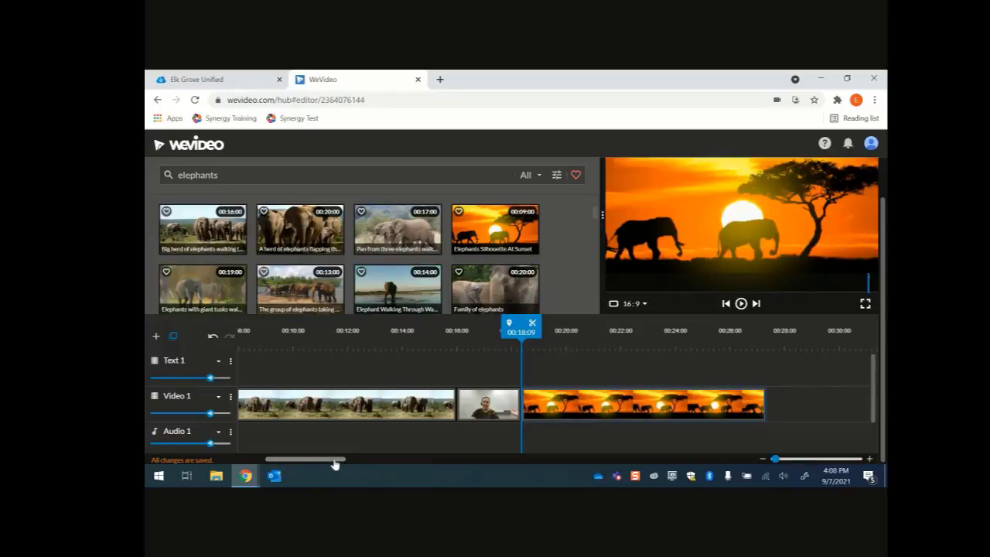
drag(334, 461, 271, 462)
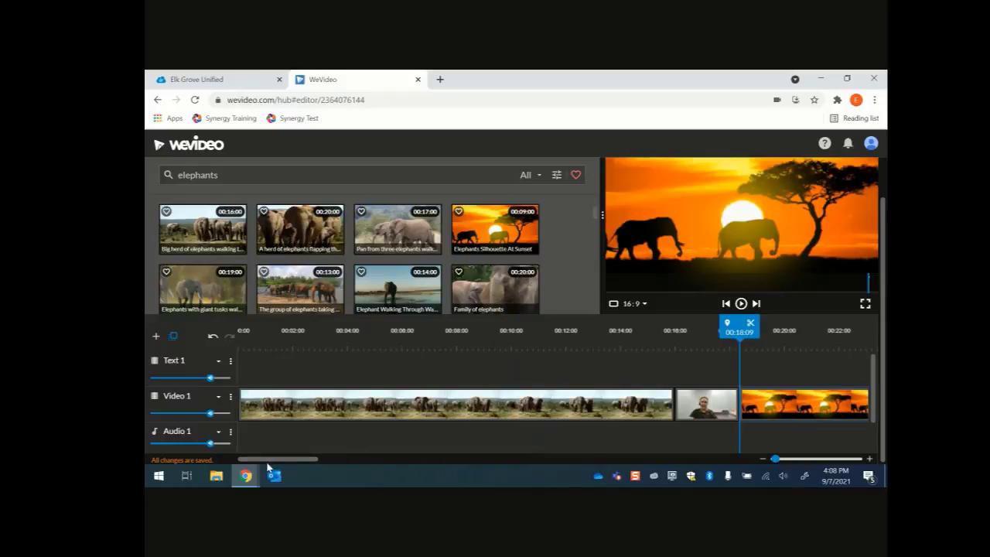
Delete the Audio 2 track from the timeline
drag(875, 394, 876, 437)
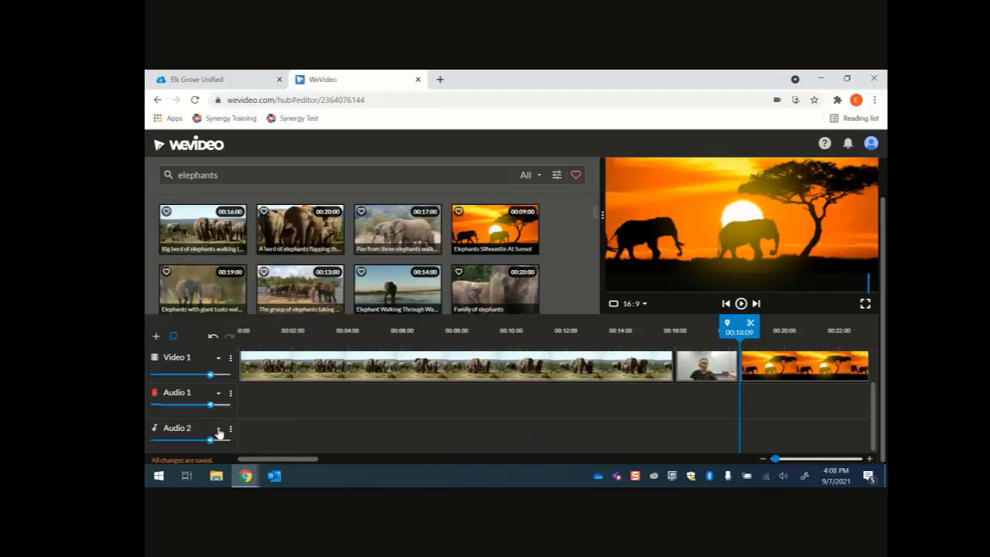
click(230, 430)
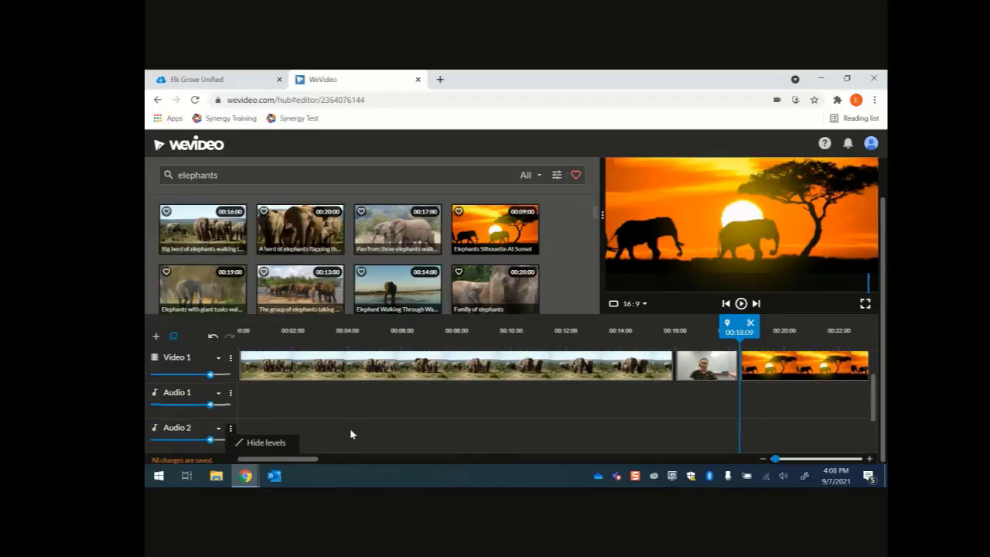
scroll(349, 428, down, 1)
scroll(350, 427, down, 1)
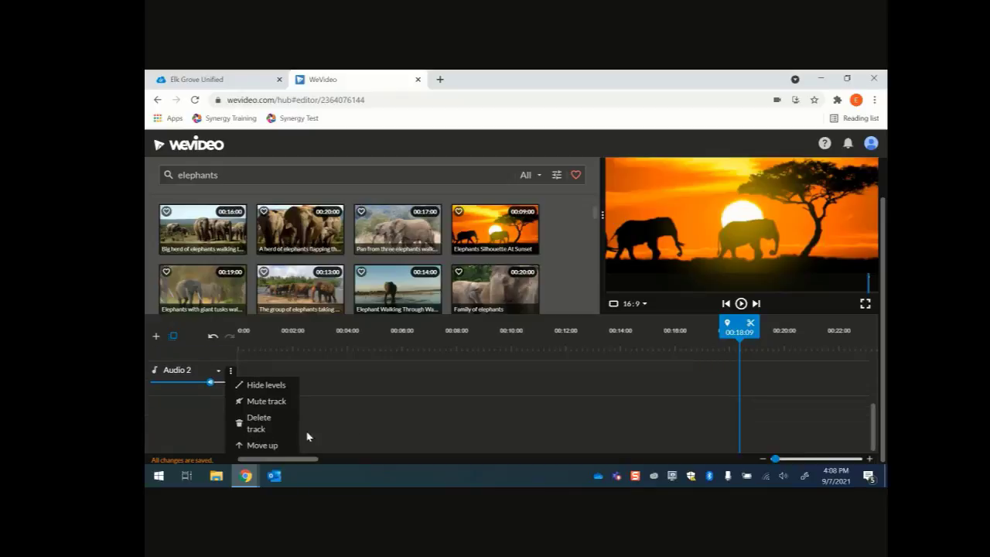
click(268, 423)
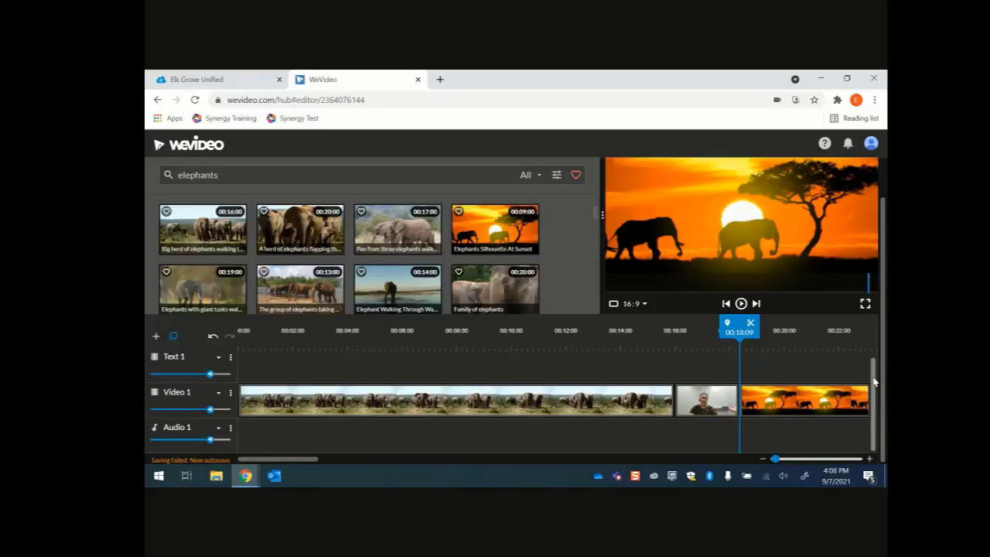
scroll(874, 384, up, 1)
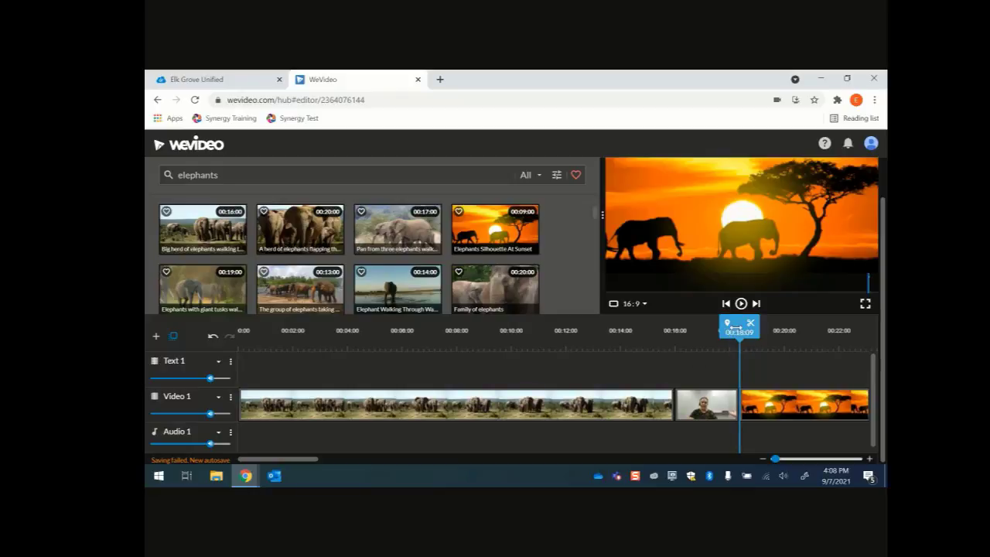
Scrub the playhead back through the elephant herd clip to 00:02:10
mouse_move(738, 331)
mouse_down()
mouse_move(531, 333)
mouse_move(792, 331)
mouse_move(564, 335)
mouse_move(542, 379)
mouse_move(413, 376)
mouse_up()
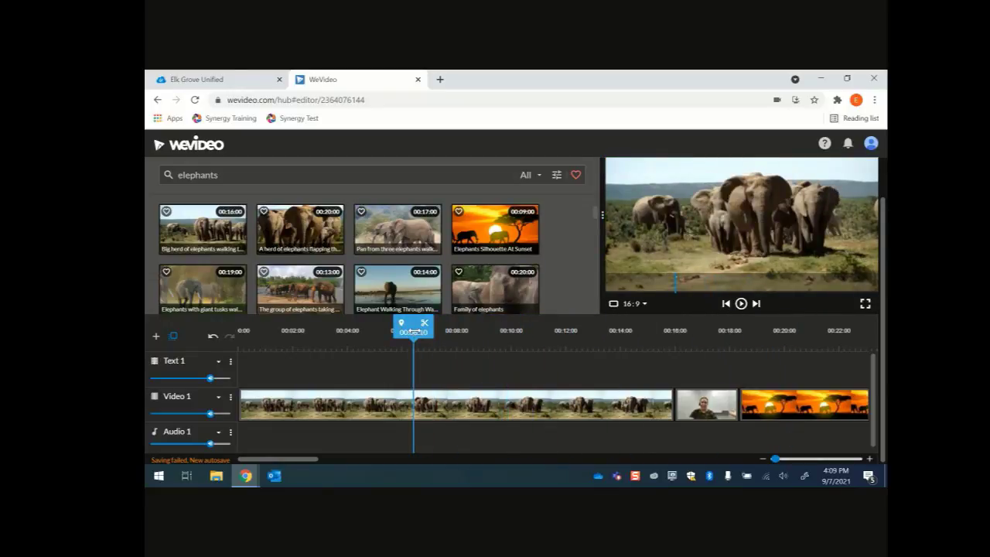
drag(413, 331, 305, 317)
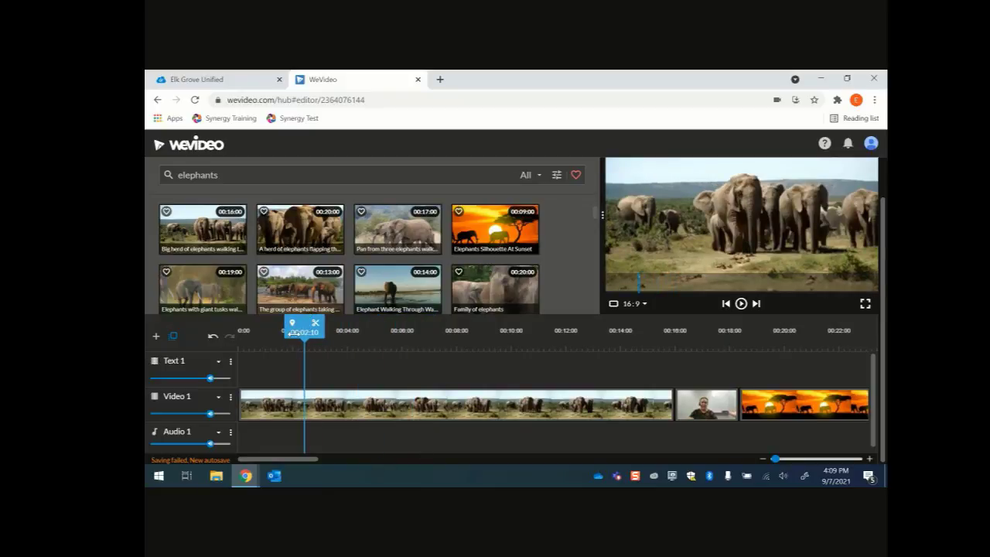
Browse the Motion title templates in the text library
scroll(360, 236, up, 1)
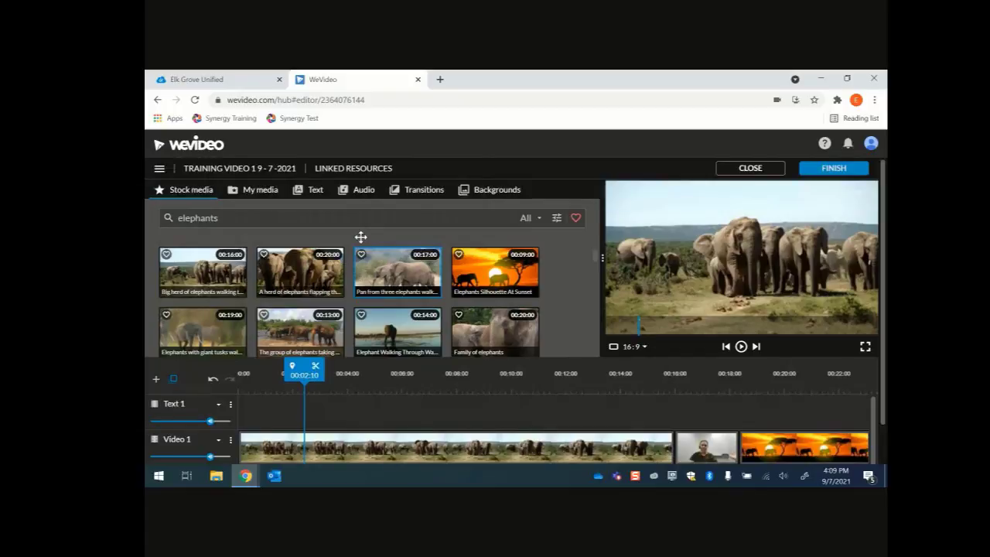
click(310, 193)
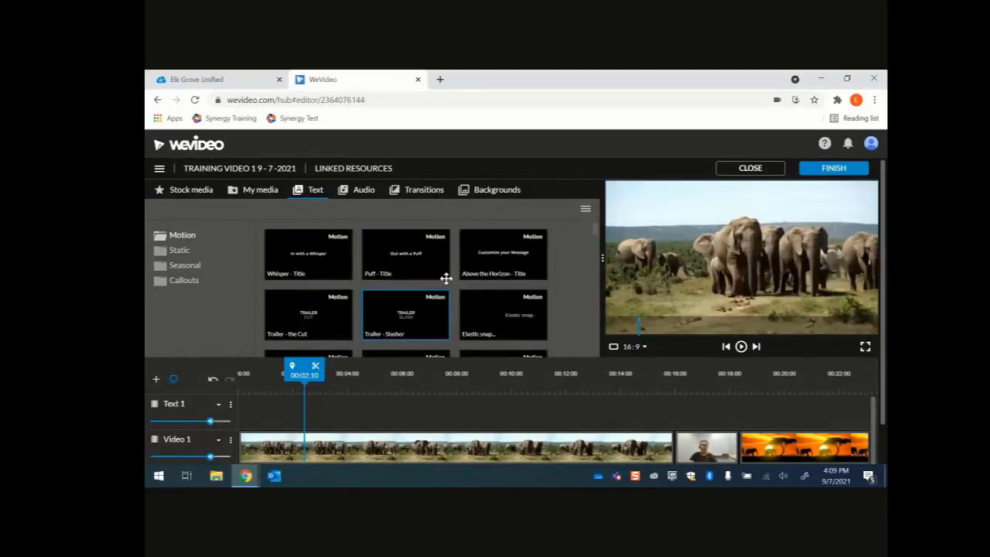
scroll(384, 309, down, 1)
scroll(384, 309, down, 5)
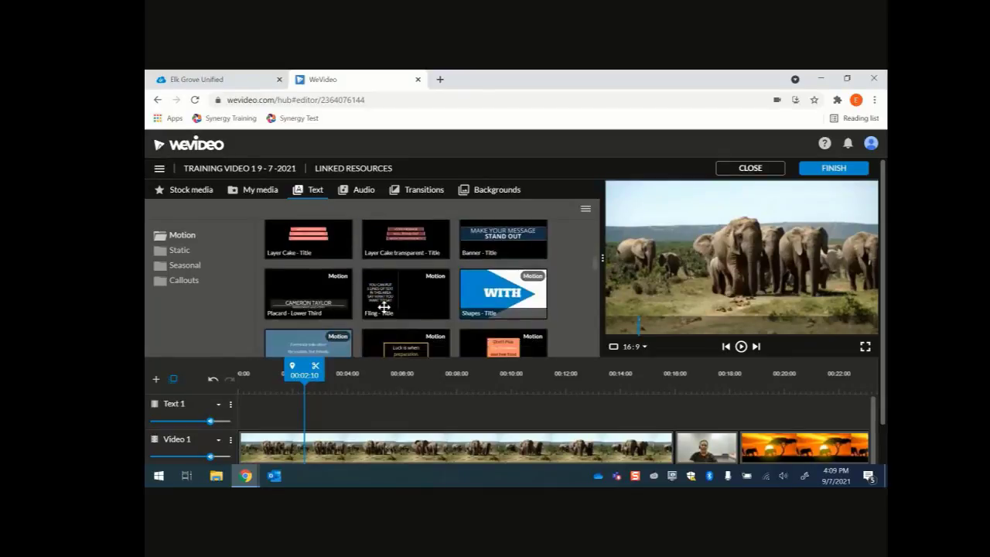
scroll(384, 308, down, 4)
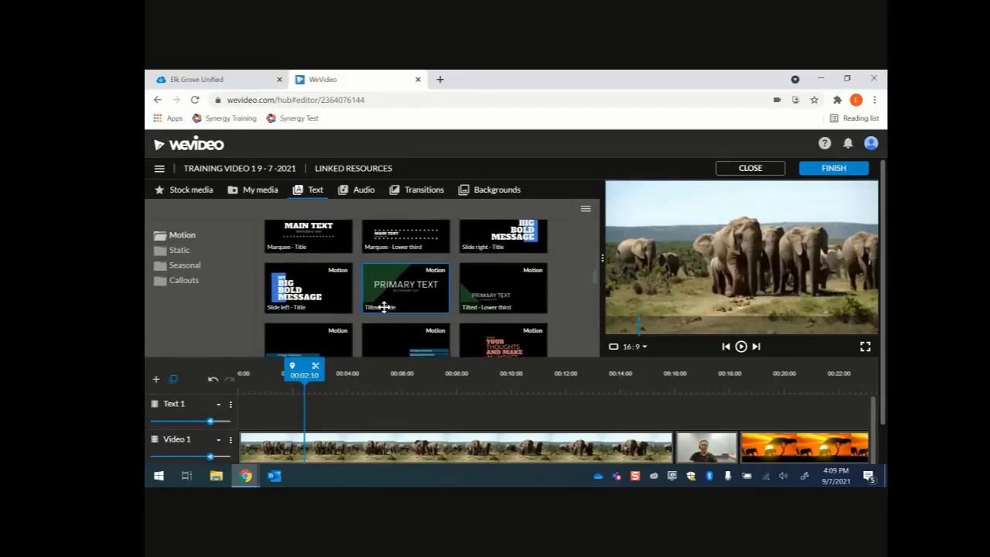
scroll(384, 312, down, 6)
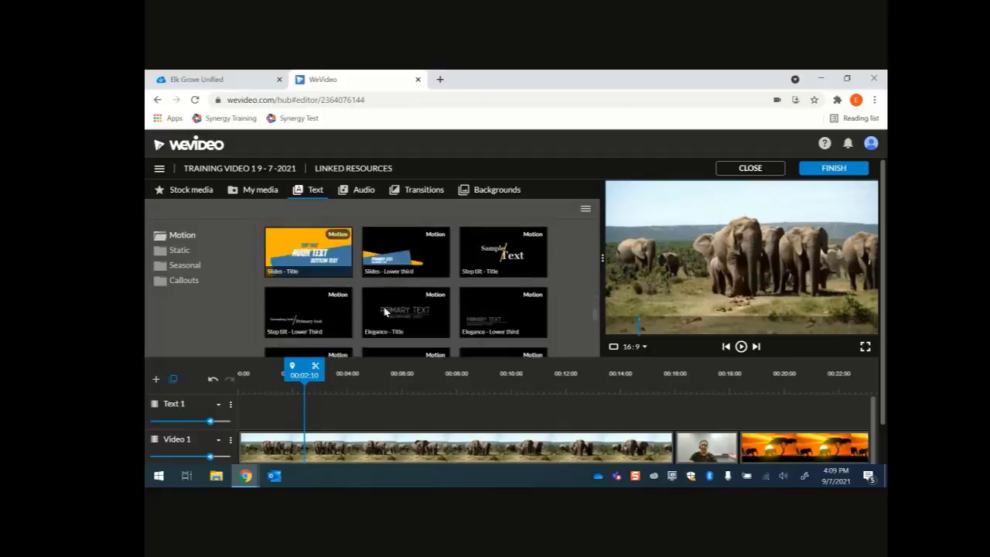
scroll(384, 308, down, 4)
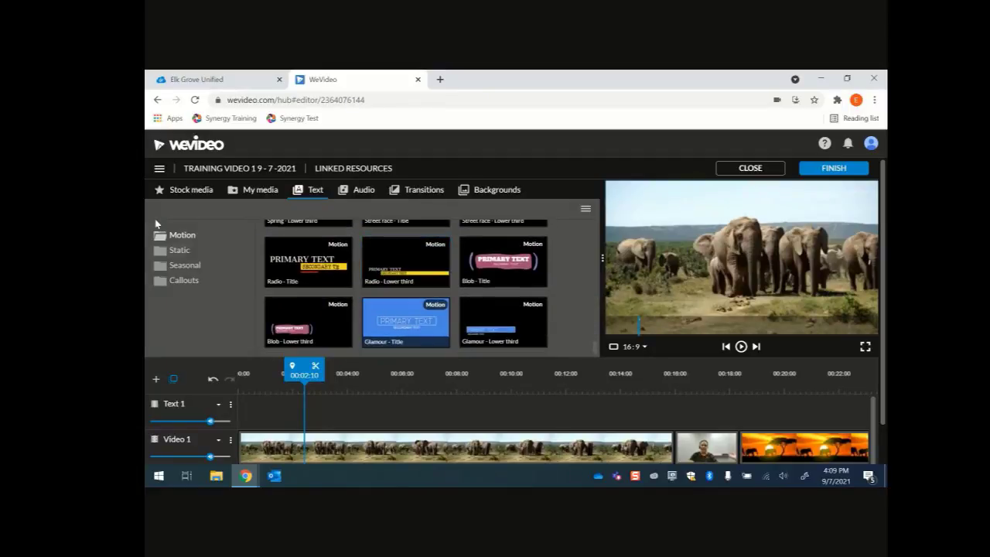
Look through the Static, Seasonal and Callouts folders of the text library
click(180, 250)
scroll(391, 301, up, 2)
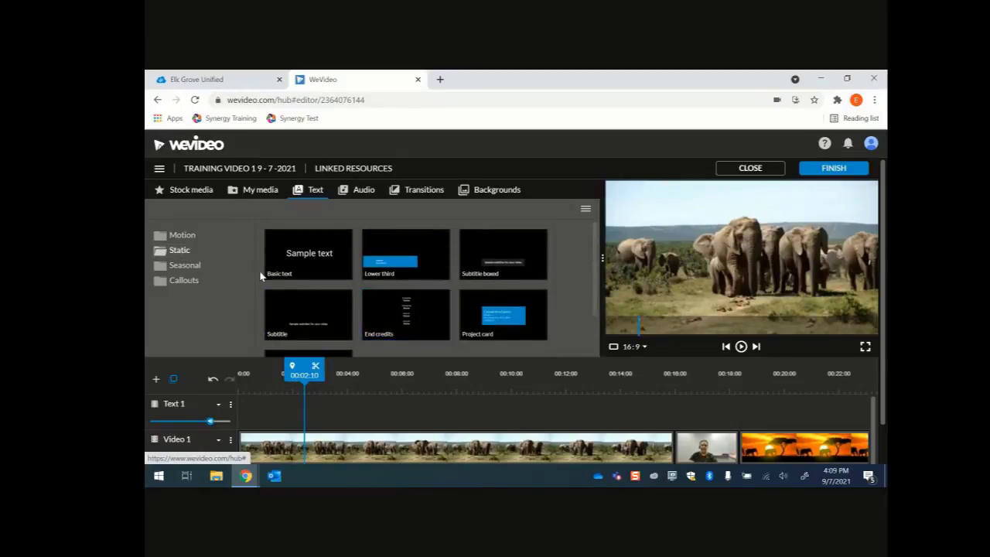
click(195, 270)
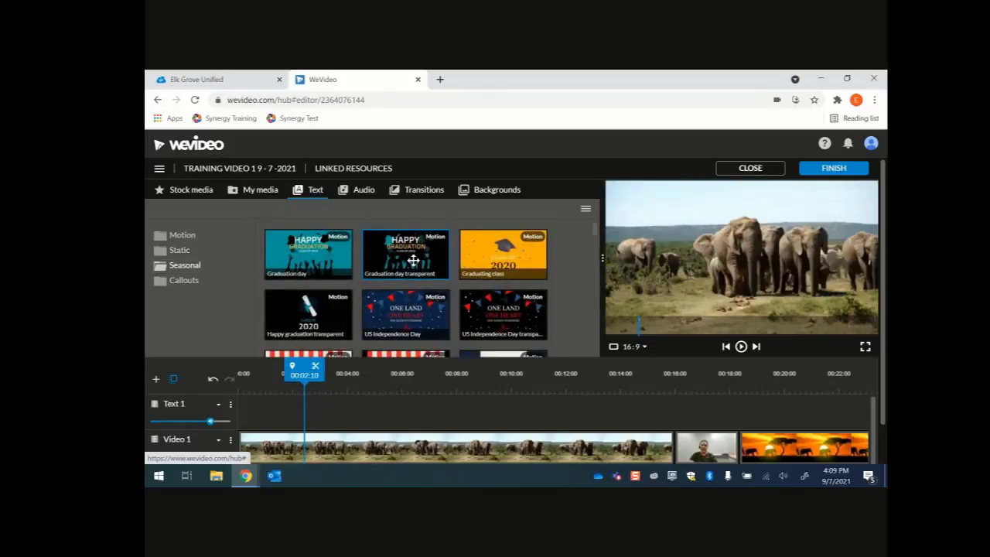
scroll(414, 263, down, 3)
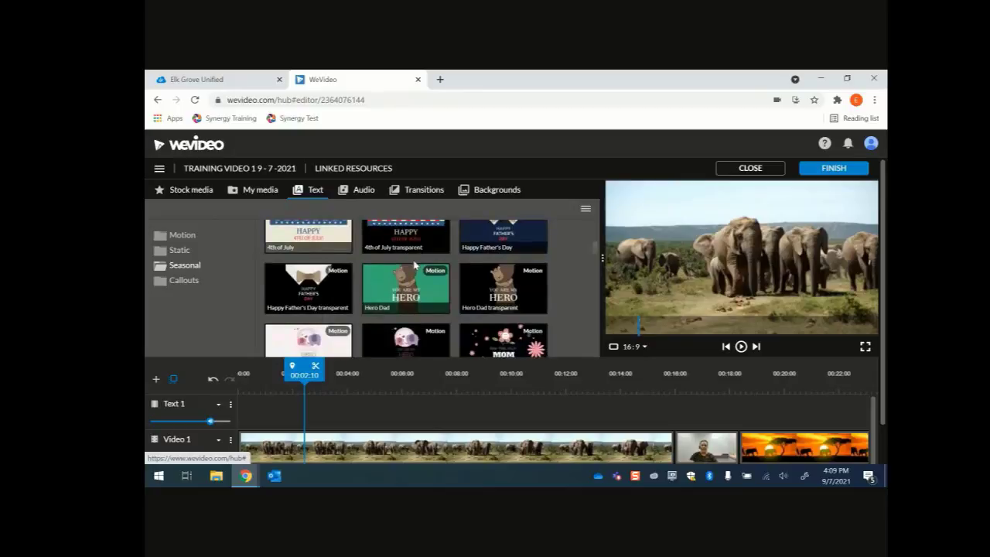
scroll(414, 265, up, 3)
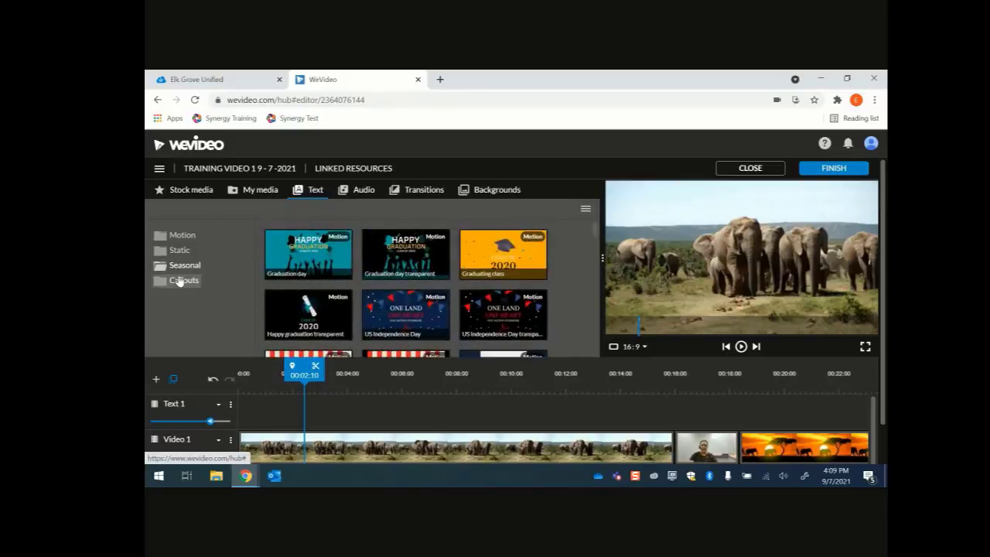
click(179, 281)
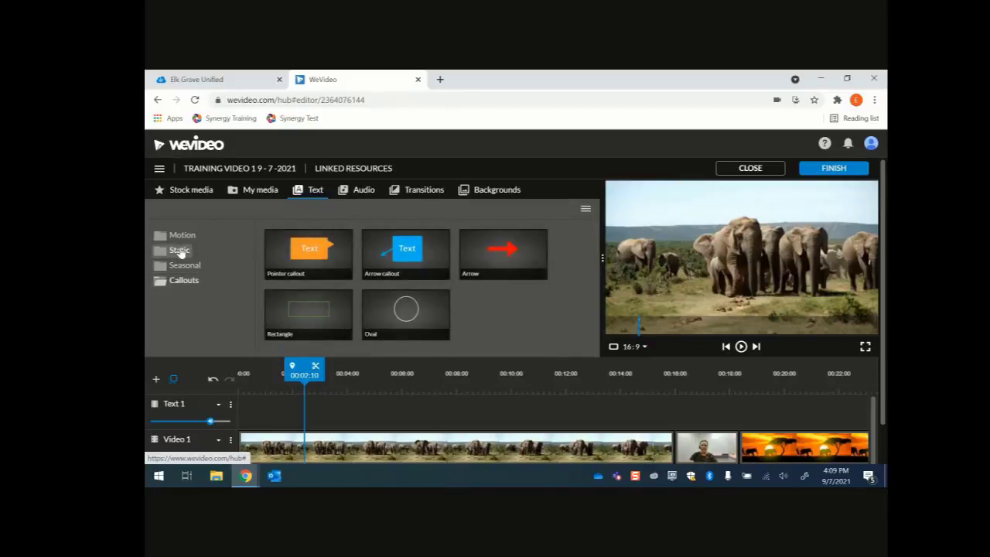
Insert the Motion template Progress - Title at the start of Video 1, before the herd clip, and move it up to Text 1
click(180, 241)
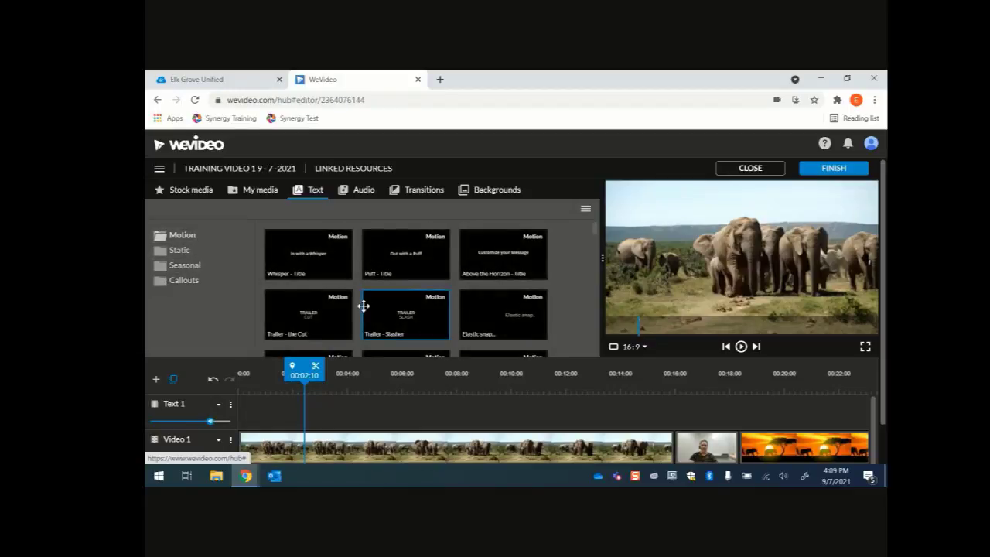
scroll(364, 306, down, 3)
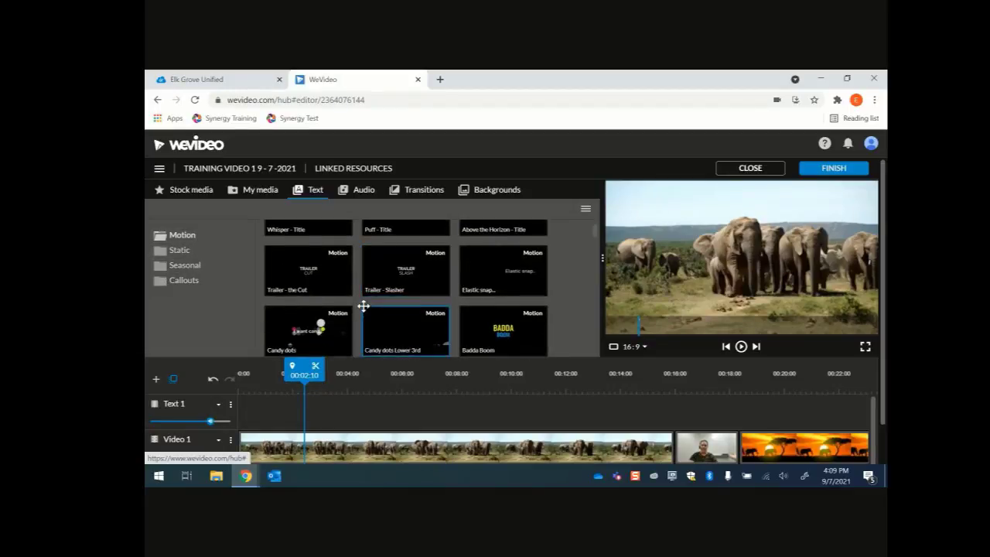
scroll(364, 306, down, 2)
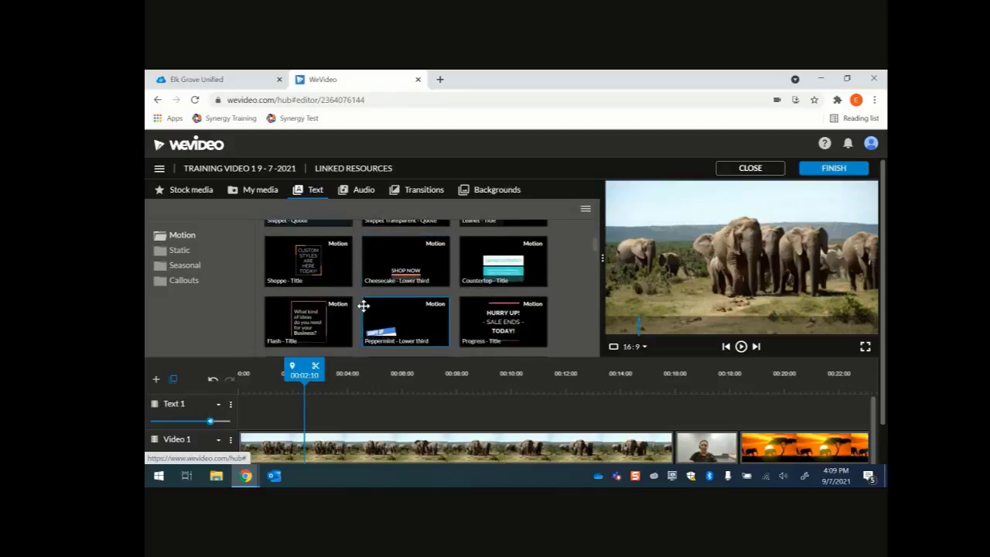
click(512, 320)
drag(512, 320, 246, 411)
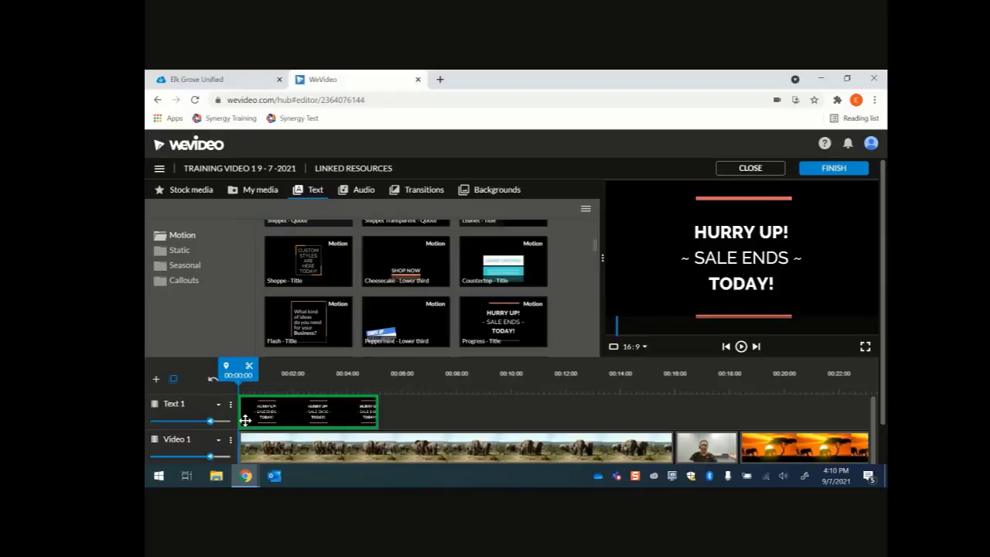
drag(244, 420, 239, 449)
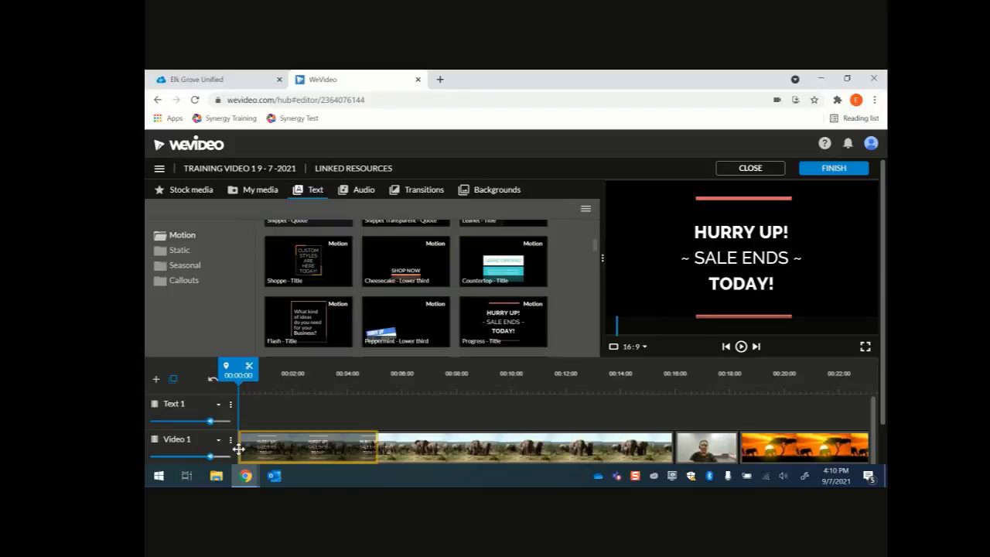
drag(239, 448, 274, 446)
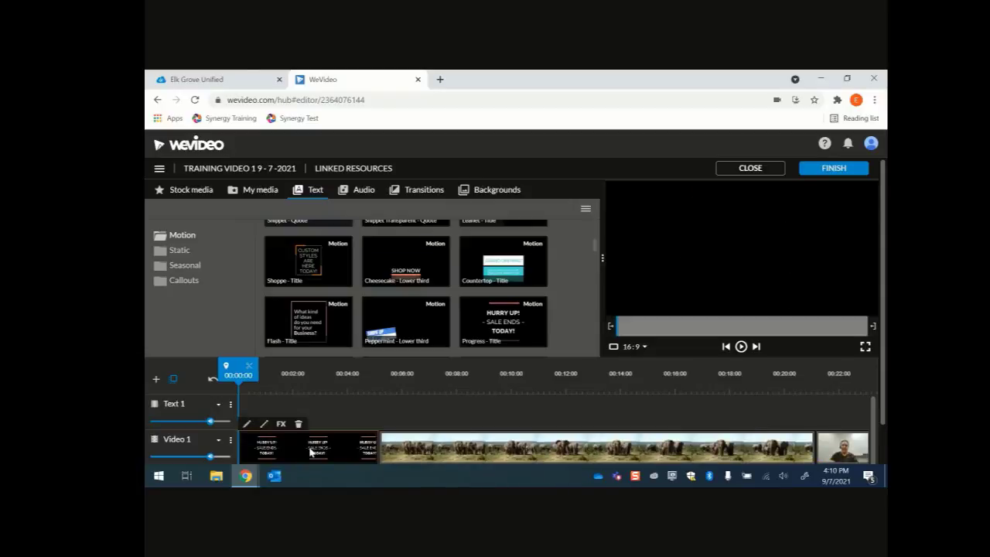
drag(309, 453, 314, 414)
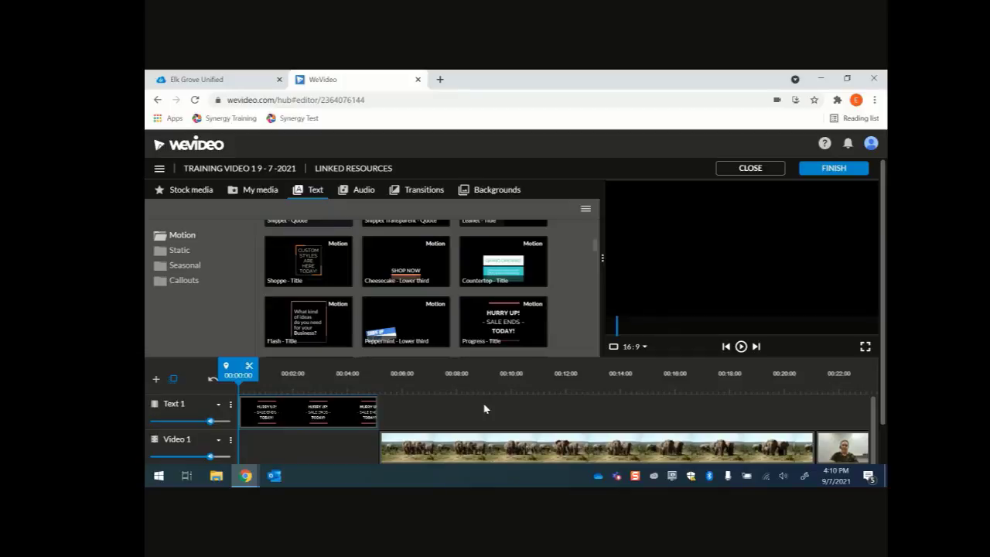
Open the title clip in the clip editor and replace its first line with "Title"
click(294, 422)
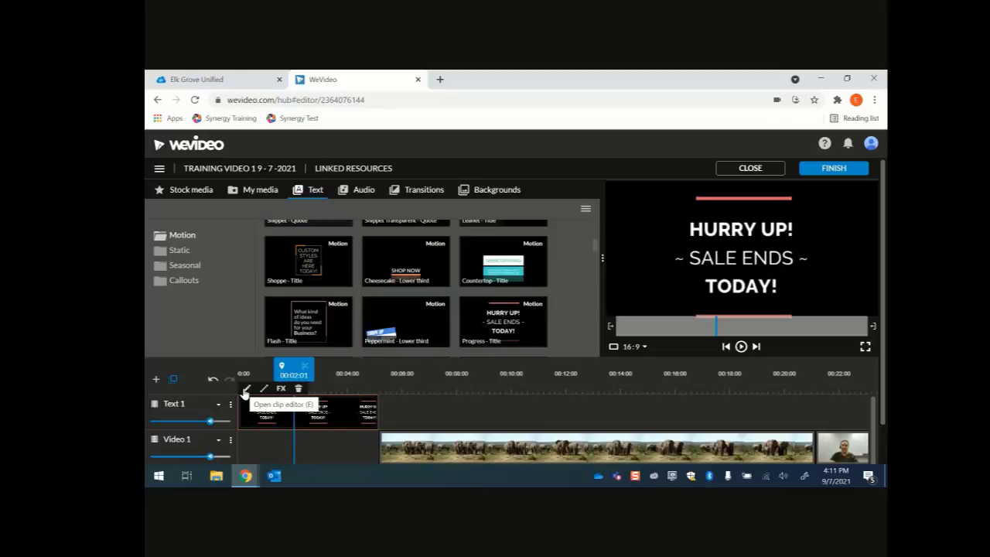
double_click(264, 420)
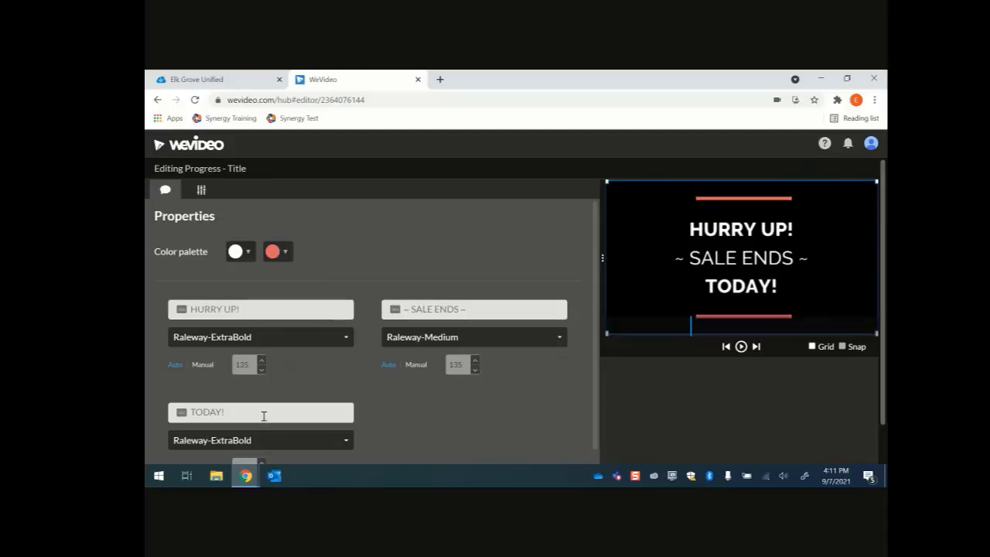
click(274, 315)
key(ctrl+a)
key(BackSpace)
right_click(154, 305)
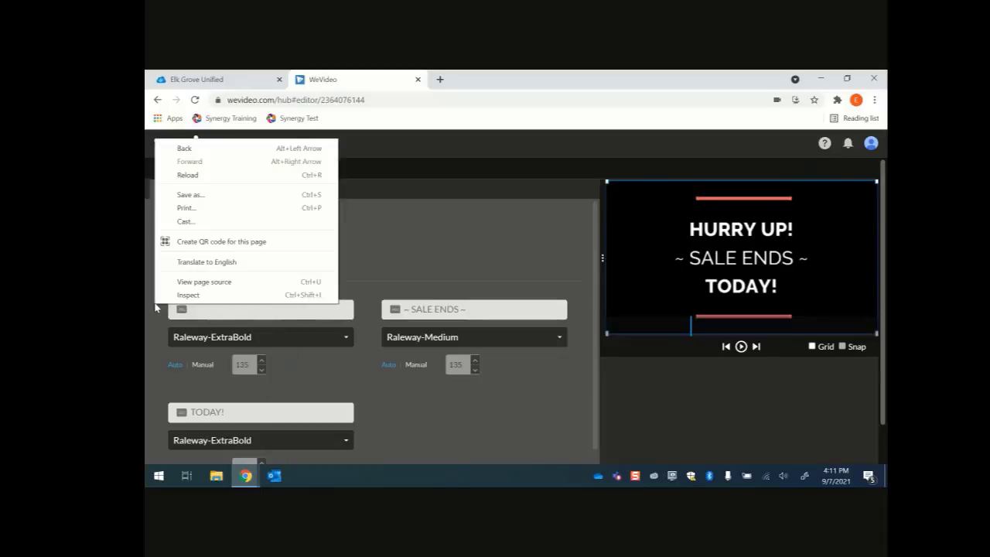
click(241, 312)
text(Title)
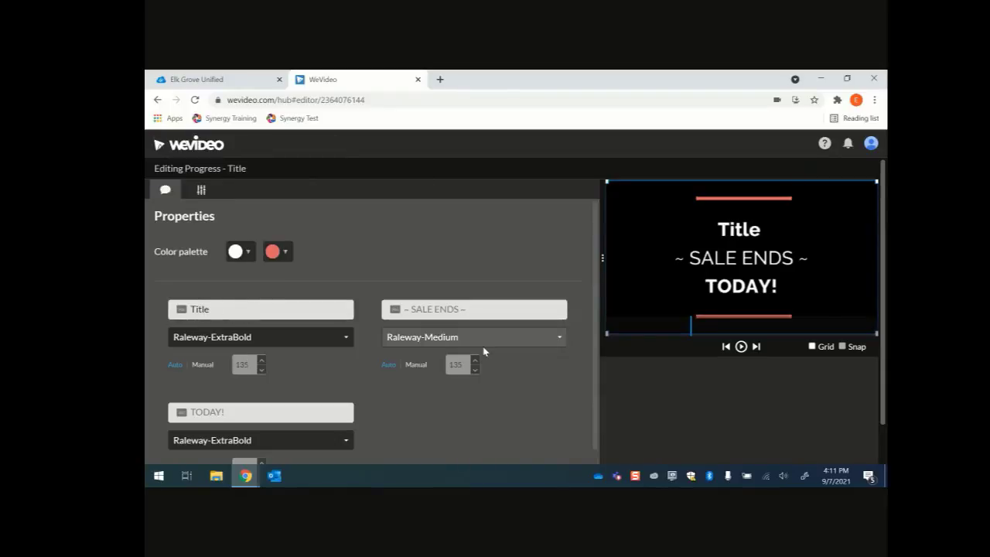
Replace the title's second line with "For" and its third line with "My Video"
click(438, 312)
key(ctrl+a)
key(BackSpace)
text(For)
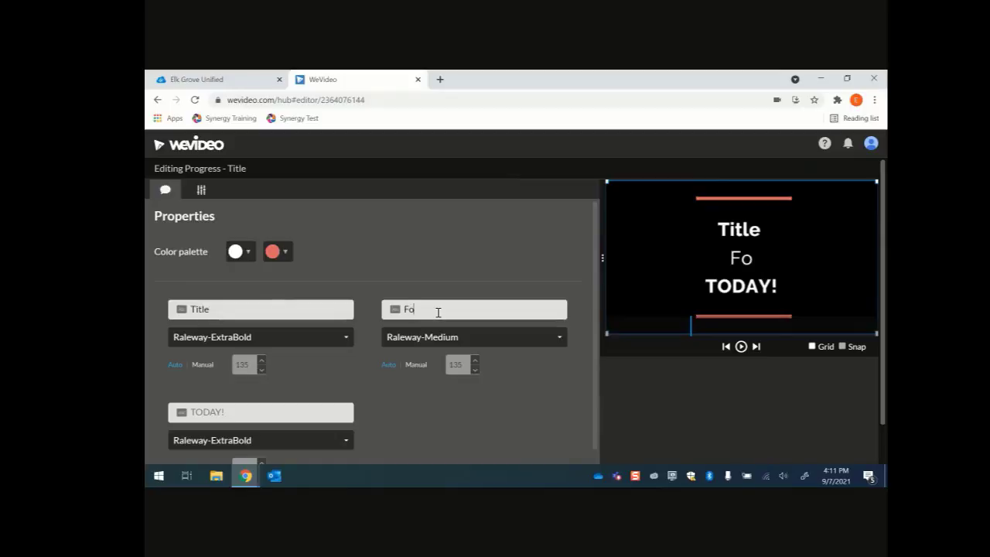
click(206, 413)
key(ctrl+a)
key(BackSpace)
text(My Video)
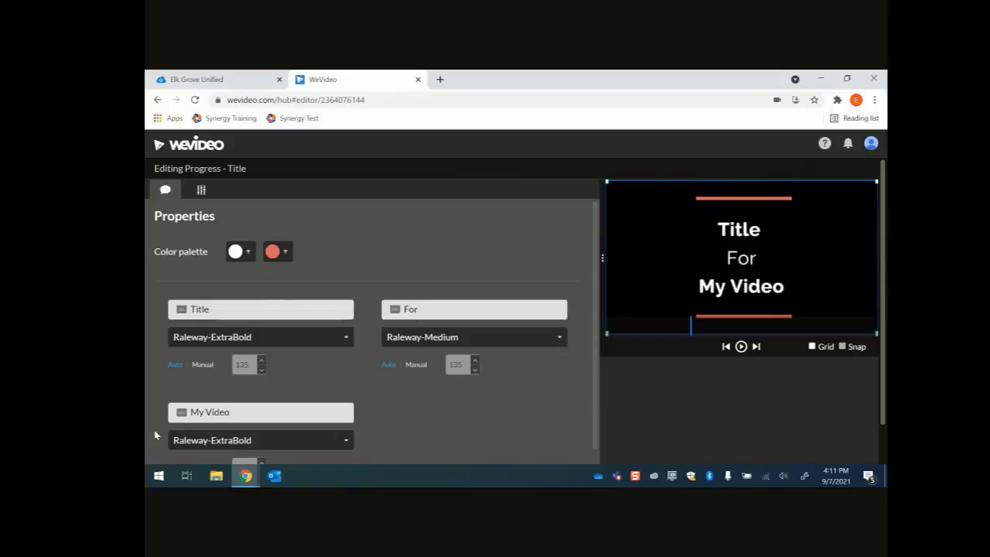
Examine the font choices for the first text line and the title's transform settings
click(255, 341)
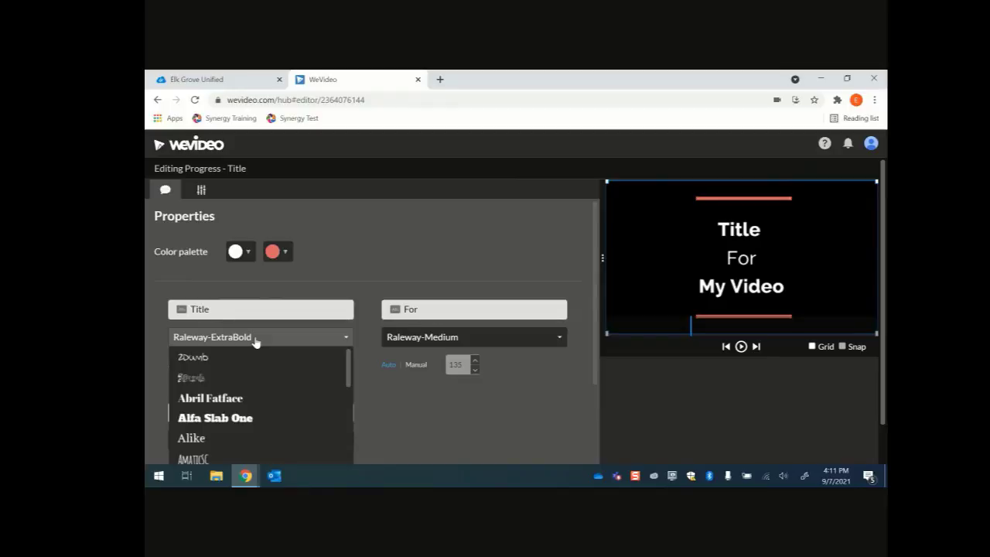
click(394, 419)
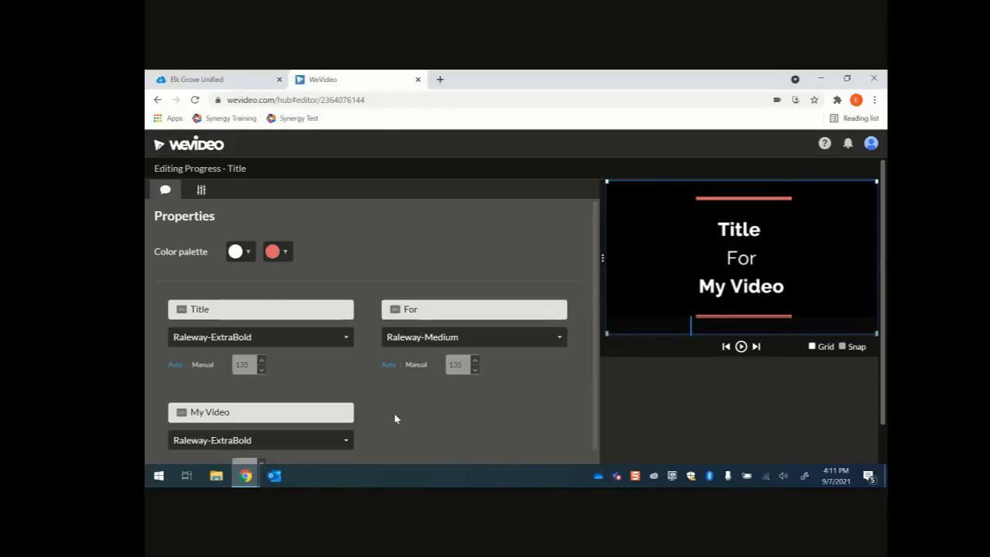
click(200, 190)
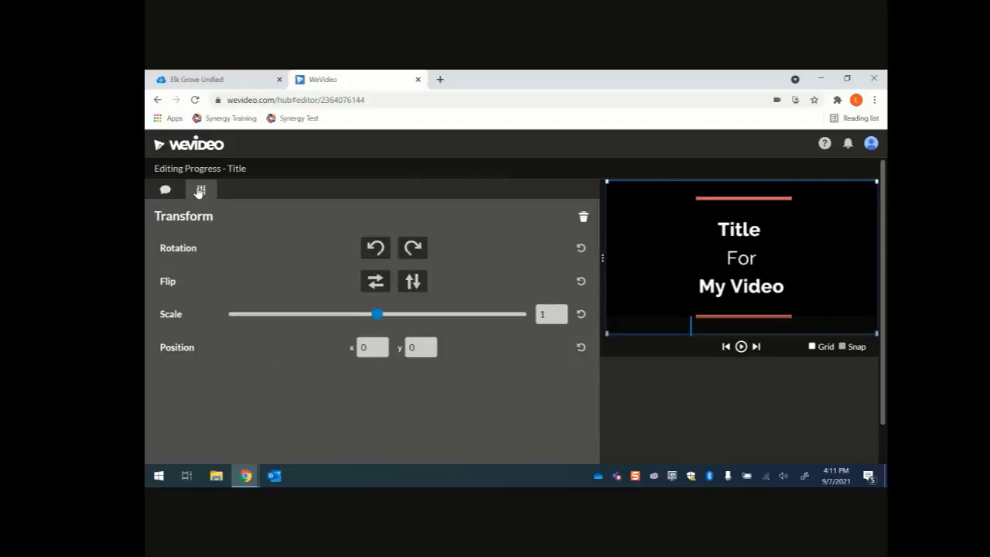
click(164, 193)
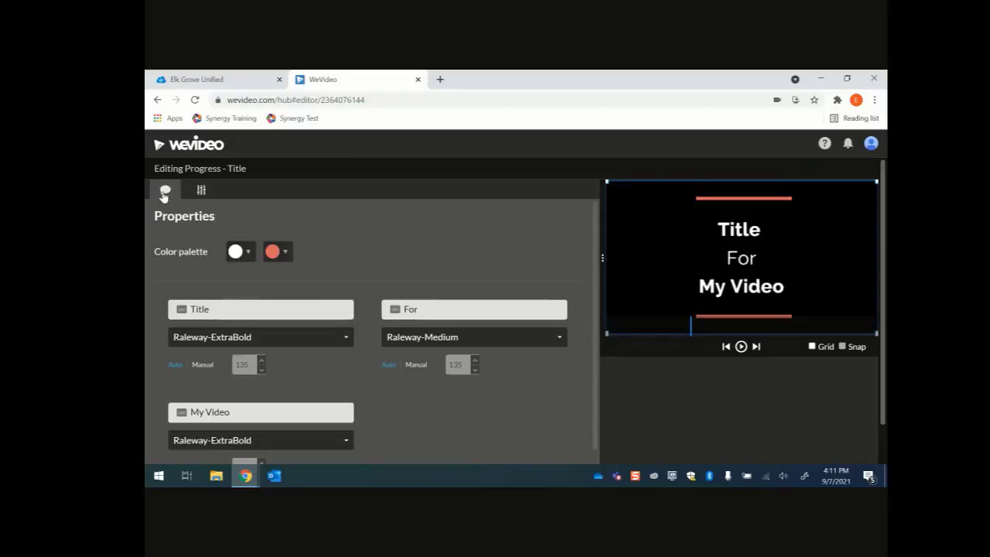
Scale the title to 1.36 and move it up and right in the frame, to about x -39, y -350
click(201, 190)
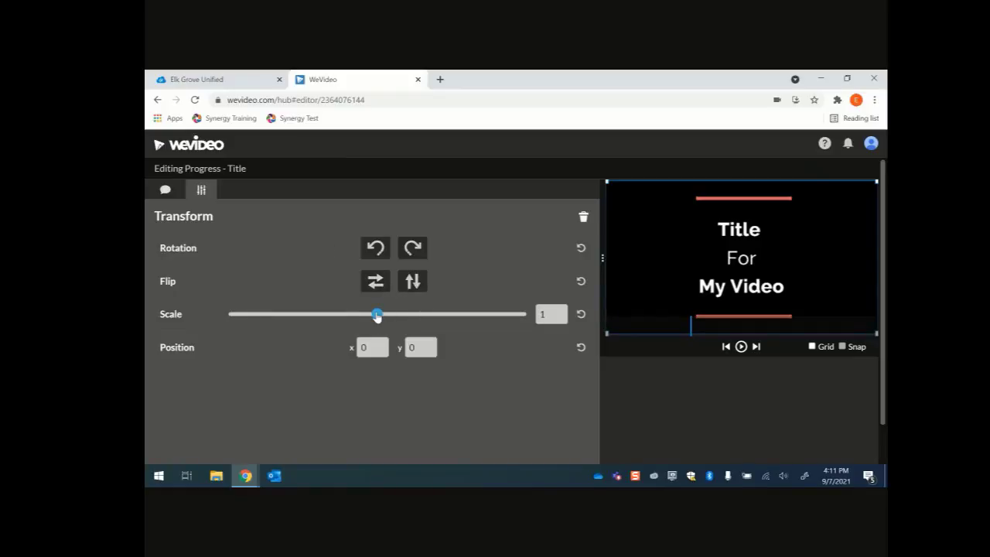
drag(376, 315, 391, 325)
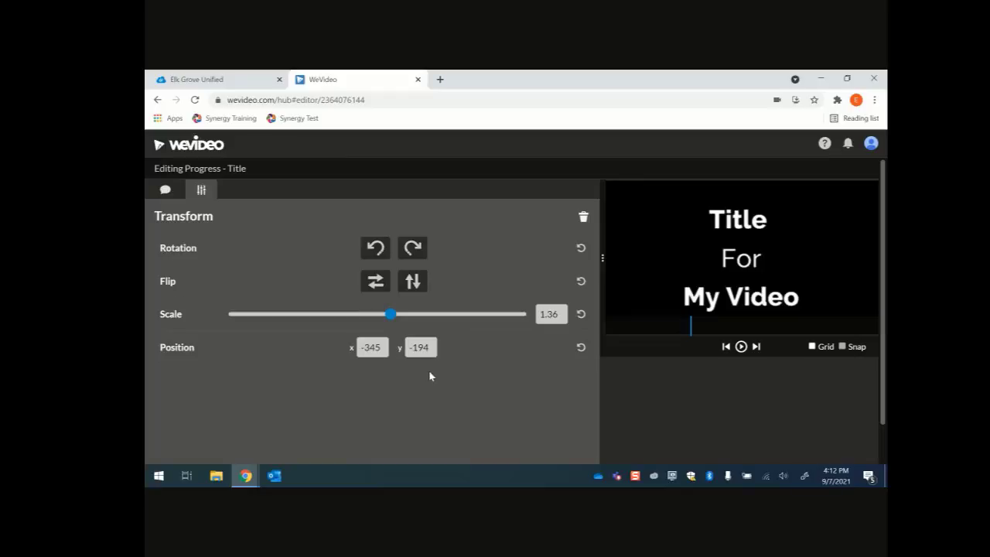
drag(747, 250, 790, 229)
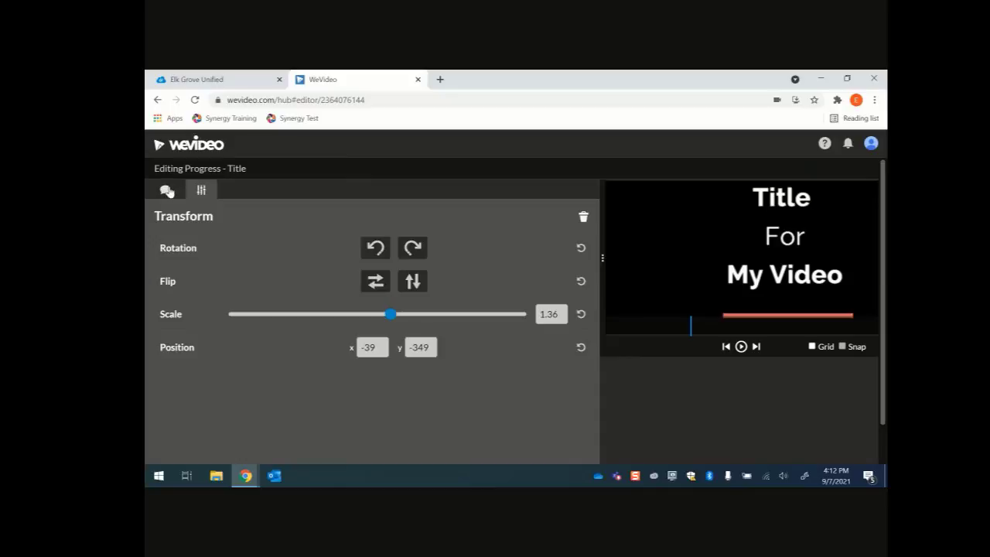
Switch from the transform settings back to the title's text properties
click(166, 190)
click(200, 191)
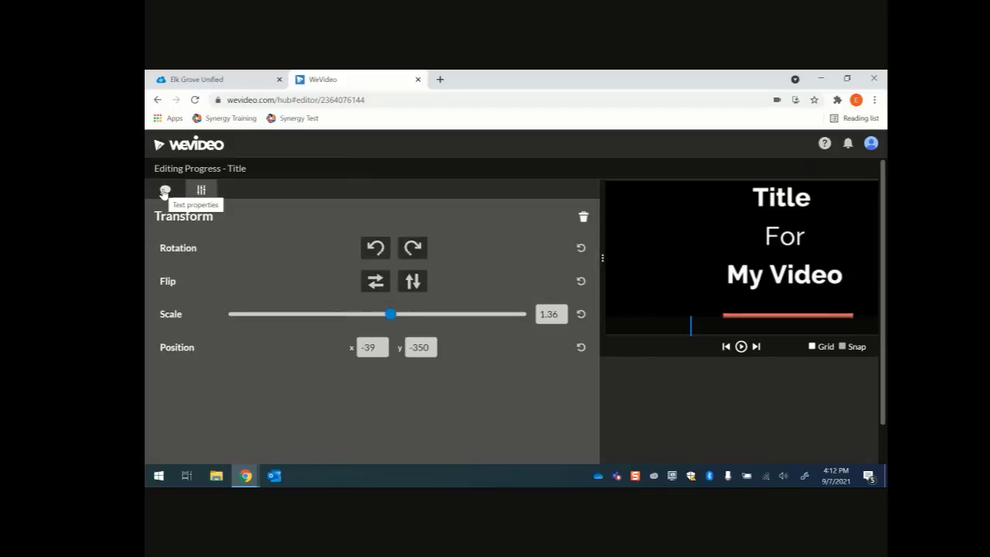
click(165, 191)
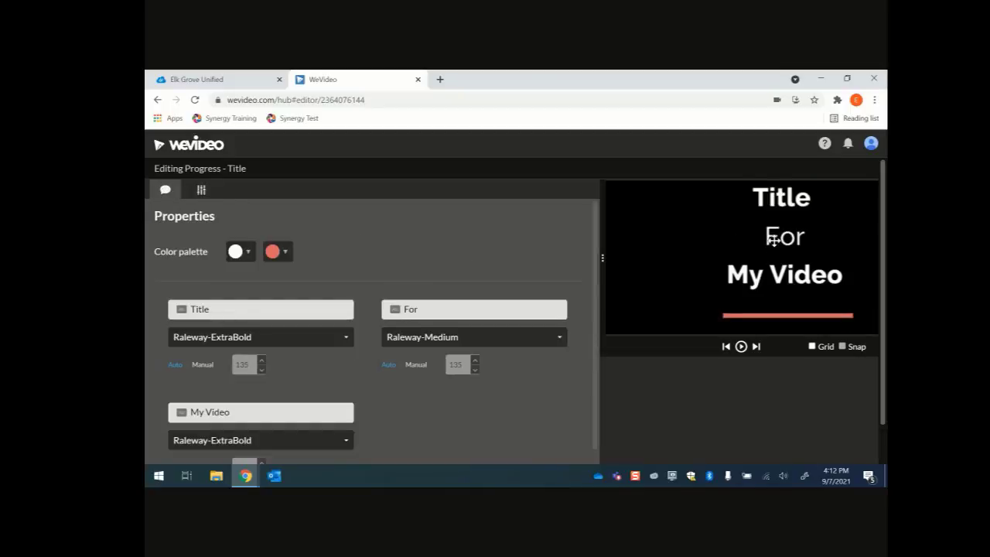
Reset the title's scale to 1 and its position to x 0, y 0
click(209, 194)
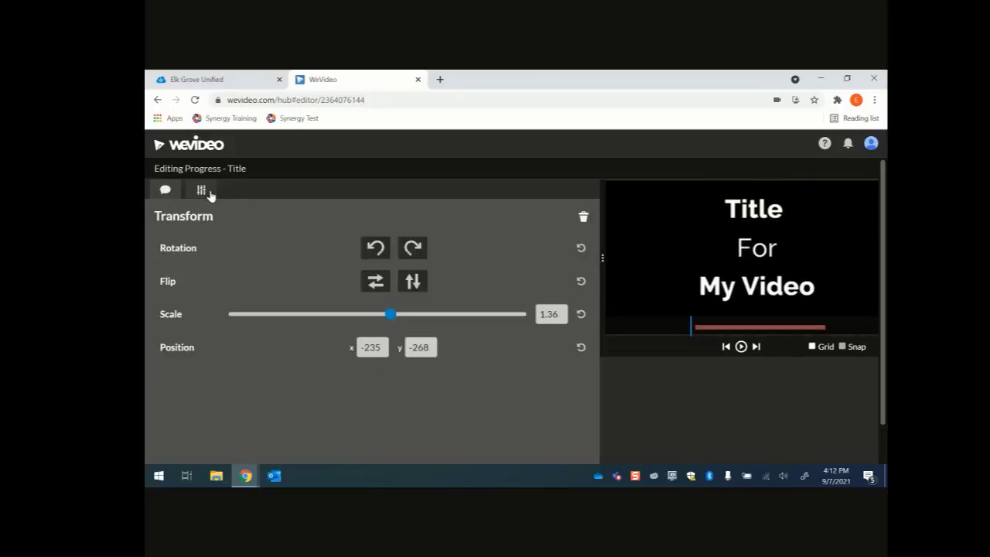
click(581, 314)
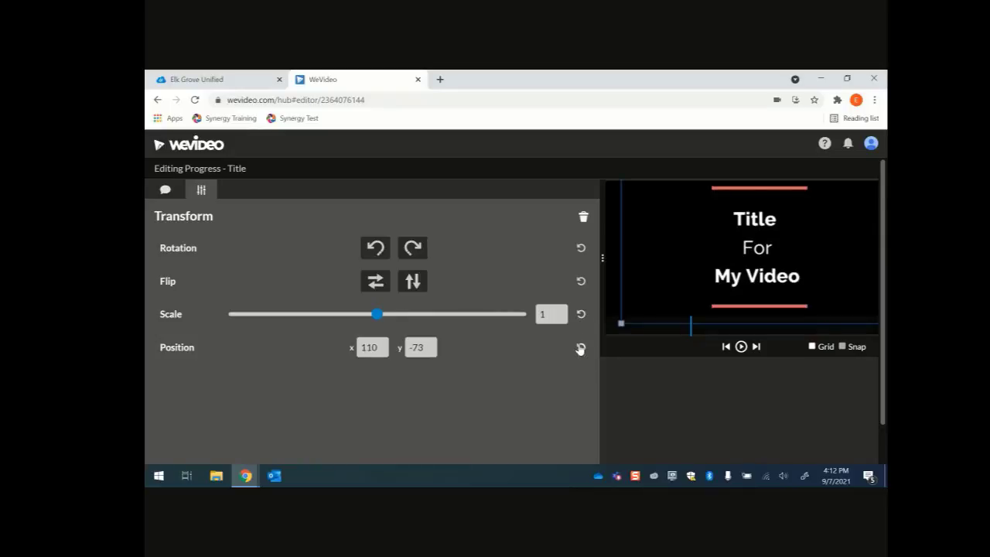
click(581, 348)
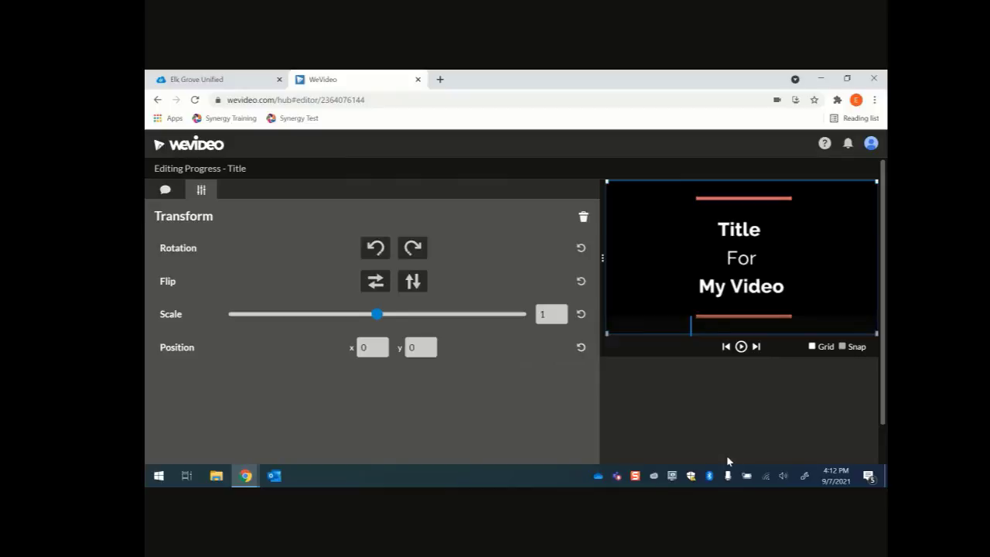
Preview the title's animation and check the frame with the grid overlay turned on briefly
click(741, 347)
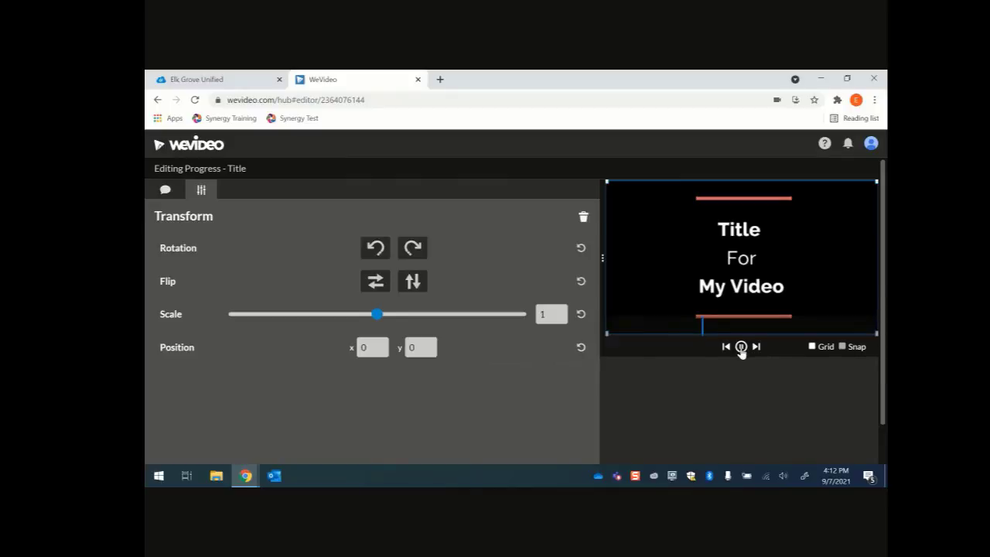
click(812, 346)
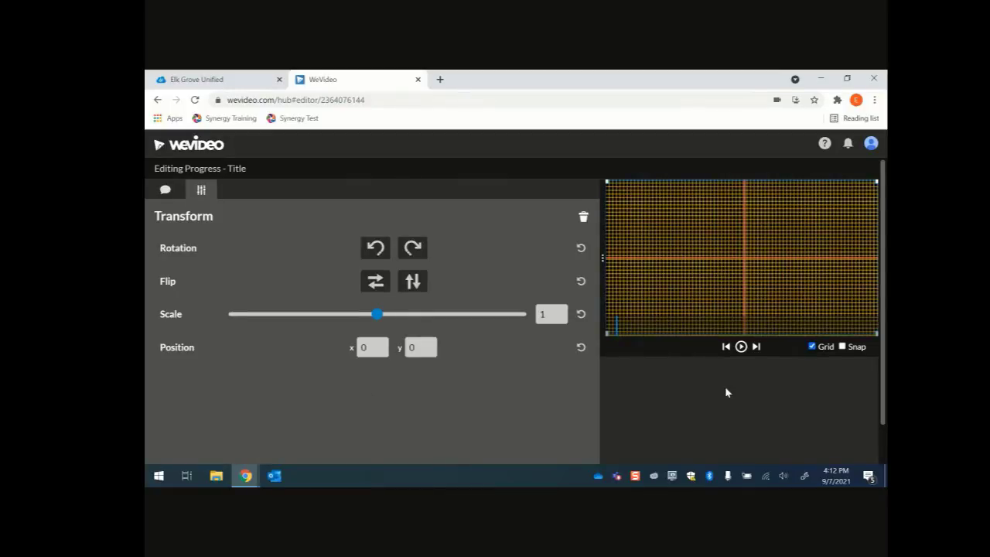
click(812, 351)
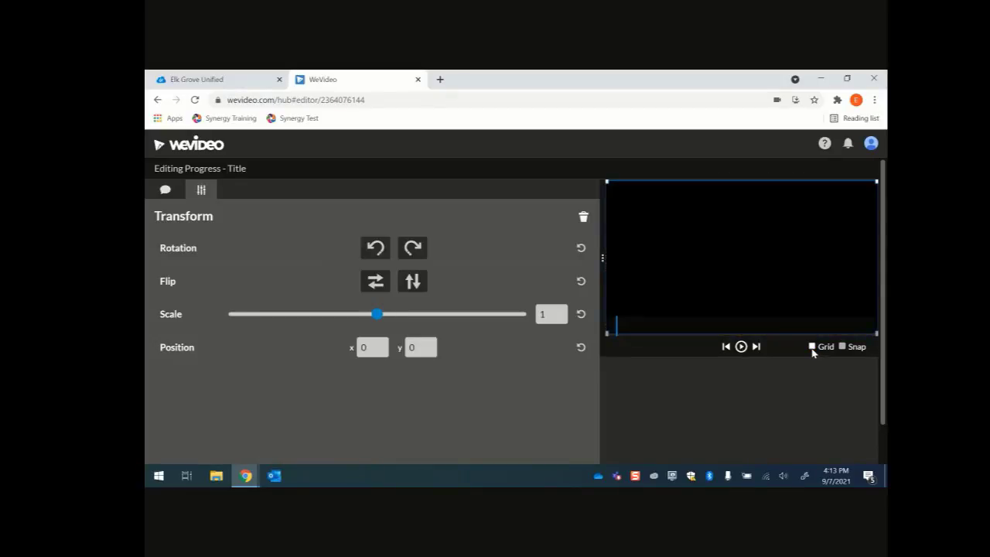
Return to the title's text properties, save the title changes and go back to the timeline
click(160, 195)
scroll(444, 387, down, 1)
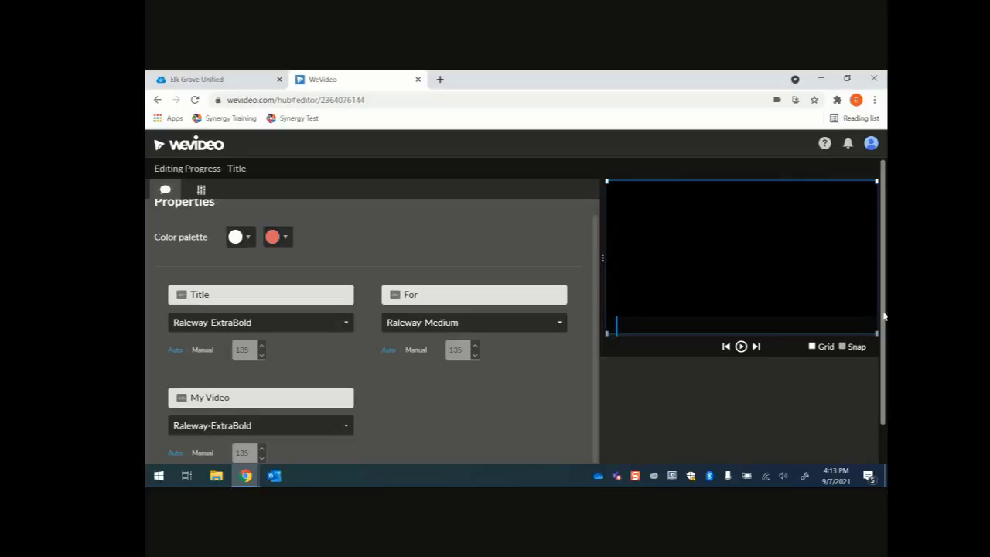
scroll(884, 316, down, 1)
click(404, 446)
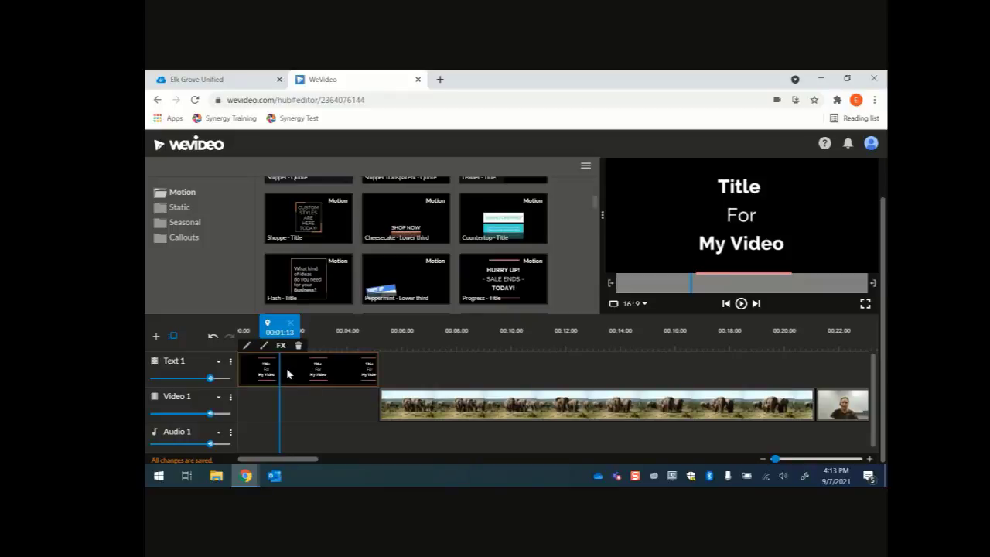
Examine the title clip's opacity and fade options on the Text 1 track
click(409, 408)
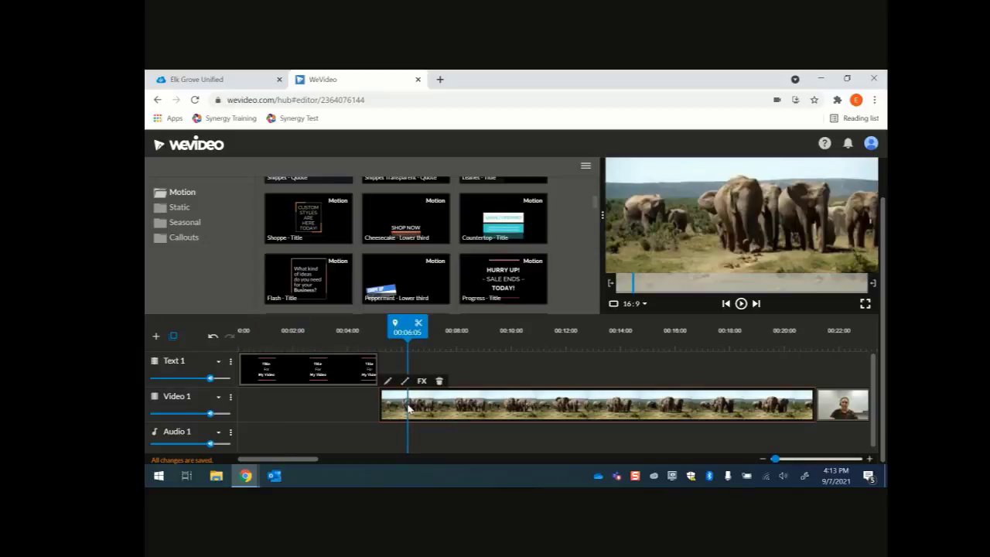
click(332, 379)
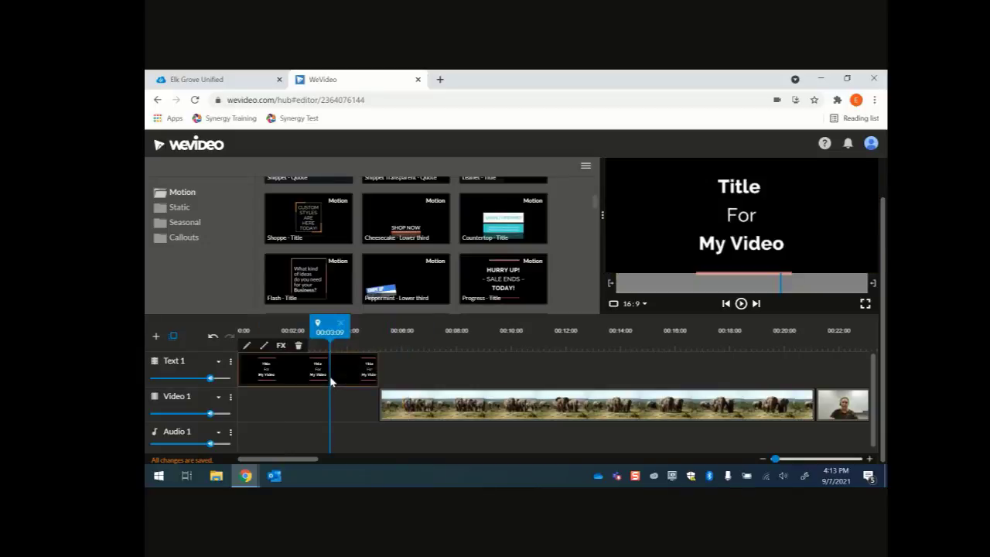
click(264, 347)
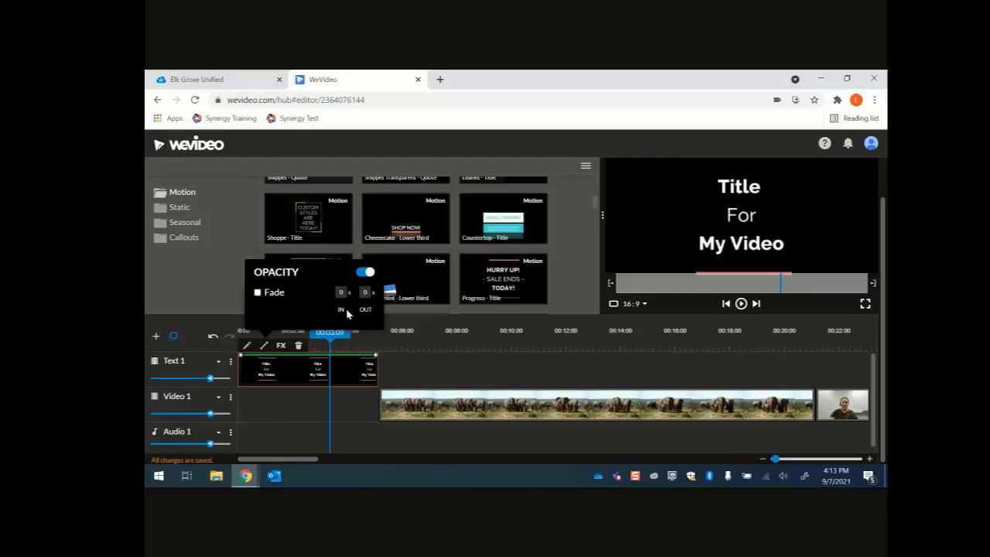
Apply the Sepia effect to the title clip only
click(280, 346)
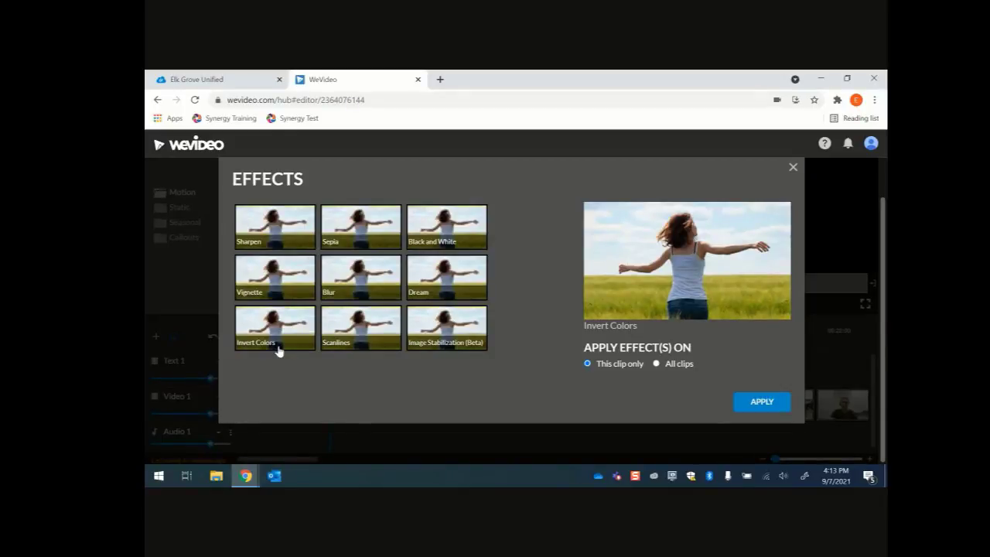
click(364, 241)
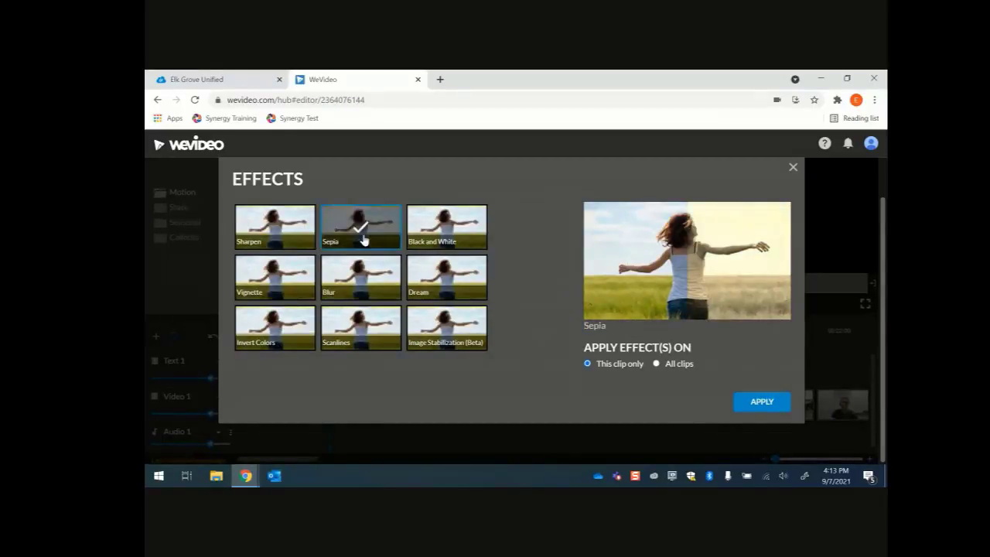
click(759, 402)
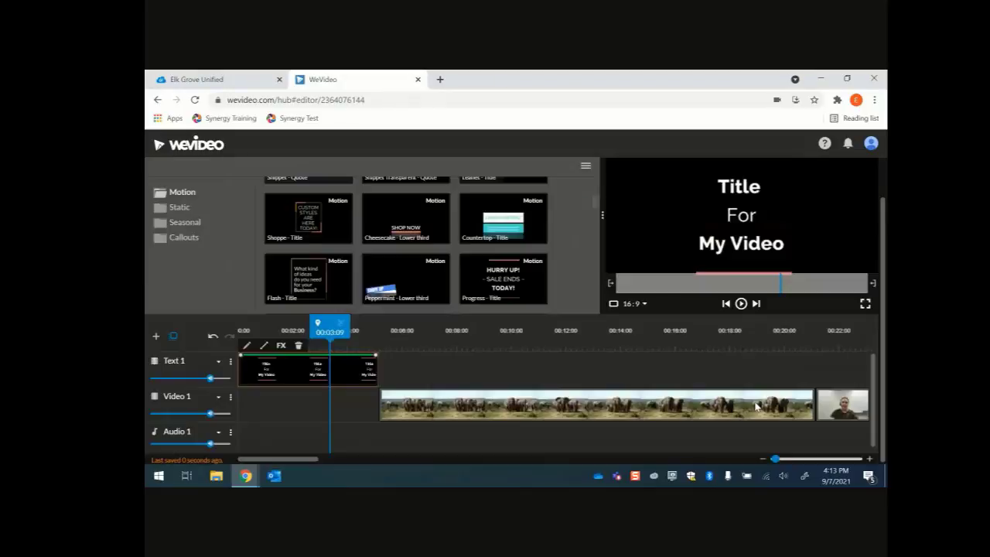
Play the timeline from the beginning through the title clip to check its Sepia effect
drag(325, 325, 229, 322)
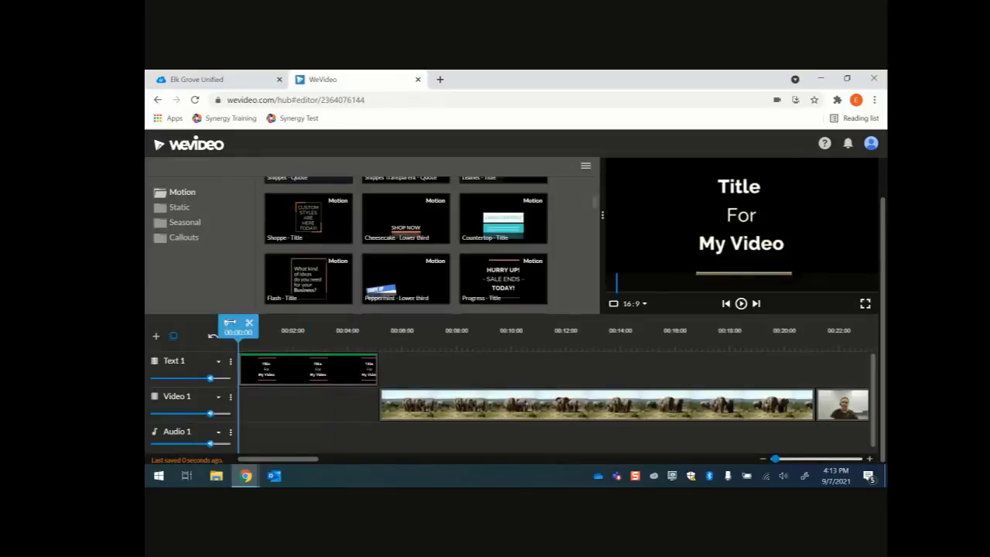
click(741, 304)
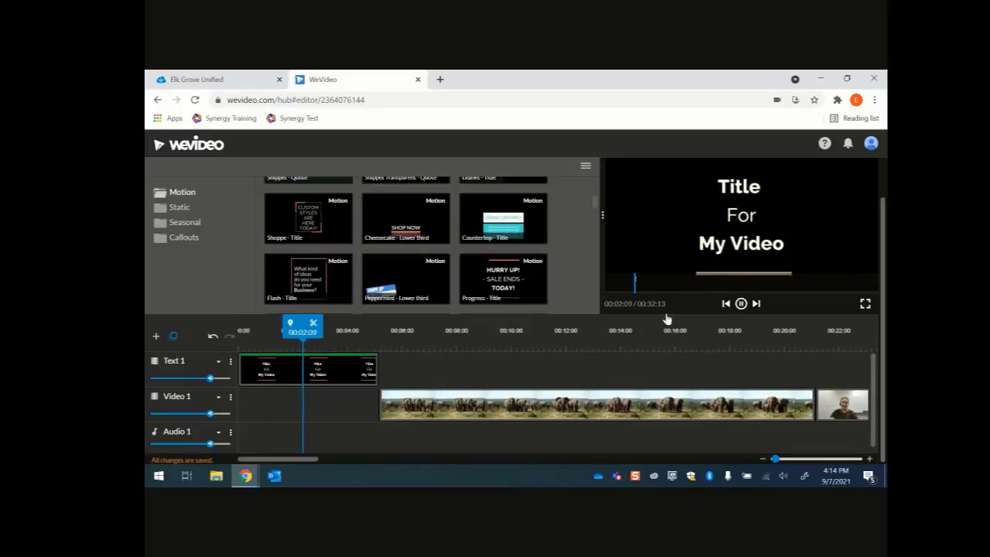
click(741, 304)
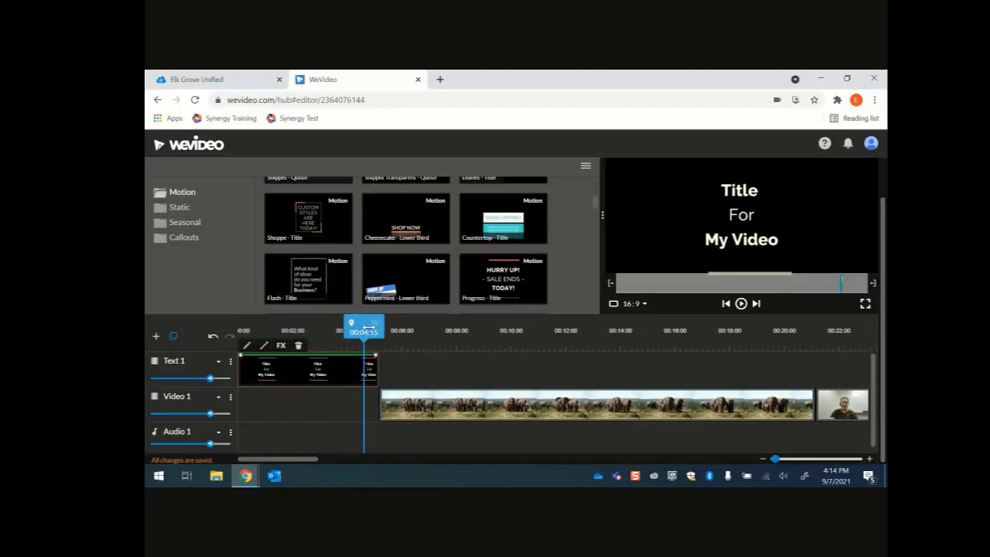
drag(363, 330, 361, 330)
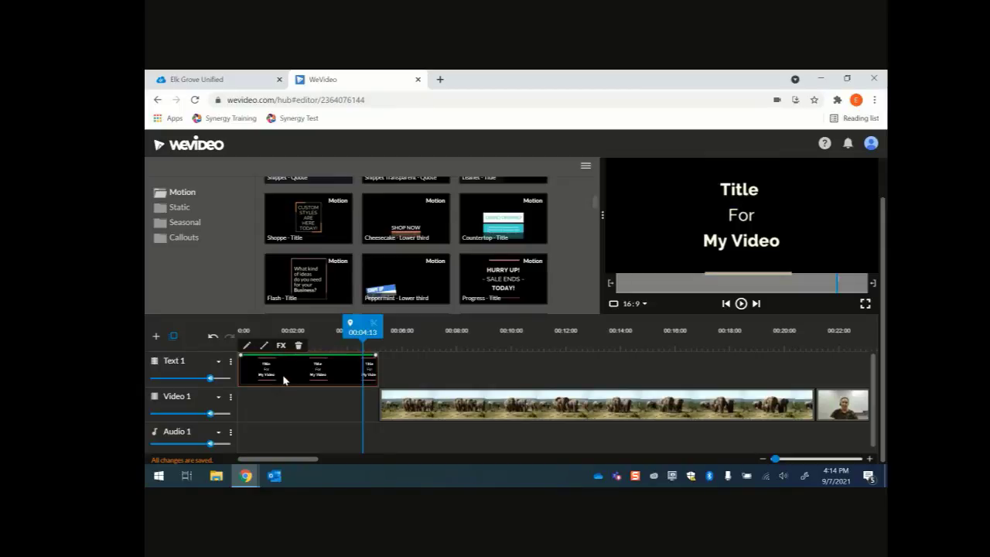
Delete the title clip from the Text 1 track, and undo the deletion
key(Delete)
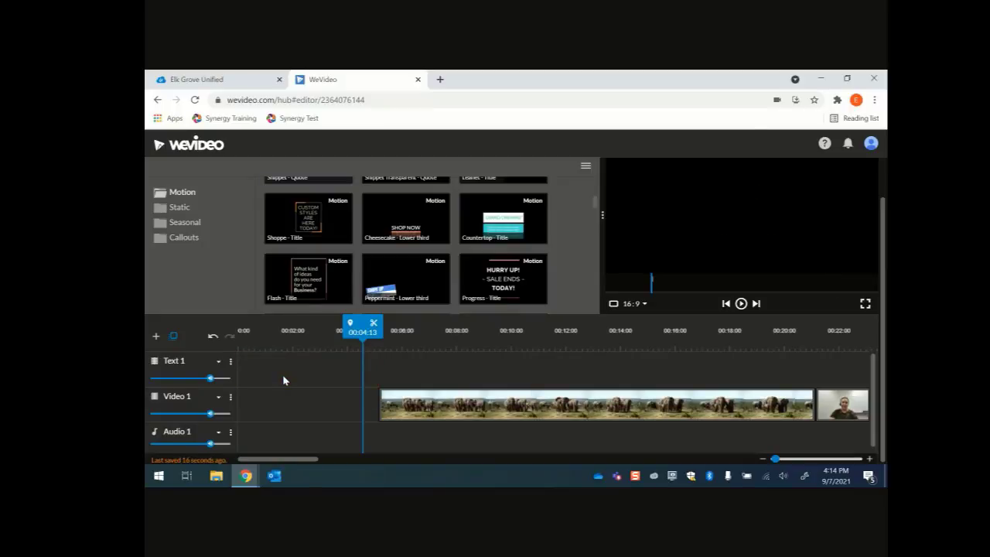
click(213, 338)
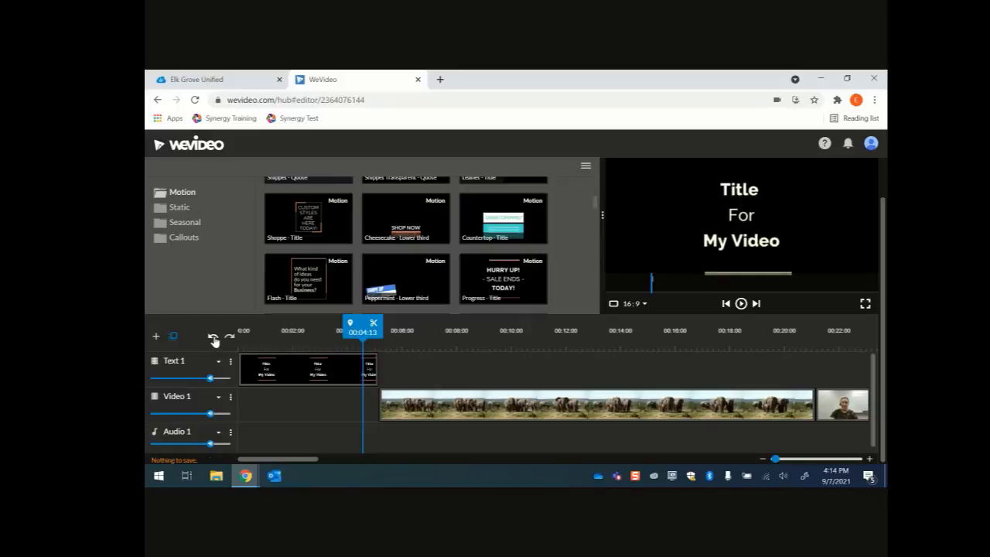
Compare the title clip on Text 1 with the elephant clip on Video 1 by viewing each in turn
mouse_move(363, 334)
mouse_down()
mouse_move(398, 334)
mouse_move(244, 334)
mouse_up()
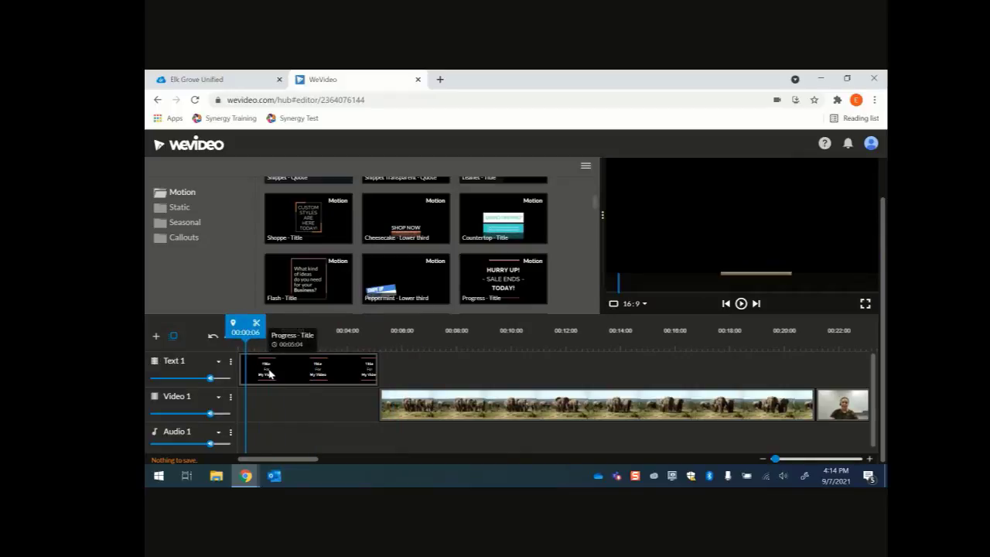
click(459, 413)
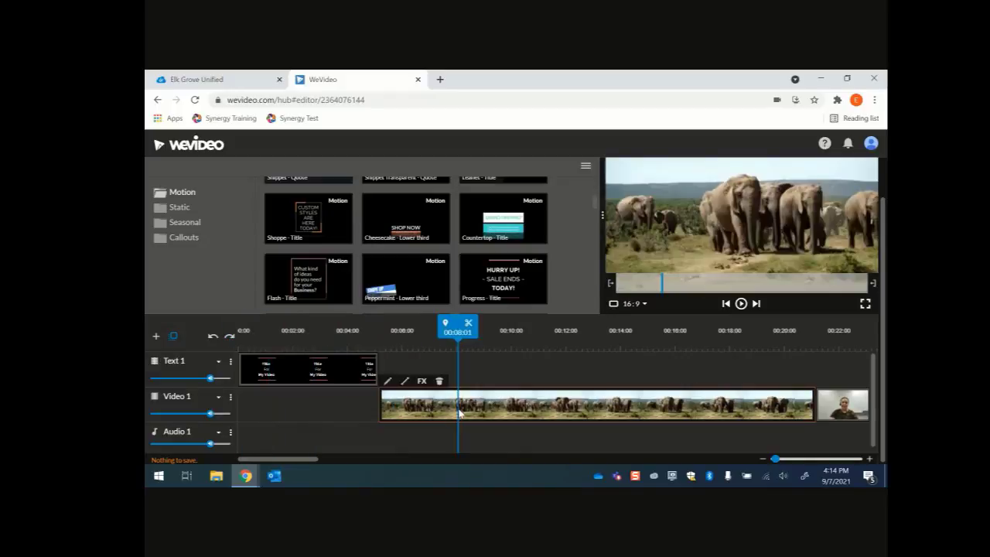
click(325, 374)
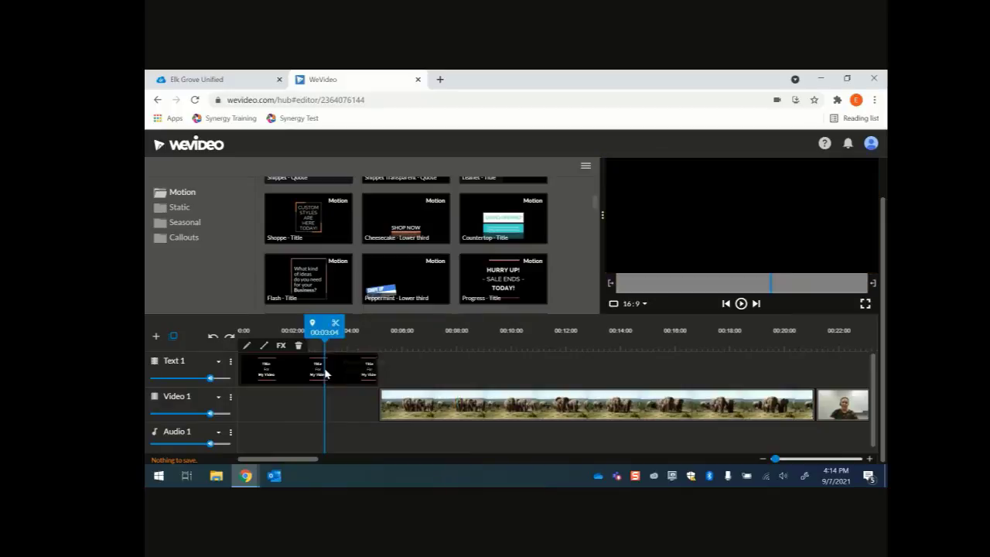
click(436, 416)
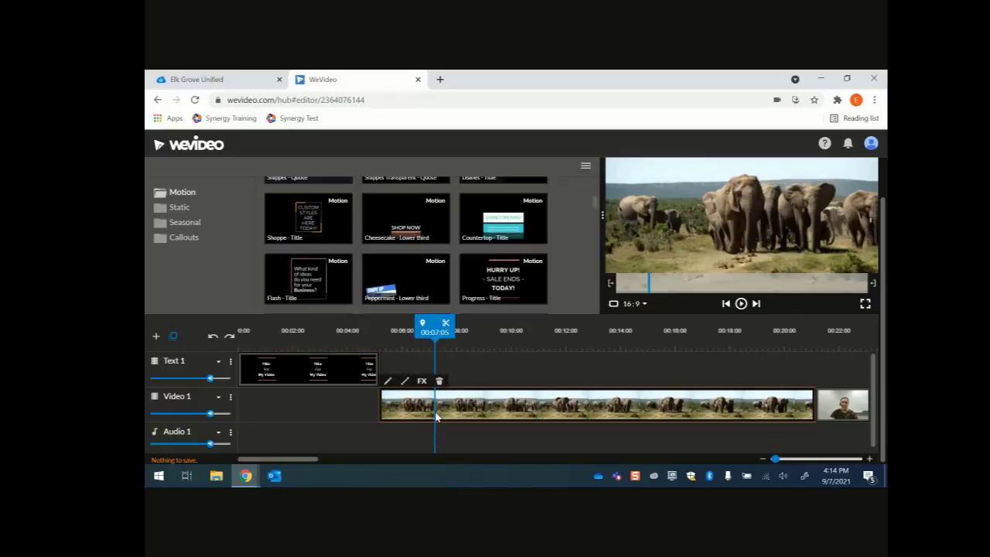
click(304, 372)
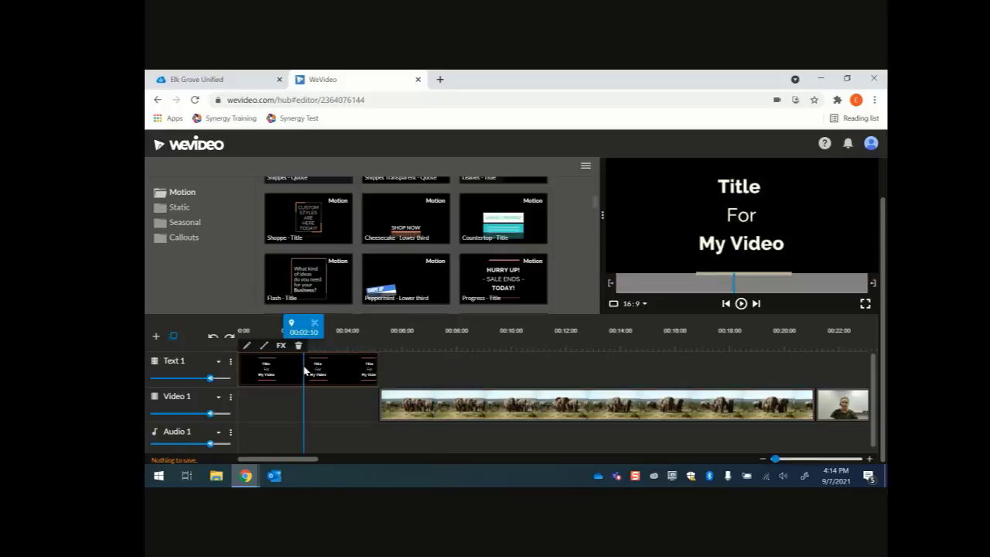
click(423, 416)
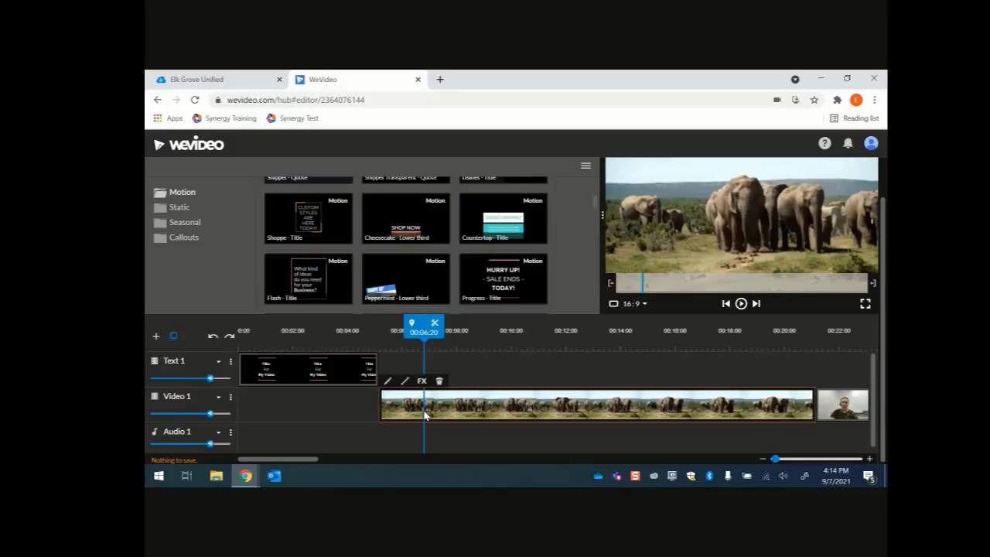
Trim the end of the title clip on Text 1 back to about 00:02:20
click(333, 377)
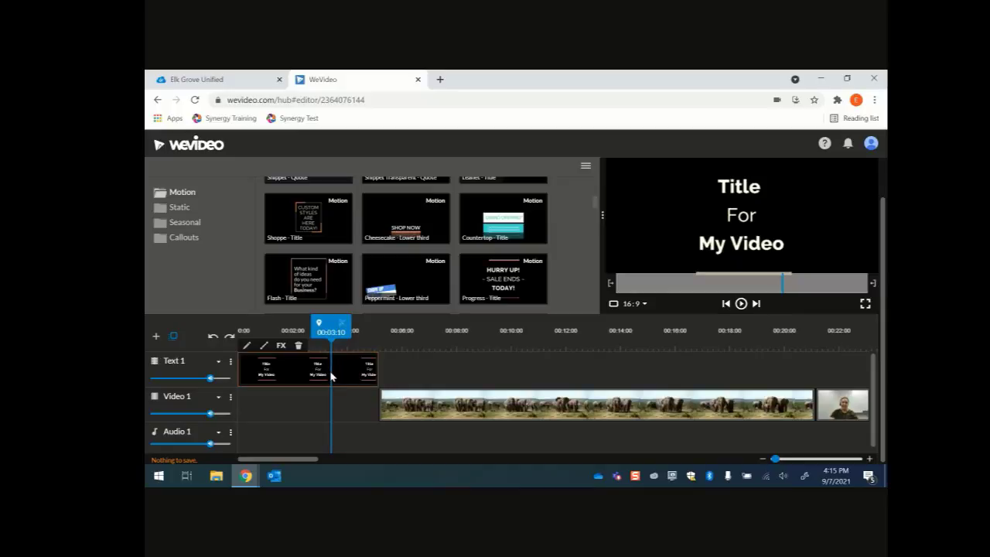
drag(322, 334, 431, 354)
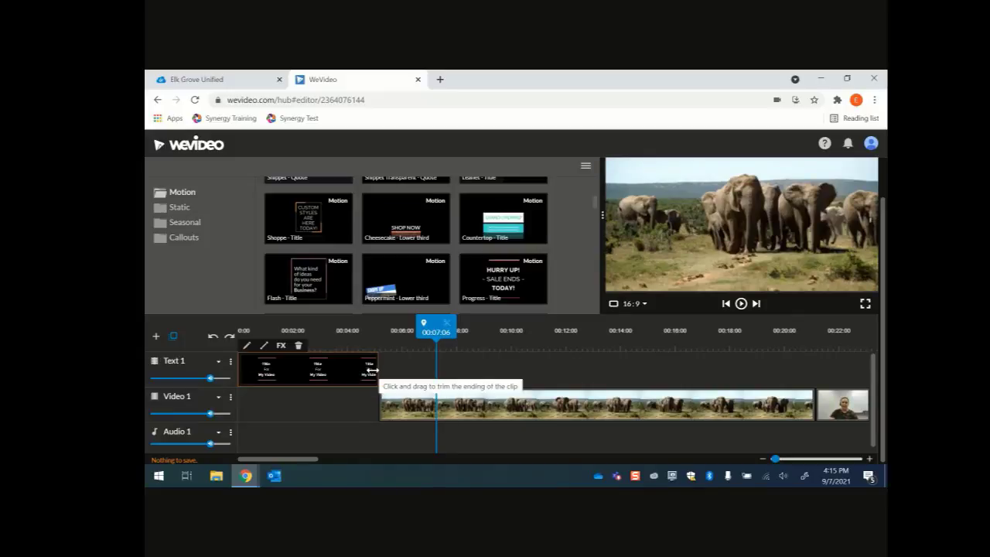
drag(371, 370, 309, 371)
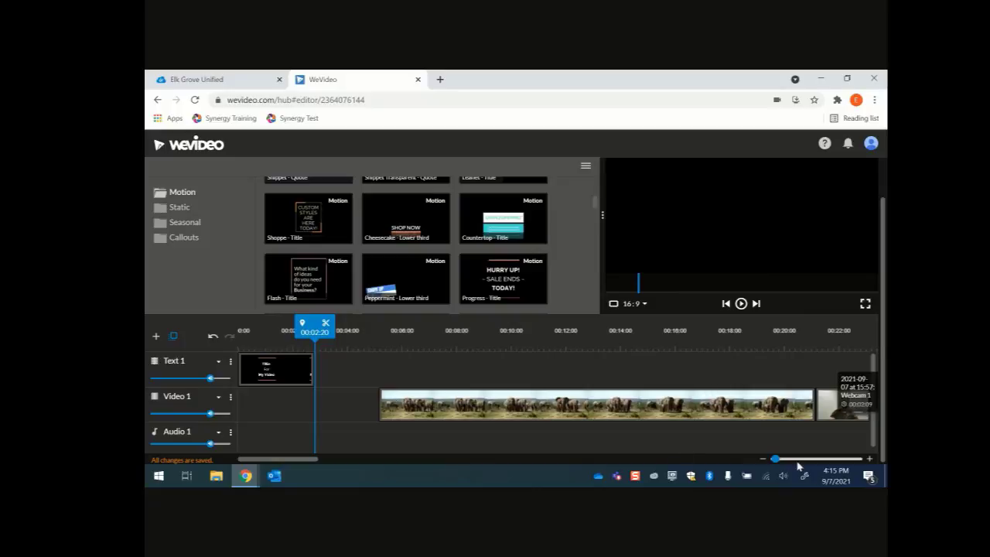
Move the first elephant clip on Video 1 earlier so it starts at 00:02:20, right after the title clip
click(283, 372)
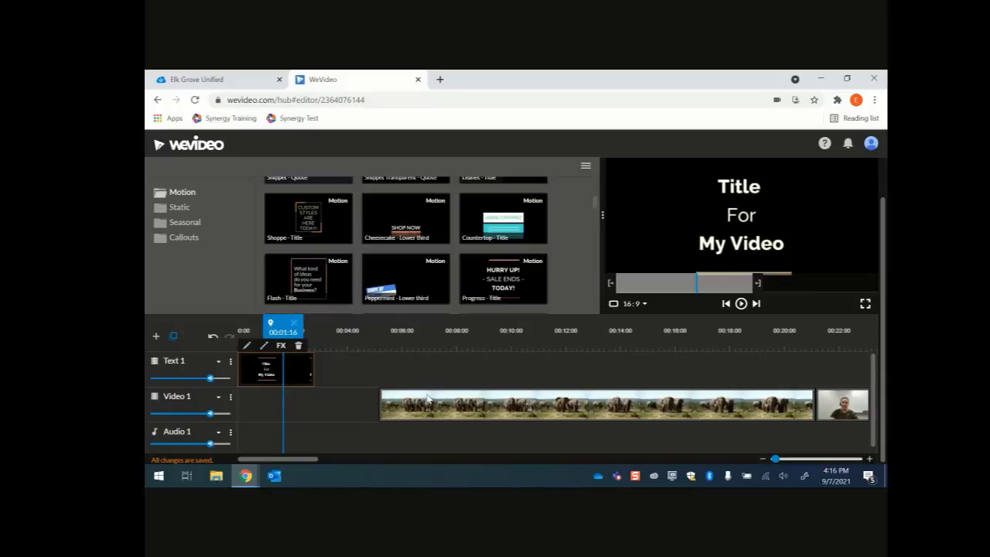
drag(398, 406, 339, 405)
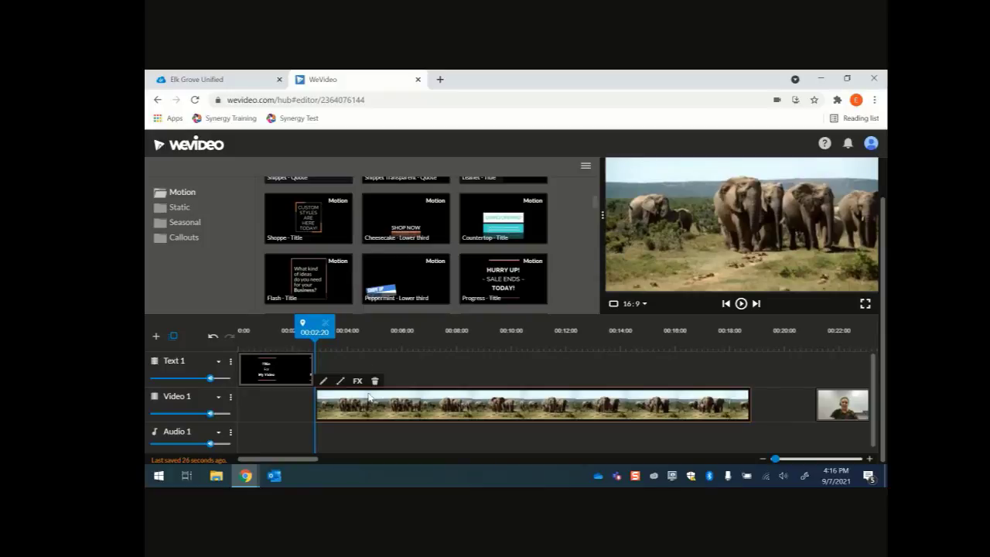
Select the webcam and sunset clips on Video 1 together and move them to 00:18:20, directly after the elephant clip
drag(305, 459, 346, 468)
click(532, 410)
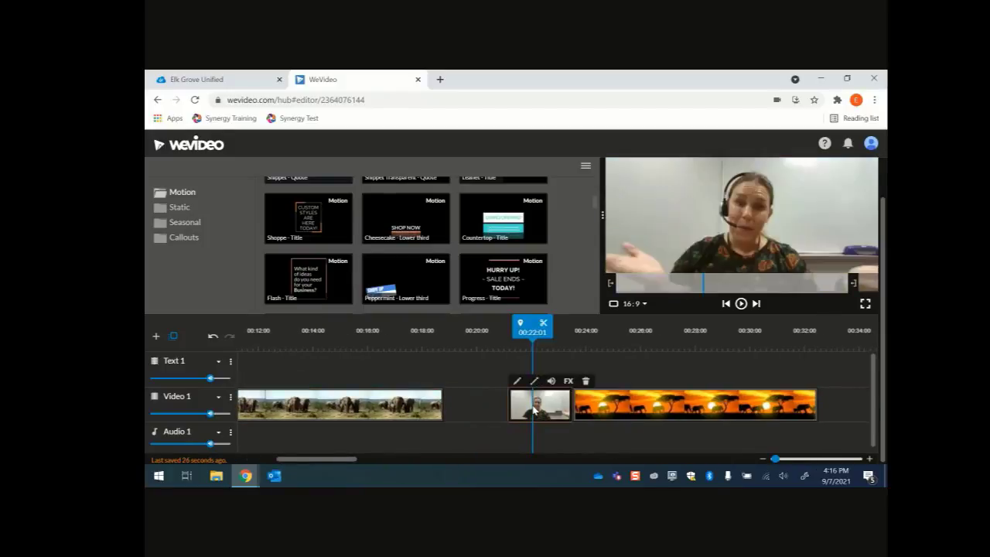
click(671, 416)
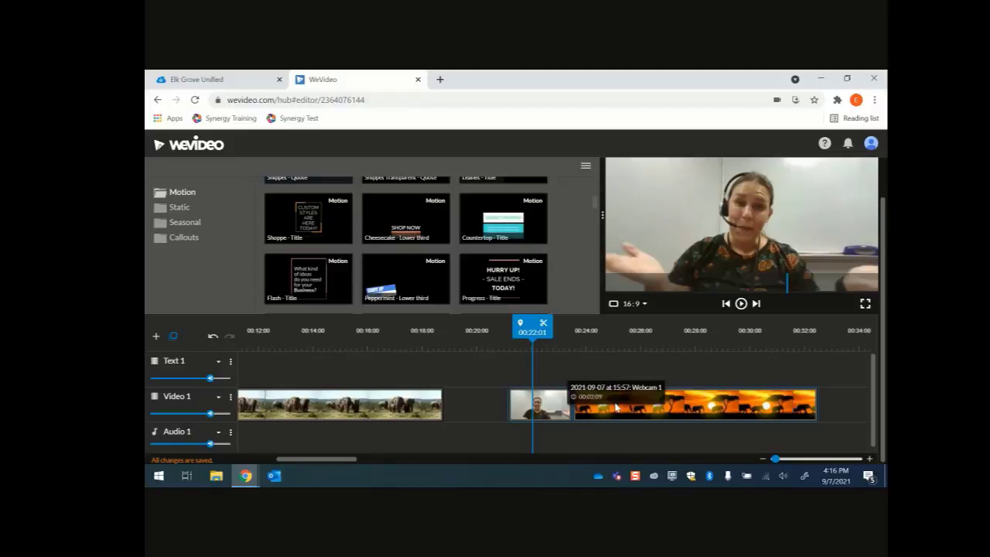
drag(545, 416, 486, 419)
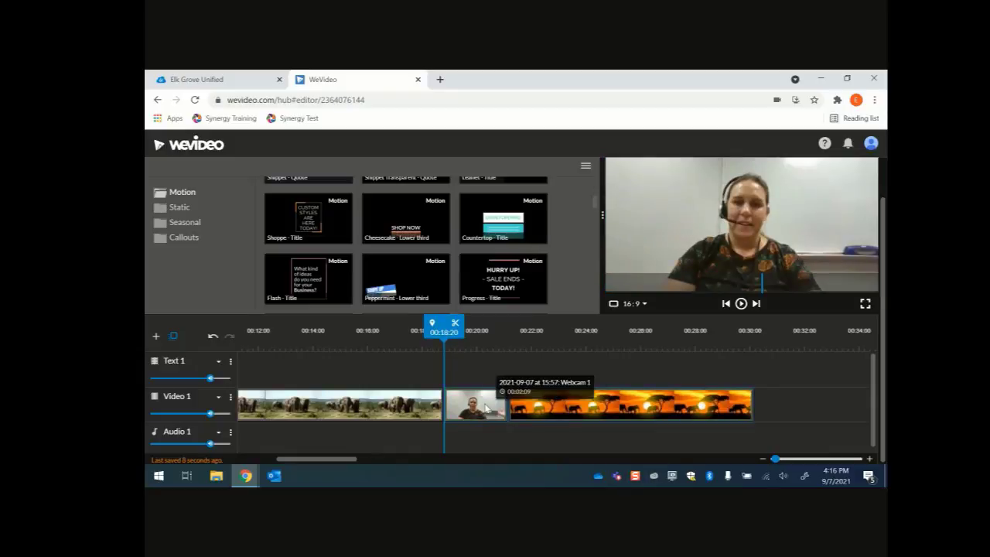
drag(486, 408, 468, 405)
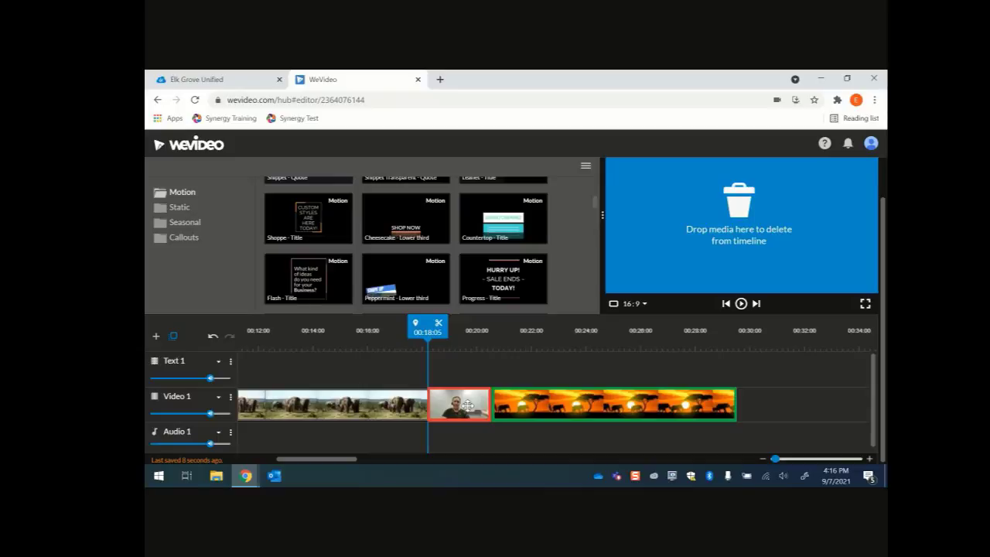
drag(468, 406, 488, 413)
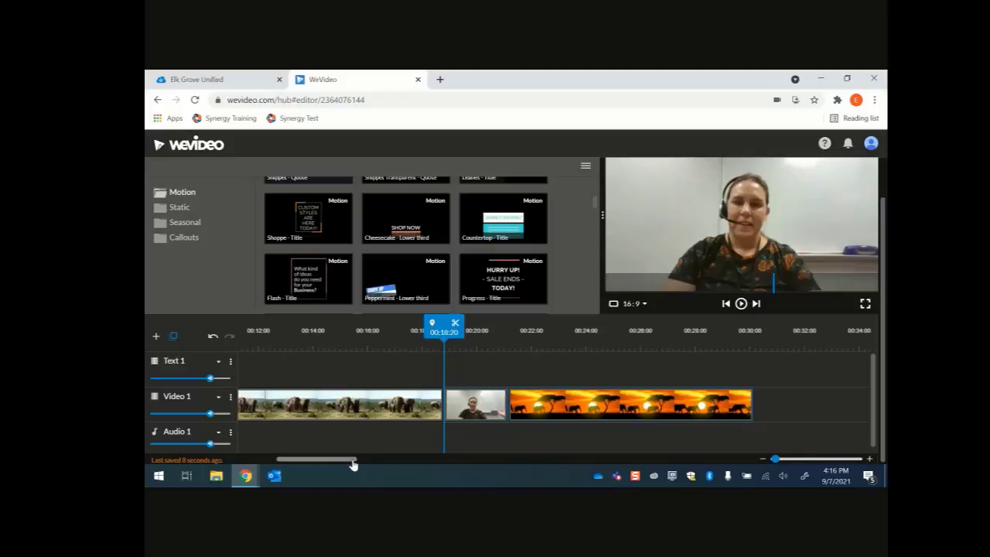
Scrub from the title clip into the elephant clip on Video 1 and split the elephant clip at 00:10:09
drag(354, 464, 294, 466)
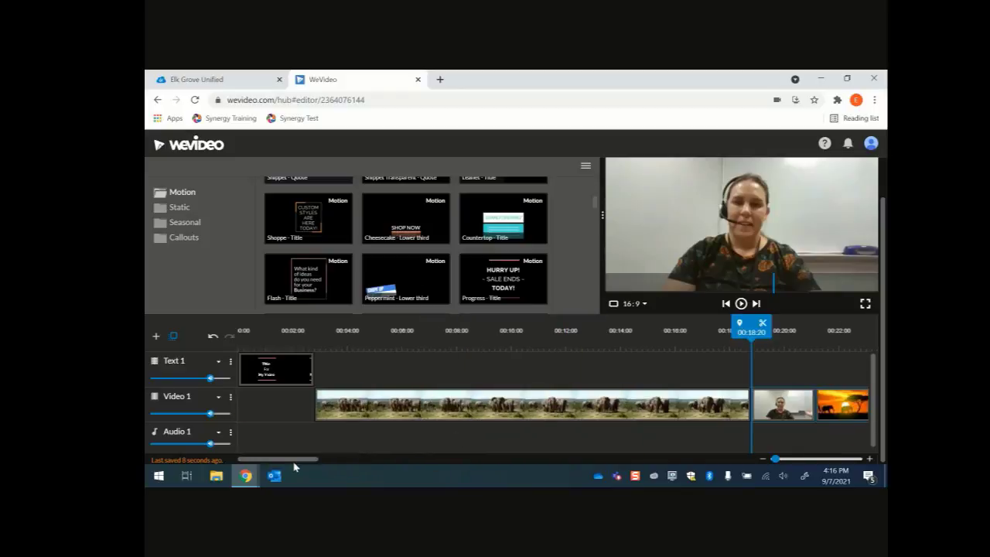
click(311, 373)
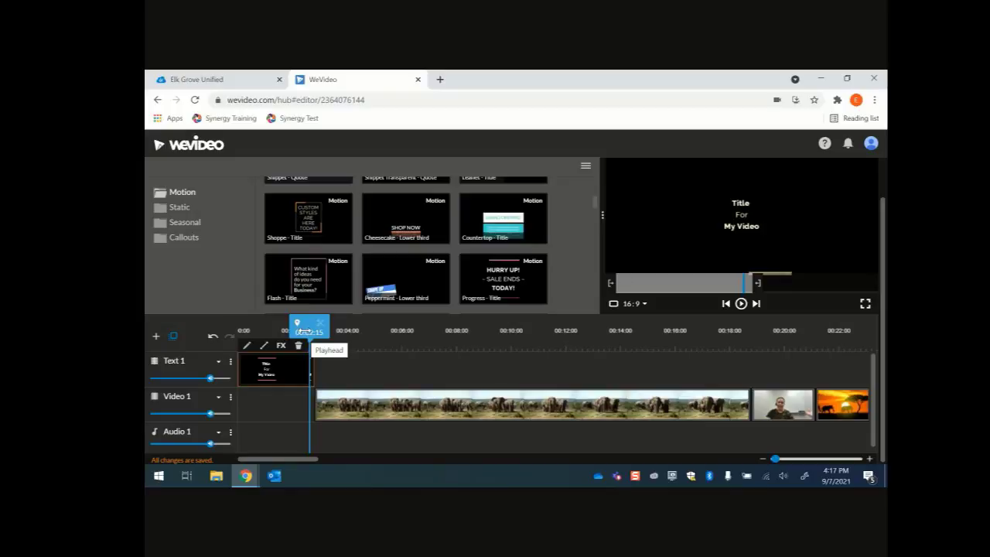
drag(308, 331, 322, 332)
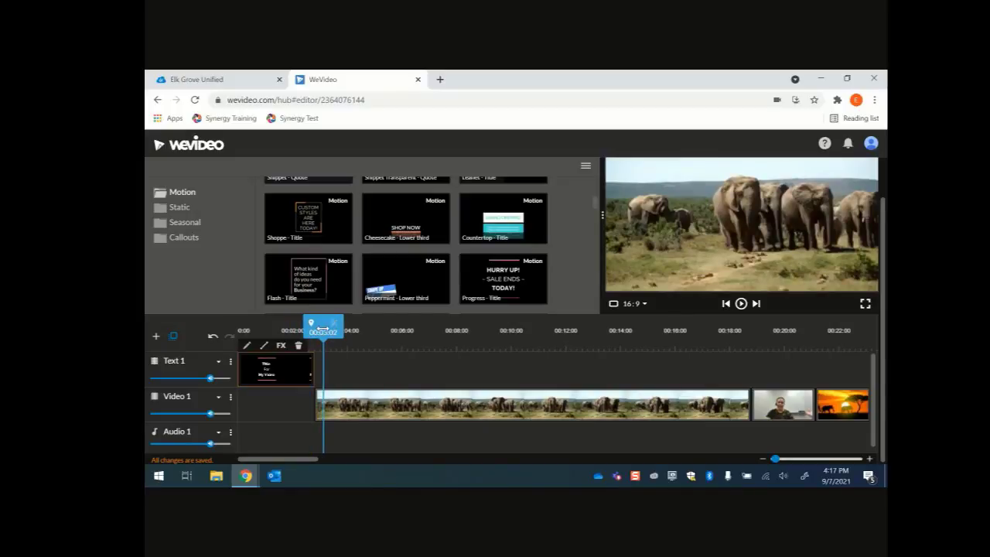
mouse_move(323, 331)
mouse_down()
mouse_move(532, 331)
mouse_move(476, 331)
mouse_move(524, 324)
mouse_up()
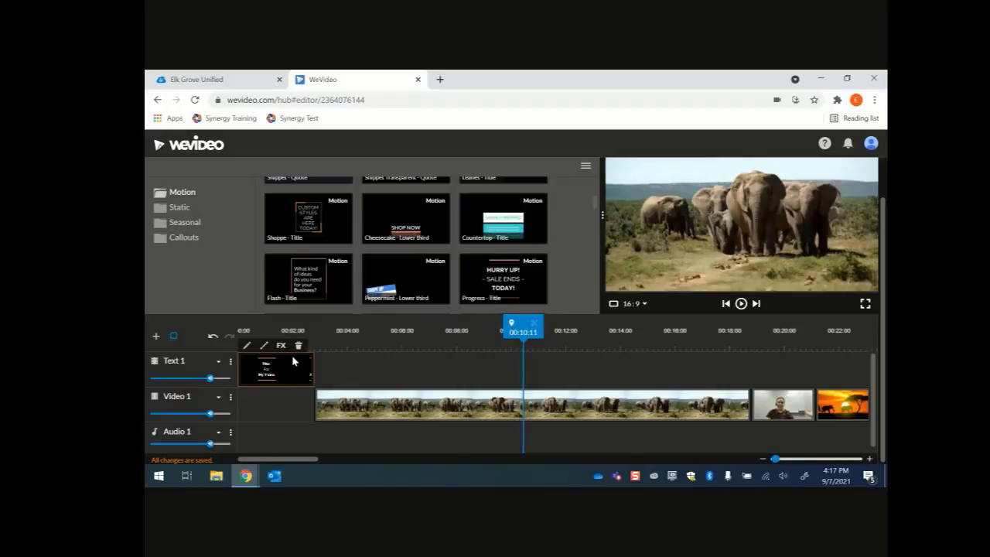
click(521, 418)
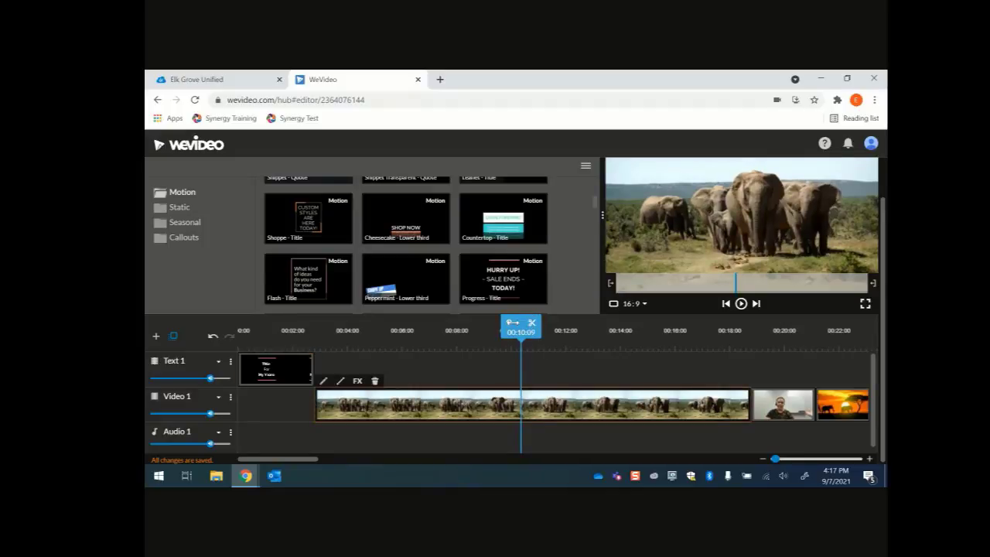
click(532, 323)
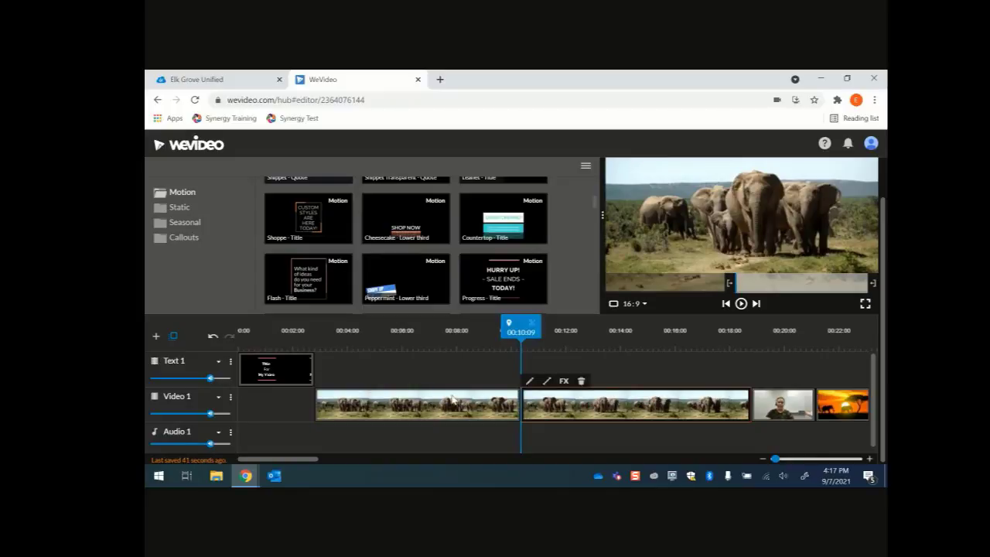
Delete the first part of the split elephant clip and move the remaining part to start right after the title clip
click(414, 412)
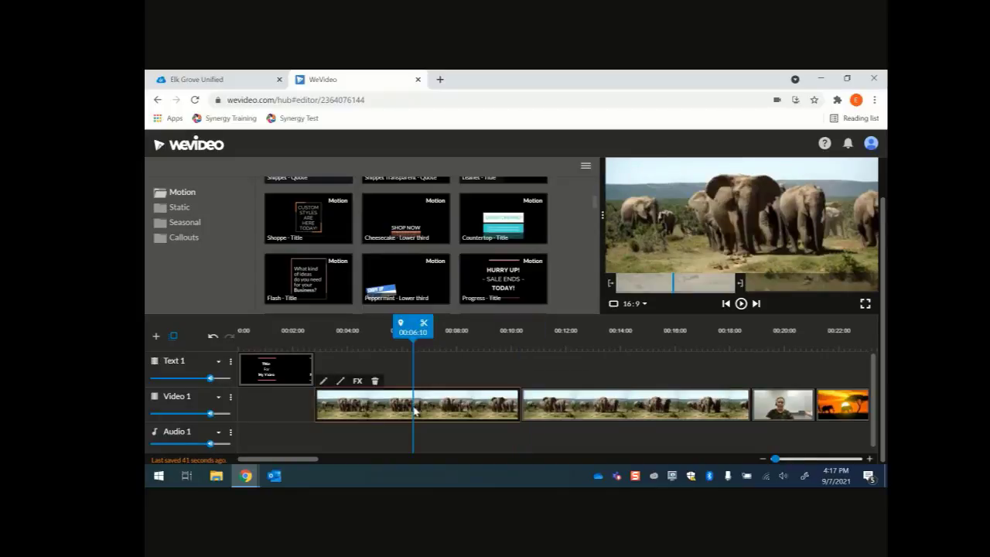
key(Delete)
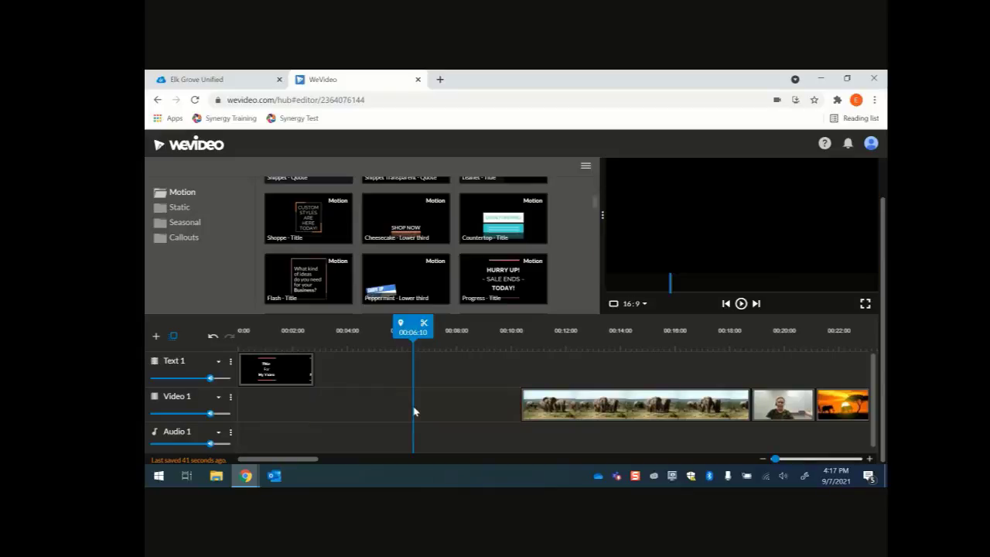
click(582, 408)
drag(581, 409, 375, 403)
Move the webcam and sunset clips on Video 1 together to 00:11:06, closing the gap after the shortened elephant clip
drag(307, 459, 349, 467)
click(417, 405)
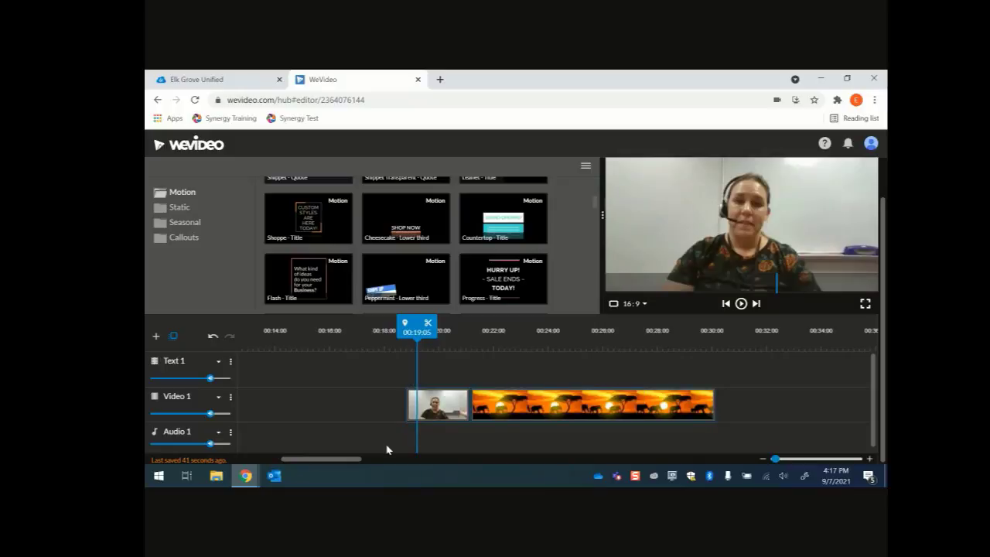
drag(354, 464, 326, 459)
drag(647, 409, 441, 404)
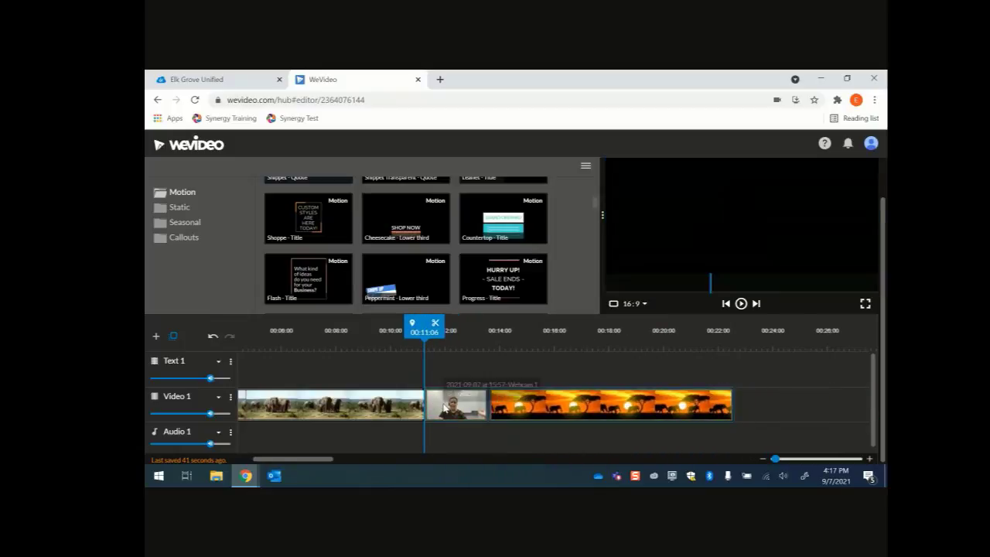
drag(312, 463, 274, 468)
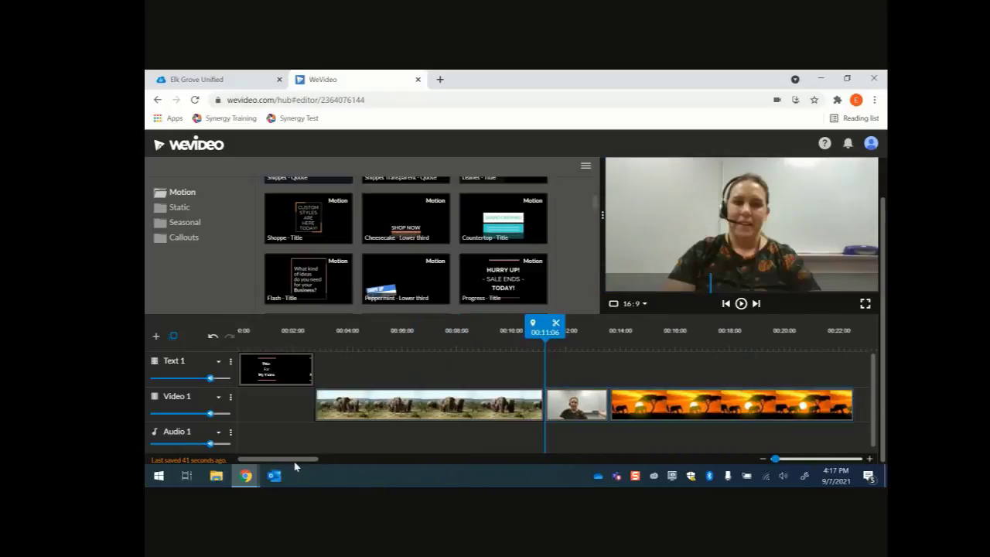
Split the elephant herd clip on Video 1 at 00:03:16 and again about 4 seconds into the timeline
click(307, 373)
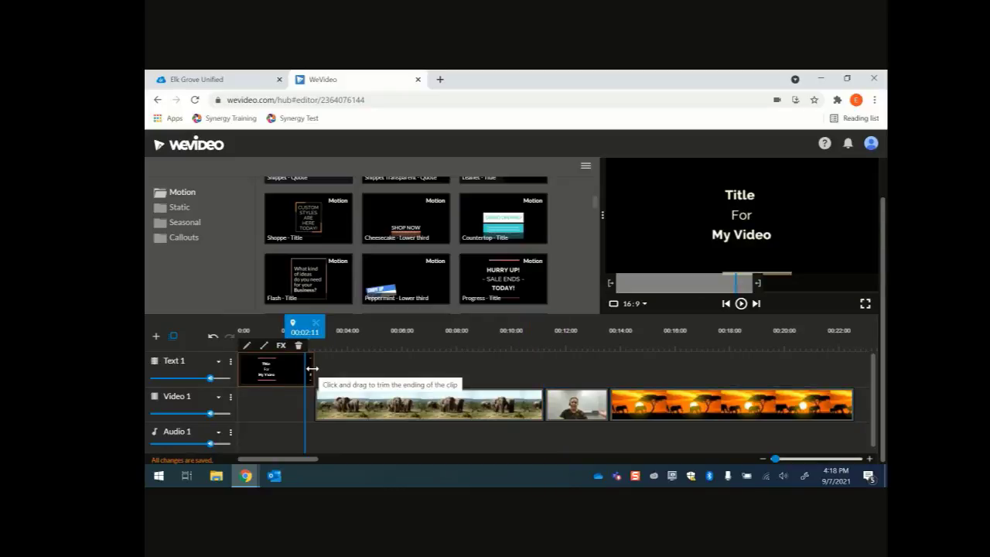
drag(304, 331, 338, 331)
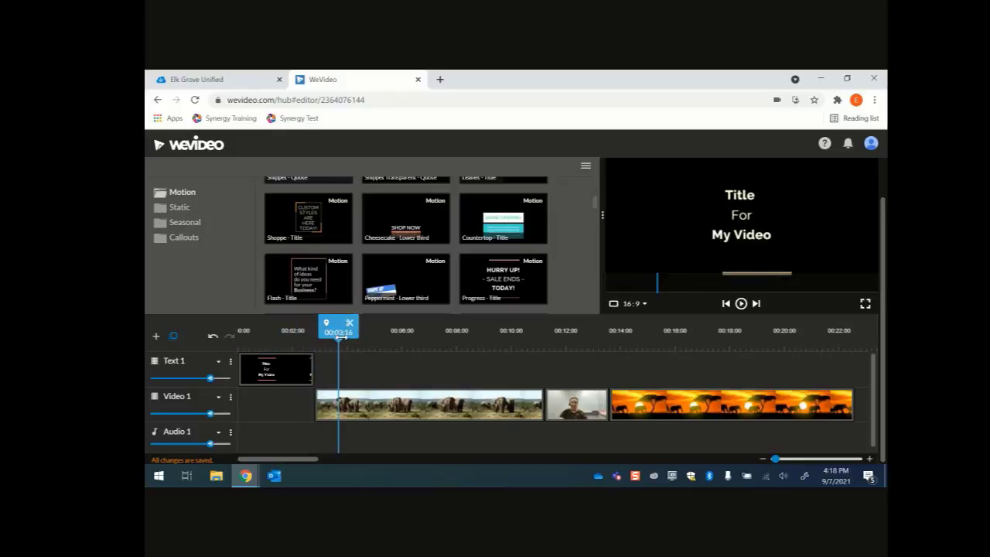
click(339, 402)
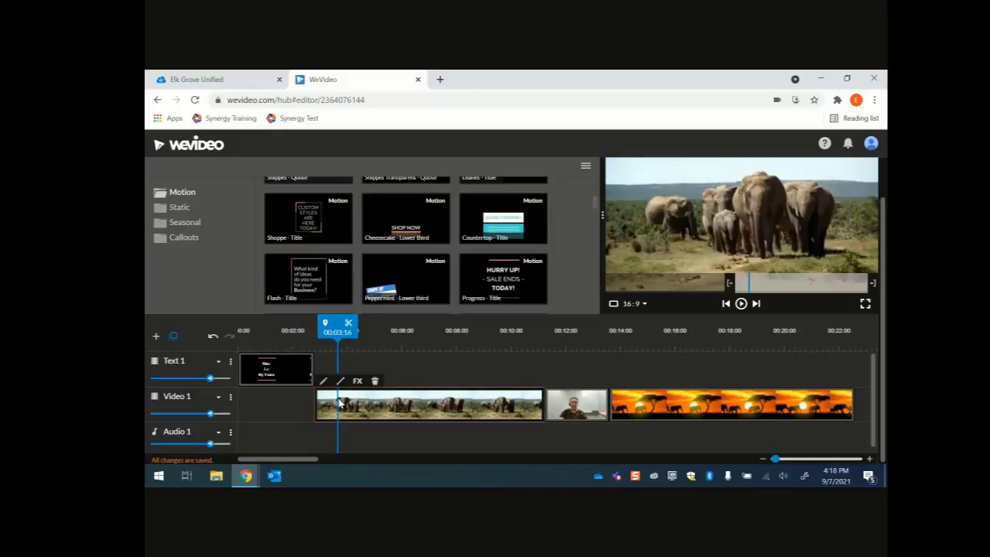
click(348, 323)
click(358, 394)
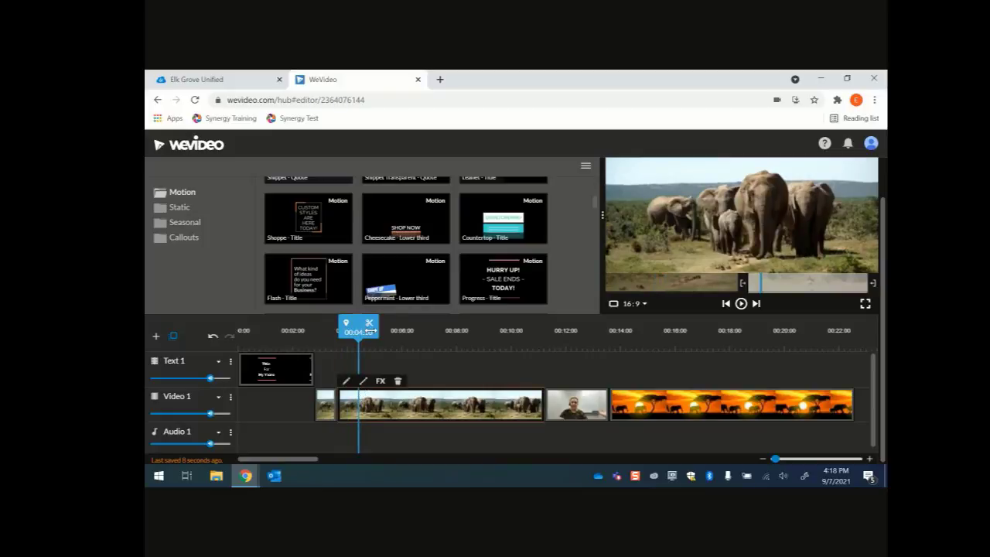
click(369, 323)
Delete the short middle piece of the elephant herd clip and shift the remaining clips earlier to close the gaps
click(348, 416)
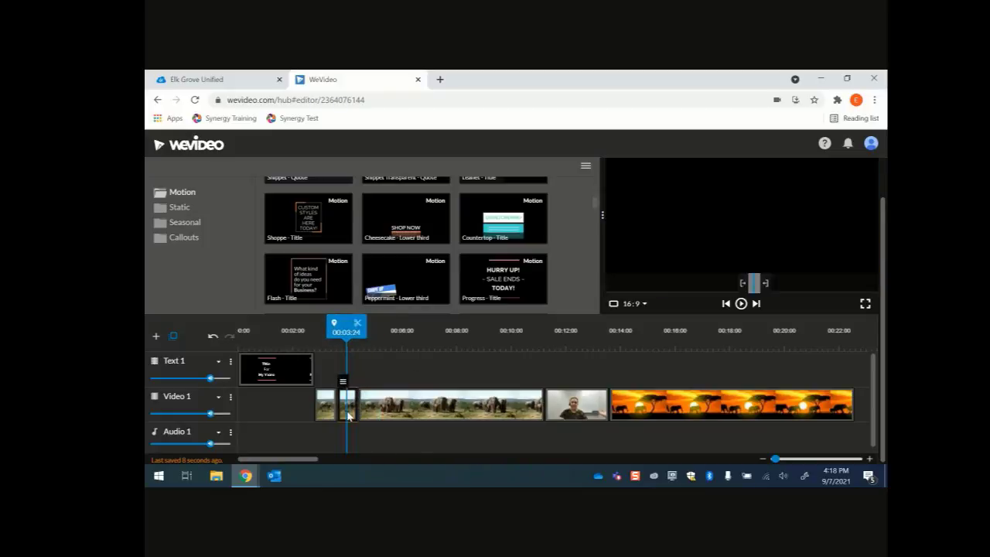
key(Delete)
drag(404, 403, 382, 402)
click(570, 403)
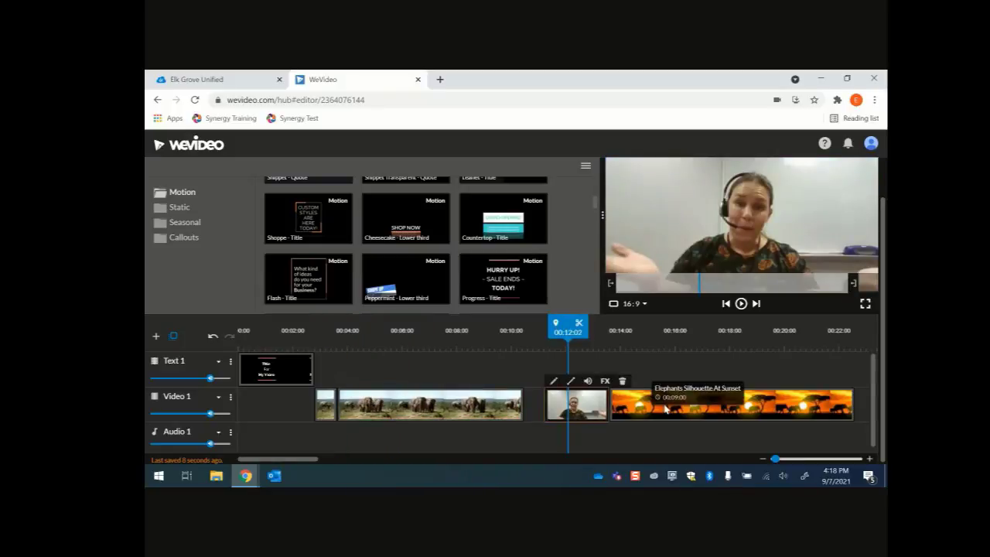
drag(579, 408, 559, 408)
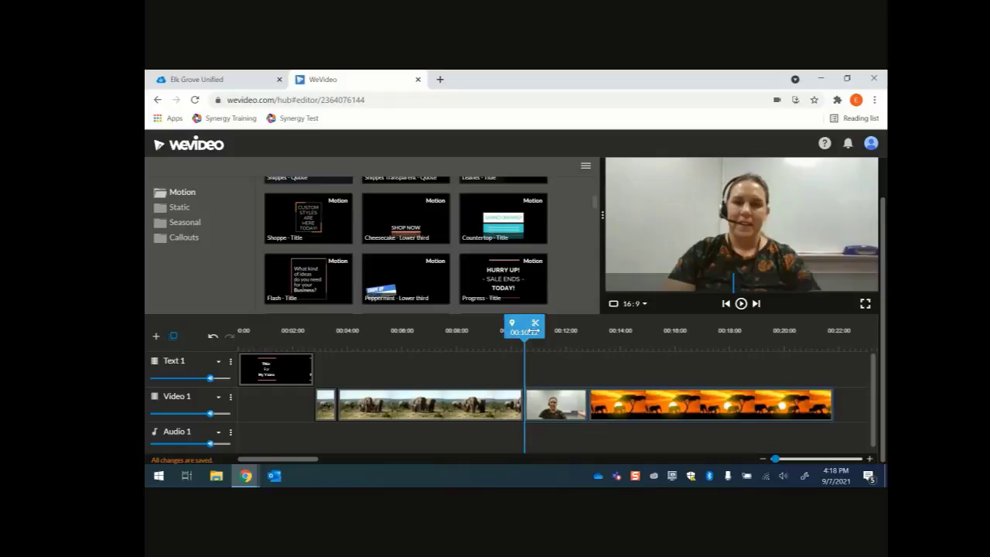
Open the project's version history, view version 1 and the current version, and return to the editor without restoring
drag(524, 344, 472, 369)
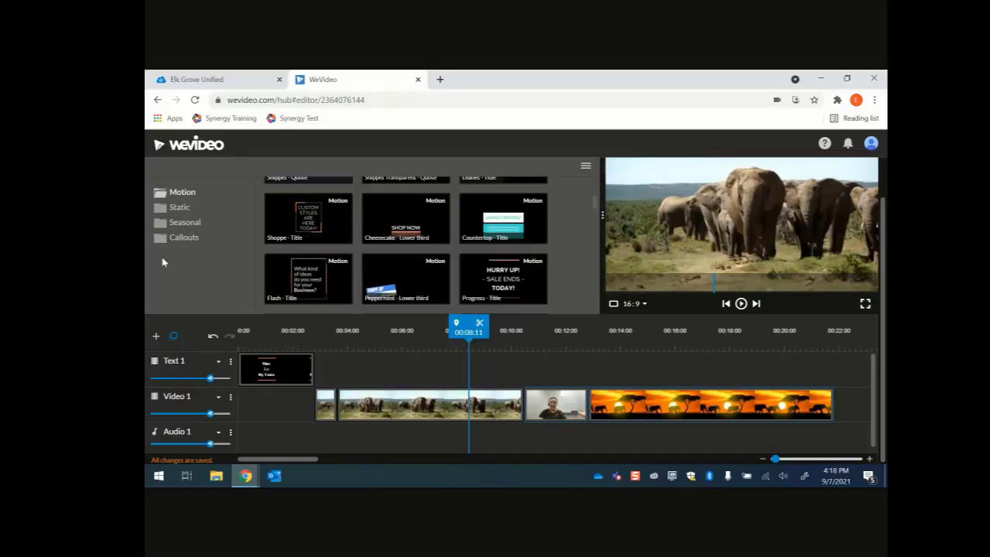
scroll(215, 288, up, 2)
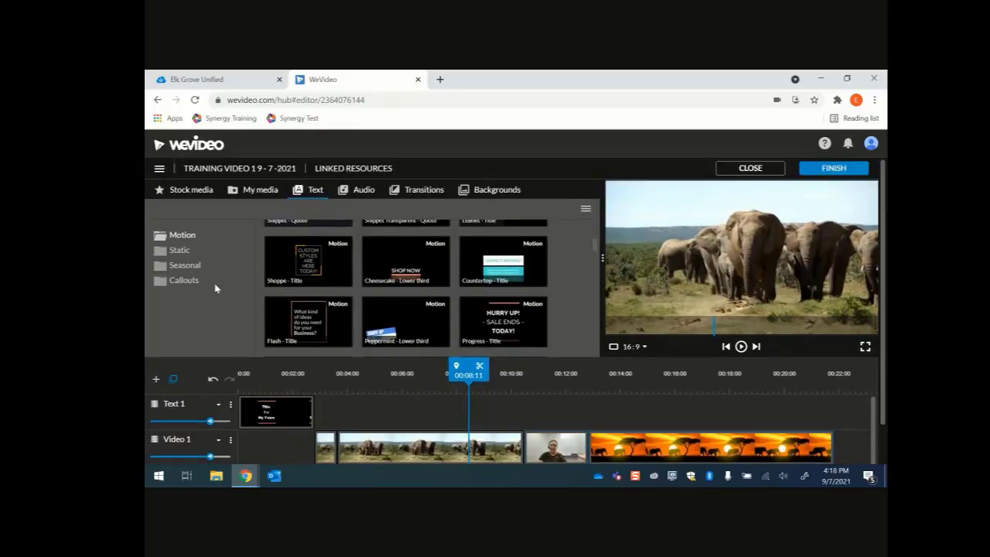
click(160, 169)
click(194, 318)
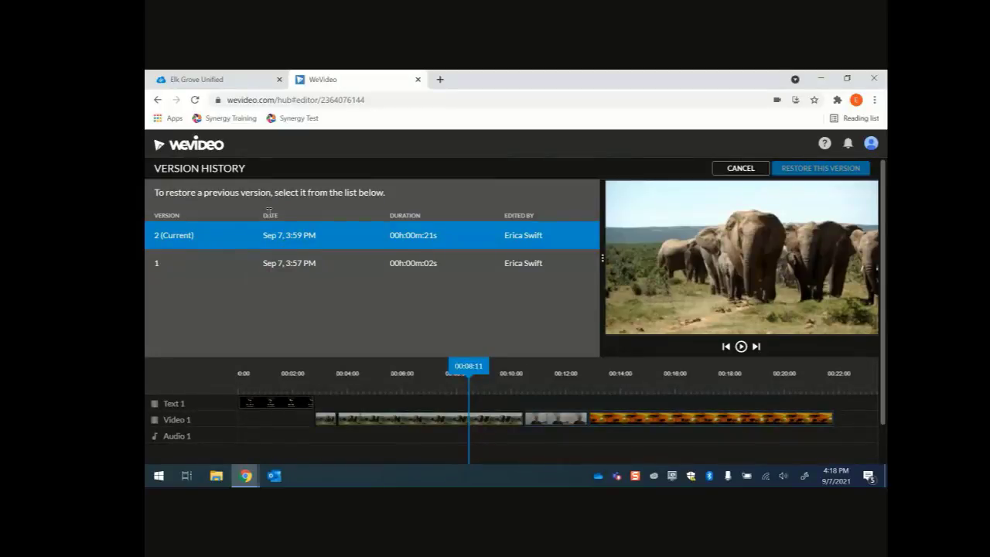
click(303, 263)
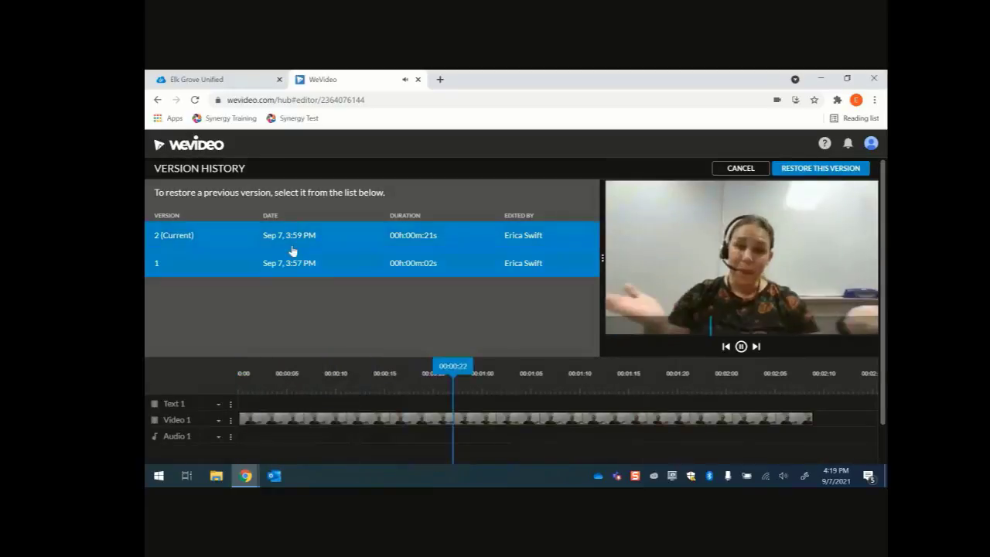
click(293, 247)
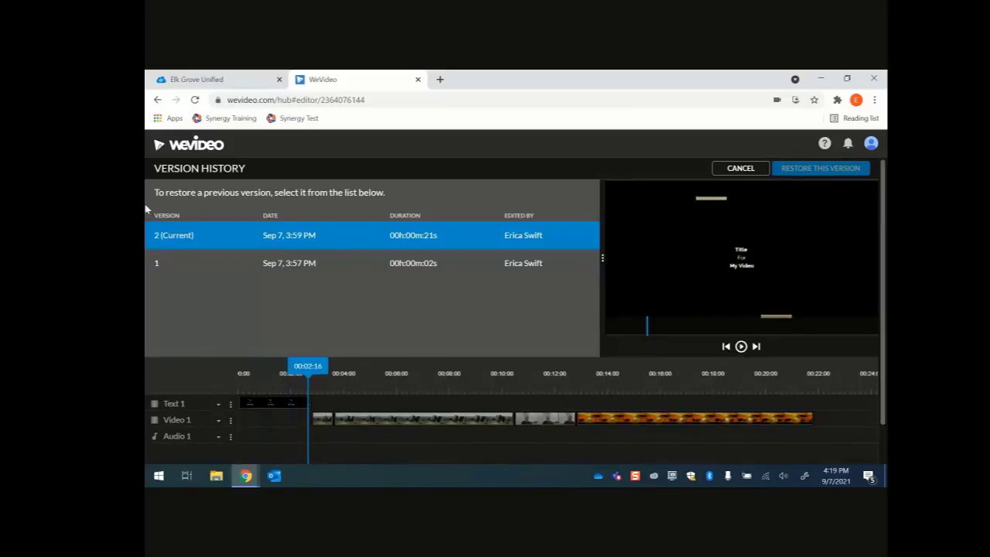
click(747, 169)
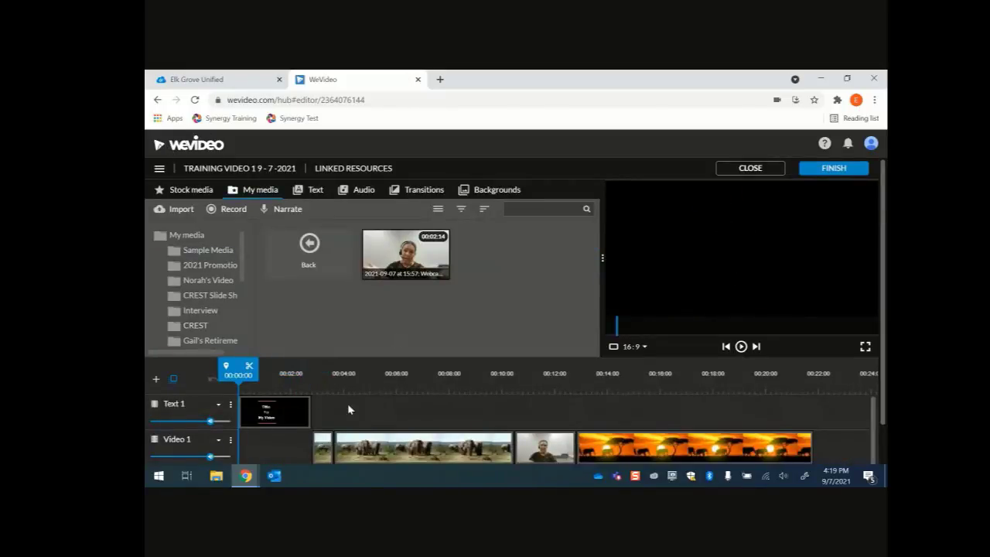
drag(229, 378, 272, 378)
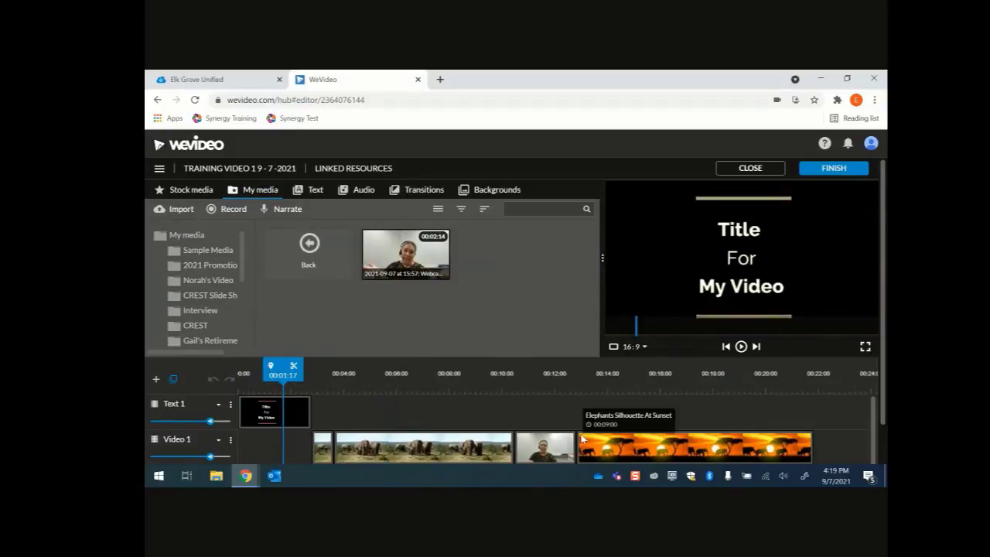
click(541, 454)
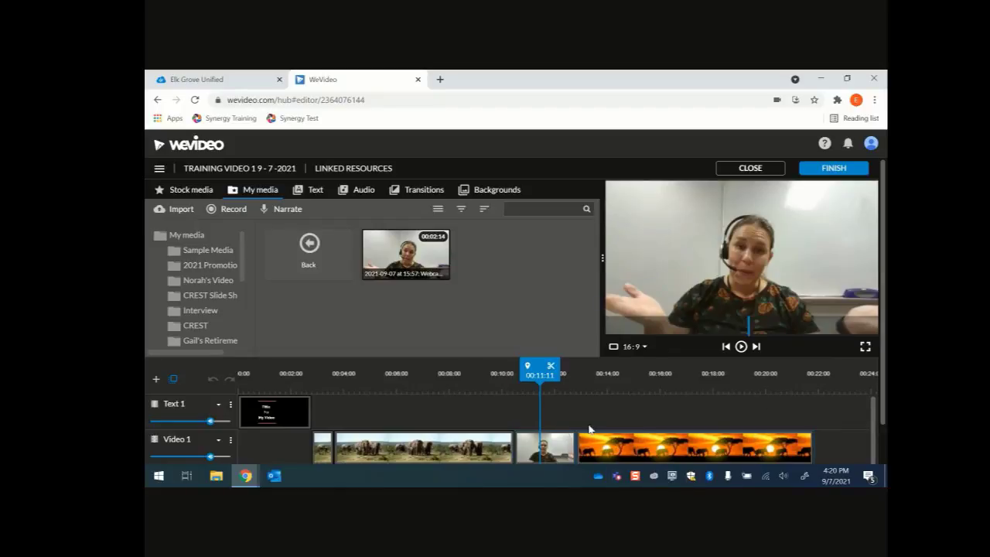
click(547, 458)
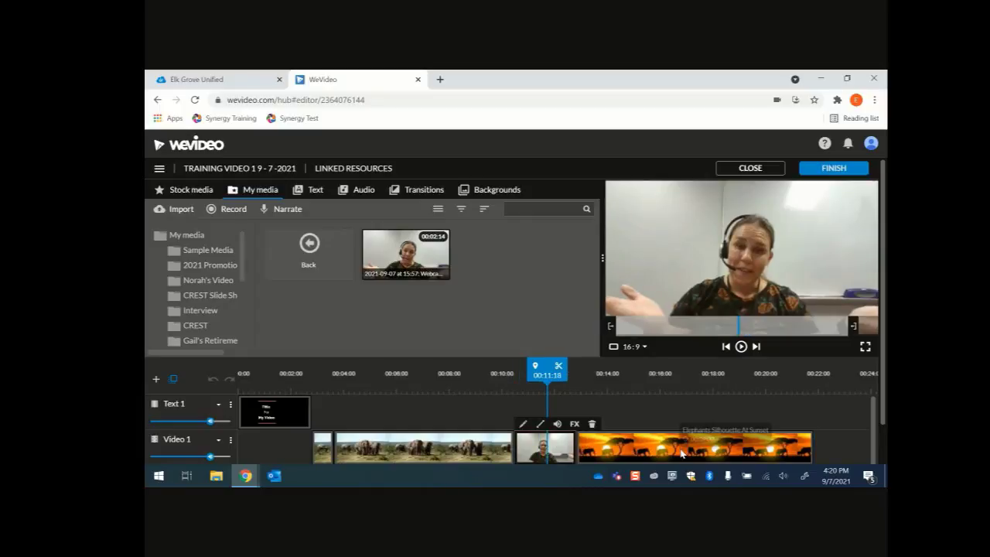
click(680, 453)
Split the long elephant herd clip at 00:07:22
drag(689, 369, 447, 372)
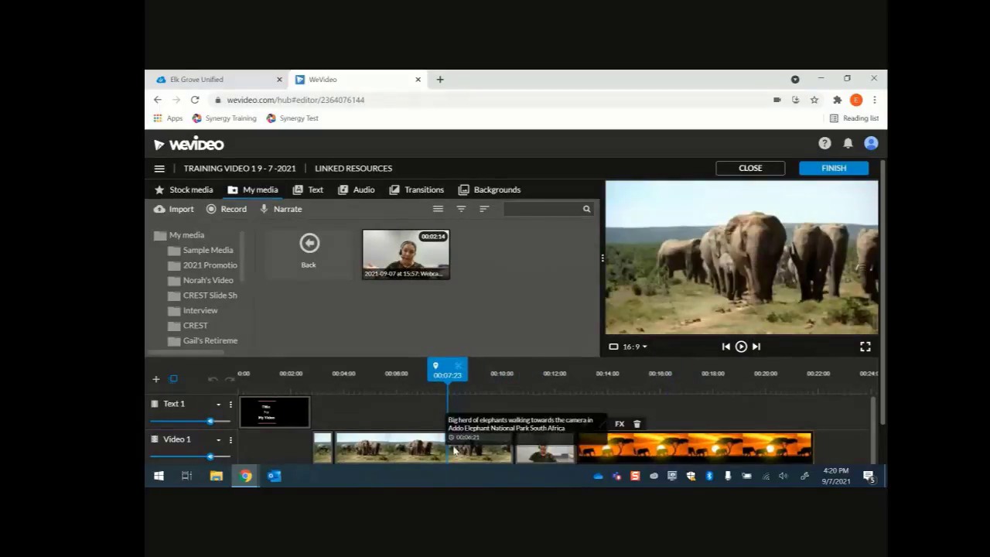
click(447, 445)
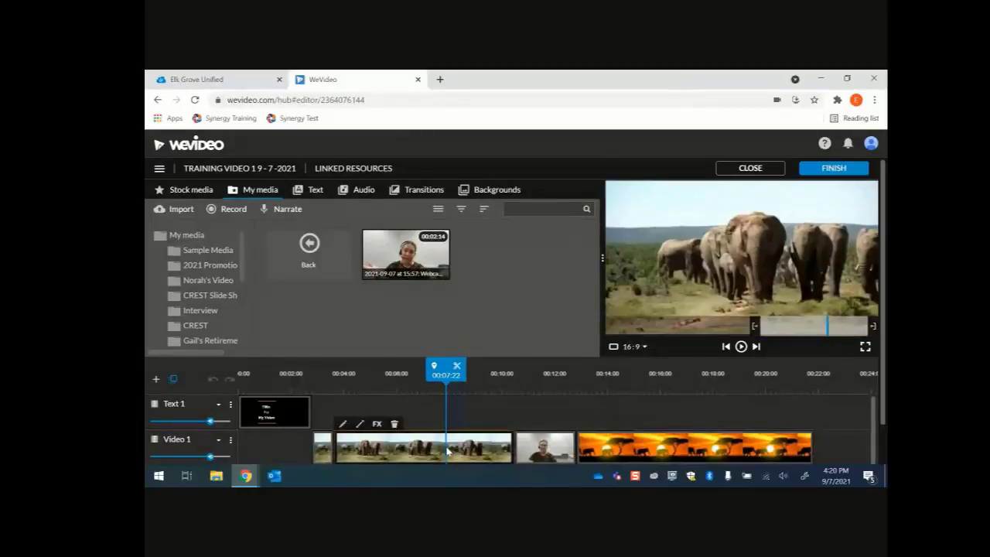
click(458, 366)
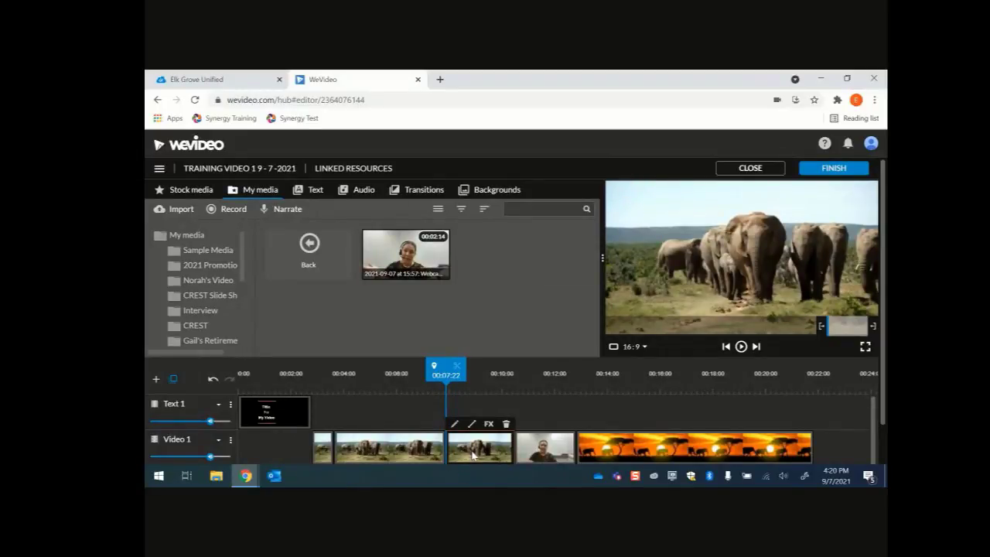
Delete the elephant herd piece after the 00:07:22 cut and undo the deletion
scroll(473, 455, down, 1)
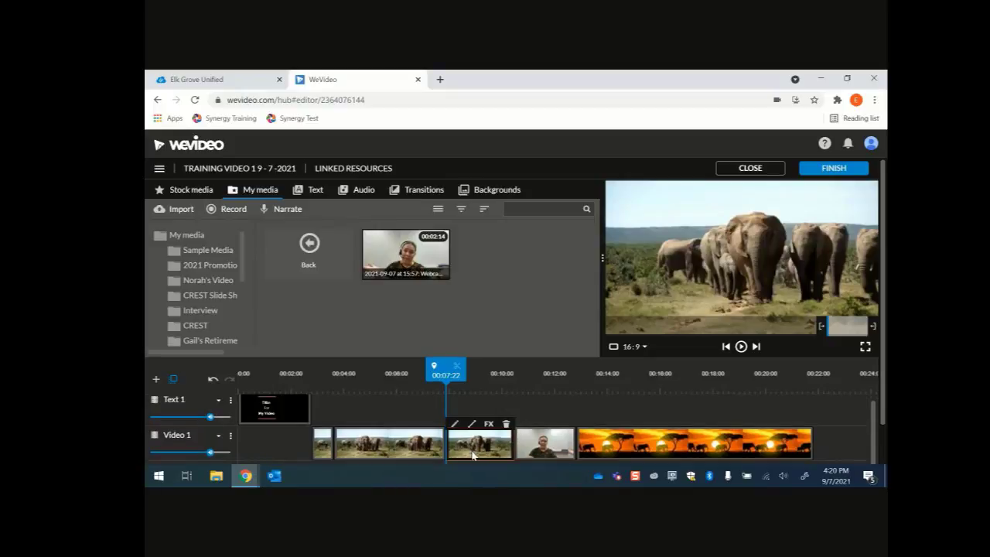
click(506, 425)
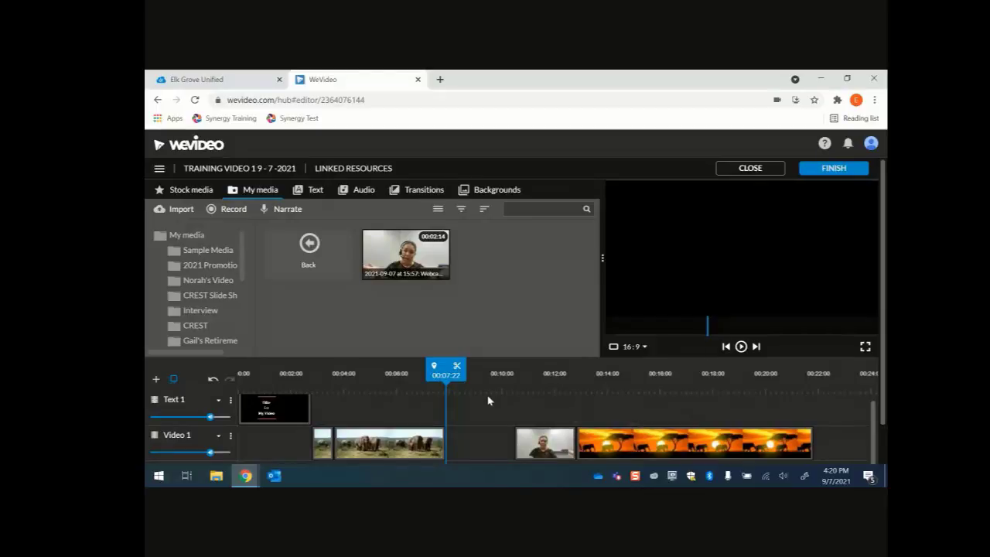
click(213, 379)
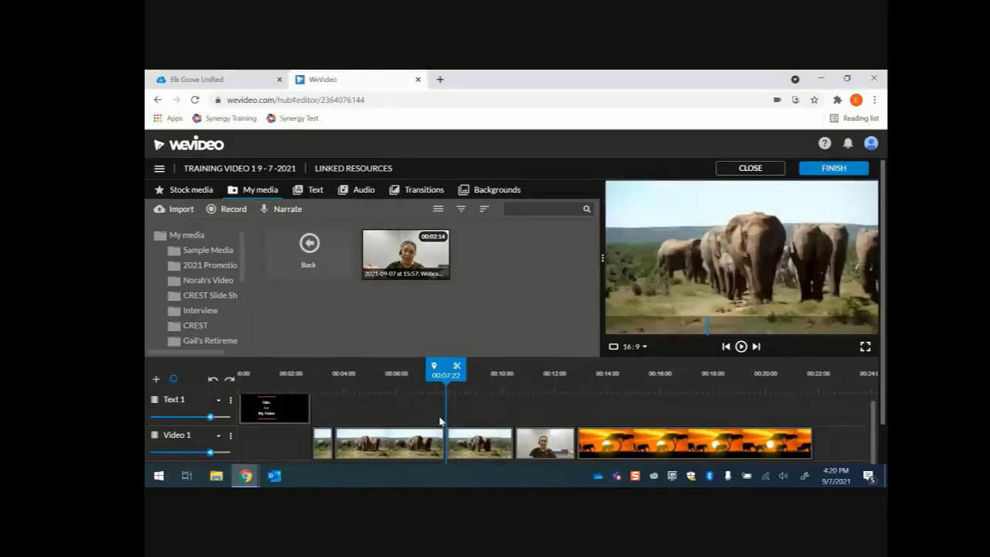
click(566, 450)
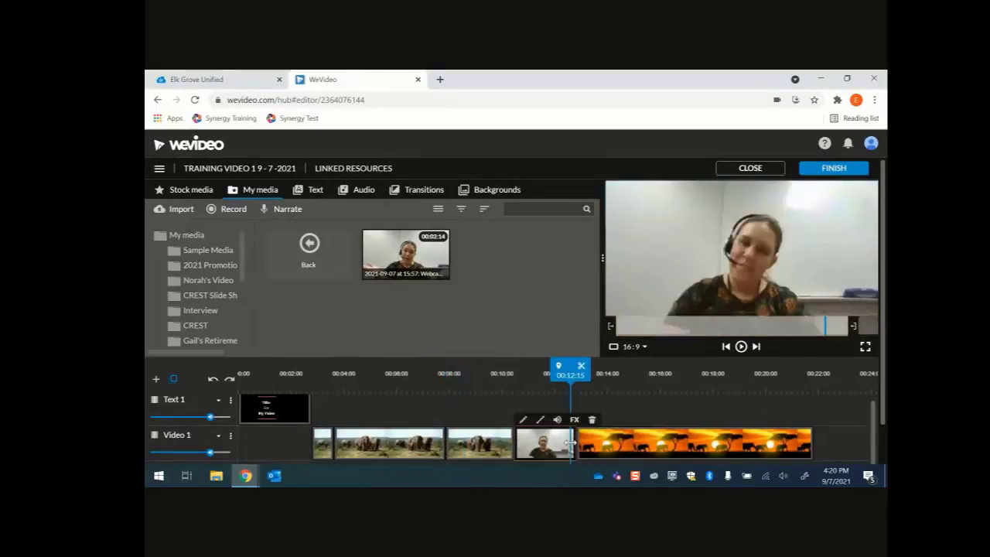
click(485, 455)
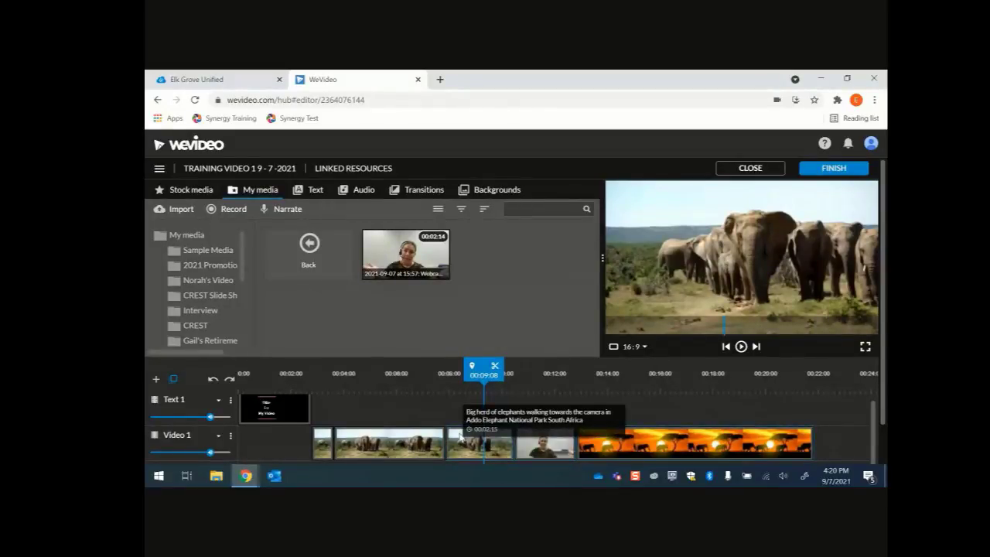
click(553, 450)
Open the Elephants Silhouette At Sunset clip for editing, examine its Transform settings and leave without saving
click(621, 450)
double_click(620, 450)
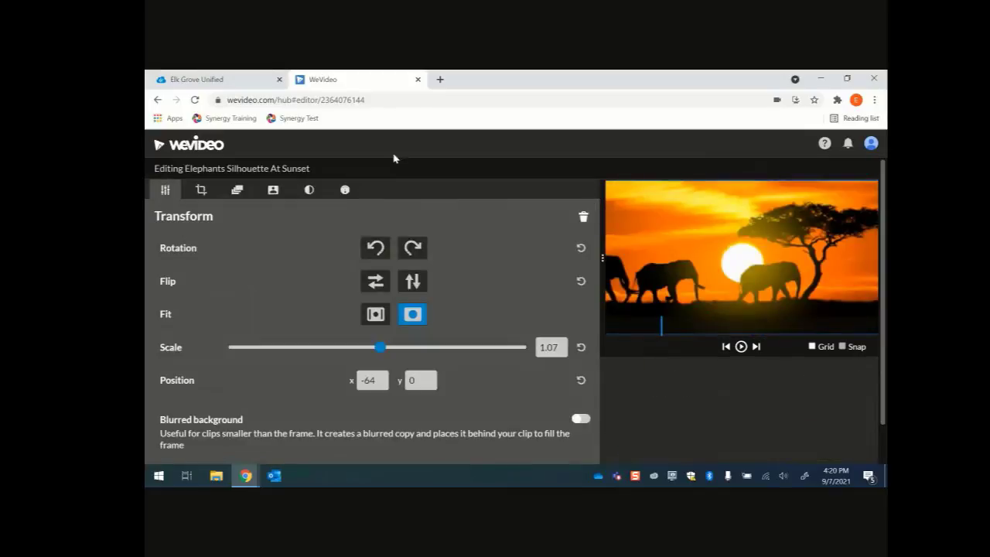
scroll(535, 457, down, 1)
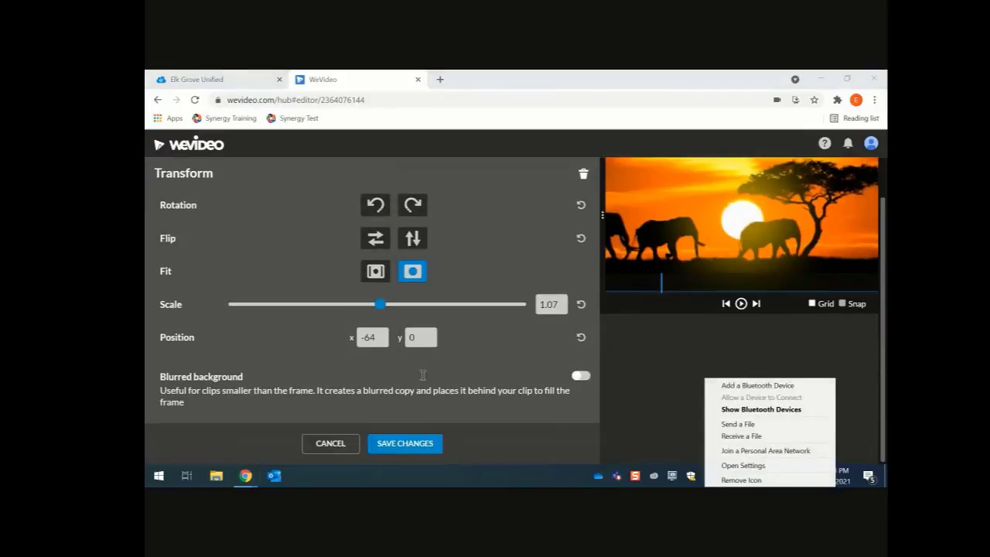
click(323, 447)
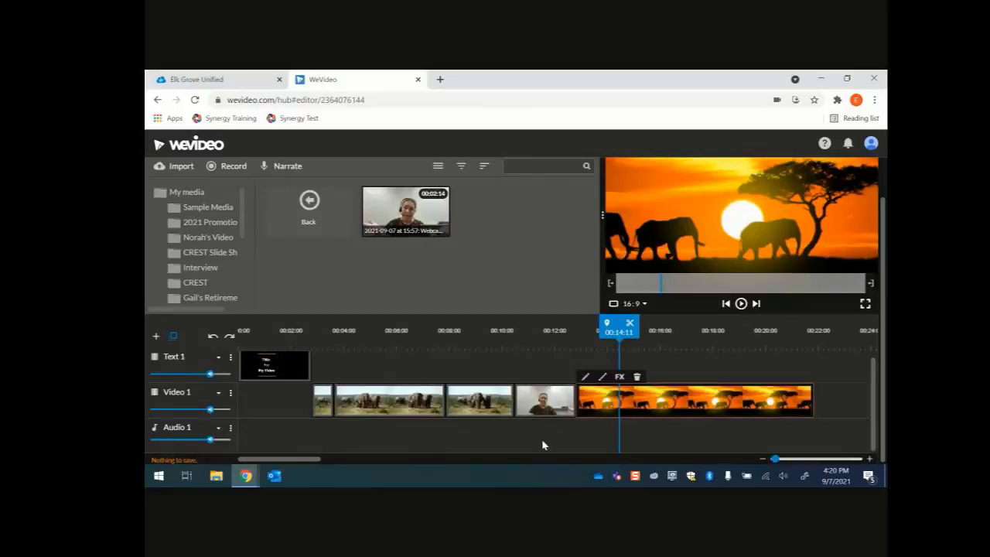
click(541, 414)
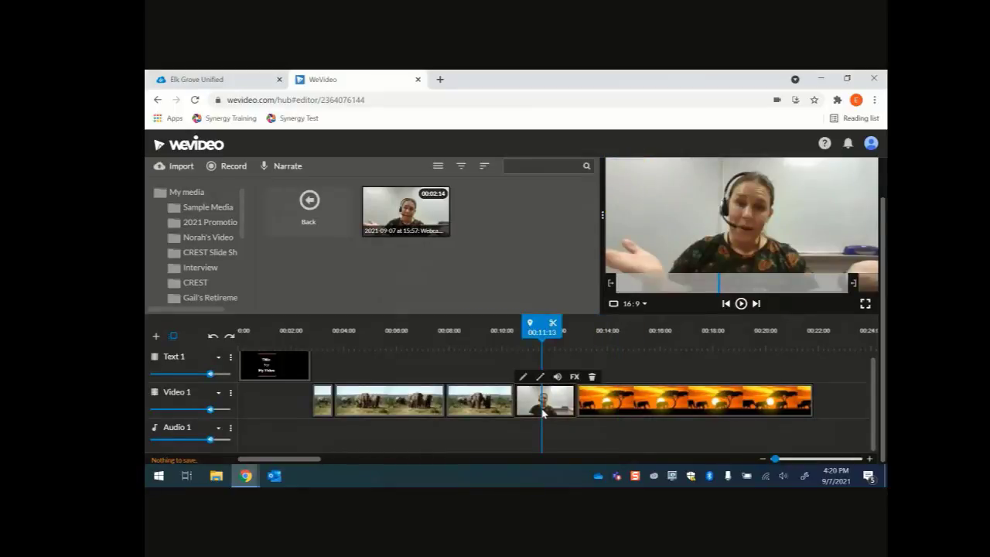
click(546, 437)
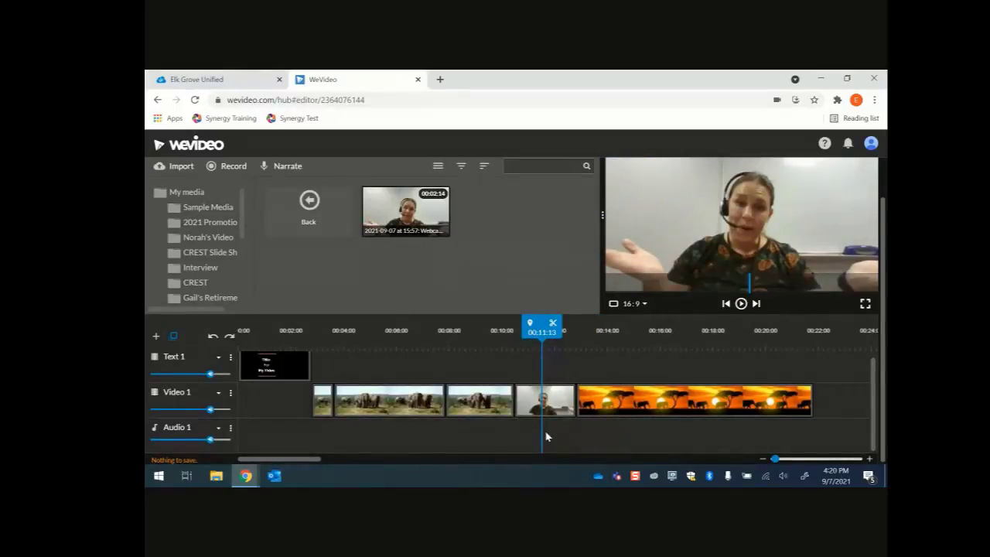
click(456, 412)
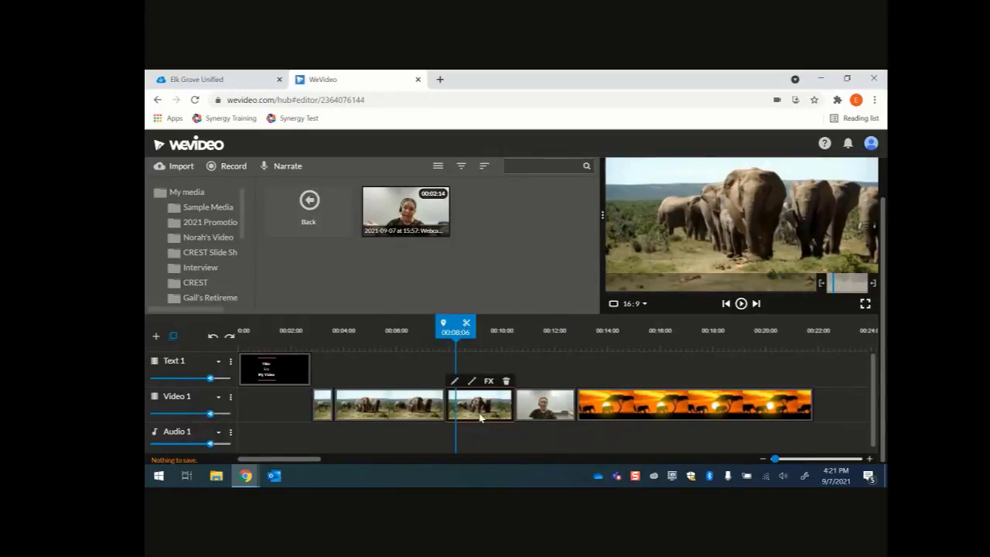
right_click(480, 417)
click(459, 430)
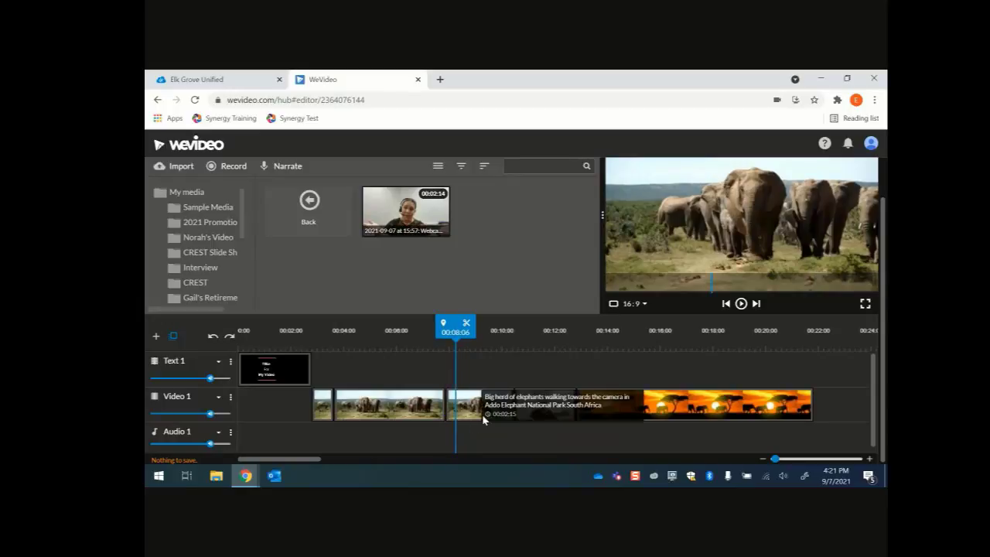
Split the last elephant herd piece at 00:09:07 and select the part before the cut
click(483, 418)
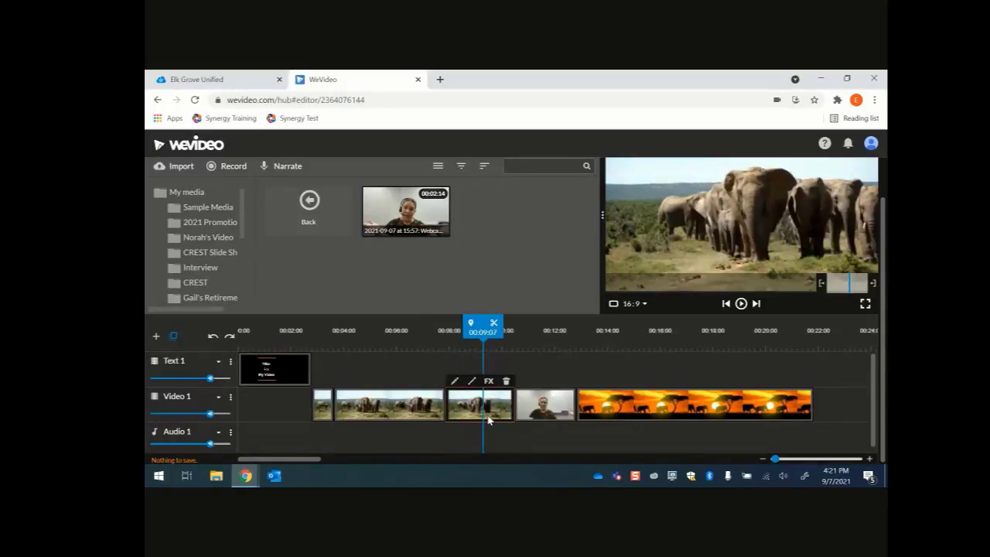
click(493, 323)
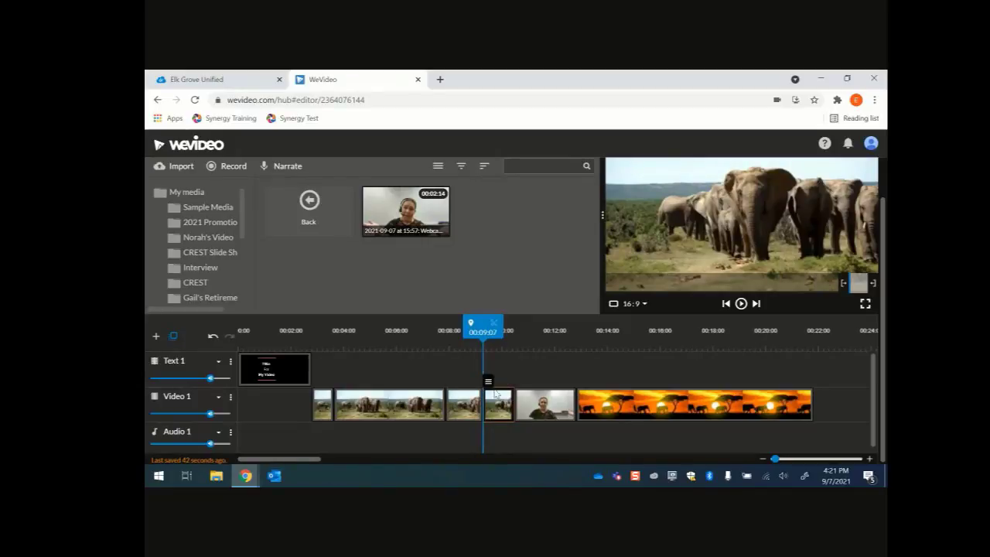
mouse_move(487, 386)
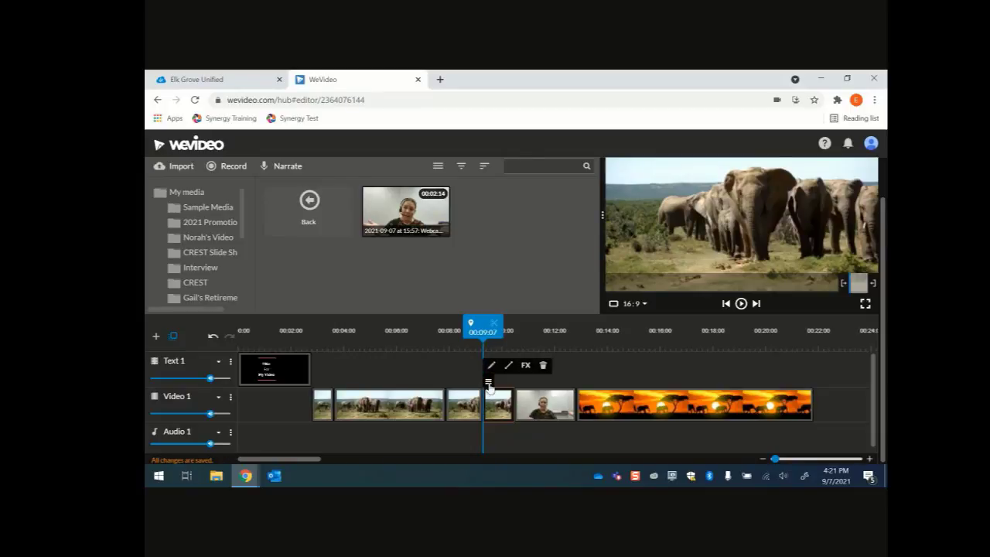
click(467, 404)
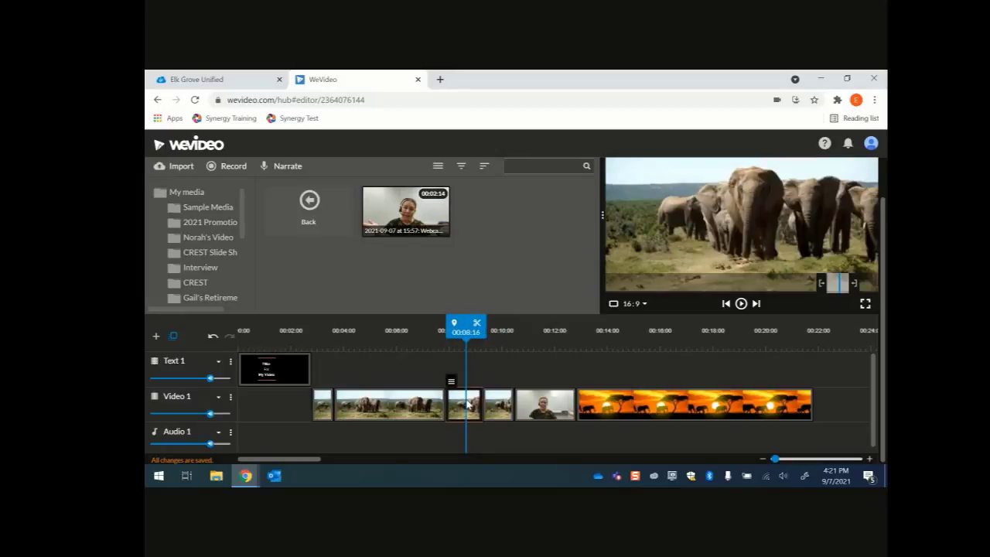
Compare the quick editing options of the last two elephant herd pieces and the webcam clip on the Video 1 track
mouse_move(453, 383)
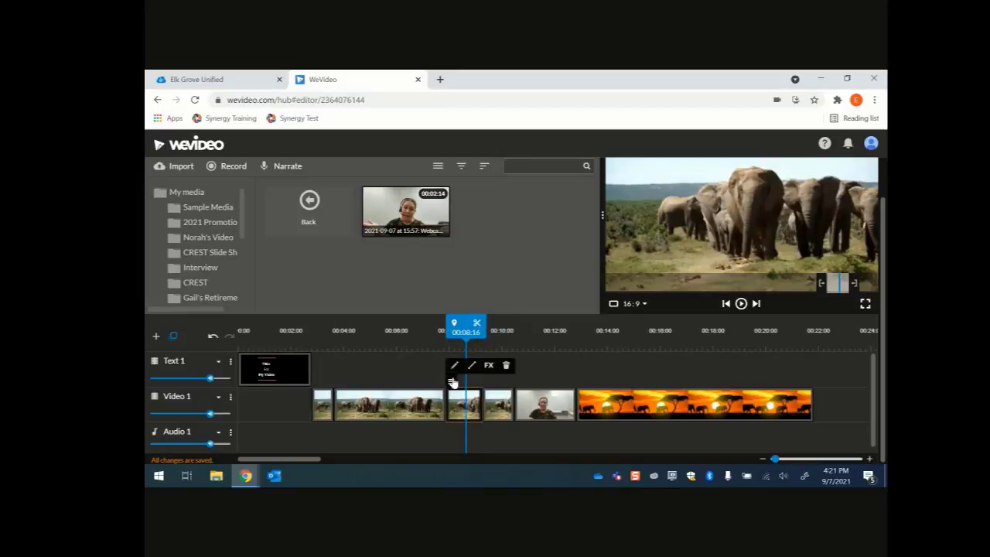
click(495, 403)
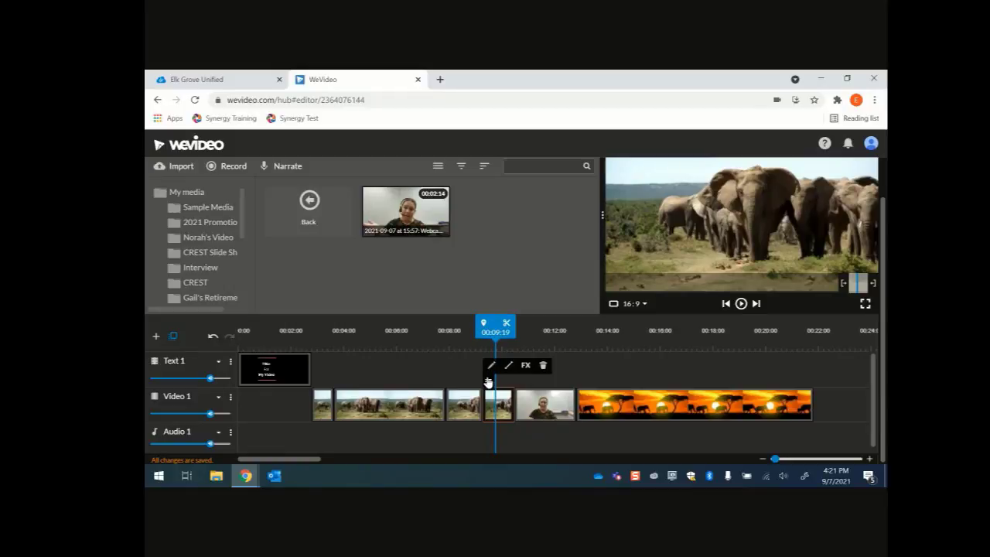
click(457, 403)
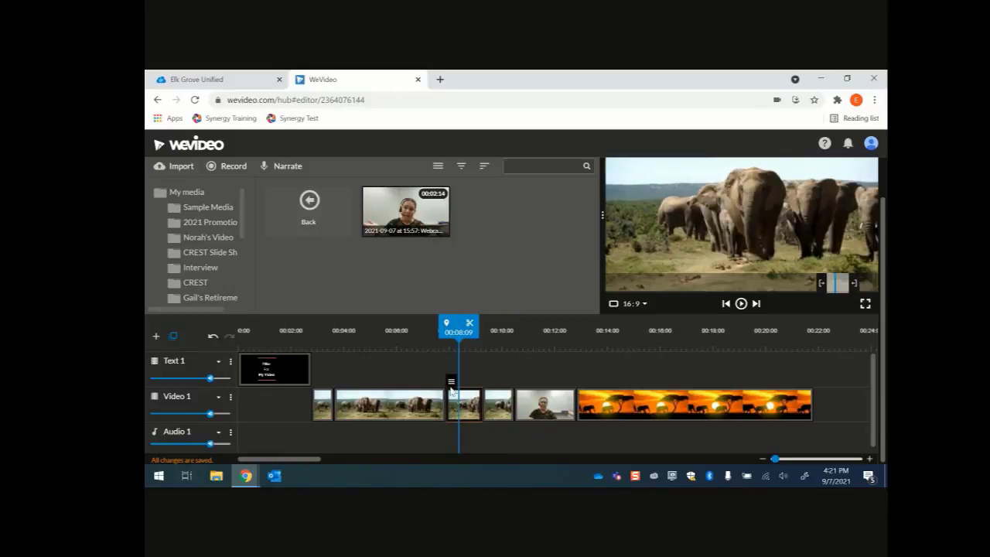
mouse_move(452, 384)
click(553, 402)
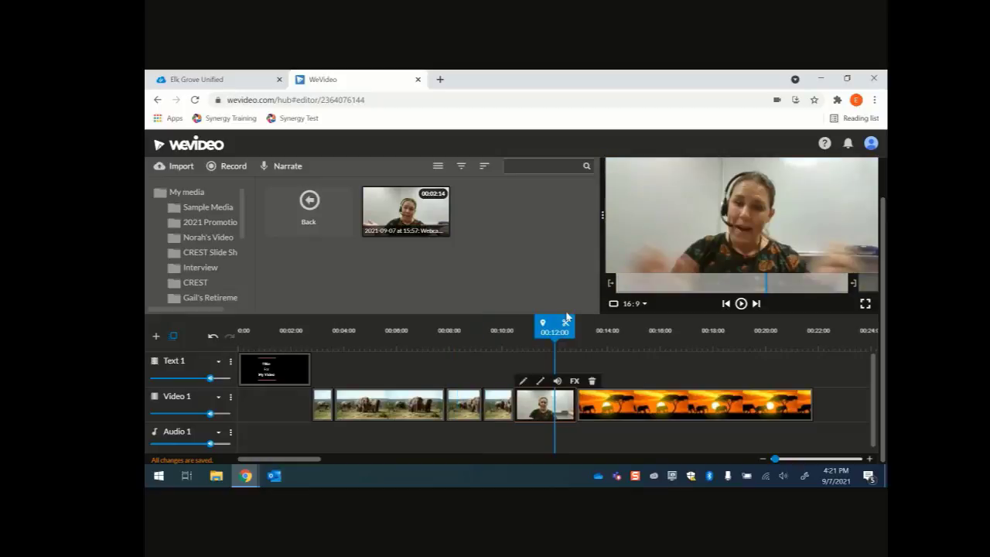
drag(560, 323, 495, 449)
click(496, 414)
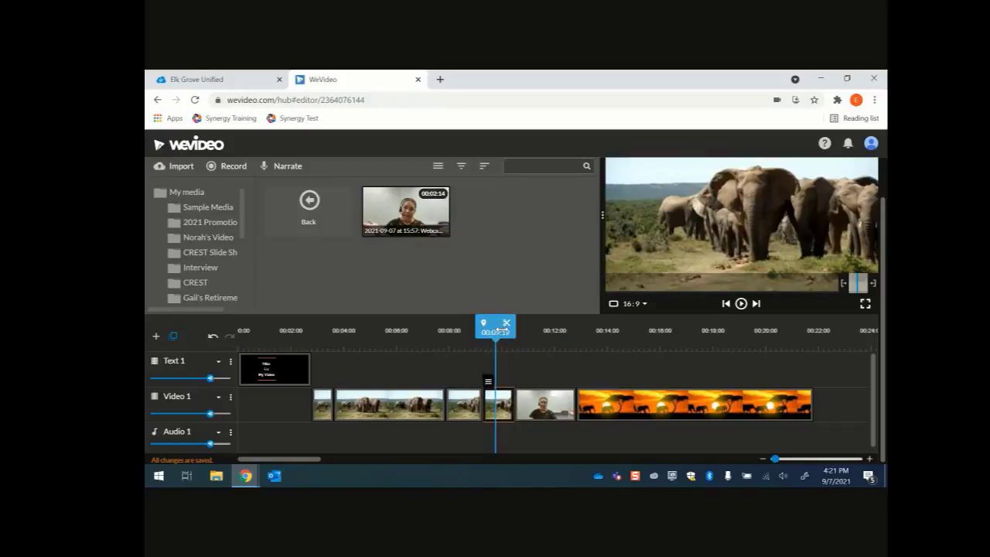
Split the webcam clip on the Video 1 track at 00:11:13
drag(496, 331, 541, 331)
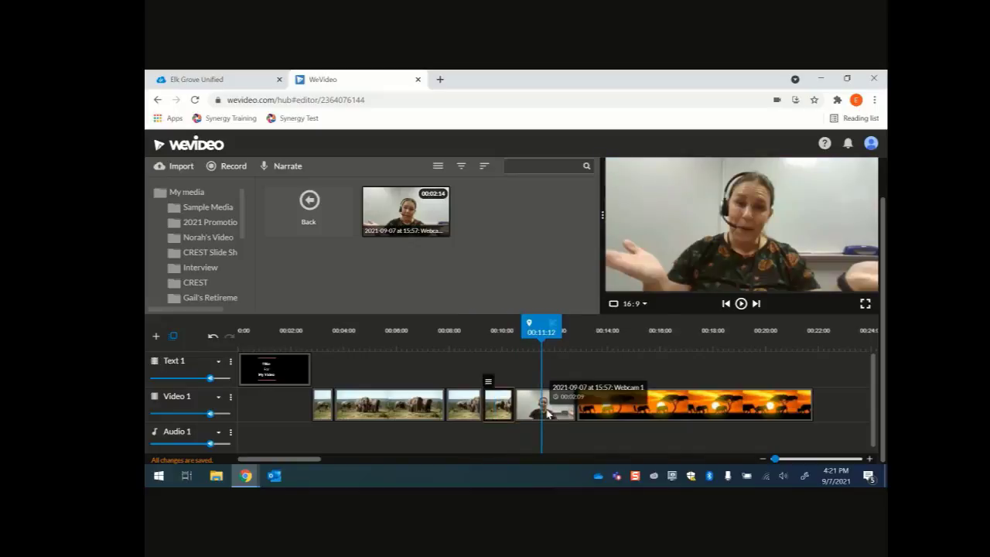
click(544, 412)
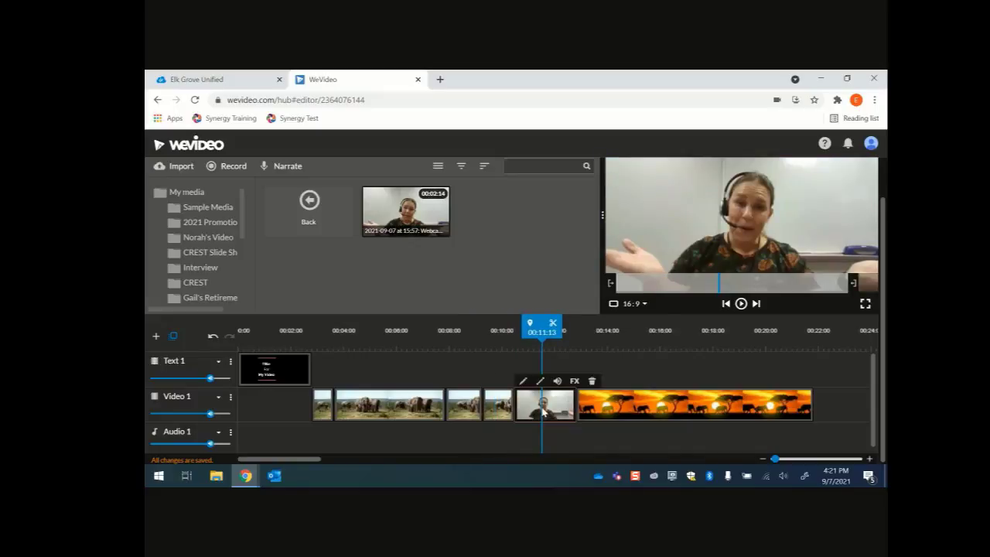
click(553, 323)
mouse_move(546, 385)
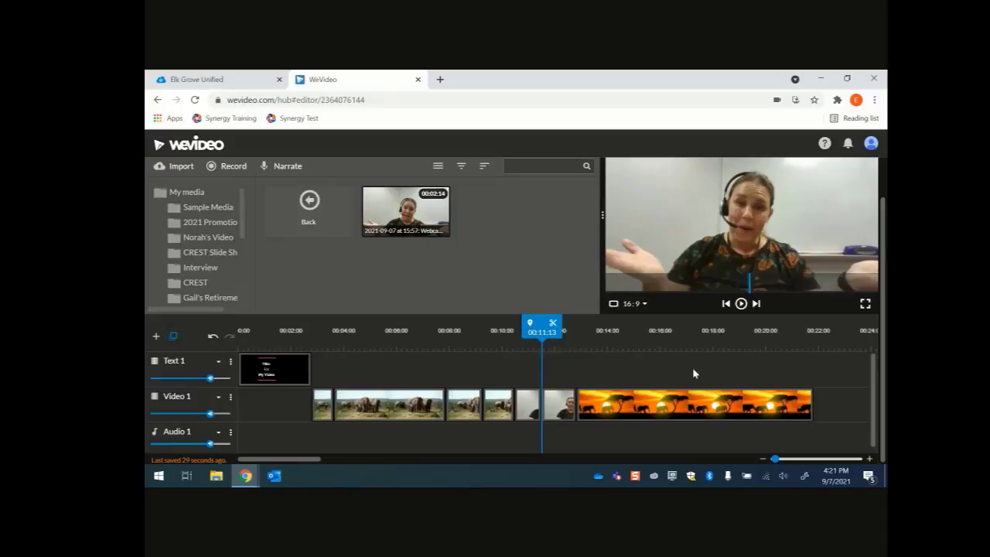
Compare the quick options of the second webcam piece and the sunset clip, and examine the webcam piece's volume and fade controls
drag(534, 331, 423, 331)
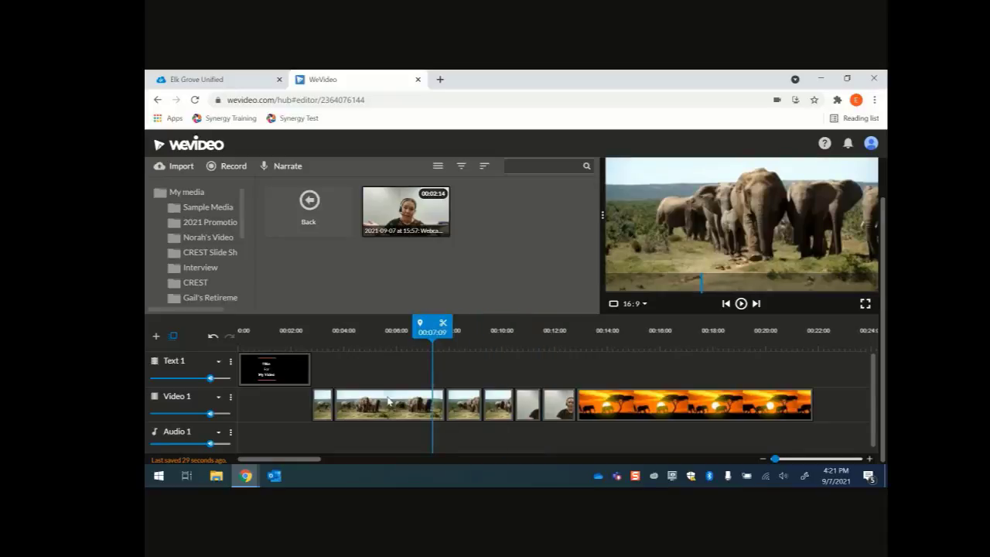
click(560, 410)
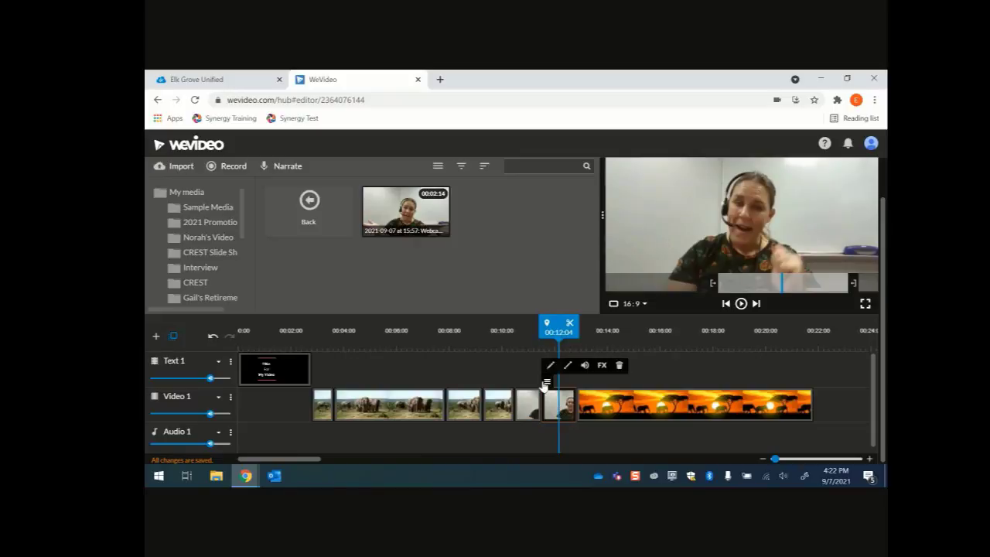
click(611, 406)
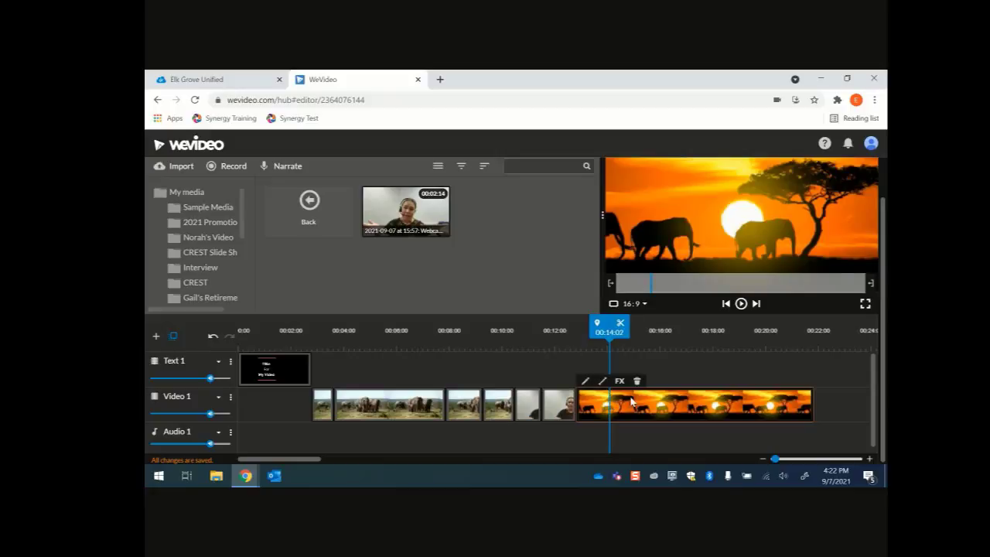
click(553, 405)
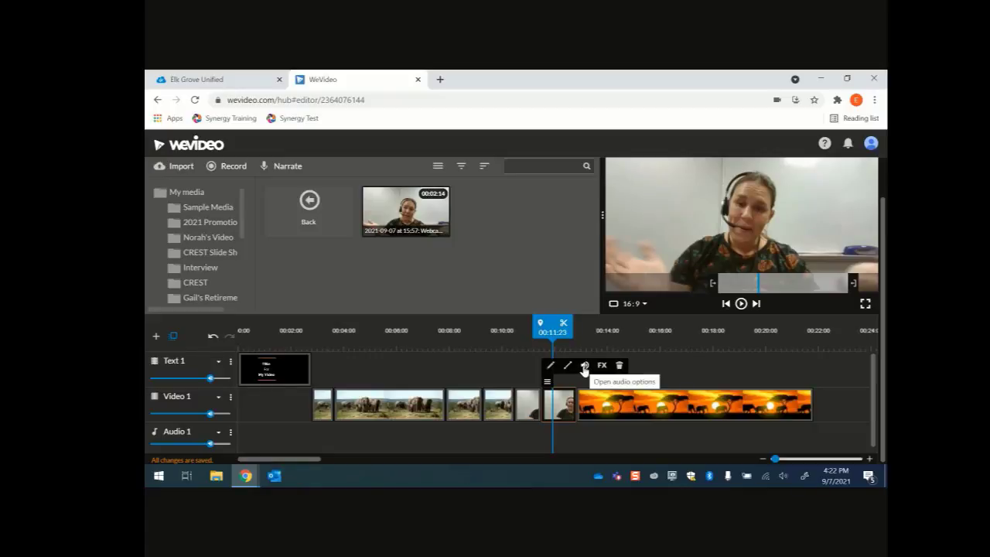
click(584, 367)
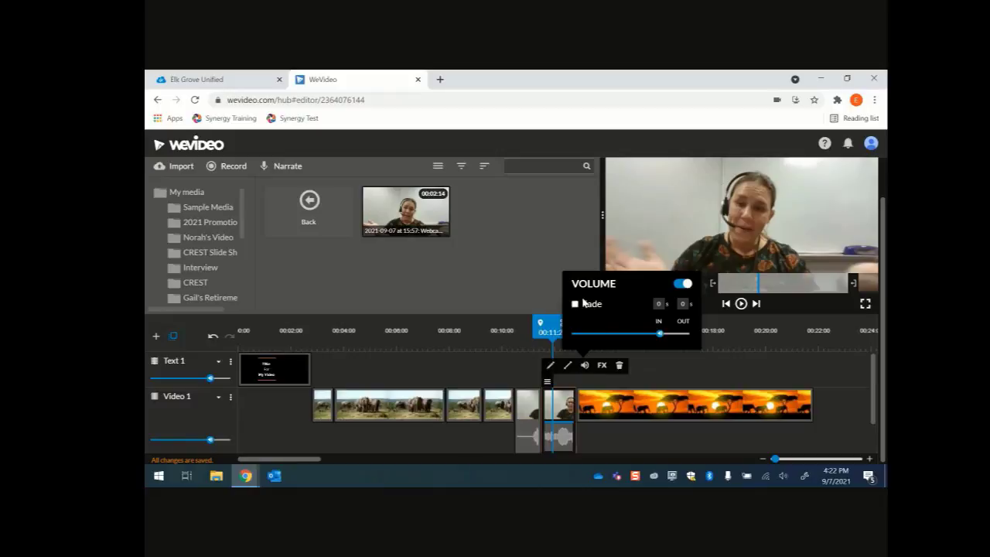
mouse_move(659, 326)
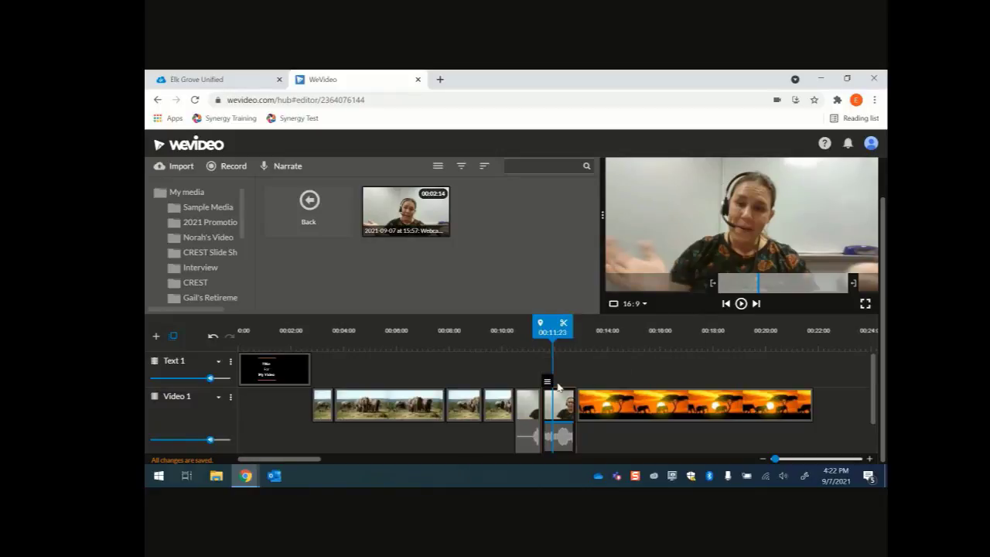
mouse_move(548, 379)
Open the second webcam piece for editing, scale it to 1.04 and reposition it in the frame to about x -50, y 47
double_click(558, 410)
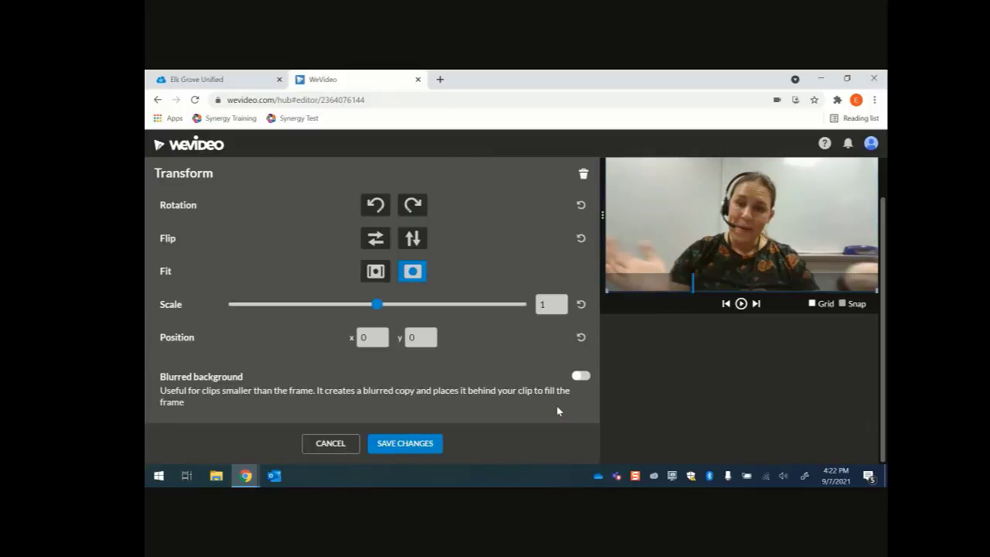
scroll(370, 364, up, 1)
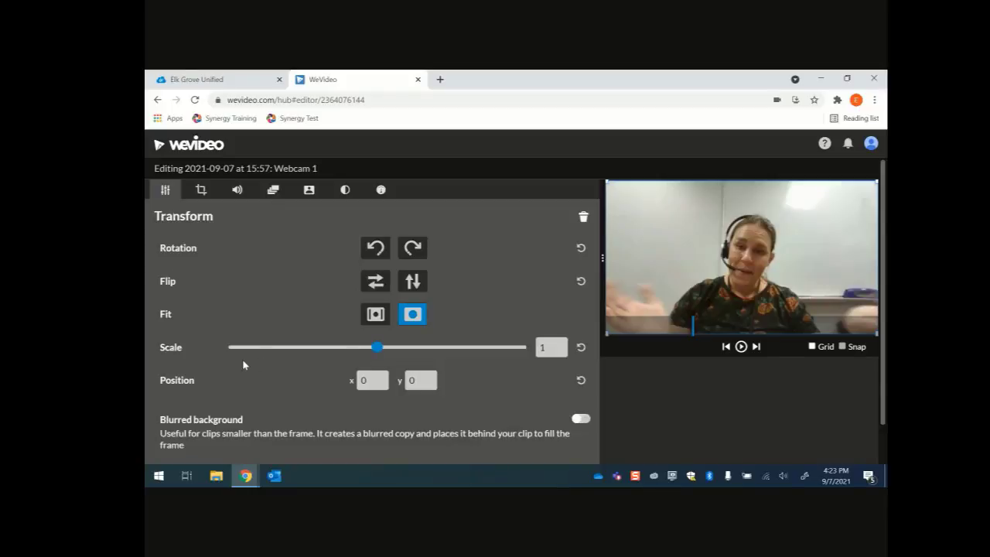
mouse_move(380, 352)
mouse_down()
mouse_move(400, 350)
mouse_move(383, 353)
mouse_up()
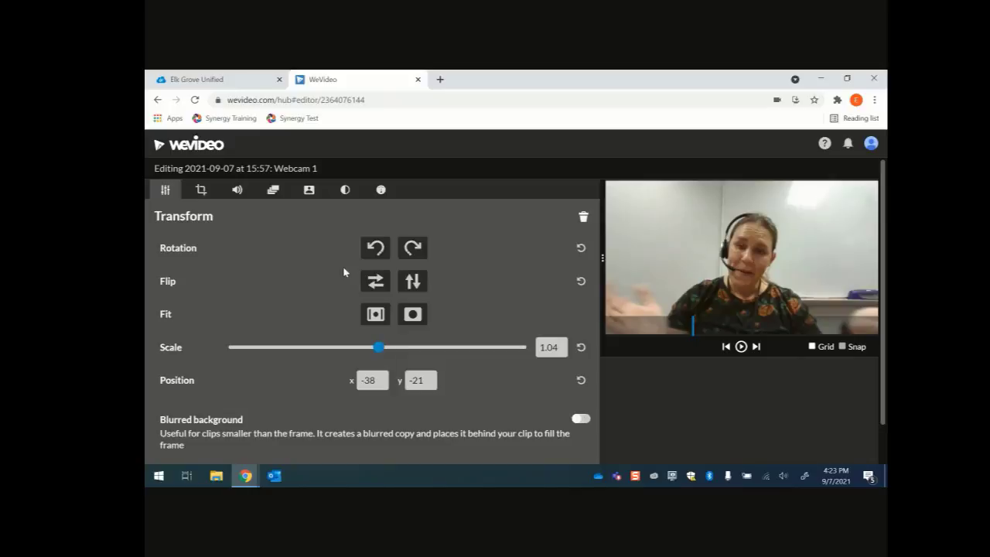
mouse_move(708, 281)
mouse_down()
mouse_move(688, 320)
mouse_move(704, 292)
mouse_up()
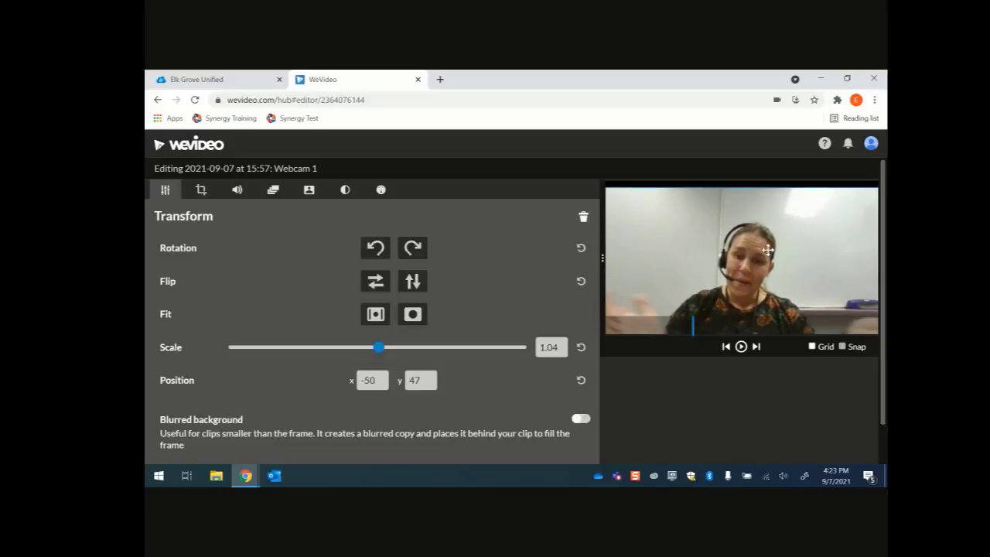
Examine the webcam piece's Crop settings and its Volume settings, including the Mute option
click(203, 191)
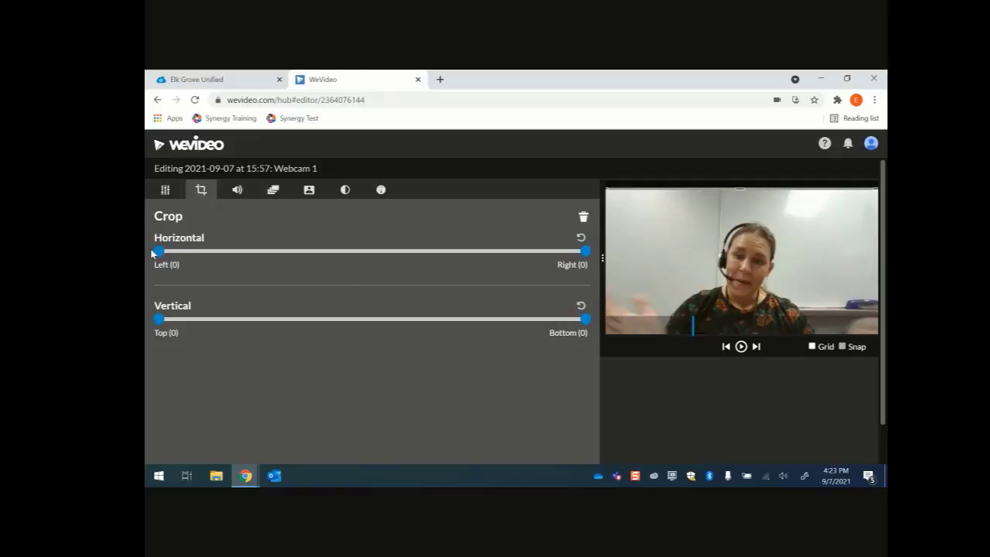
click(236, 191)
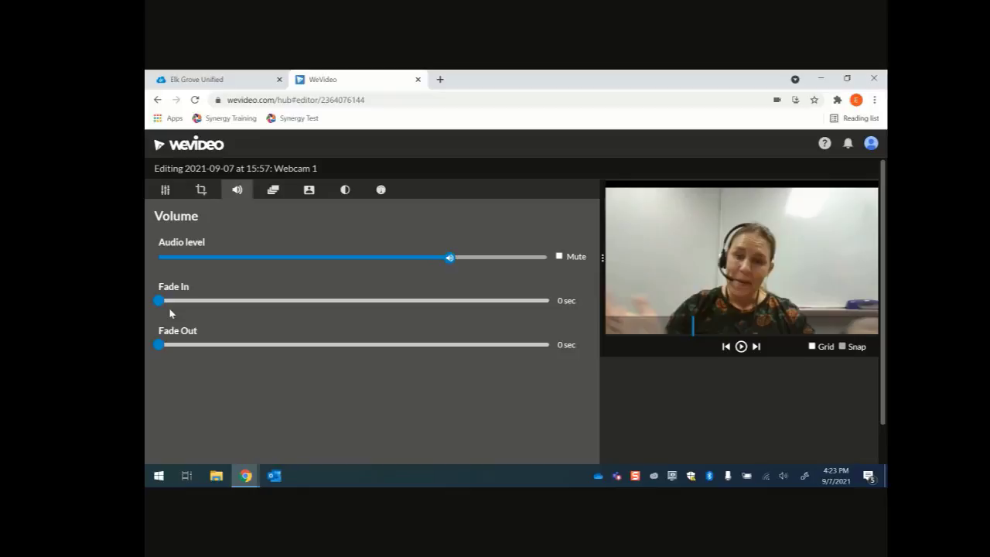
click(560, 257)
Turn on Fade in the webcam piece's Animation settings and show the detailed fade-in and fade-out values
click(275, 193)
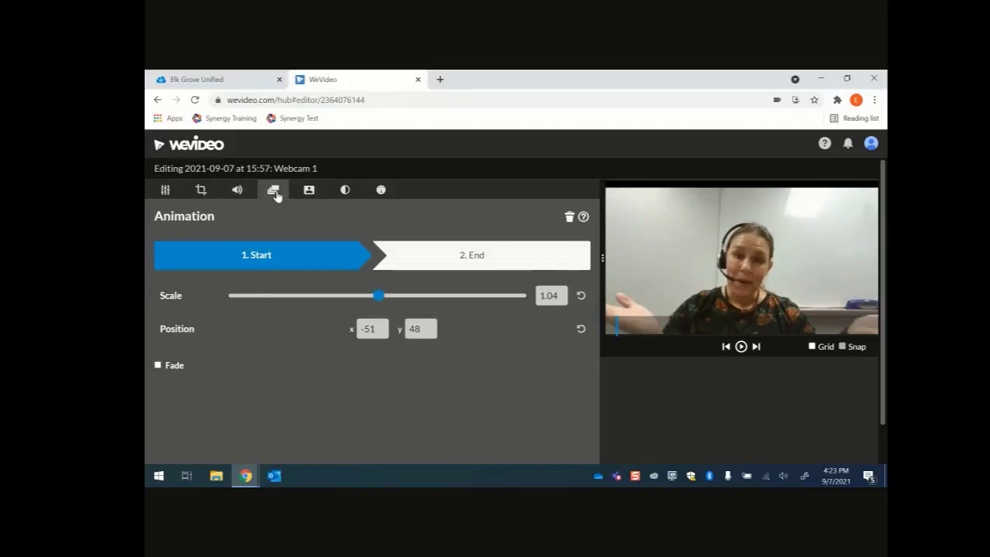
click(159, 366)
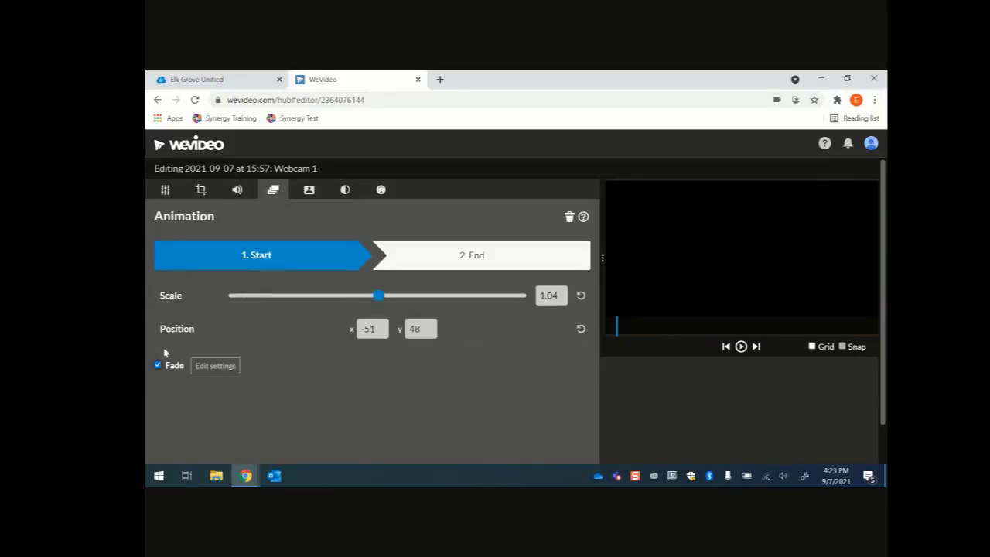
click(205, 370)
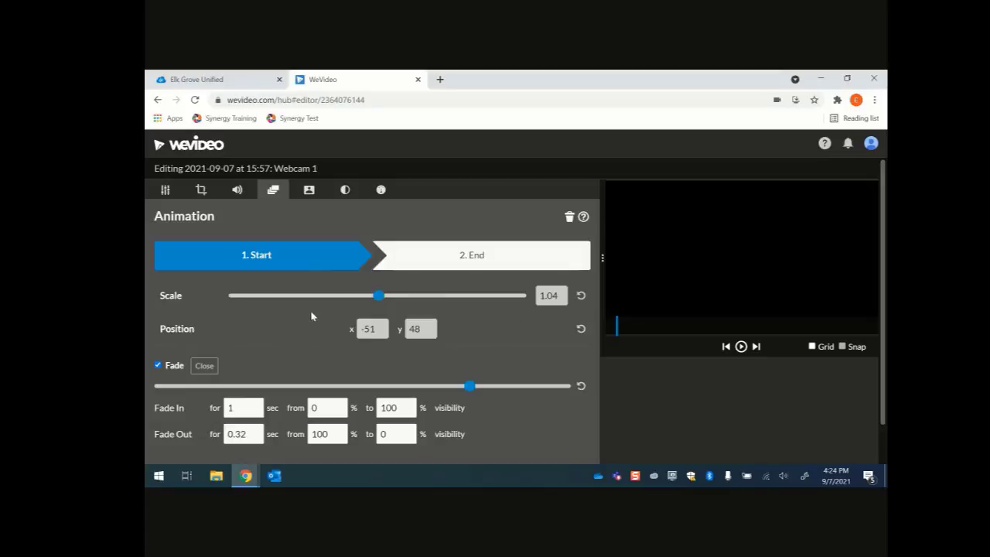
Examine the webcam piece's Color Keying, Color and Speed settings, and leave the clip editor without saving
click(310, 195)
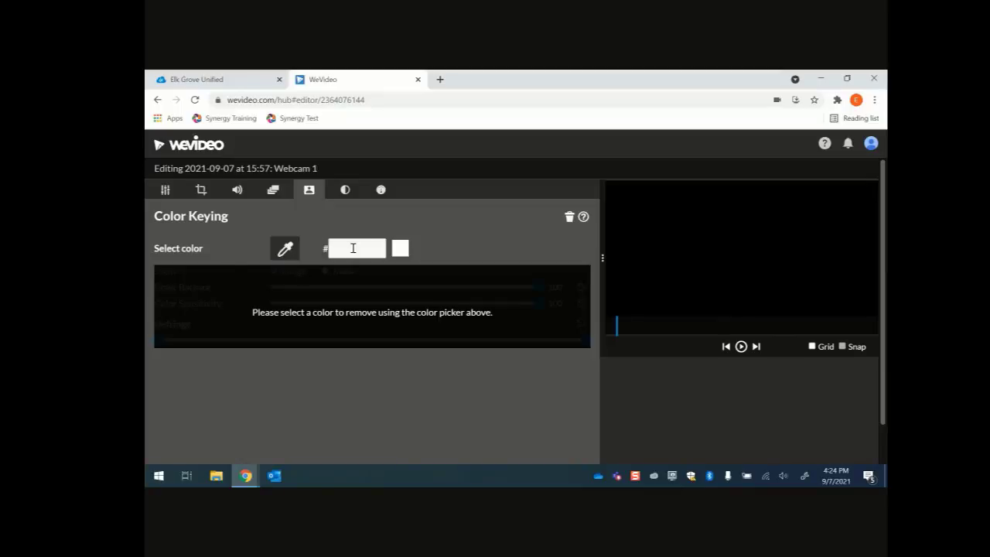
click(284, 247)
click(345, 190)
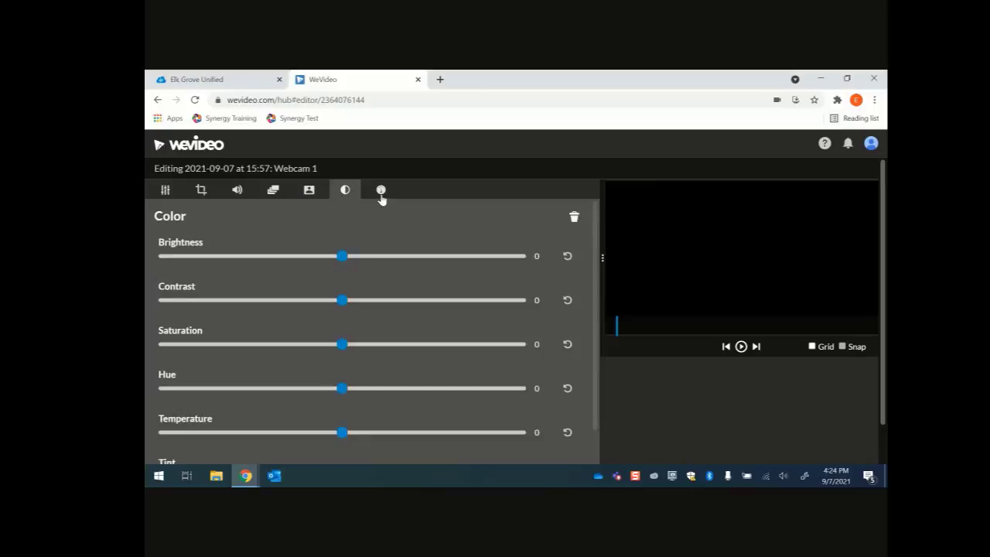
click(381, 193)
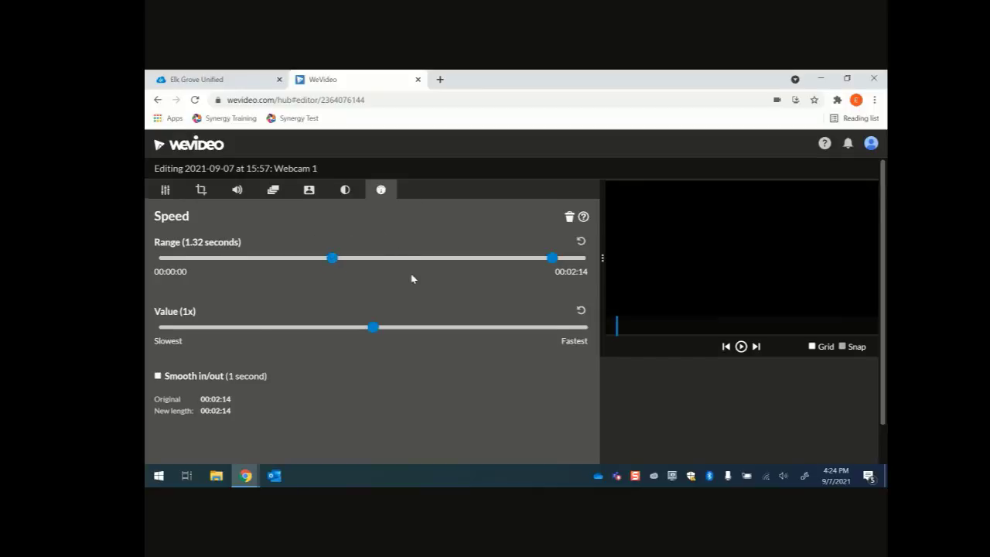
scroll(411, 278, down, 2)
click(333, 447)
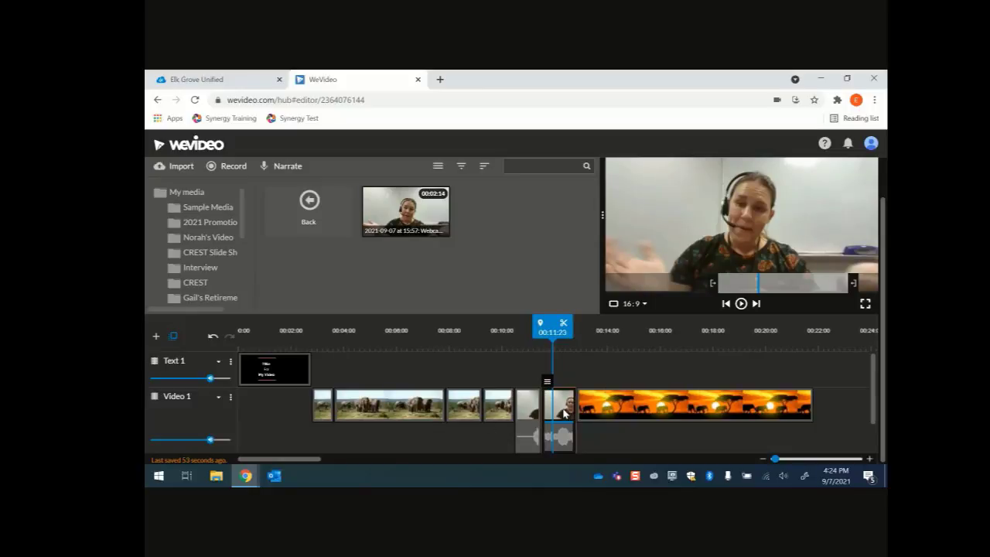
Show the top level of My media and check the second webcam piece's quick options on the timeline
click(173, 194)
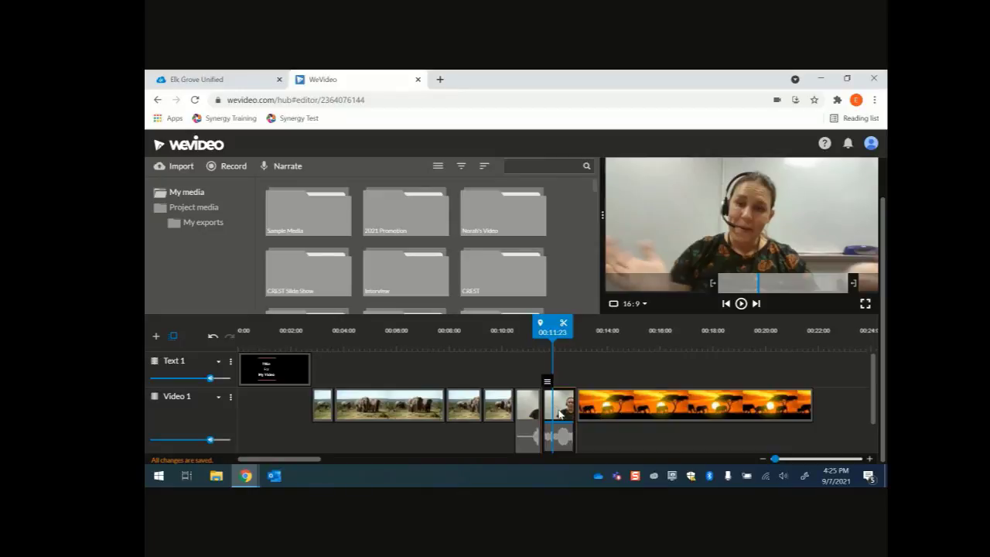
mouse_move(549, 384)
drag(549, 385, 568, 404)
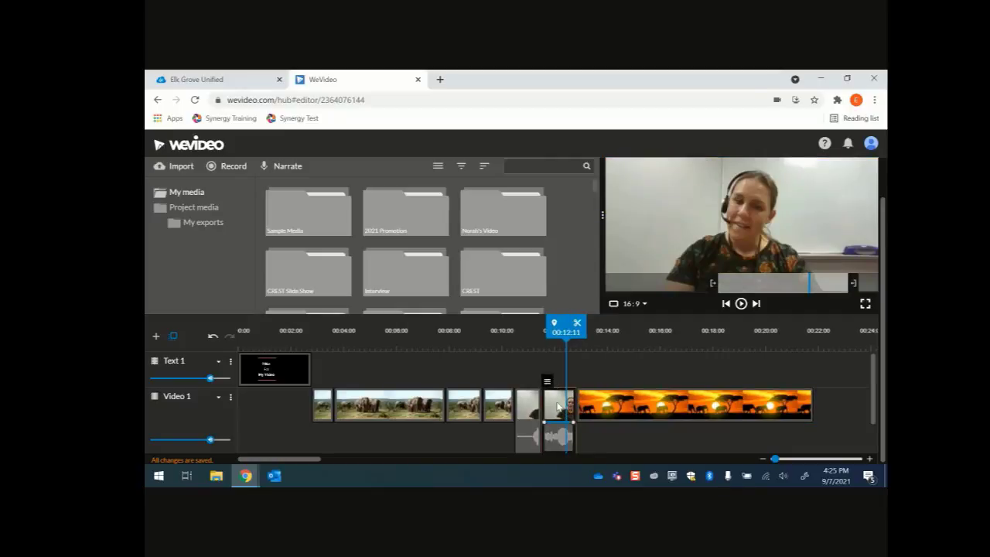
mouse_move(548, 384)
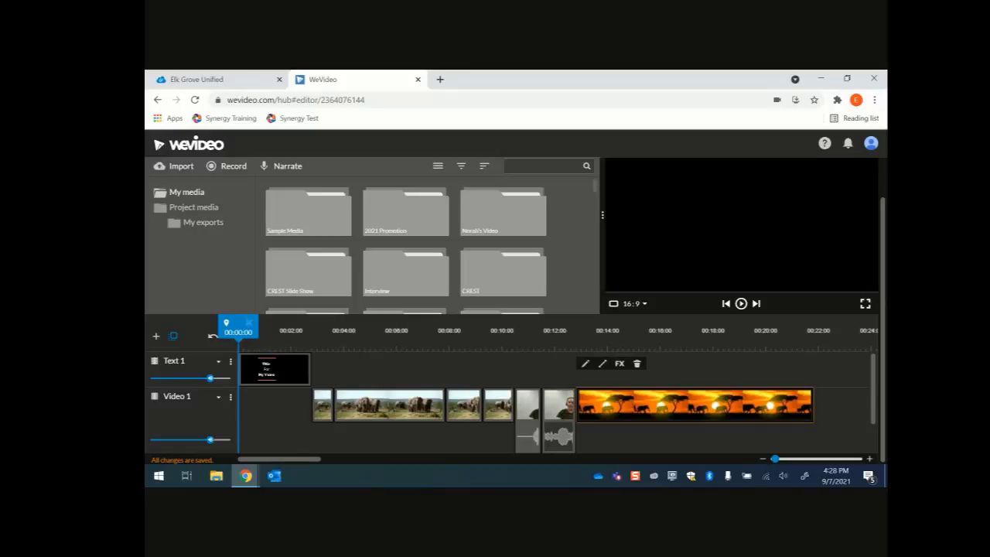
View the elephants results in the stock media library and return to the My media folders
scroll(276, 434, up, 1)
scroll(277, 439, down, 1)
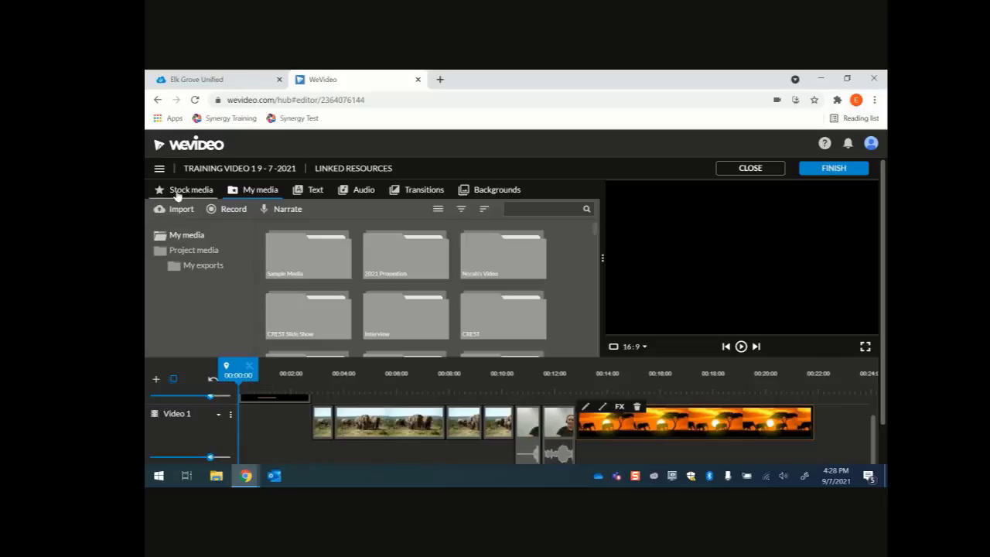
click(188, 191)
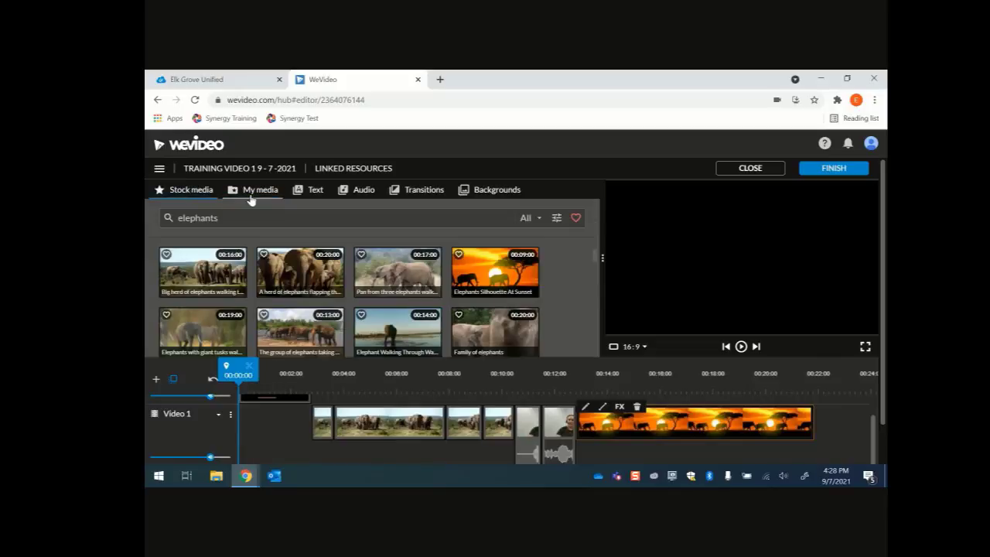
click(251, 198)
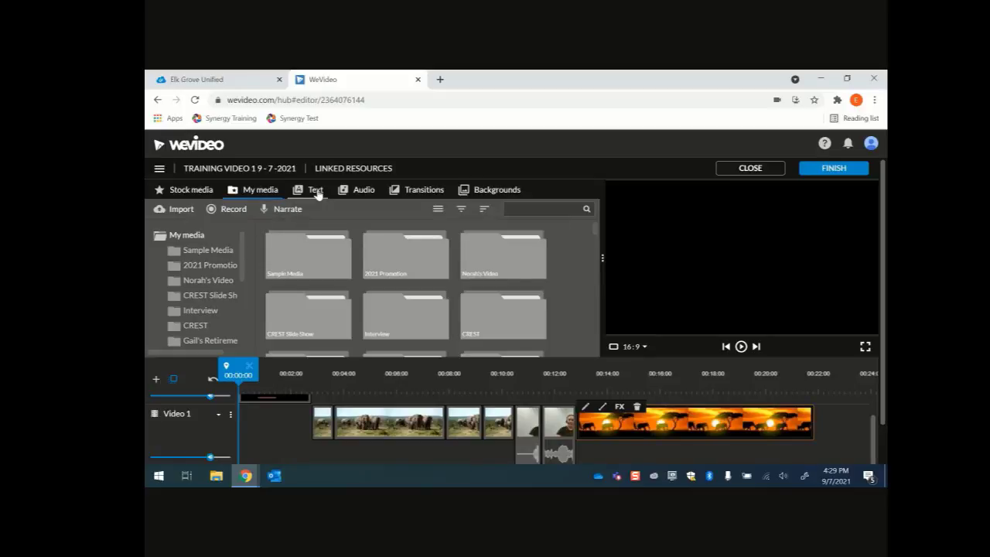
Browse the Motion text templates through the title and lower third designs
click(316, 190)
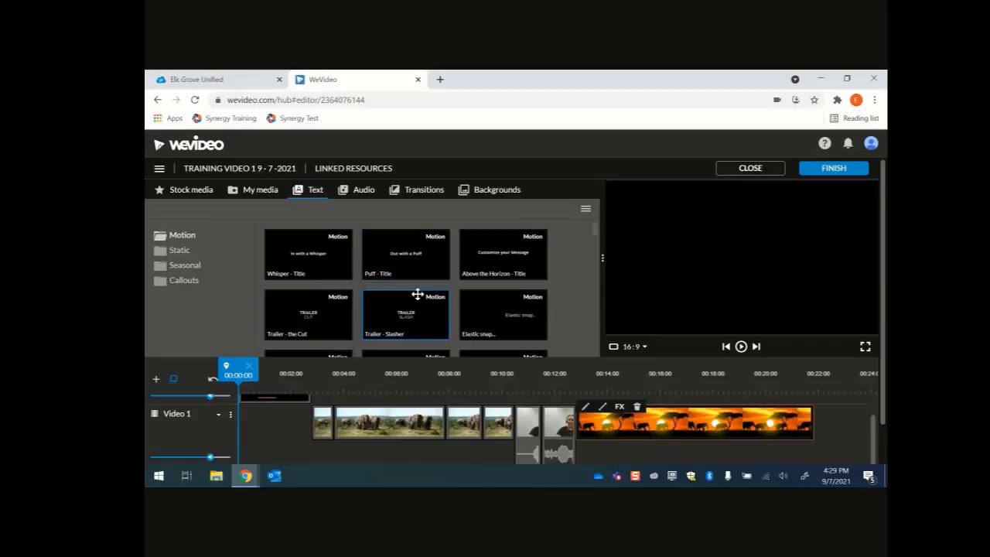
scroll(349, 310, down, 4)
scroll(349, 309, down, 3)
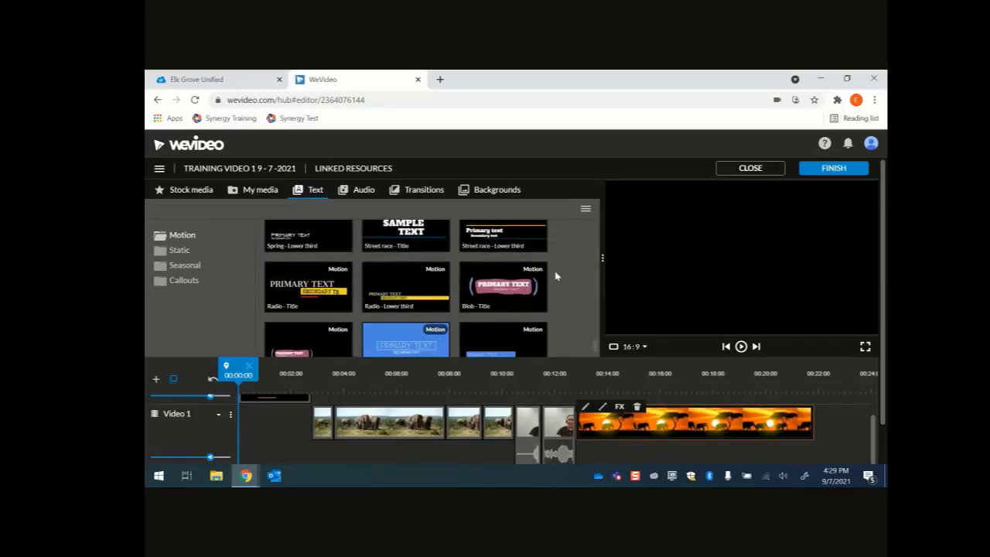
Look past the remaining Motion text templates and examine the Free and Premium folders of the audio library
scroll(400, 247, down, 5)
click(356, 198)
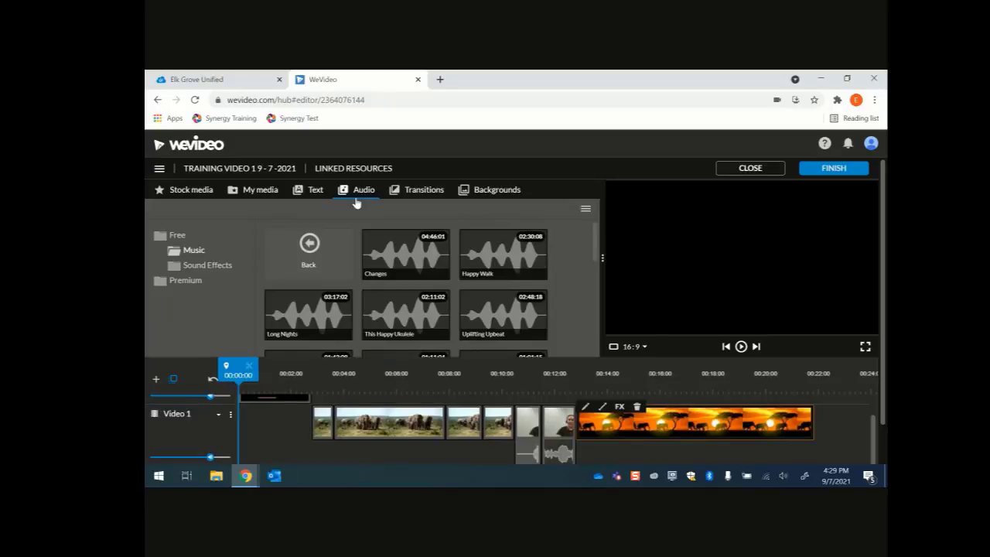
click(188, 280)
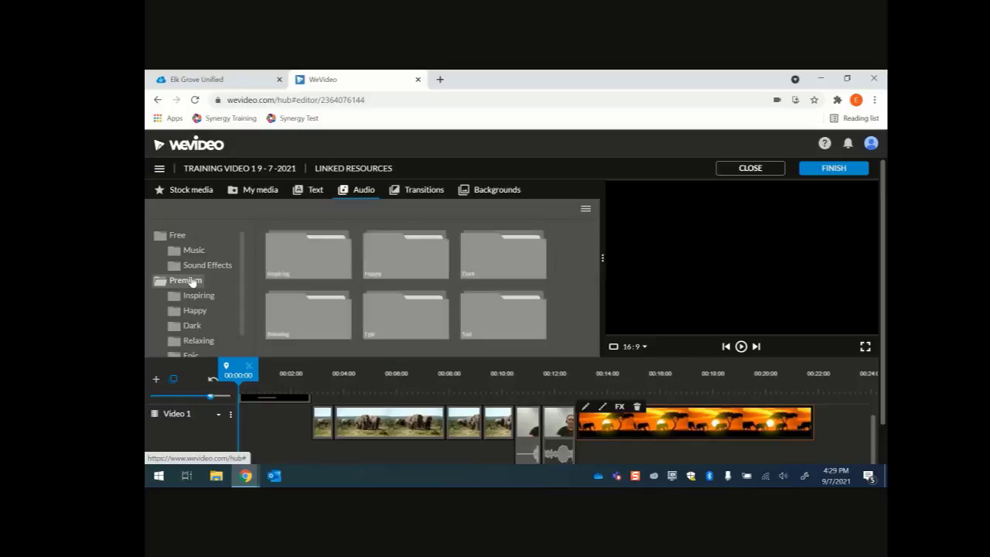
scroll(188, 292, down, 4)
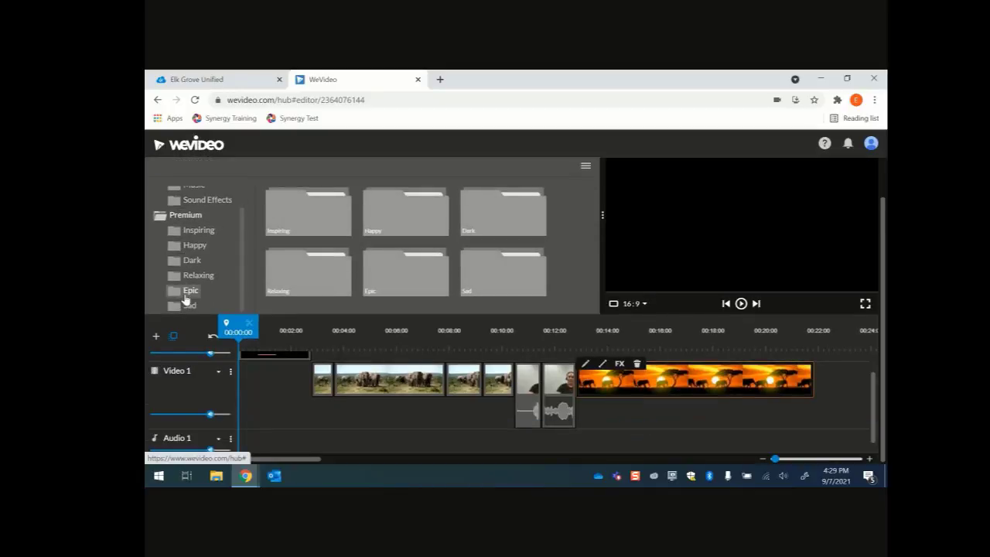
scroll(185, 300, up, 3)
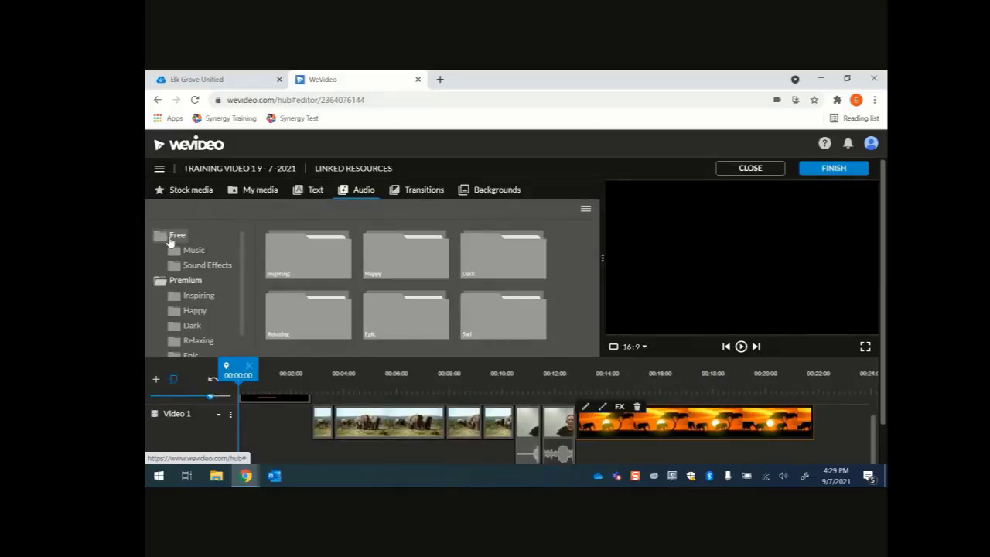
Preview the track "Changes" from the Premium Inspiring audio folder
click(302, 265)
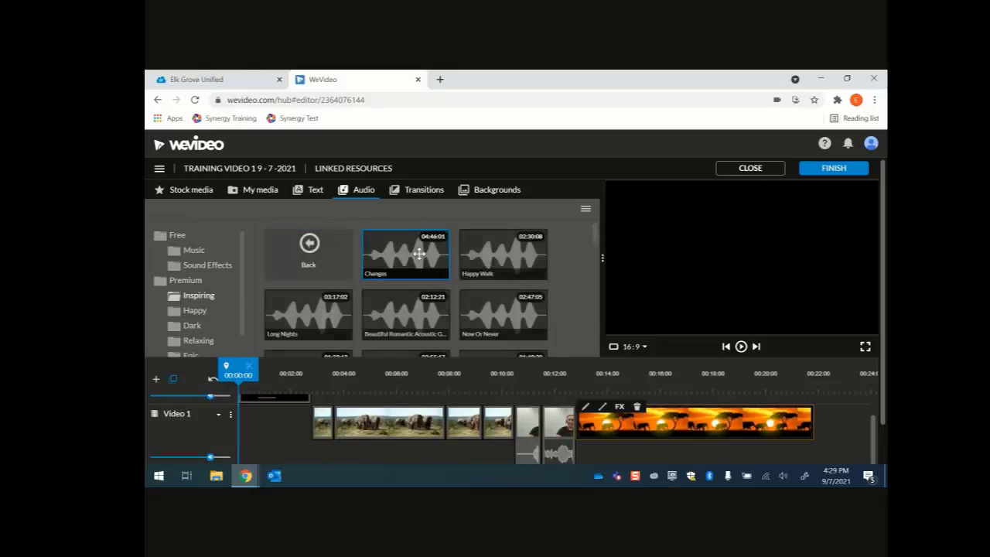
click(439, 261)
click(741, 347)
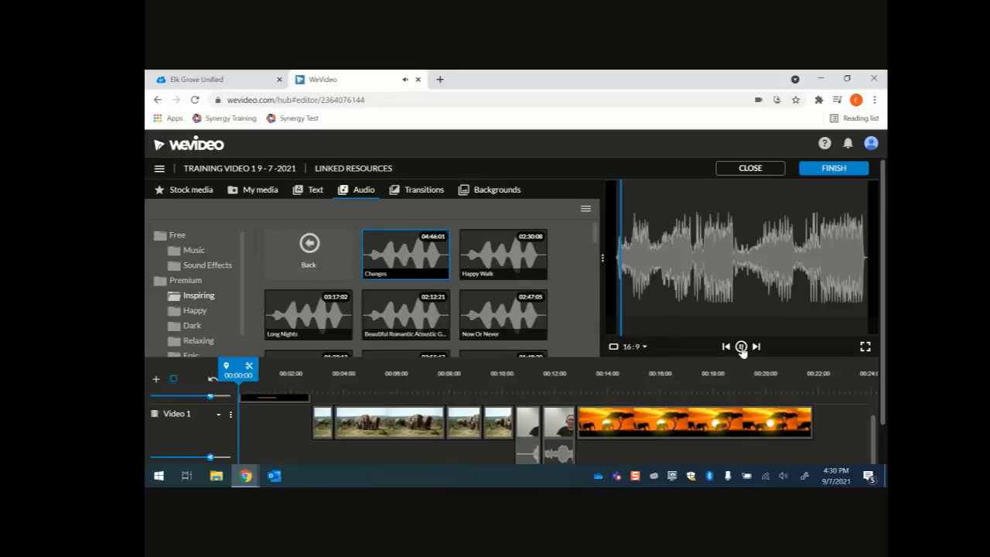
click(741, 348)
Add the "Changes" music track to Audio 1 at the start of the timeline
scroll(420, 310, down, 2)
scroll(418, 308, up, 1)
drag(386, 243, 287, 473)
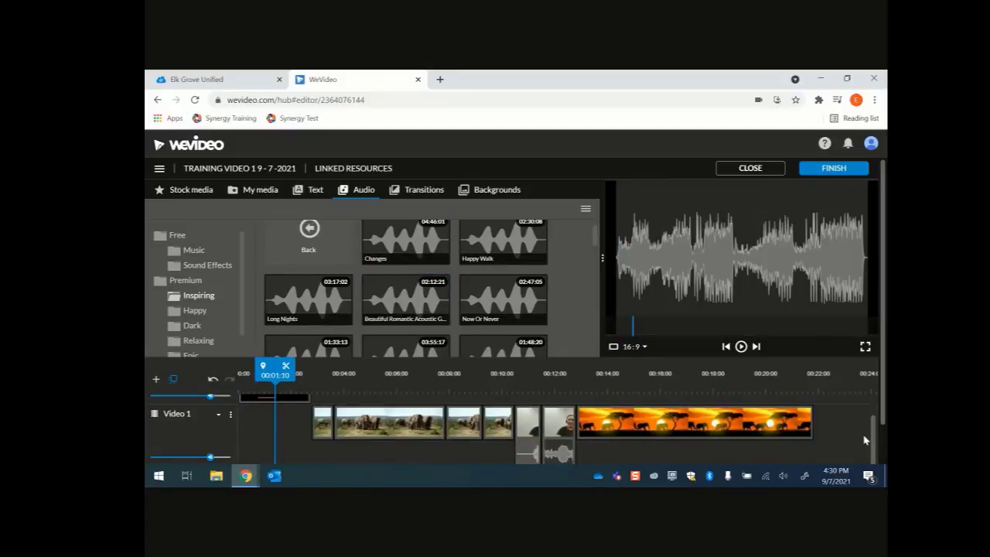
scroll(886, 437, down, 1)
scroll(886, 437, down, 3)
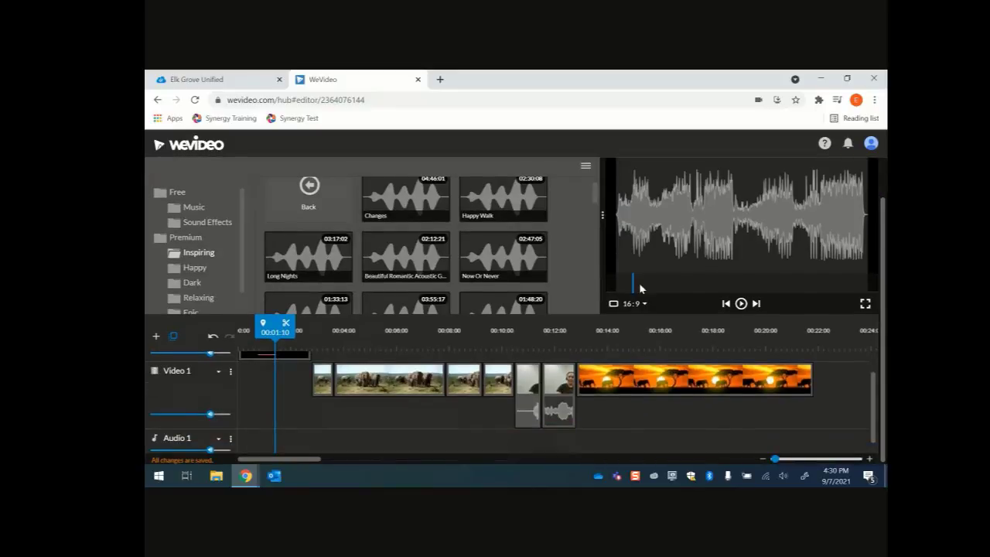
click(411, 207)
mouse_move(411, 208)
mouse_down()
mouse_move(245, 448)
mouse_move(257, 444)
mouse_move(267, 392)
mouse_move(250, 464)
mouse_up()
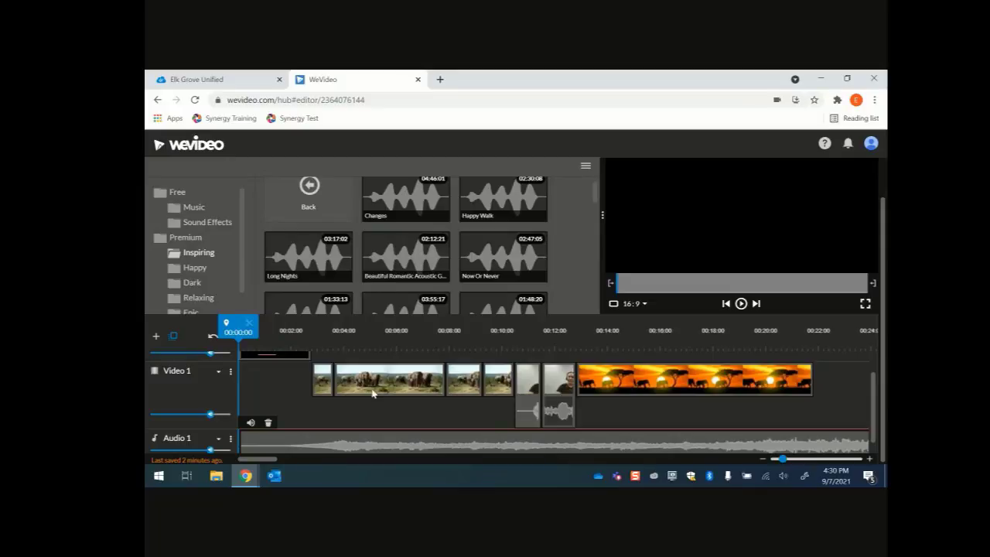
Show the volume levels on the Audio 1 track
scroll(464, 248, up, 1)
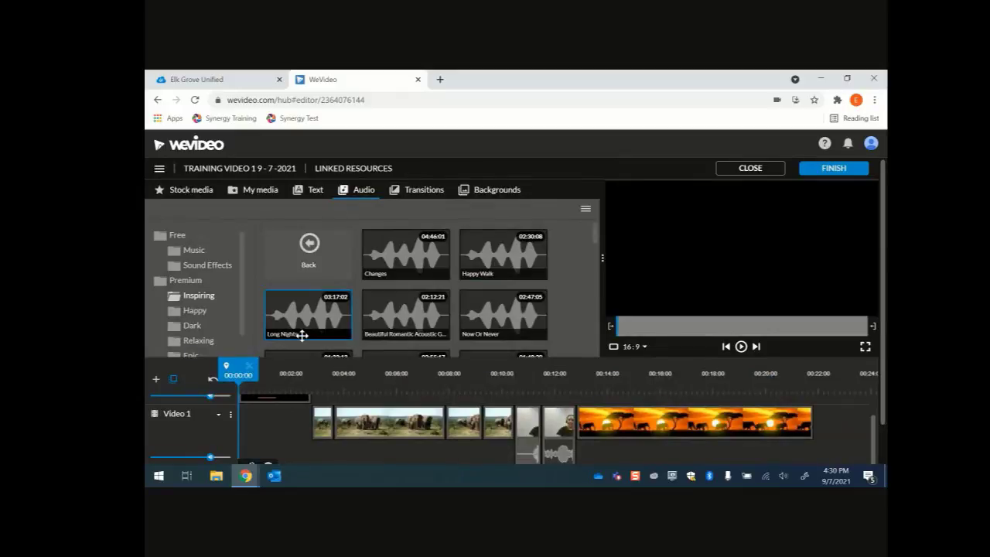
scroll(666, 455, down, 1)
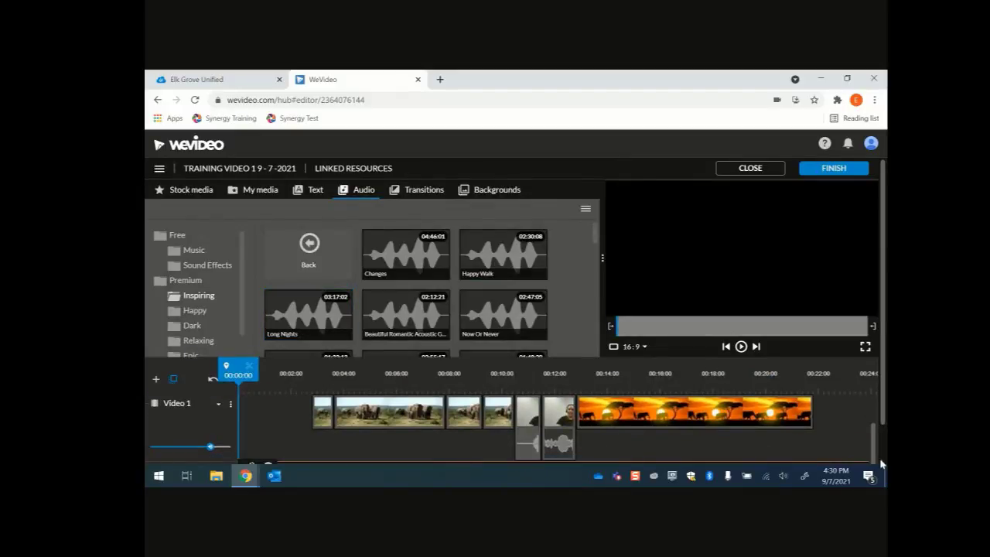
drag(883, 427, 885, 473)
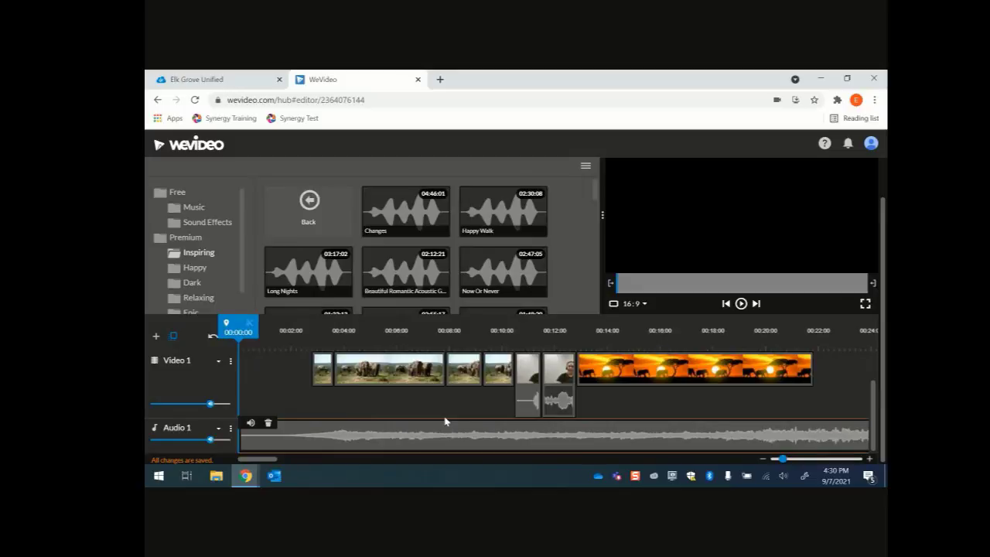
click(229, 429)
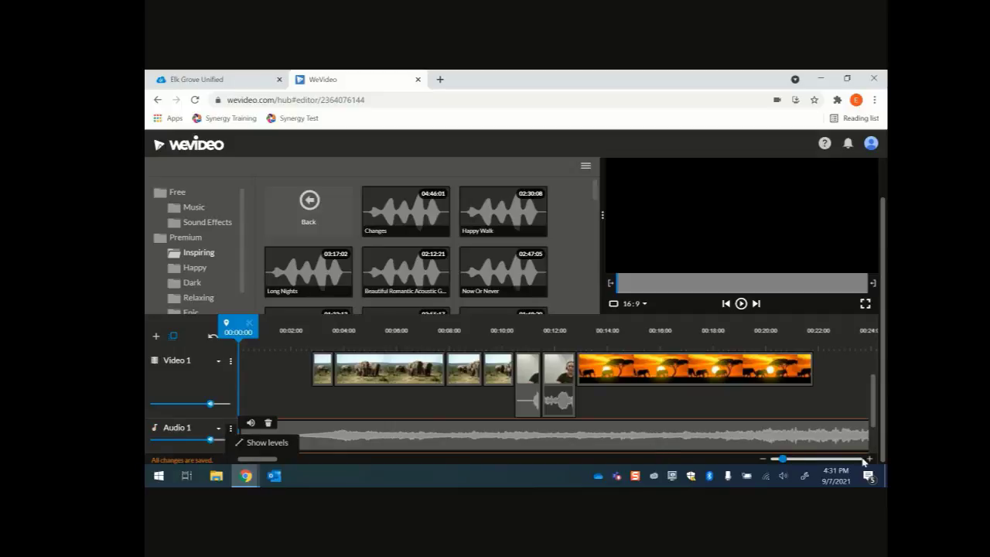
mouse_move(877, 422)
mouse_down()
mouse_move(874, 447)
mouse_move(874, 417)
mouse_up()
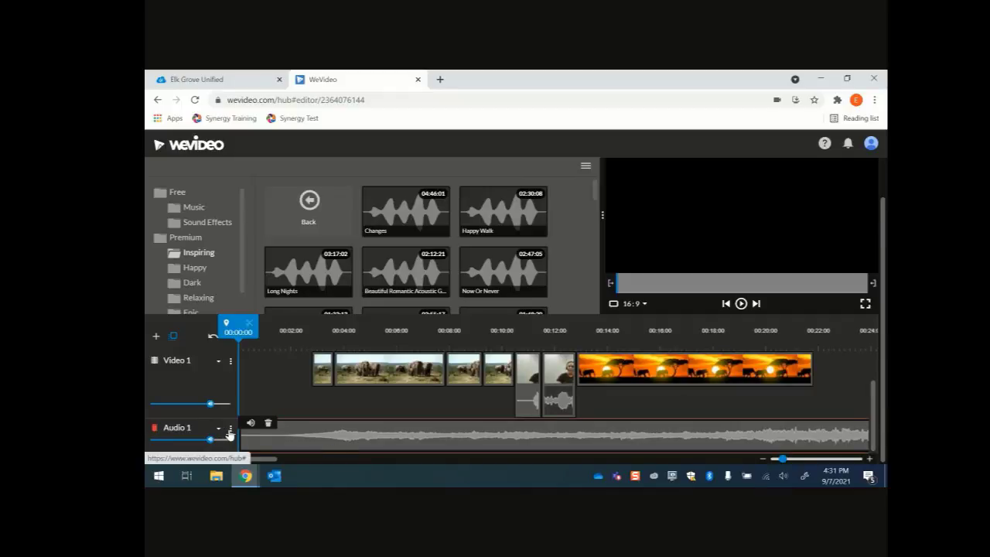
click(229, 430)
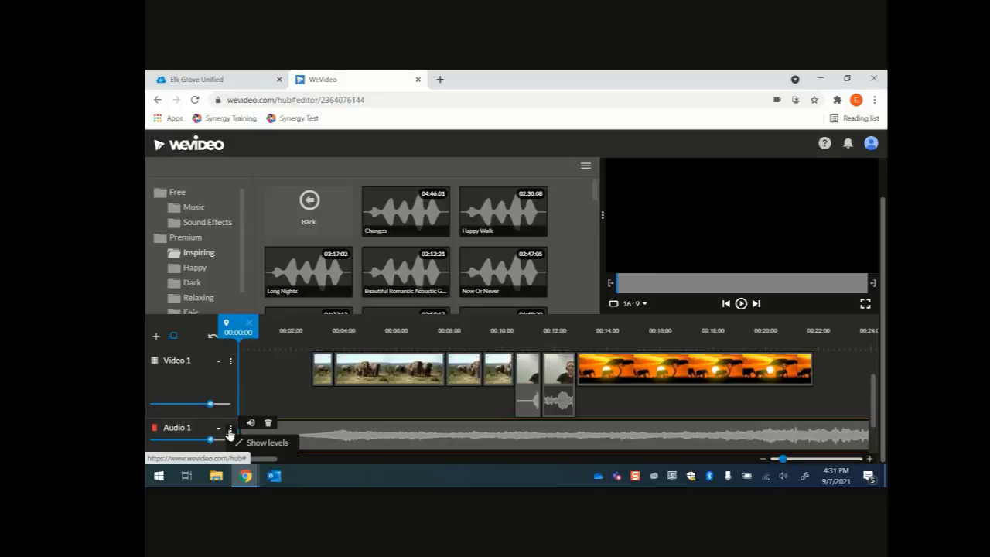
click(268, 446)
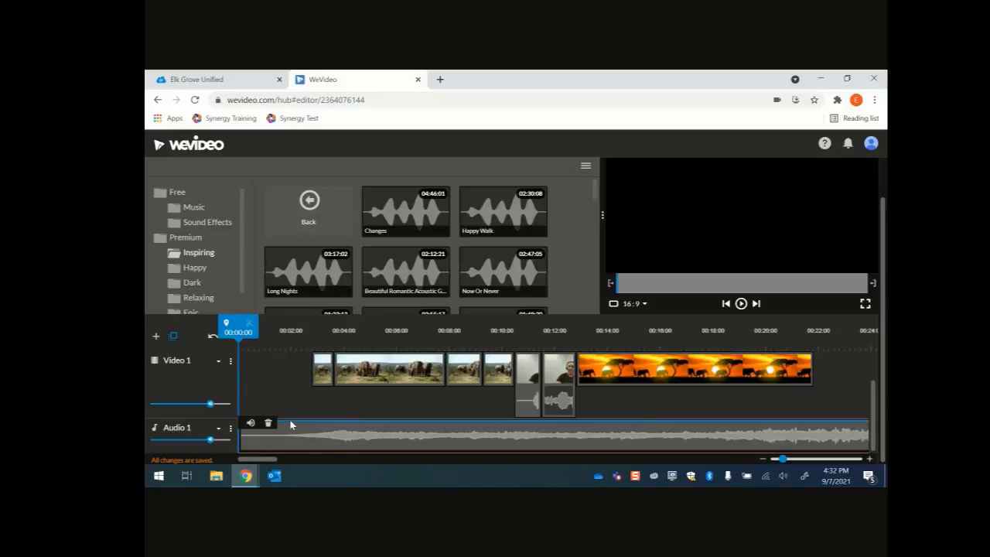
Add four volume points to the music clip at about 2, 4, 6.5 and 9 seconds
mouse_move(290, 423)
click(347, 422)
click(411, 422)
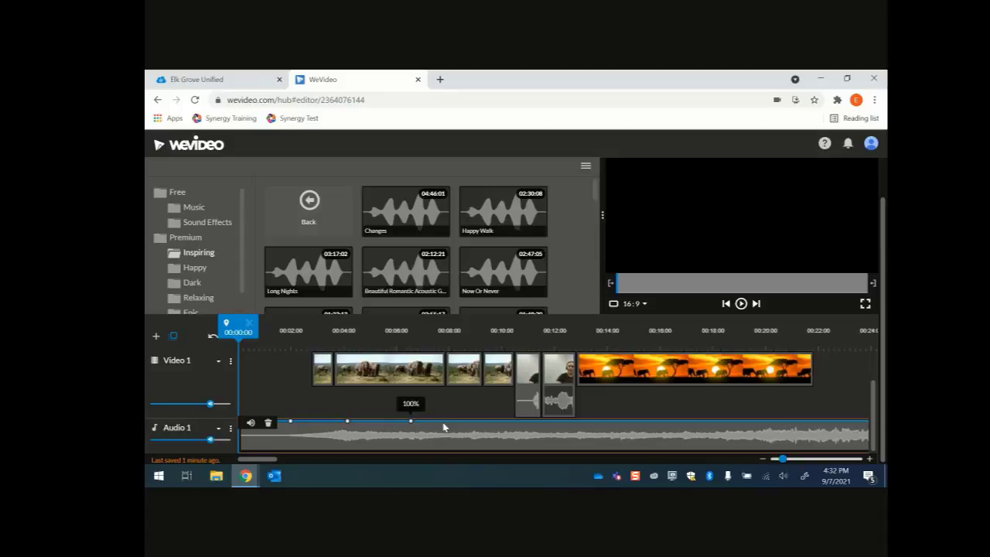
click(469, 422)
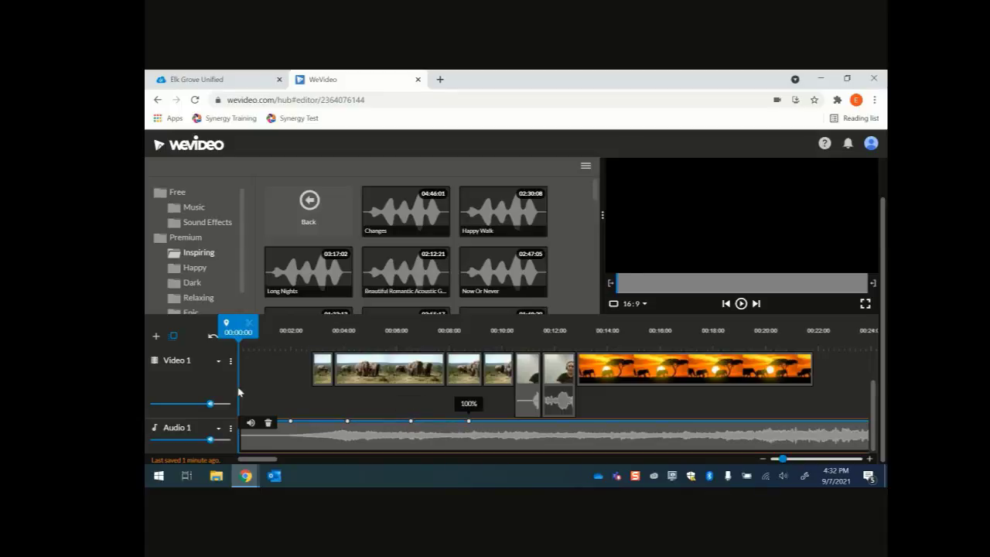
click(268, 389)
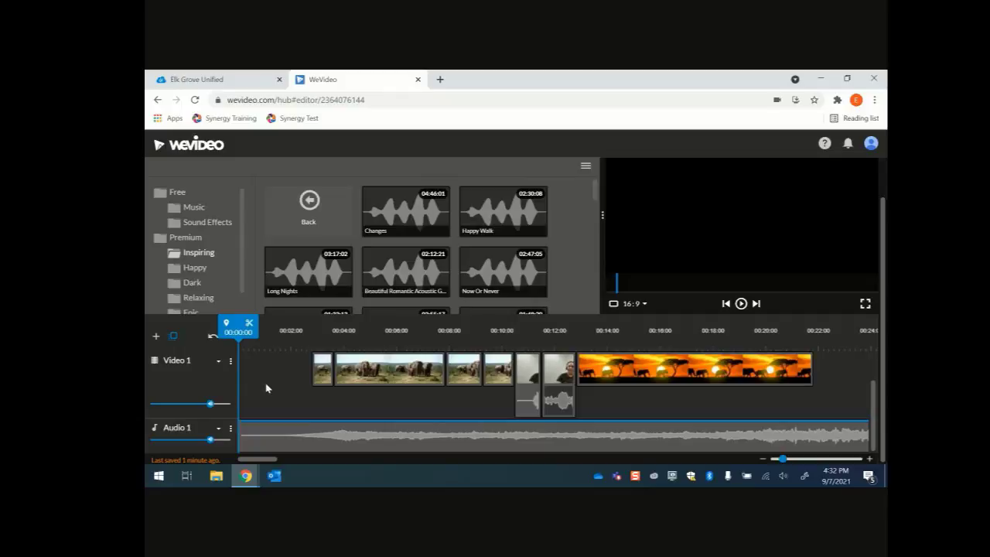
Fade the music in from minimum volume at its start, and lower the second added point to 4% at about 5 seconds
click(290, 424)
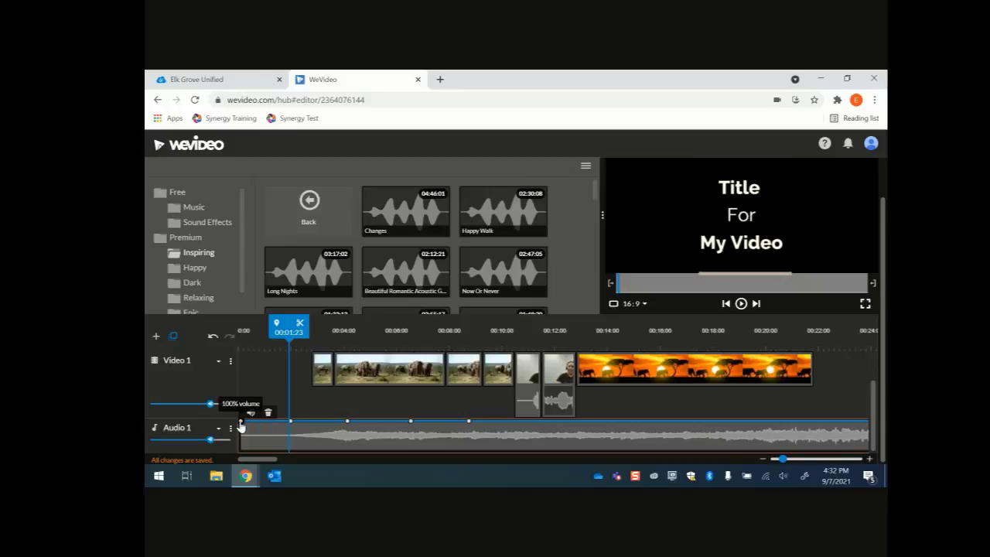
drag(240, 422, 239, 453)
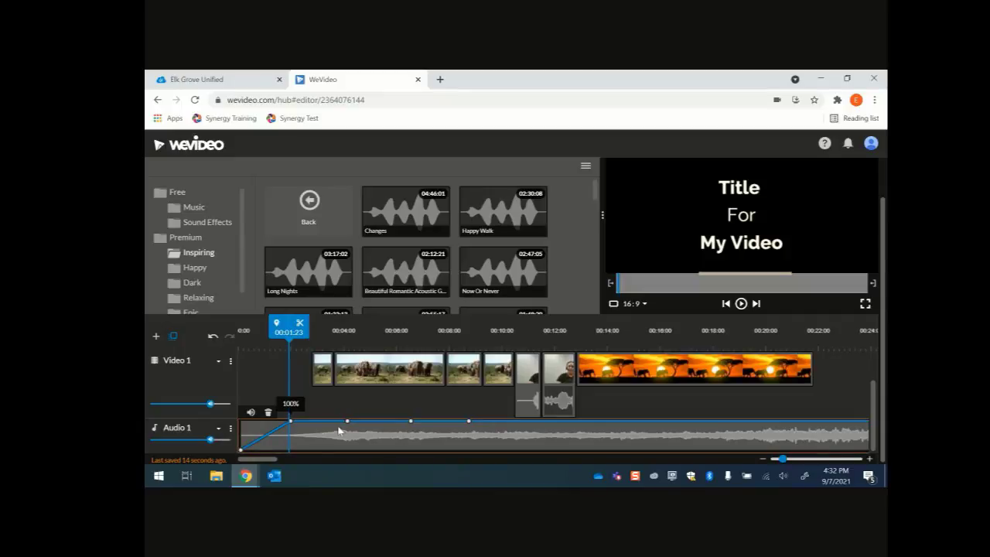
drag(347, 422, 372, 454)
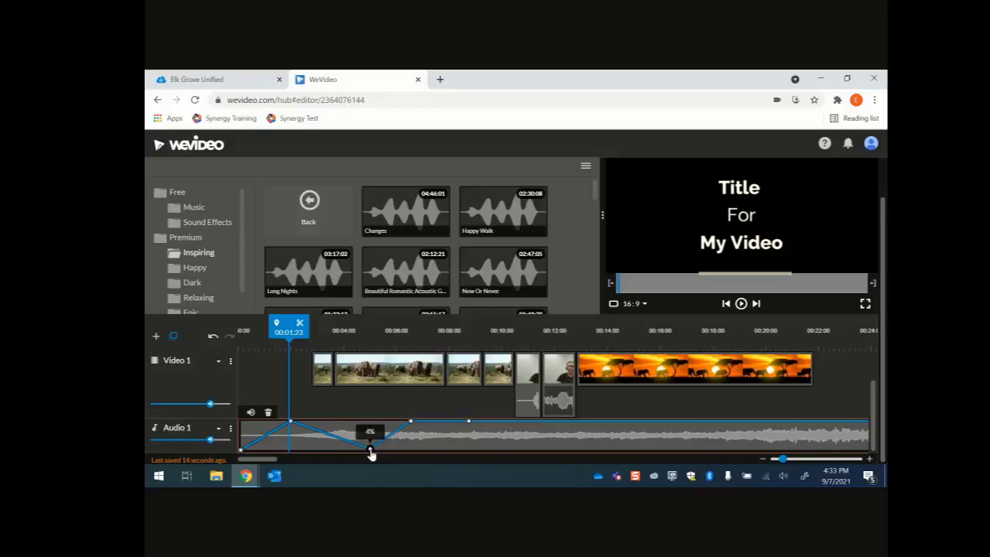
Lower the third added volume point to near silence at about 8 seconds, and add a low-volume point at about 17.5 seconds
drag(410, 423, 448, 453)
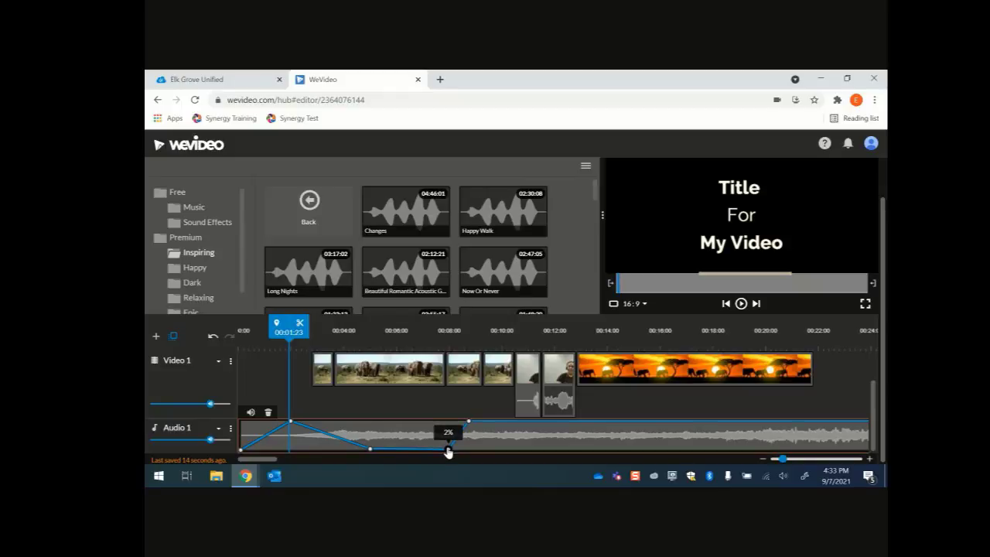
drag(448, 452, 449, 450)
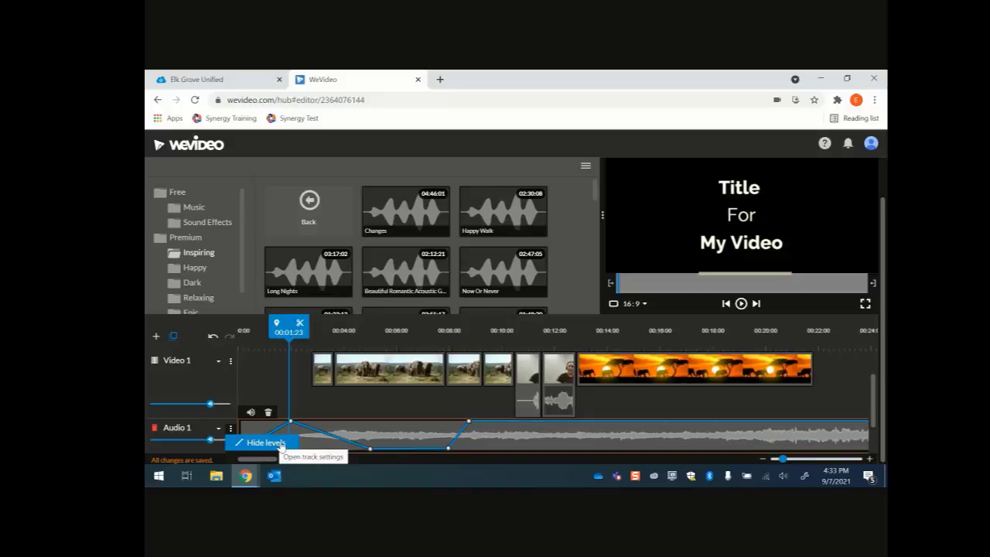
click(541, 424)
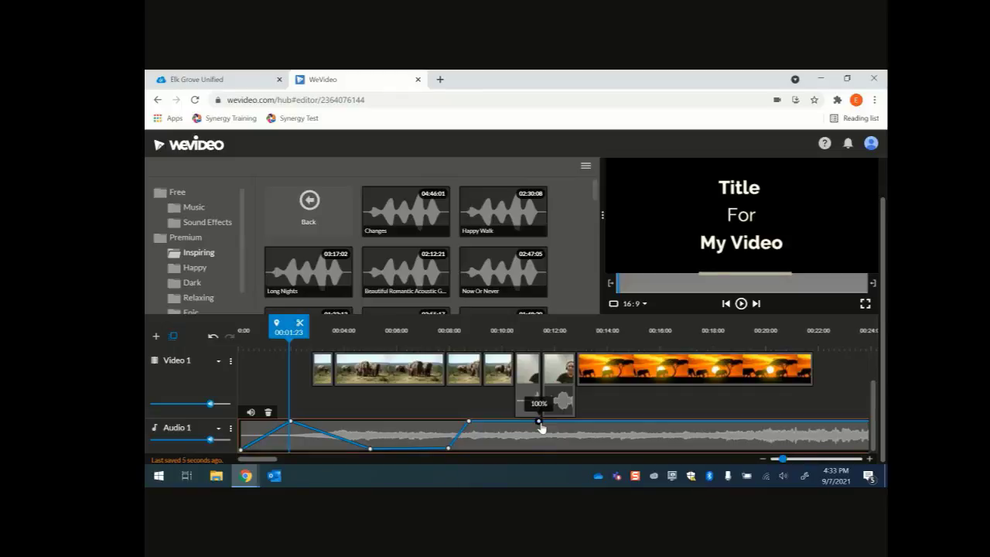
drag(541, 427, 706, 448)
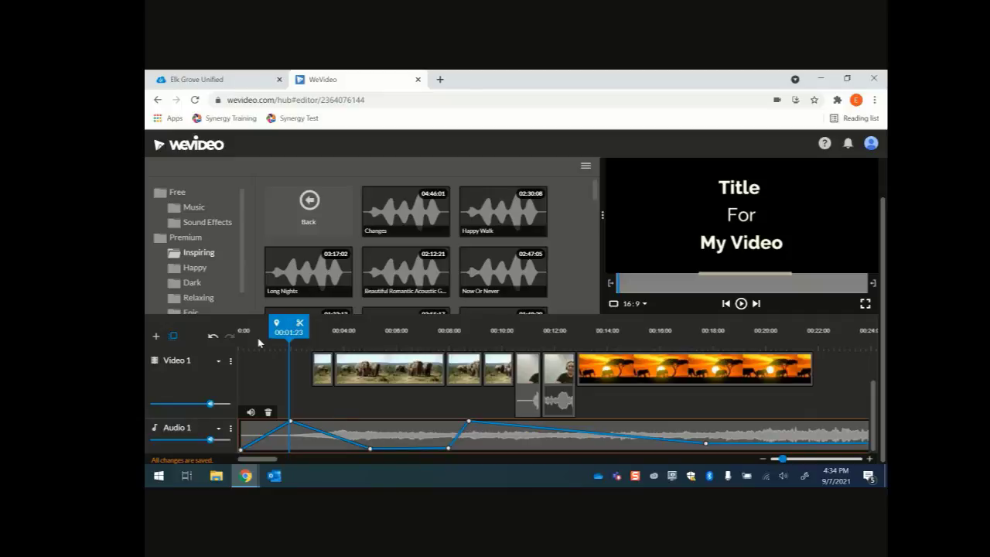
Play the project from the beginning to hear the music's volume changes
drag(288, 326, 239, 326)
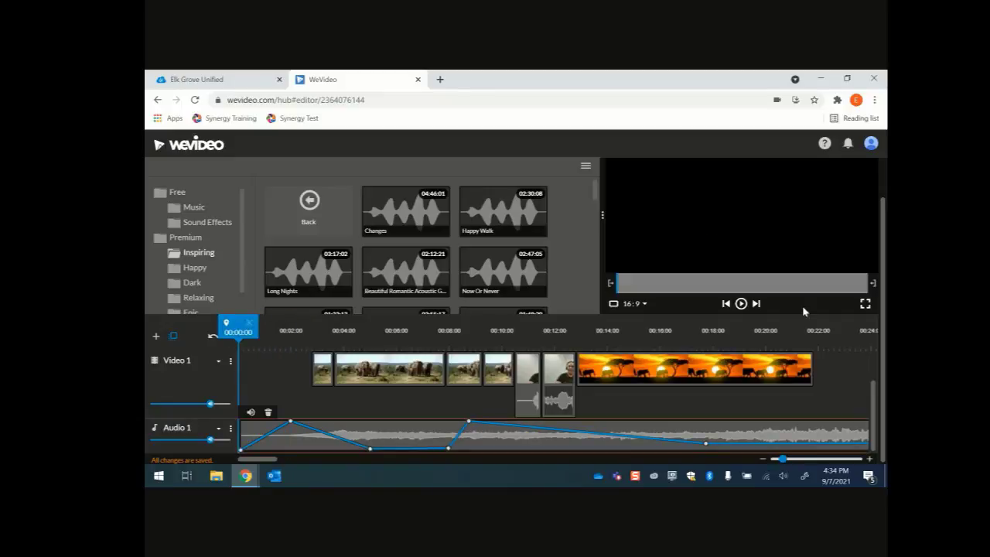
click(741, 304)
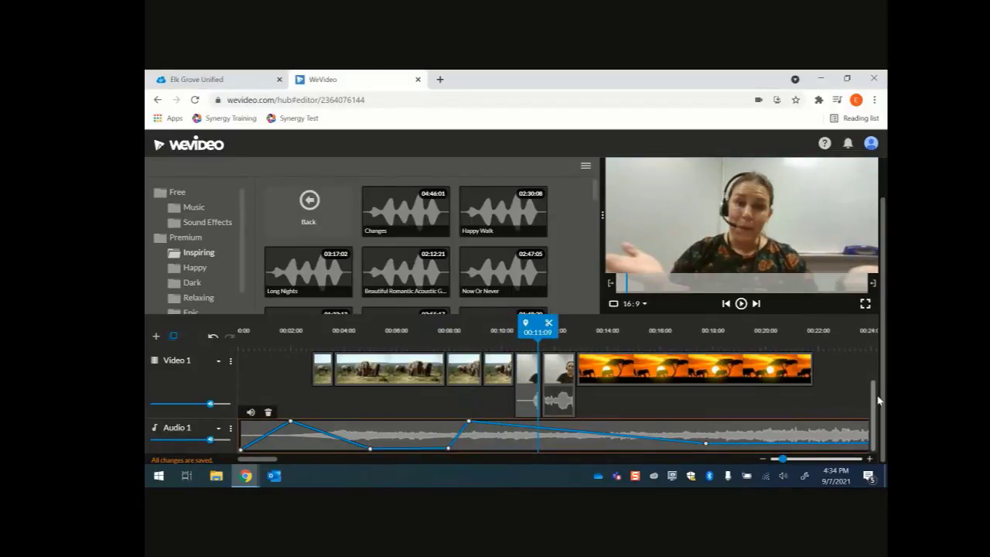
Record a voice narration of a few seconds with the Narrate tool in My media
scroll(487, 258, up, 1)
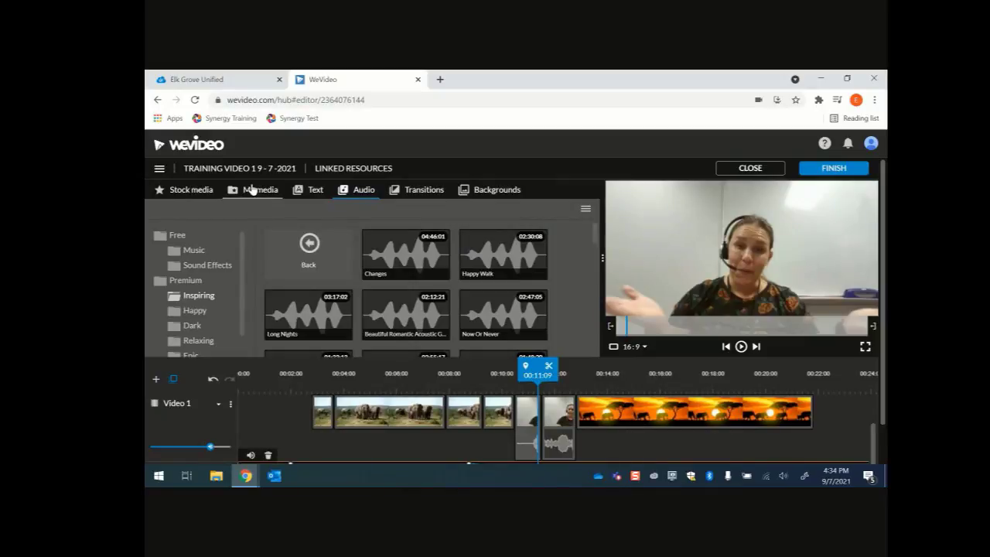
click(251, 191)
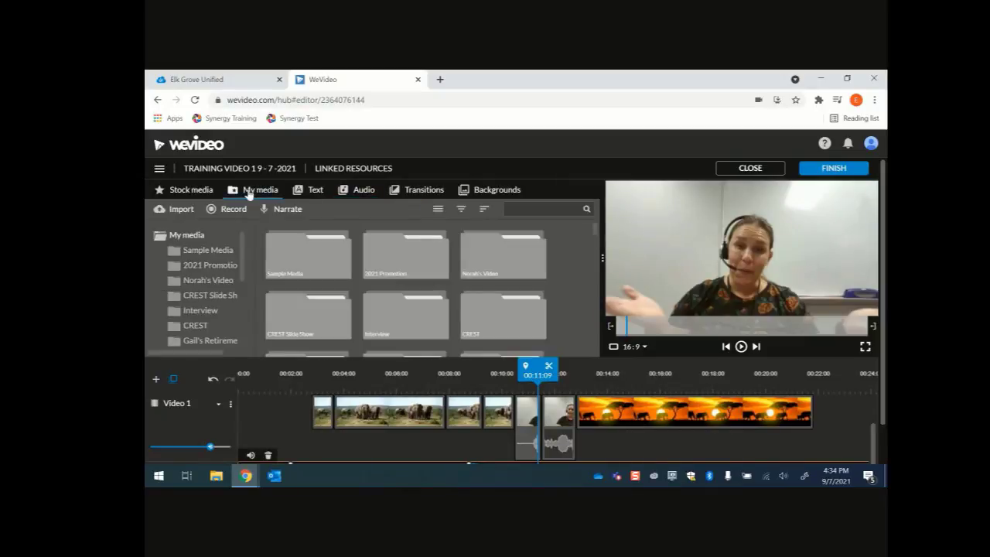
click(283, 215)
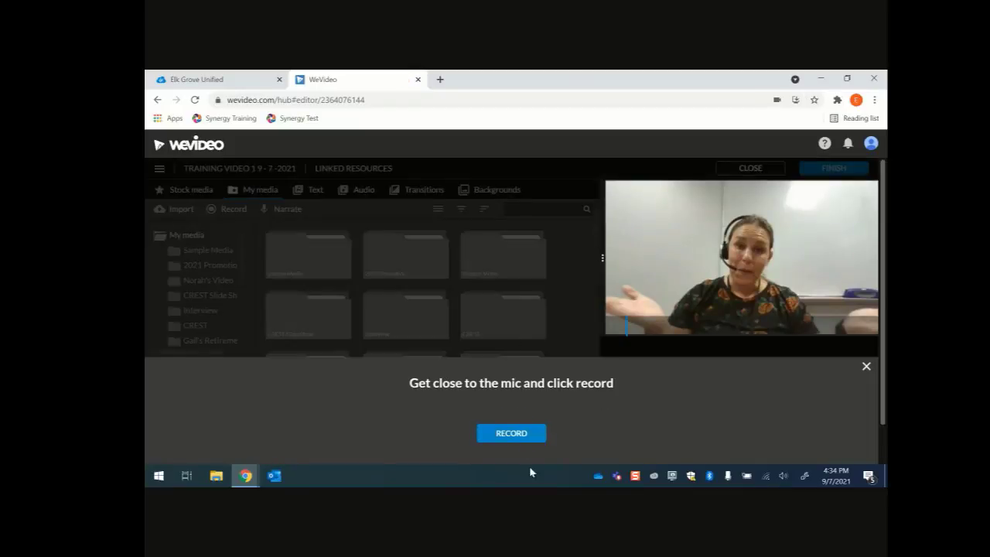
click(514, 439)
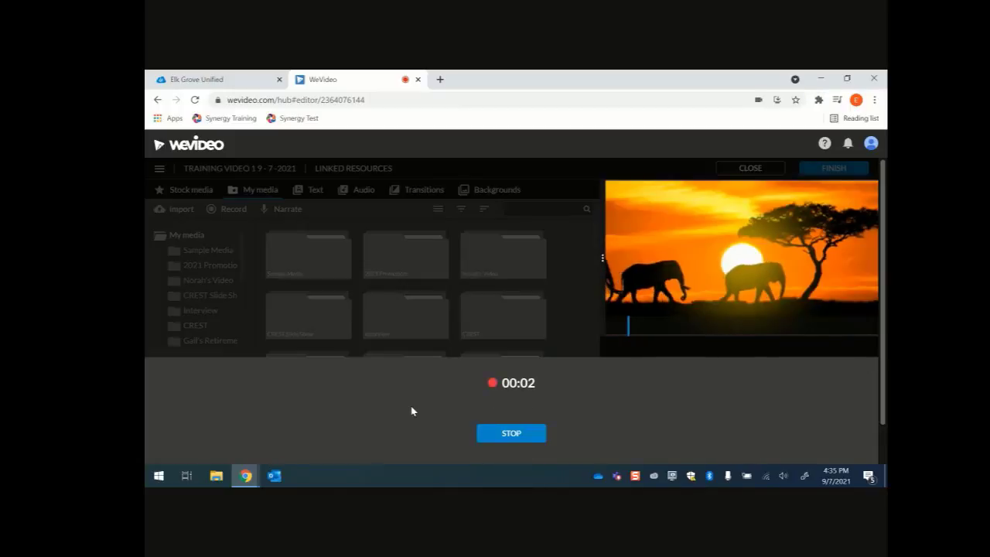
click(522, 436)
Play back part of the recorded narration and check its save and re-record options
click(350, 434)
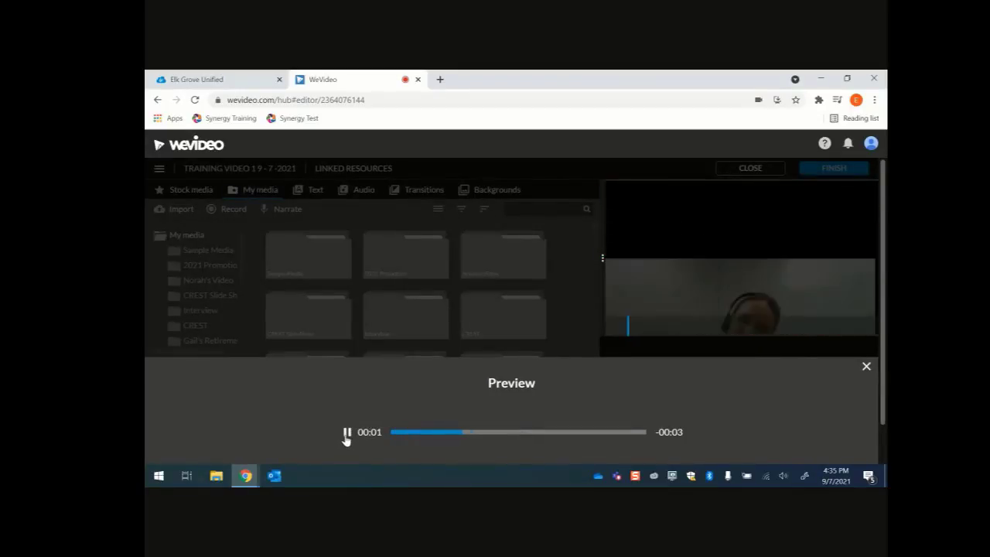
click(347, 435)
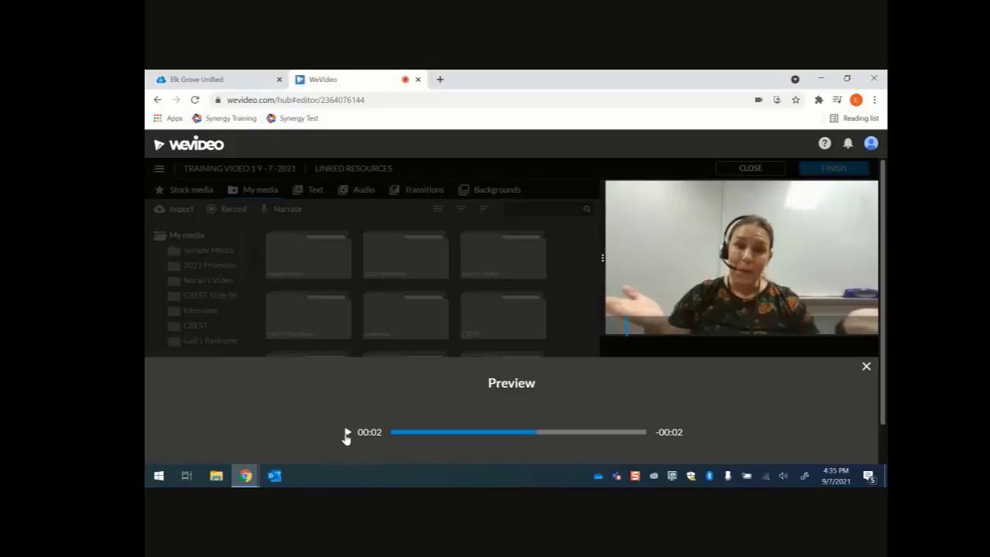
scroll(676, 430, down, 1)
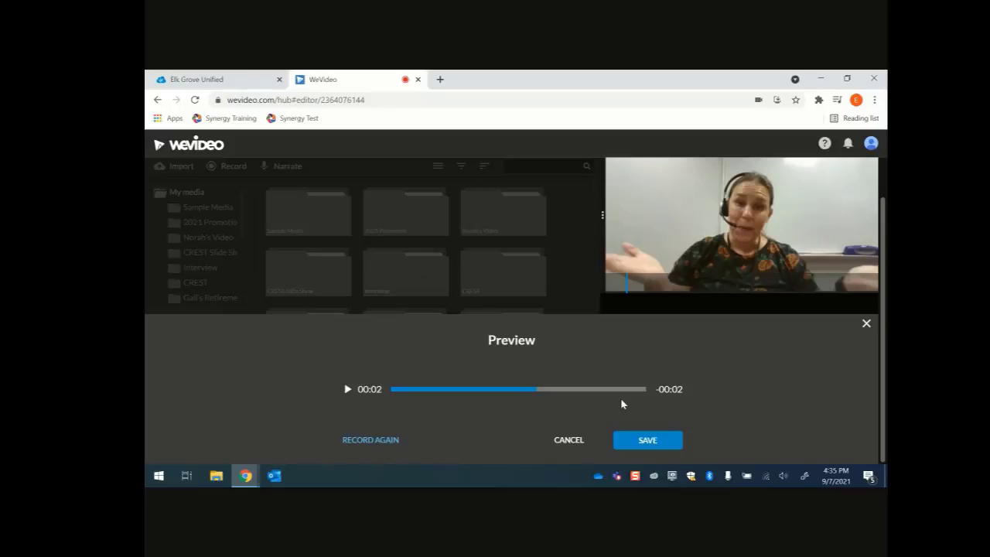
Save the recorded narration and move its voiceover clip to start at about 4 seconds, beneath the lowered music
click(645, 446)
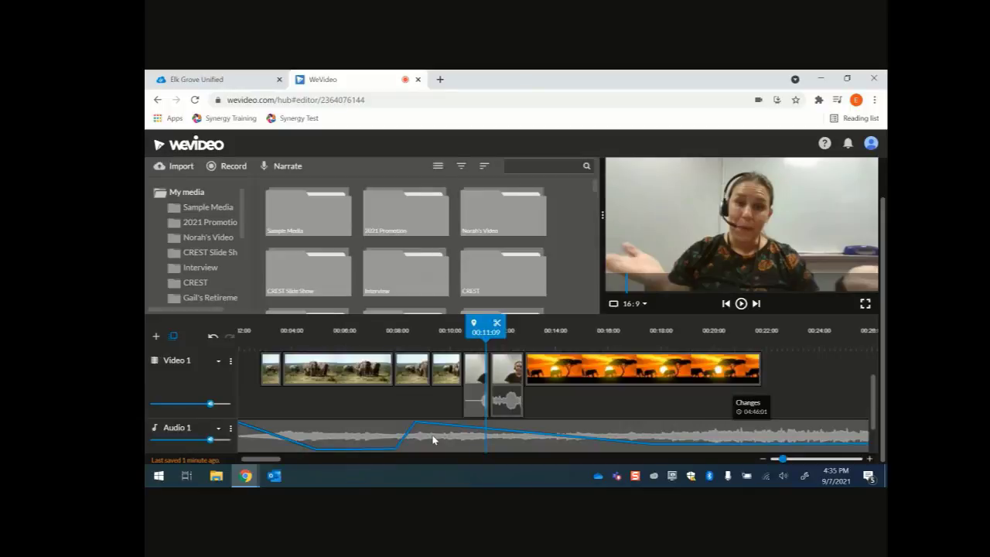
scroll(434, 440, down, 1)
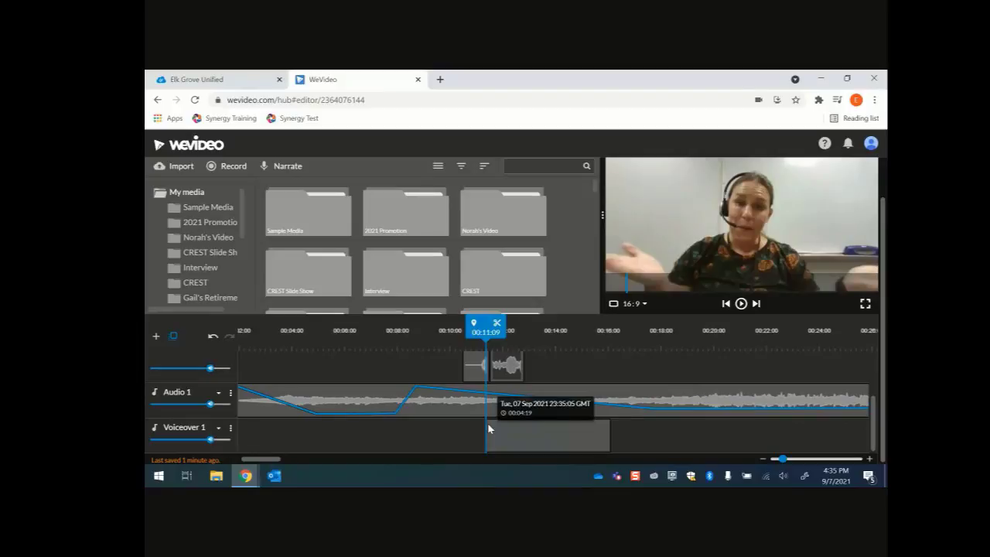
click(518, 444)
drag(518, 445, 333, 445)
Play the project from about 2.5 seconds to hear the narration over the quieter music
mouse_move(301, 328)
mouse_down()
mouse_move(259, 326)
mouse_move(307, 330)
mouse_up()
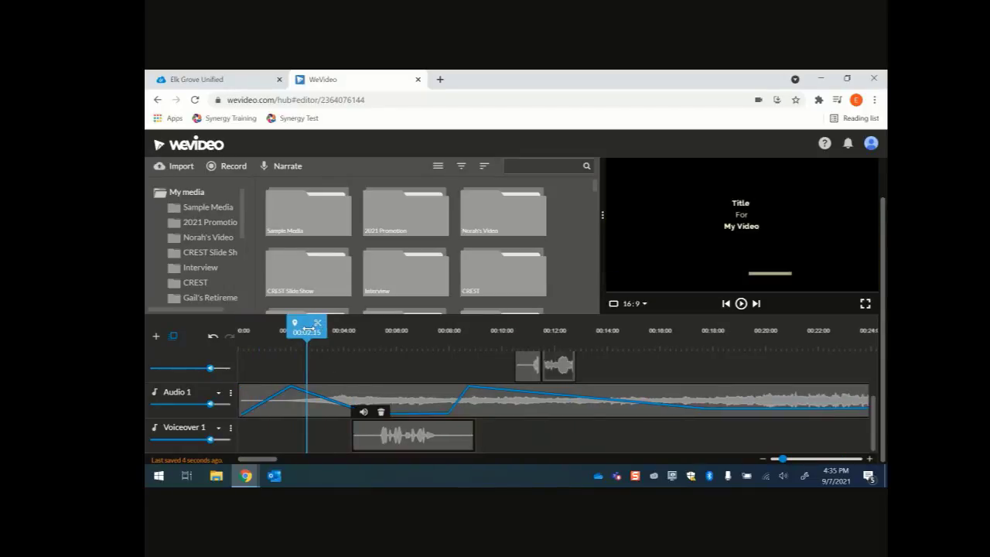
click(745, 306)
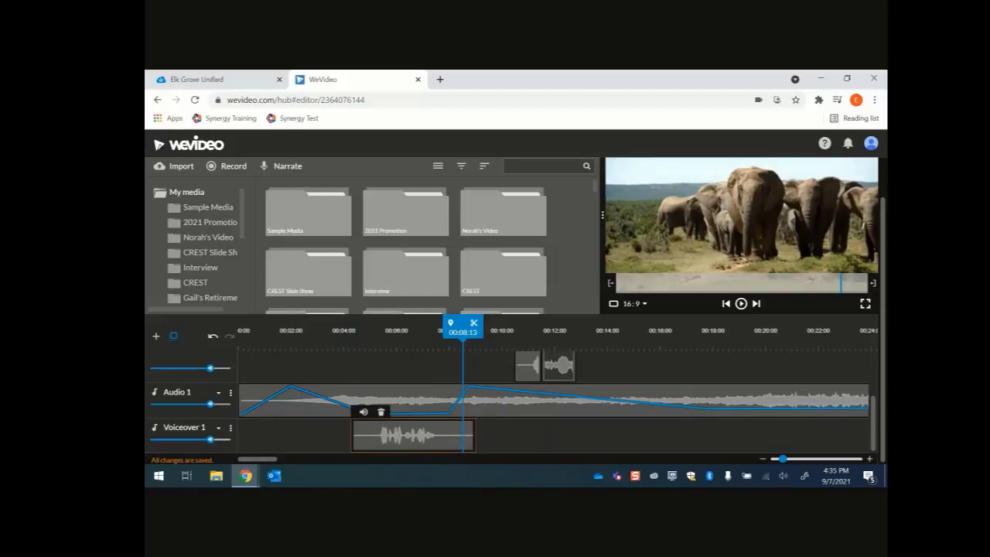
scroll(886, 295, up, 2)
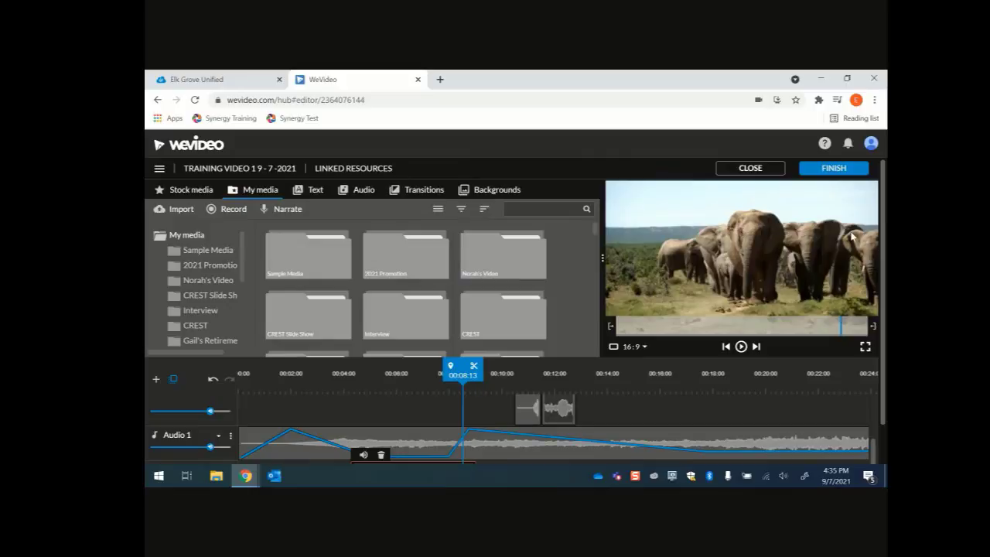
scroll(883, 248, down, 1)
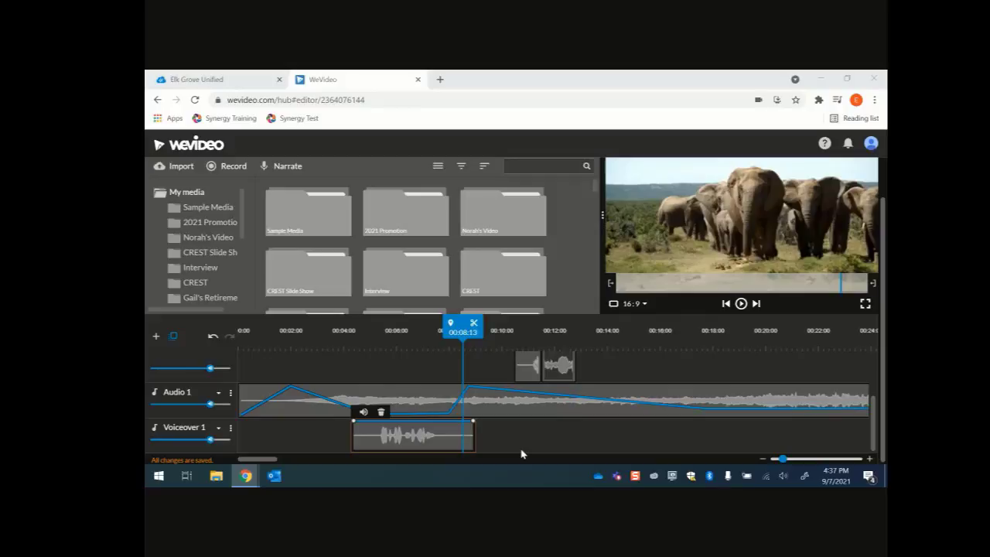
Look through the Text and Audio libraries, open the standard transitions and dismiss the screen-sharing notification
scroll(522, 454, up, 3)
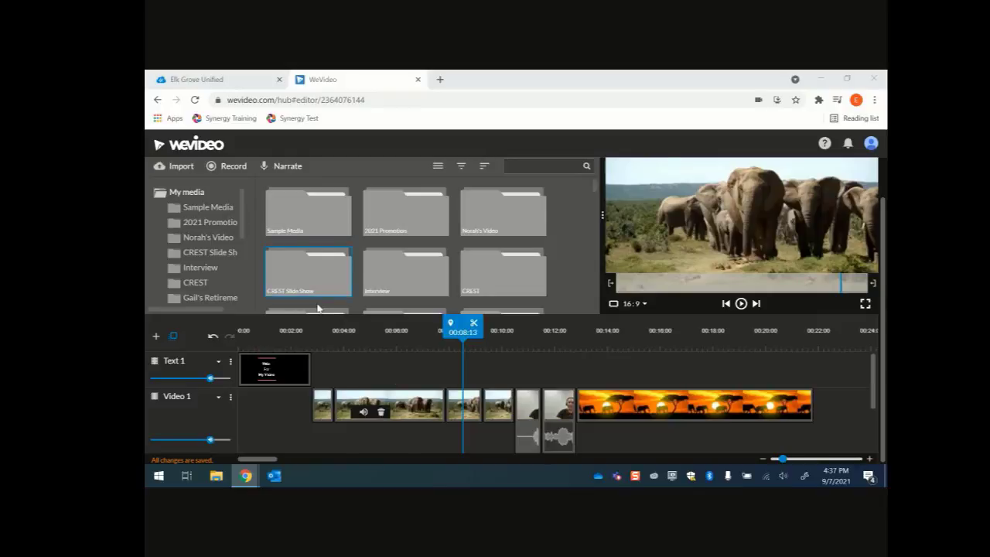
scroll(287, 317, up, 1)
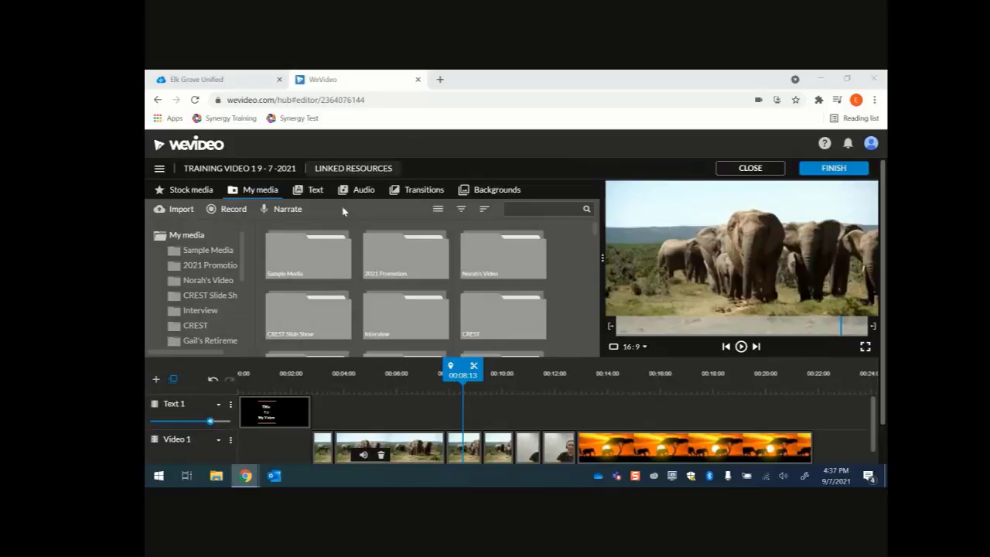
click(308, 191)
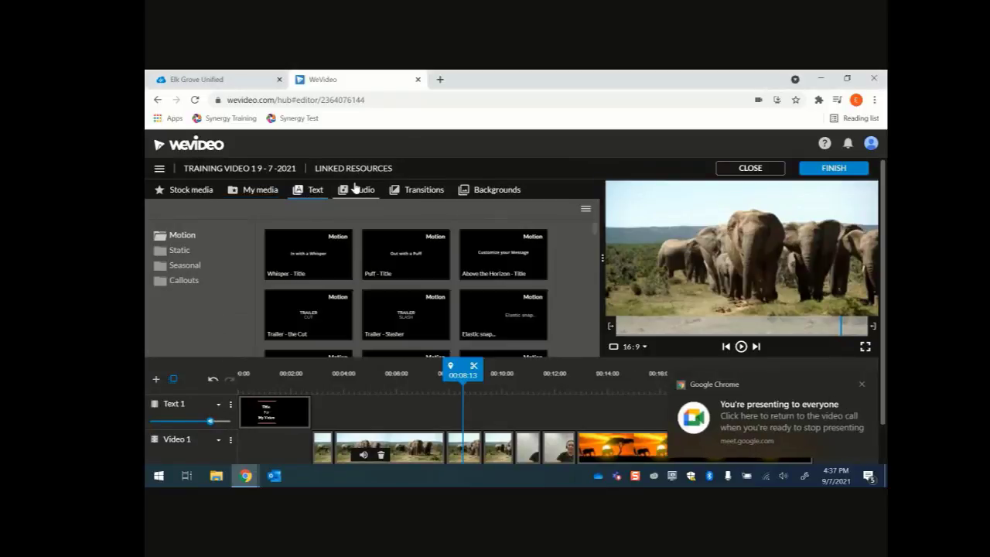
click(357, 190)
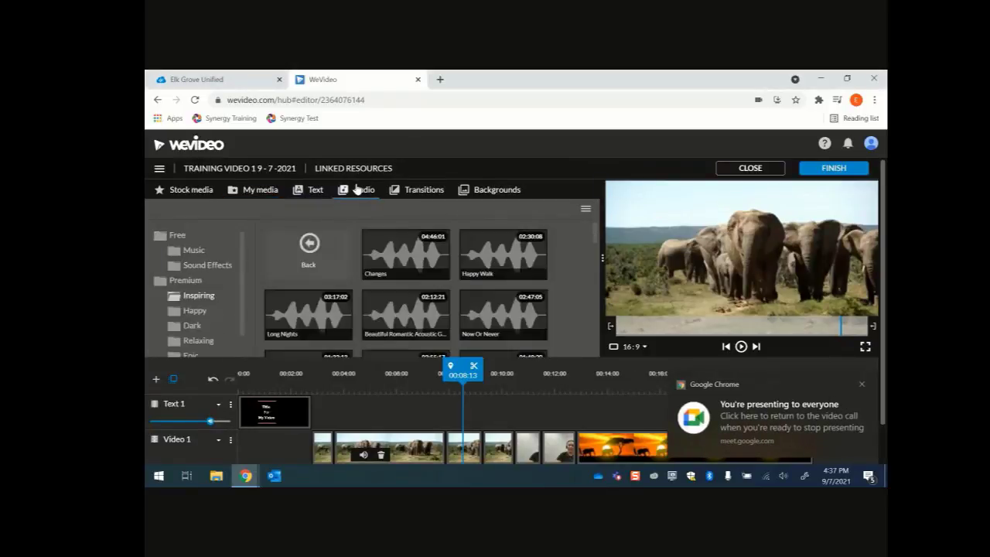
click(420, 194)
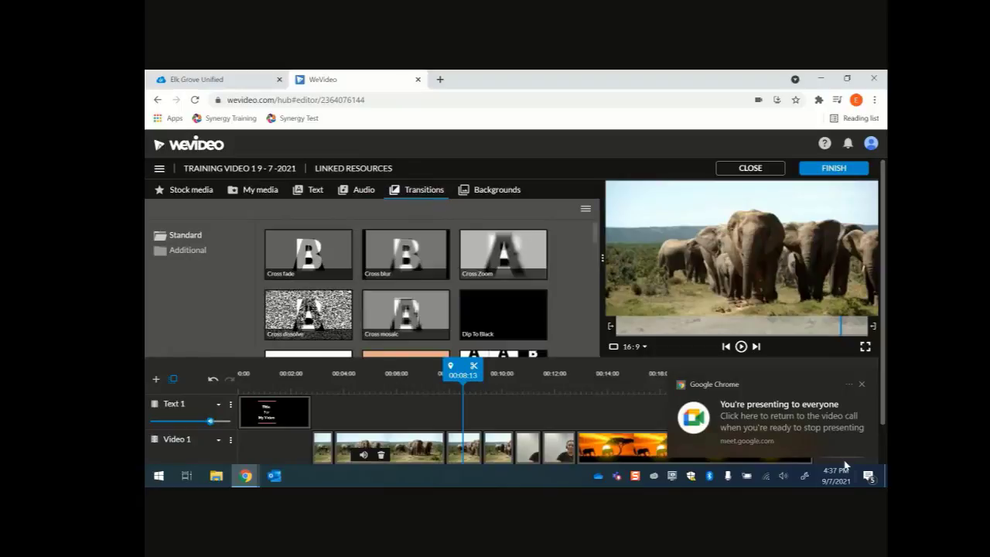
click(862, 384)
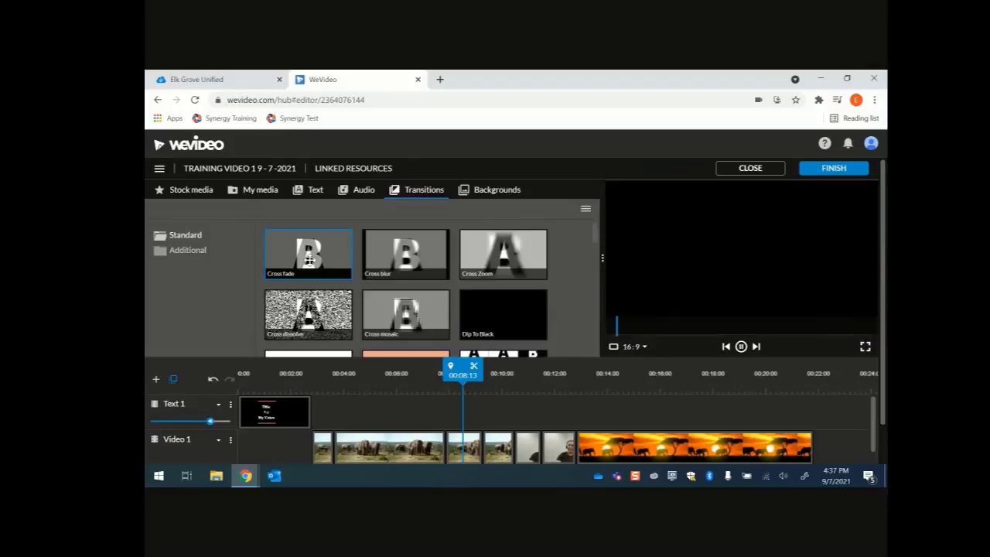
Add a Cross fade transition between the first and second elephant clips and play it back
drag(309, 261, 546, 463)
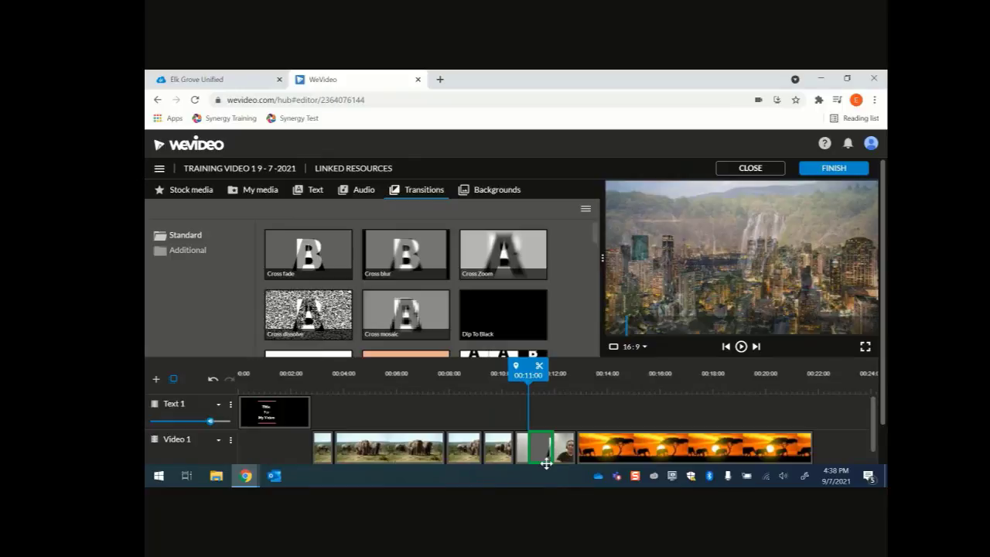
drag(546, 464, 360, 455)
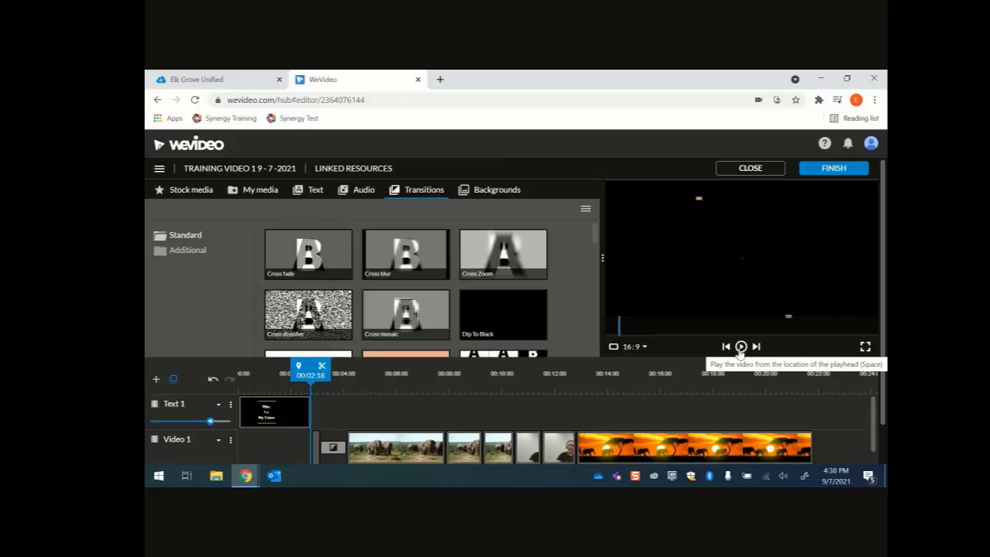
click(741, 348)
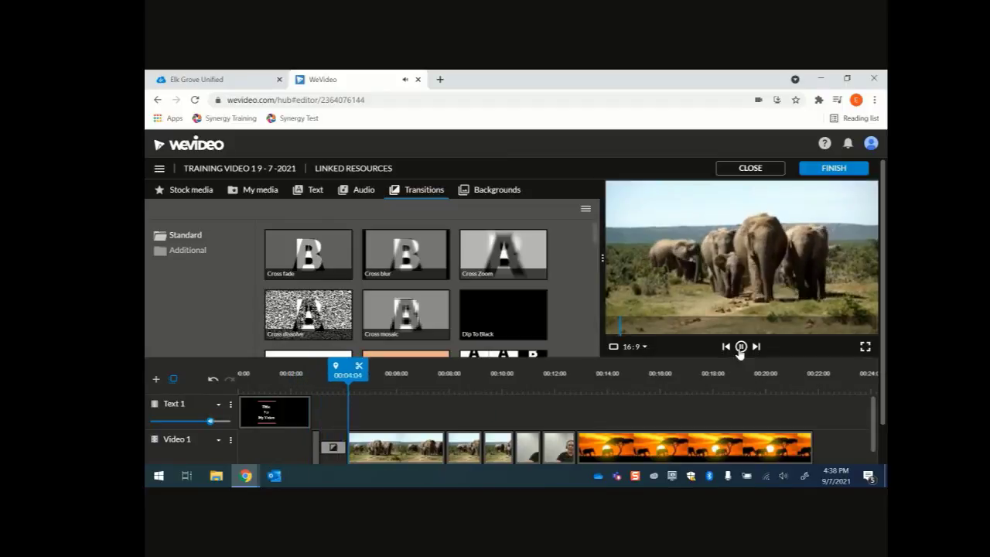
click(740, 347)
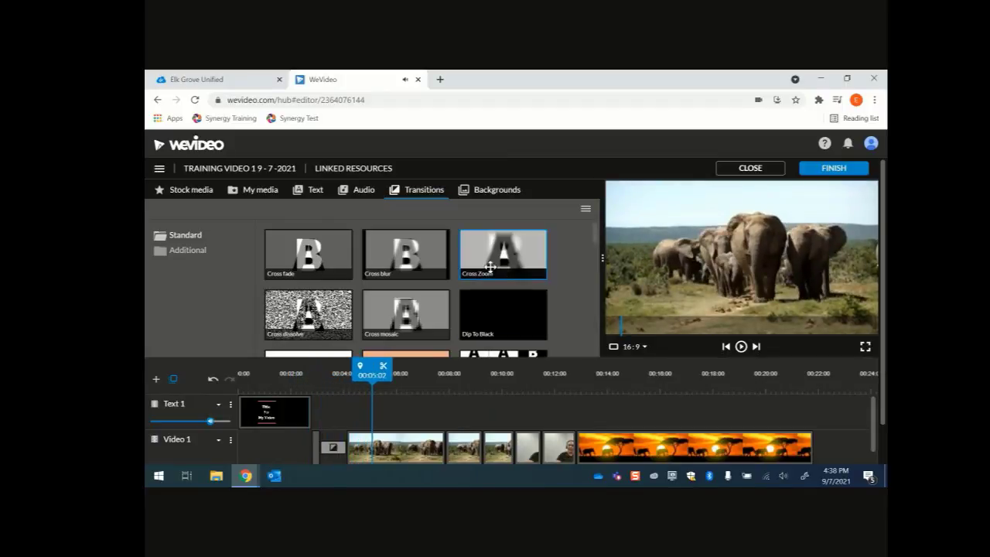
Add a Cross mosaic transition between the second and third elephant clips and preview it
click(409, 308)
drag(409, 308, 445, 448)
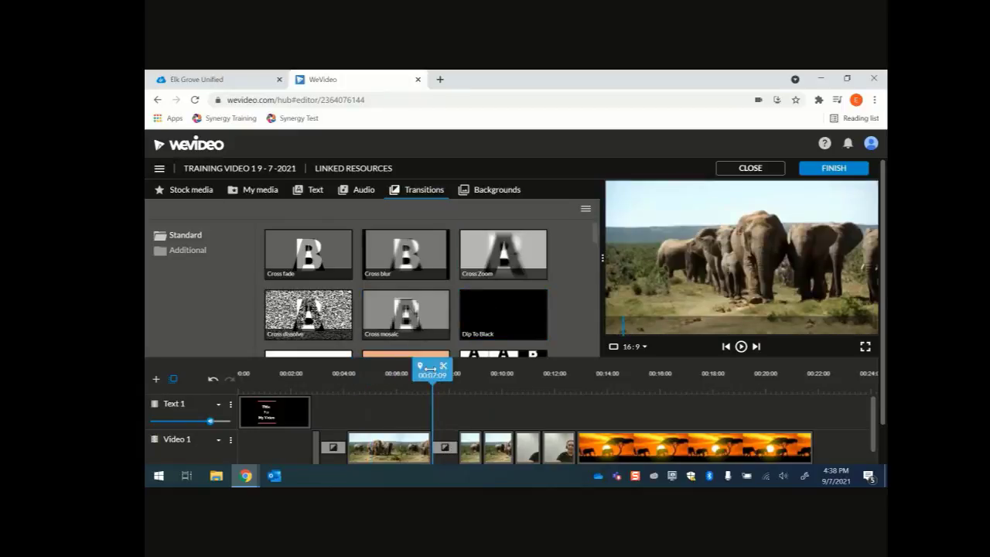
drag(431, 368, 405, 369)
click(740, 347)
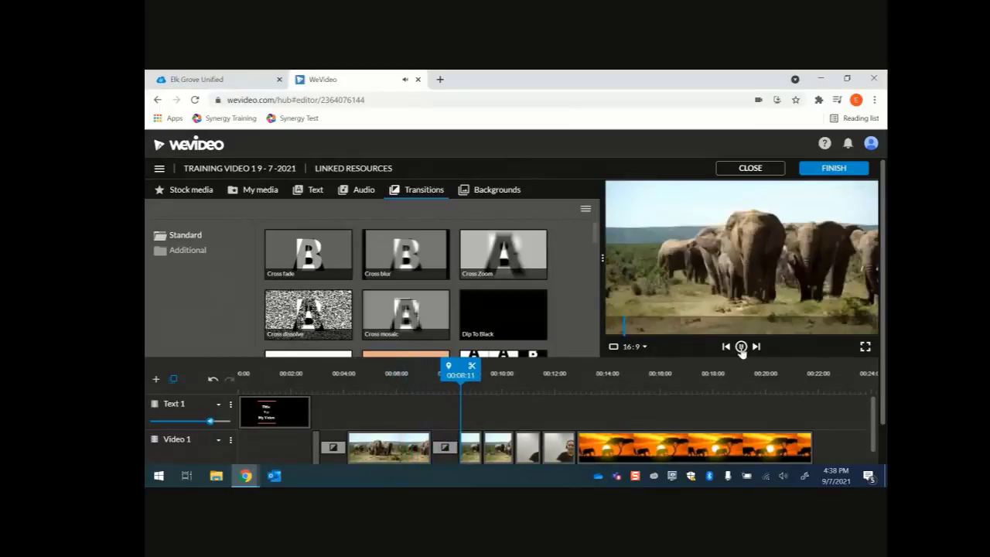
click(741, 348)
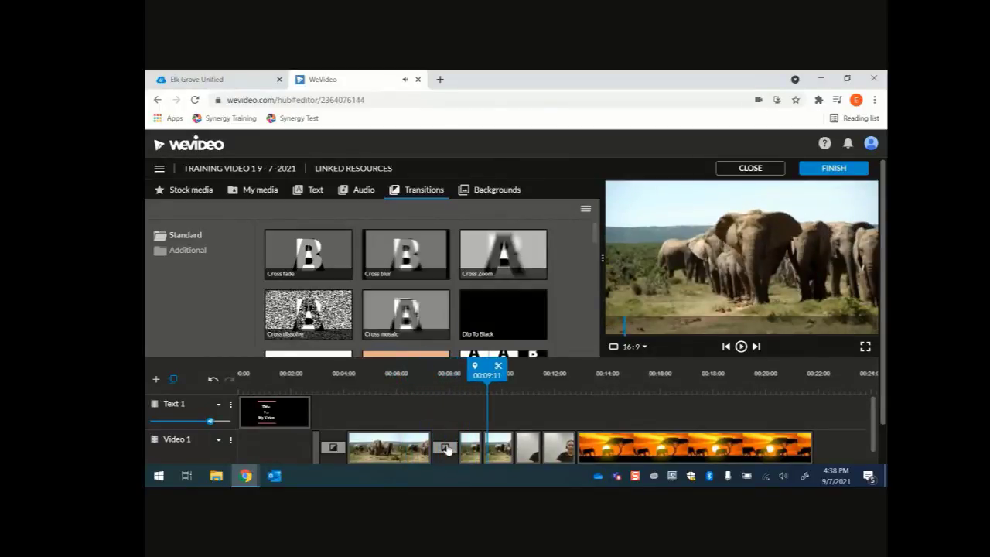
Check the Cross mosaic transition's settings, including applying it to all, and delete both the Cross mosaic and Cross fade transitions
click(447, 449)
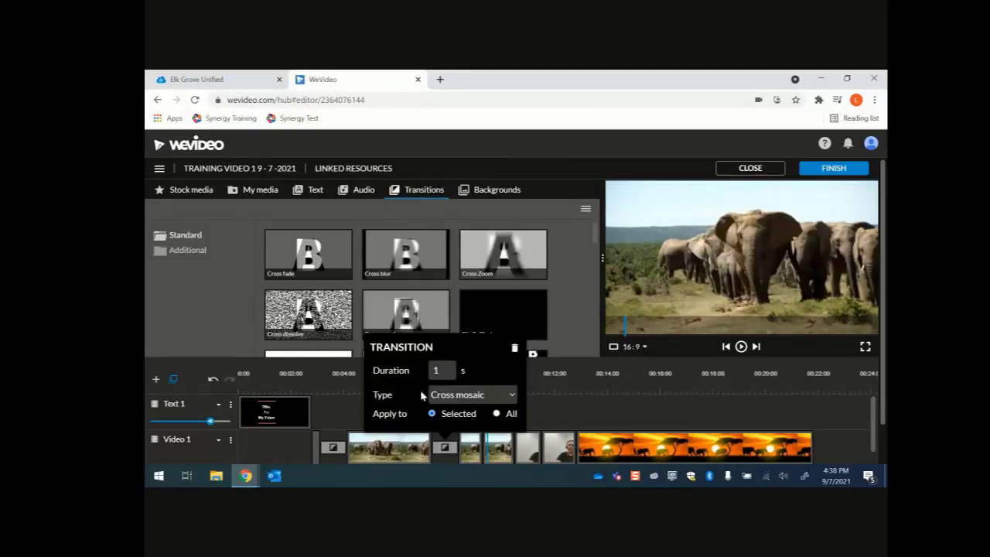
click(401, 455)
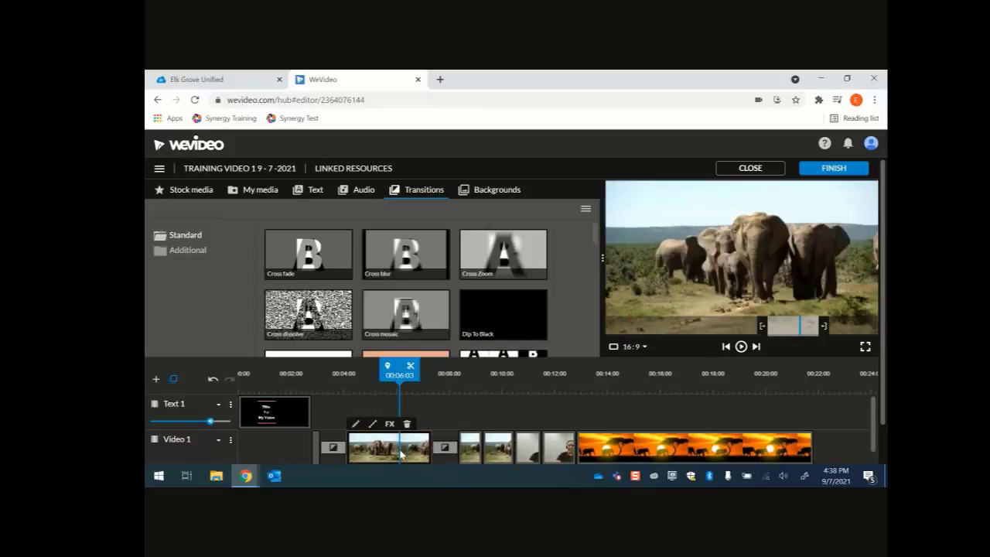
click(443, 451)
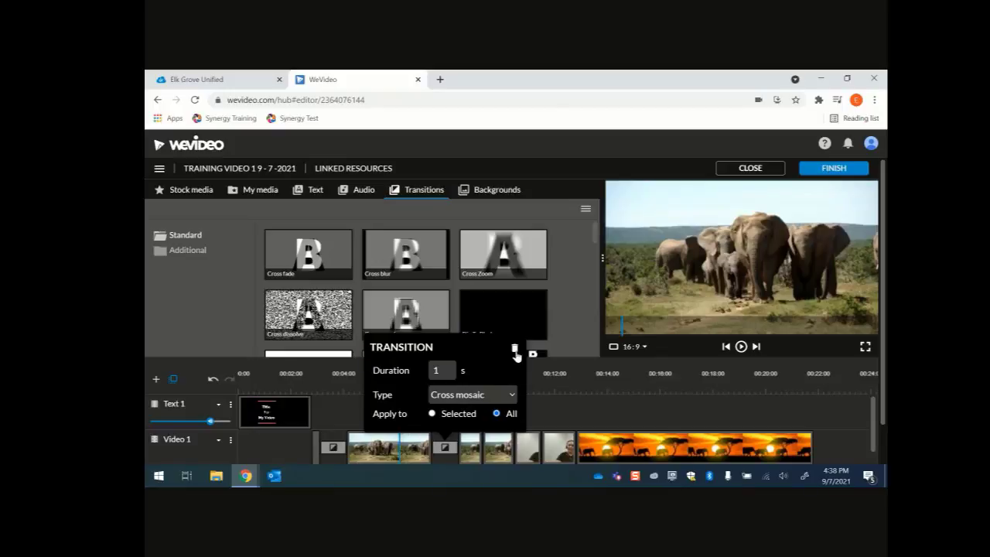
click(515, 350)
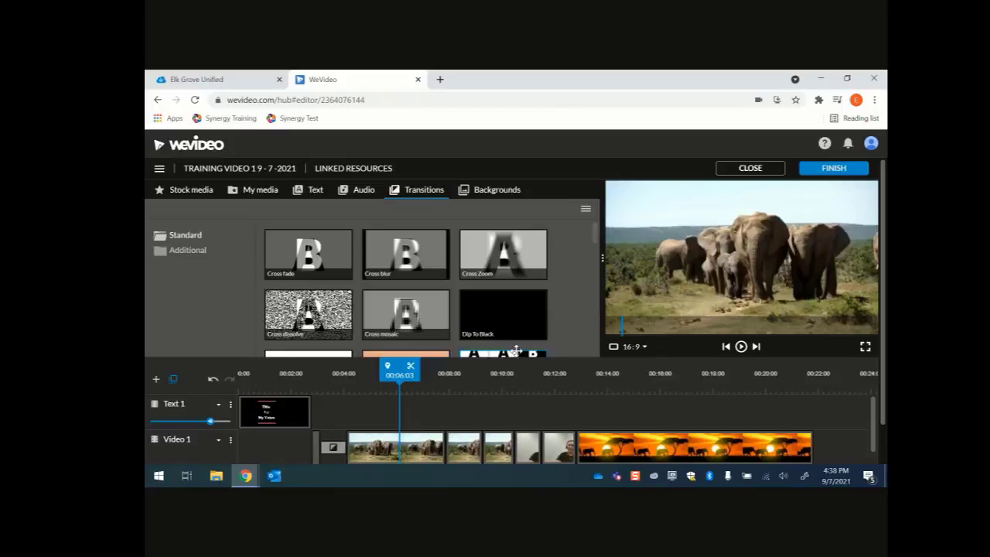
click(332, 448)
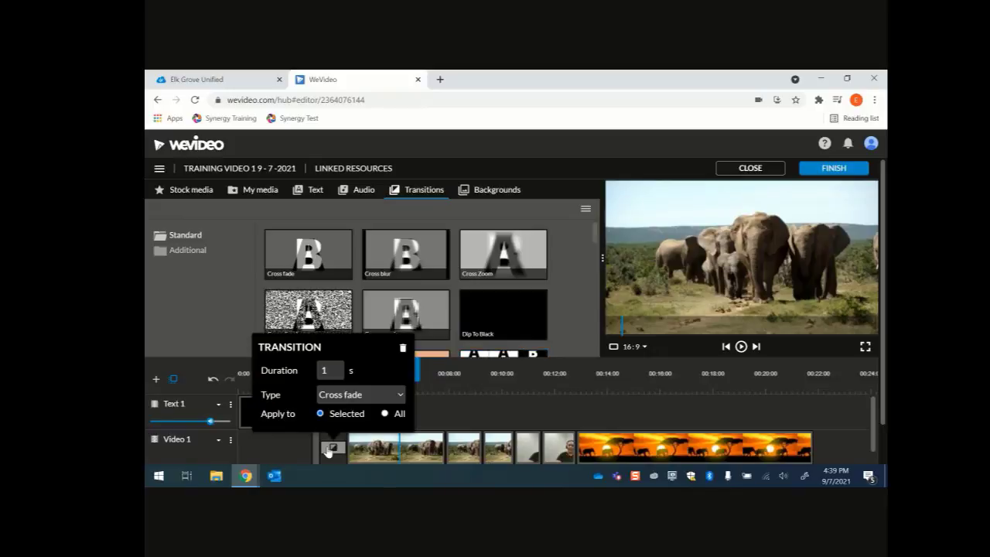
click(402, 348)
Add a Filmstrip transition before the sunset clip, Rainbow between the second and third elephant clips, and Ornamental form between the first two
scroll(357, 317, down, 1)
scroll(358, 317, down, 3)
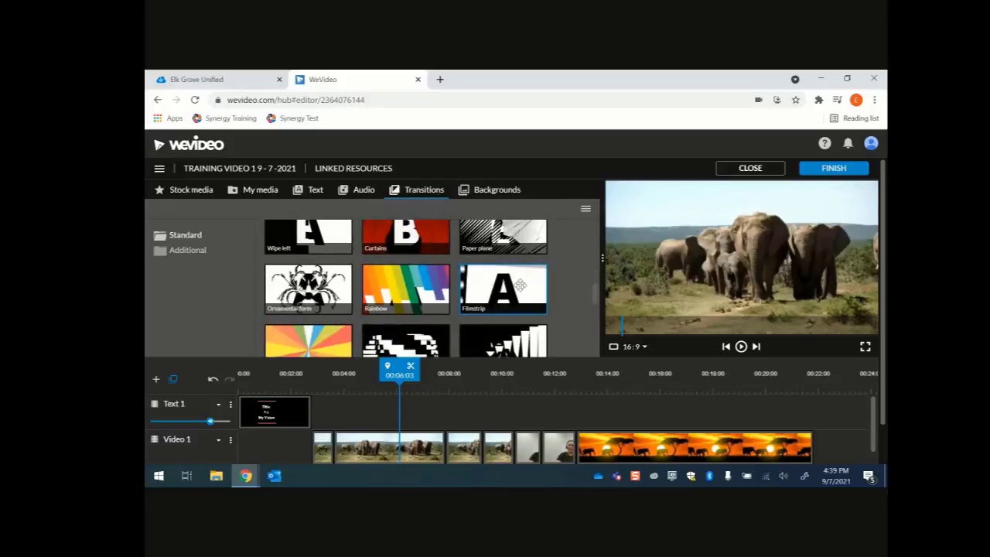
drag(519, 286, 562, 445)
drag(402, 294, 440, 448)
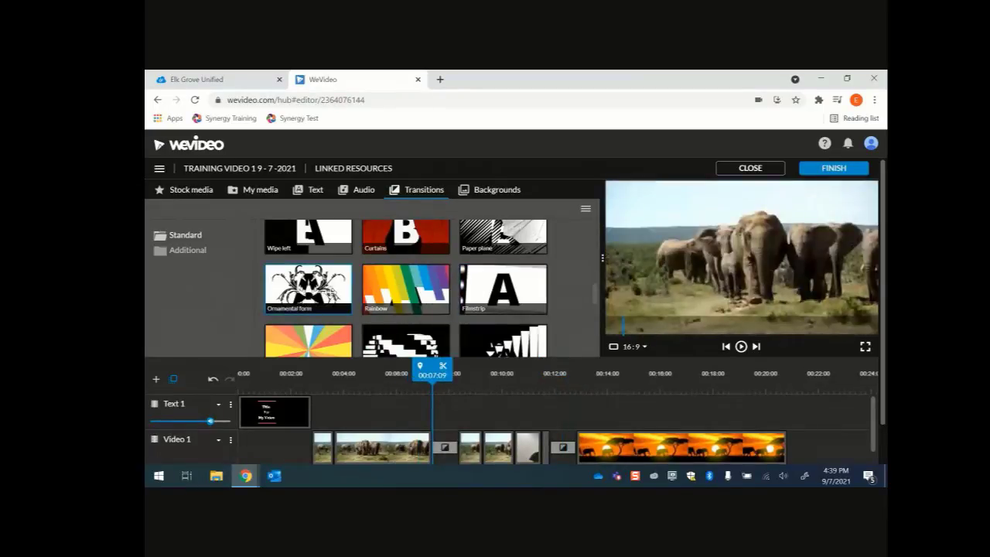
drag(307, 288, 333, 447)
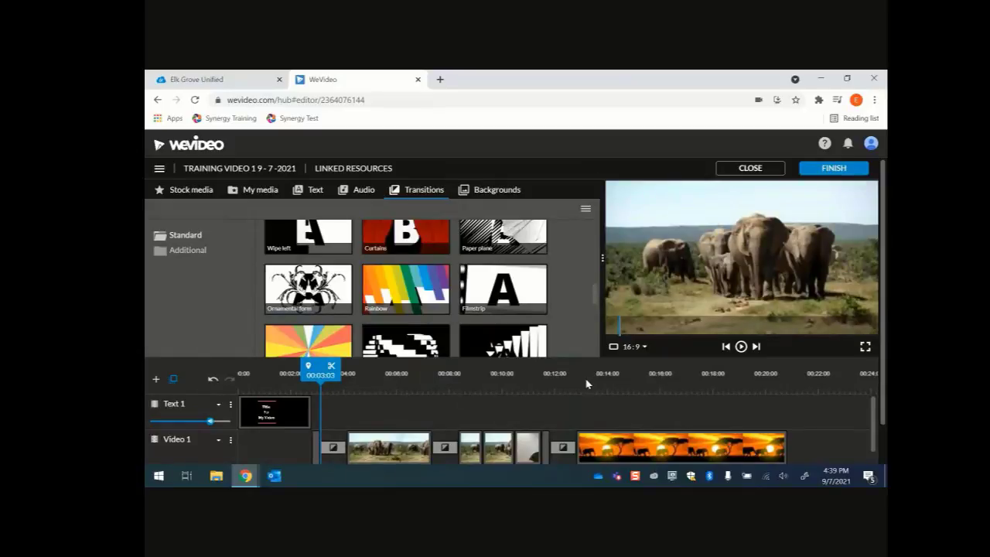
Try the Blue Smoke background at the start of Video 1 with Insert and push, and undo the insertion
click(471, 191)
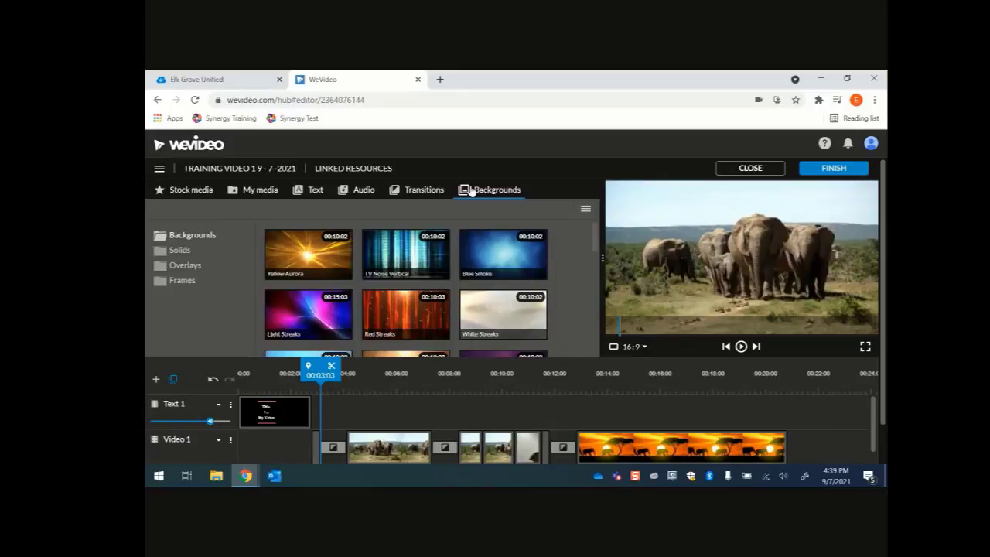
drag(503, 255, 246, 445)
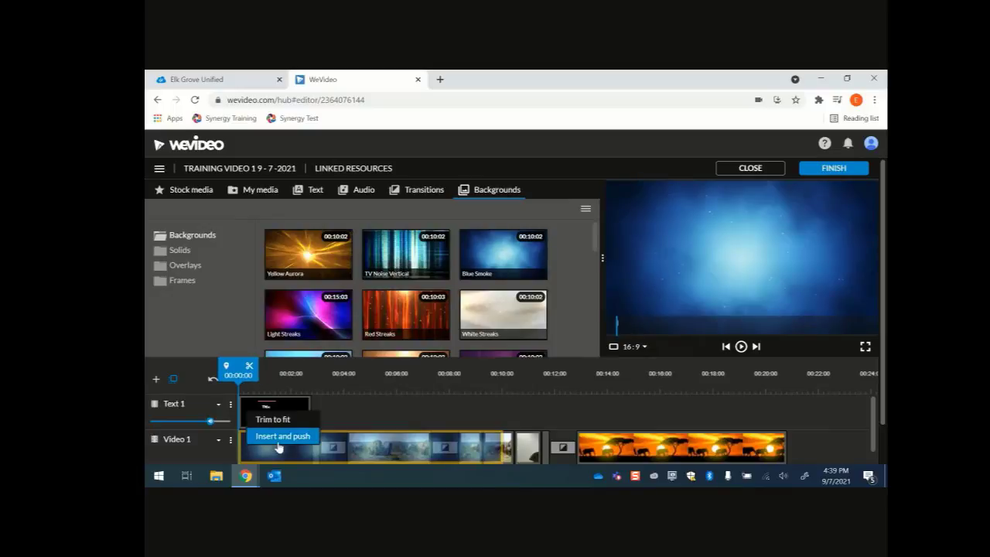
click(277, 442)
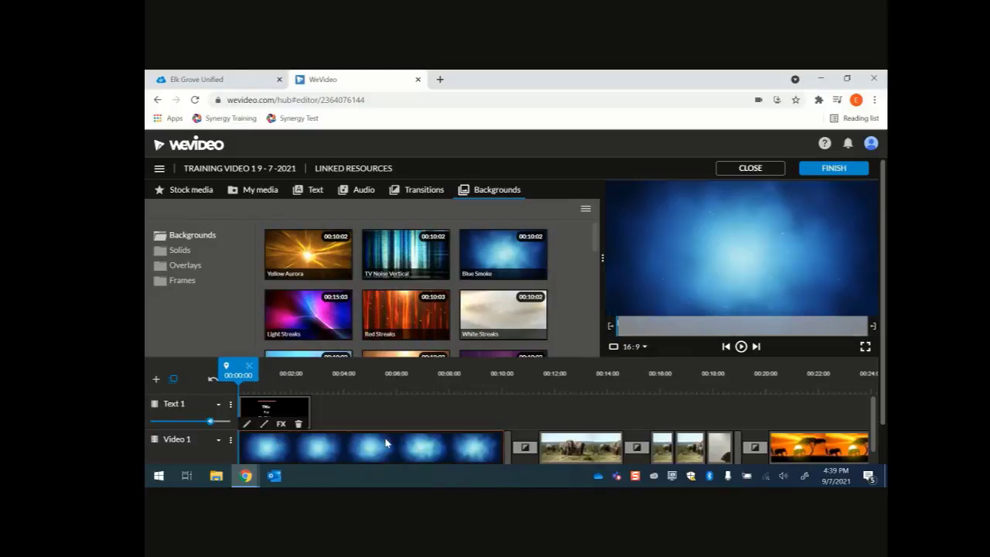
click(214, 384)
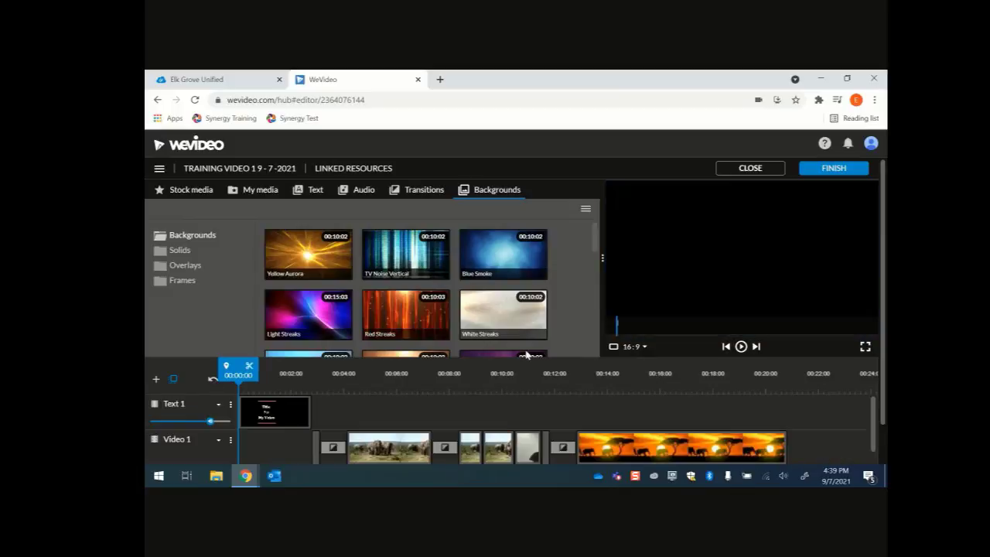
Place the Blue Smoke background under the title on Video 1, trimmed to fit, and play it from the start
drag(497, 266, 259, 447)
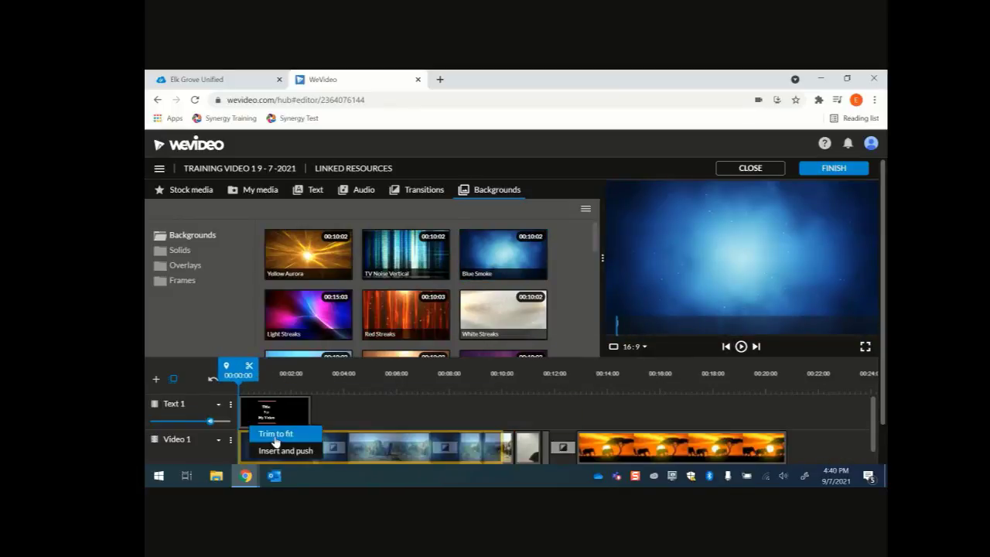
click(276, 434)
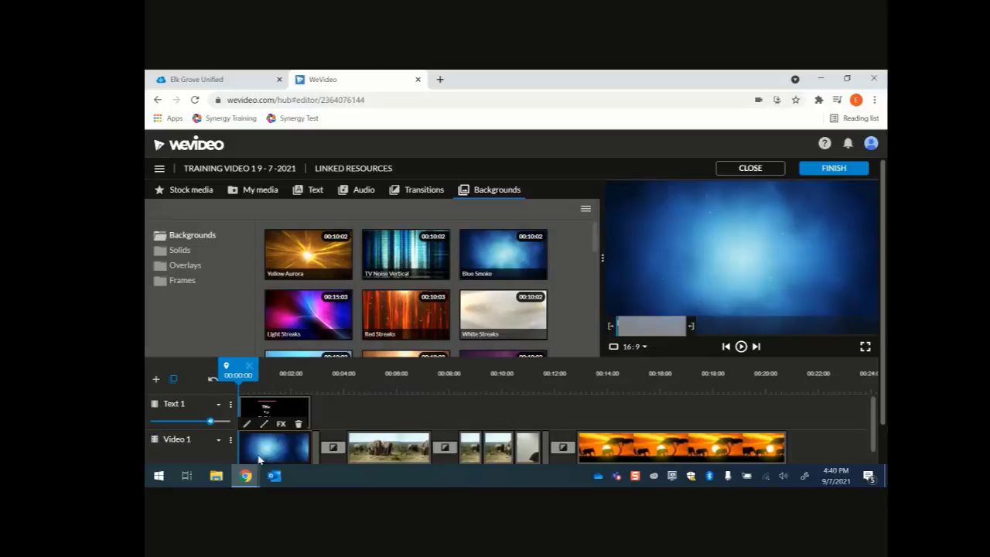
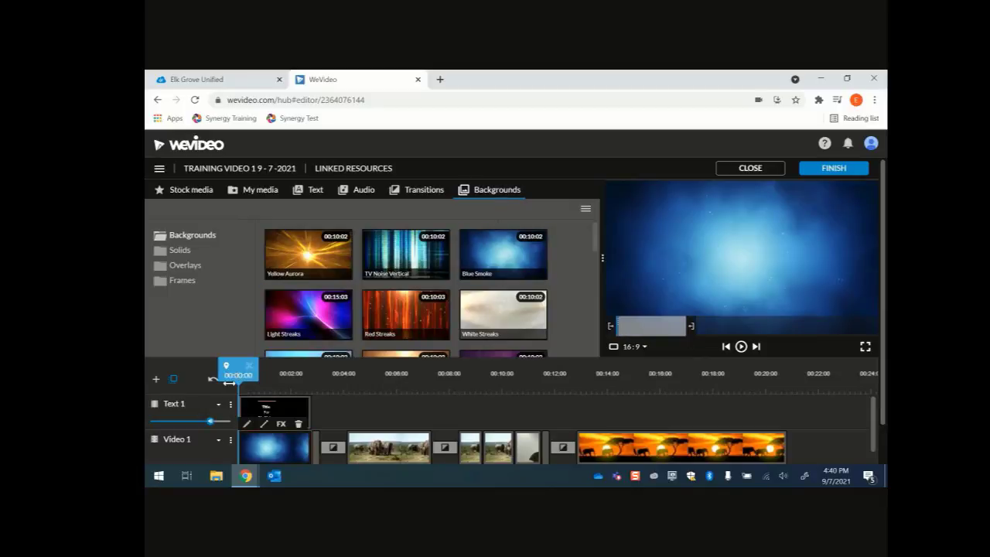
click(740, 346)
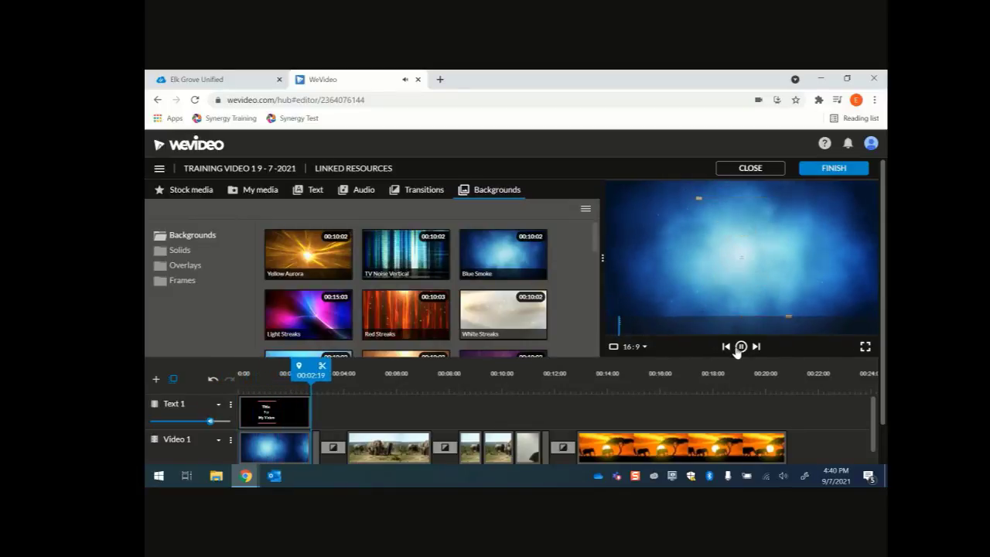
Stop the title playback, place the Bang overlay on Text 1 above the first elephant clip, and preview it
click(739, 347)
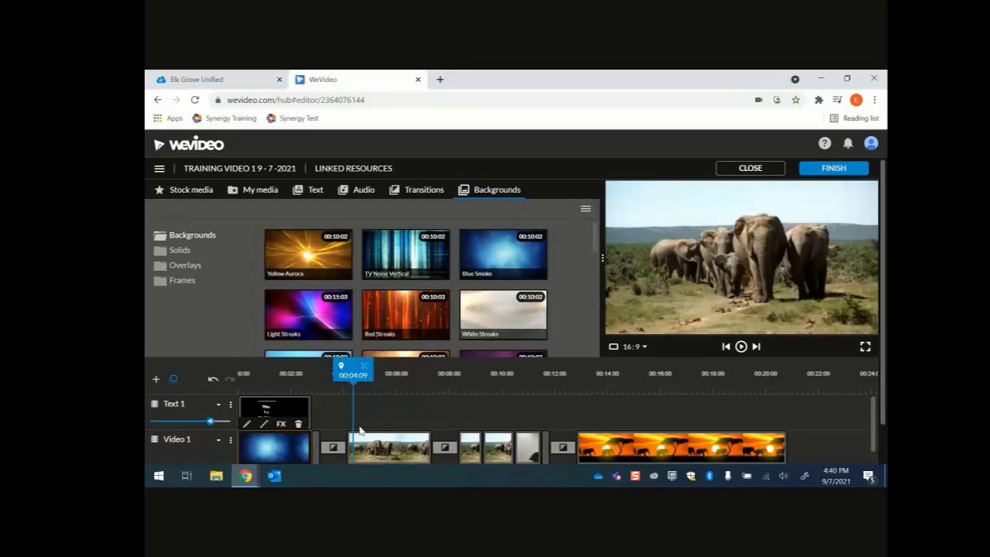
drag(341, 369, 239, 364)
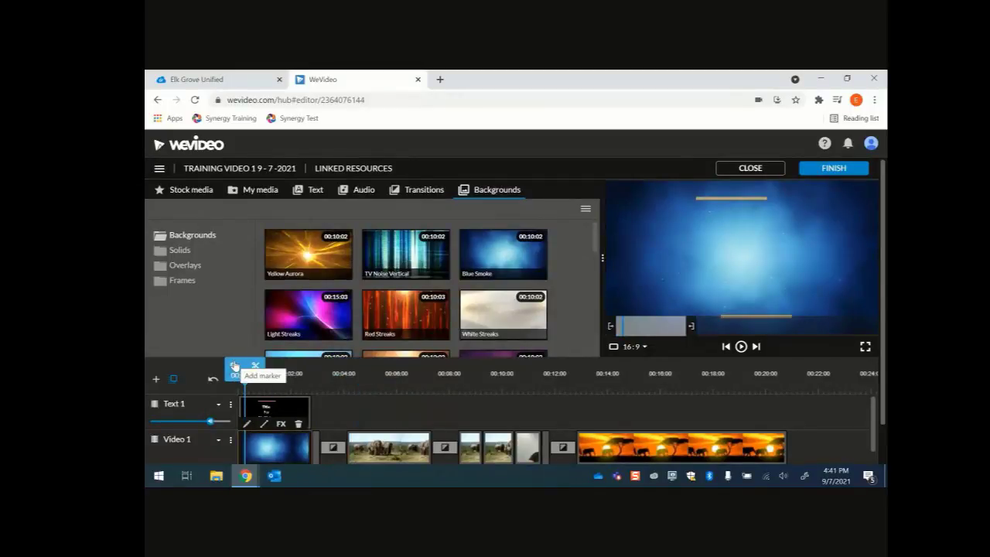
click(179, 251)
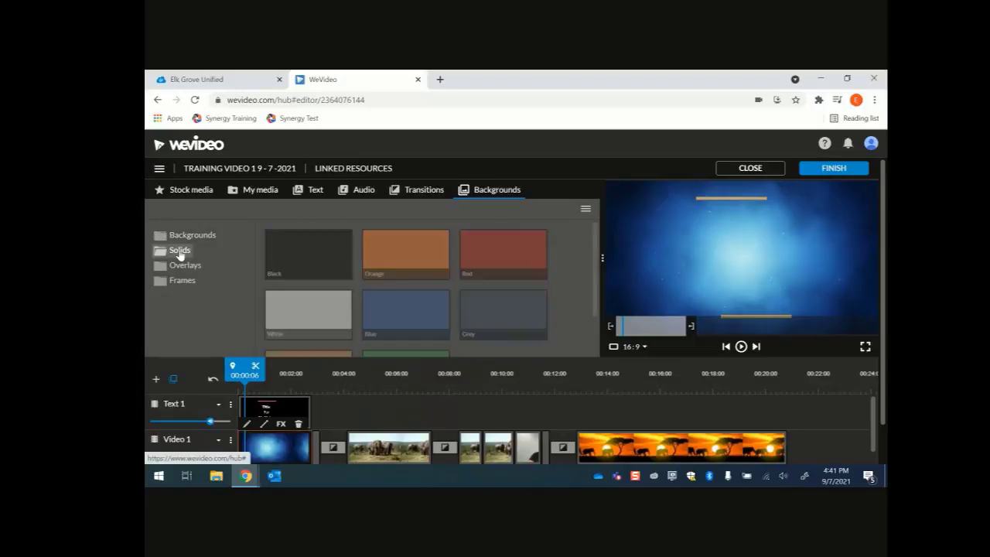
click(182, 266)
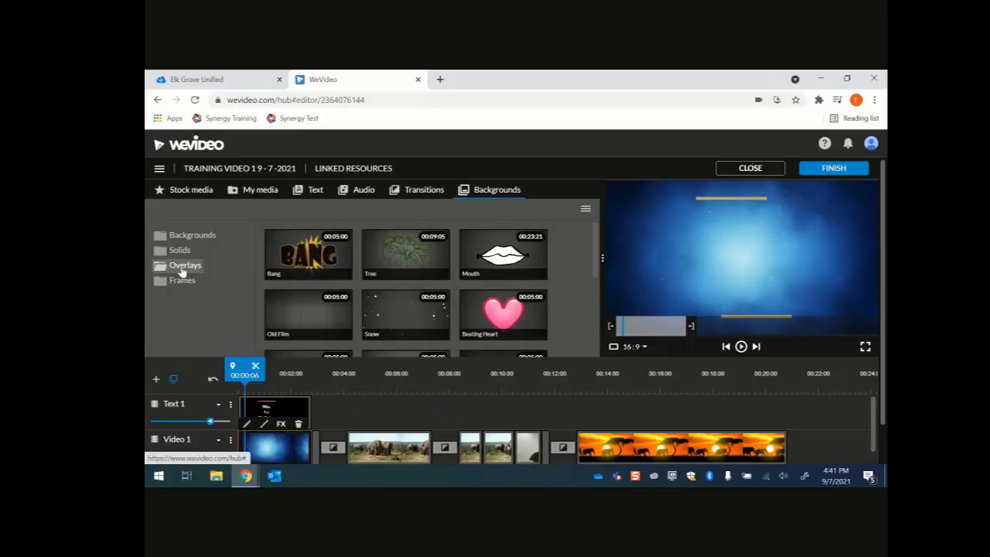
drag(309, 261, 366, 416)
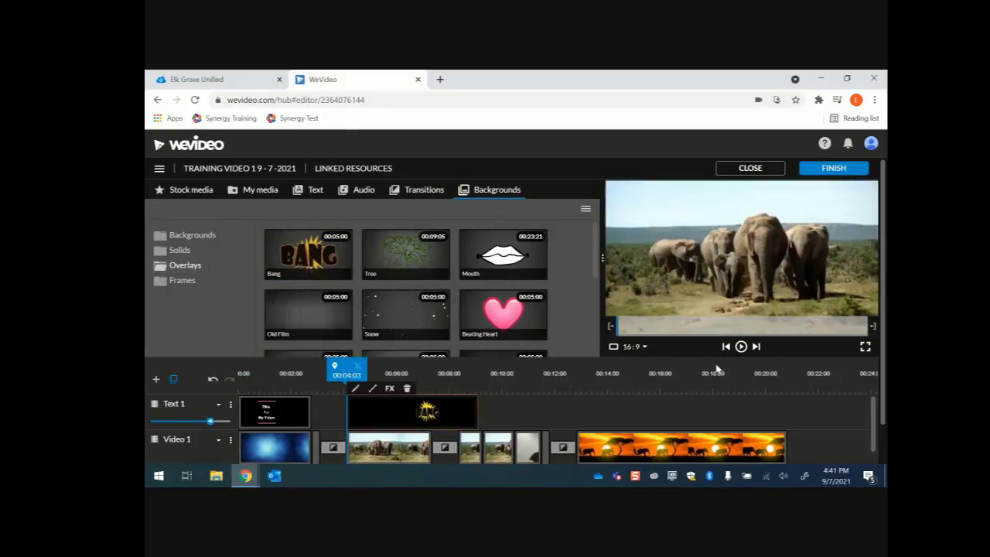
click(741, 347)
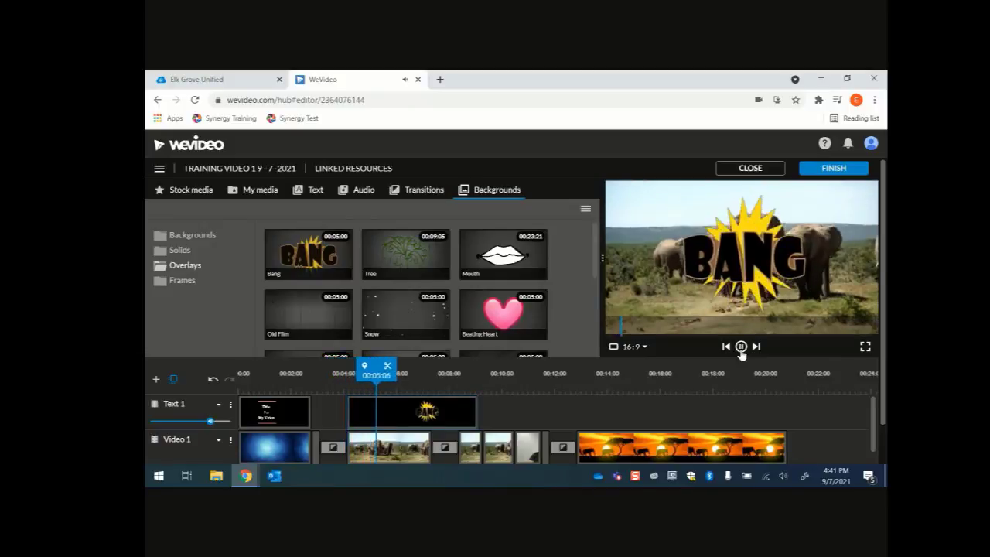
click(741, 347)
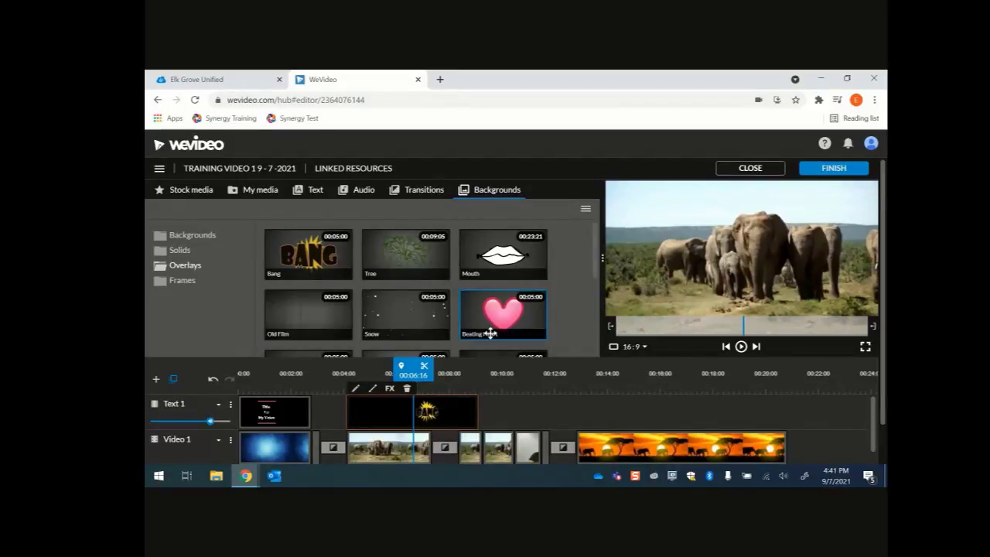
Place the Heart frame on Text 1 above the start of the sunset clip and preview it
scroll(490, 331, down, 5)
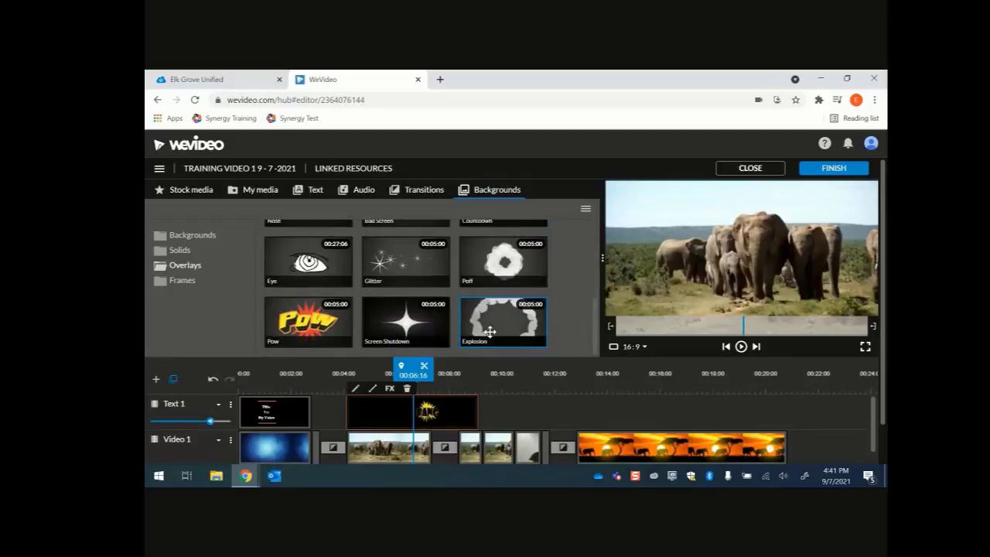
scroll(490, 332, down, 1)
click(177, 240)
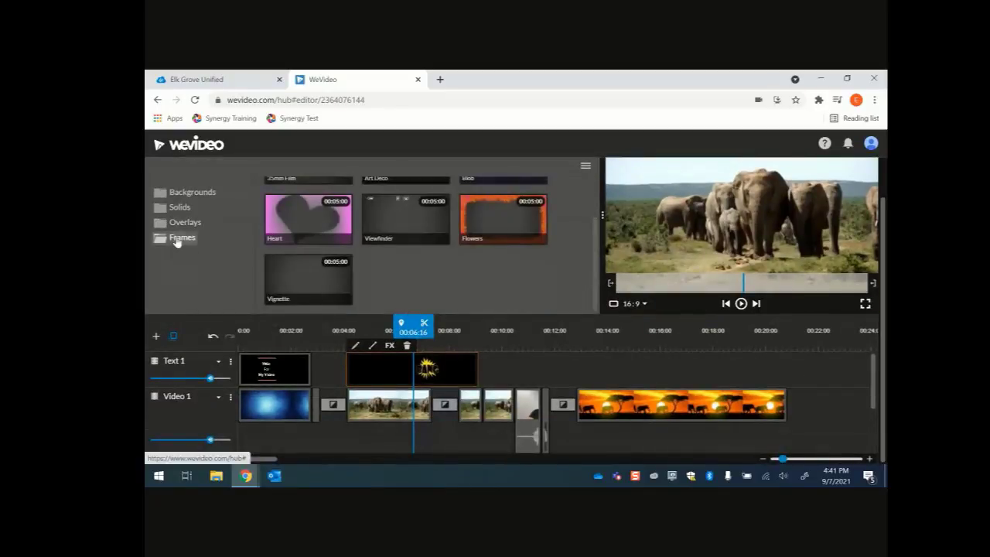
drag(317, 224, 605, 369)
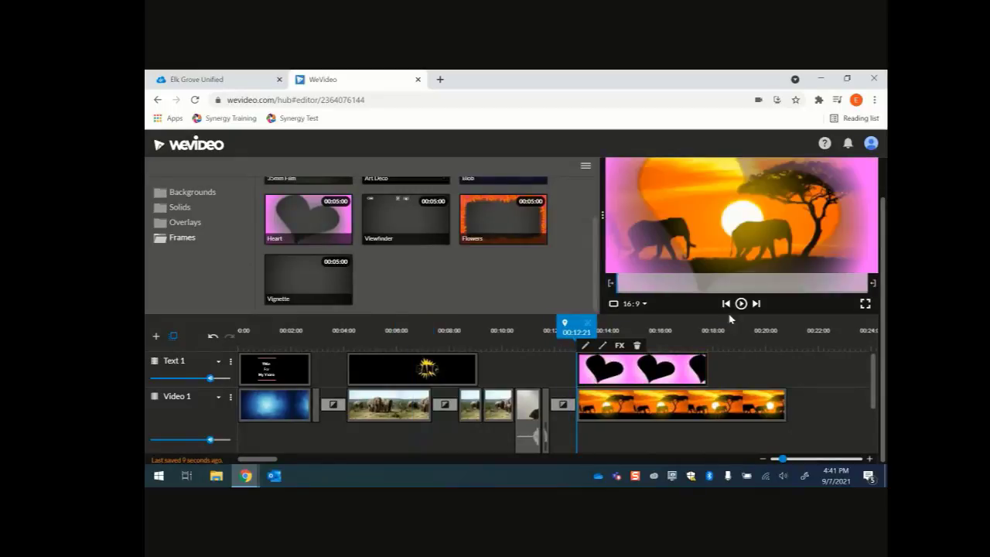
click(741, 304)
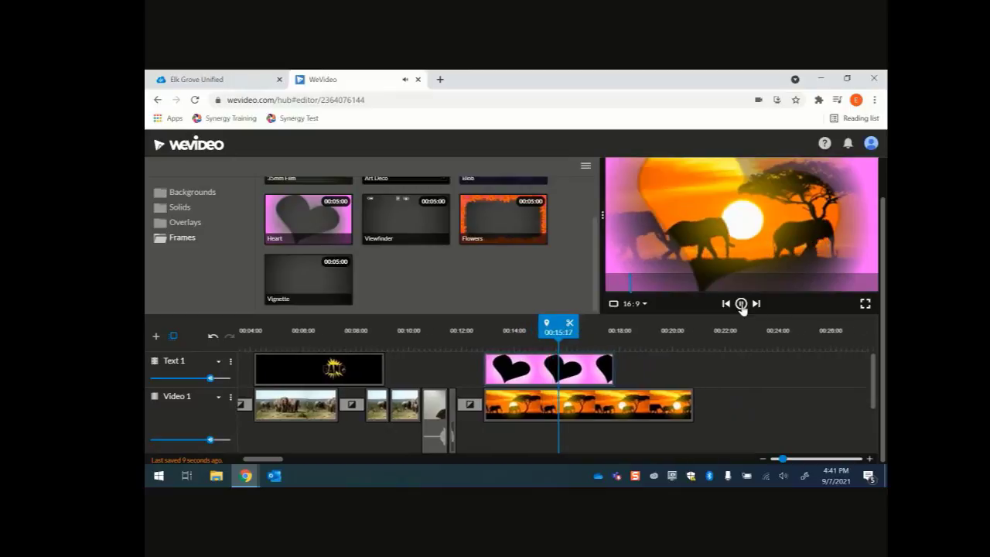
click(741, 304)
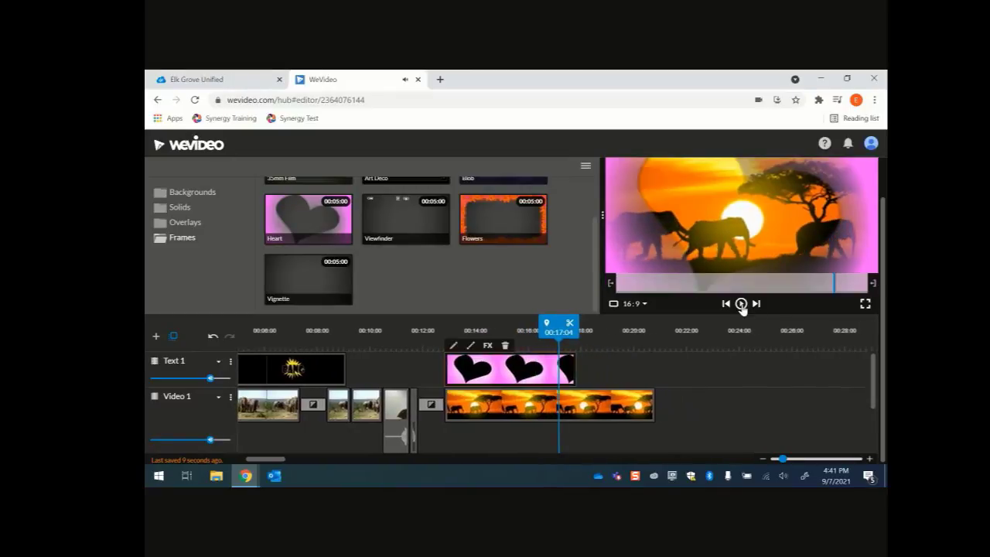
Add a Video / Text track named Video 2 and place the Arrow callout on it, starting with the Heart frame
scroll(417, 236, up, 1)
scroll(418, 236, up, 1)
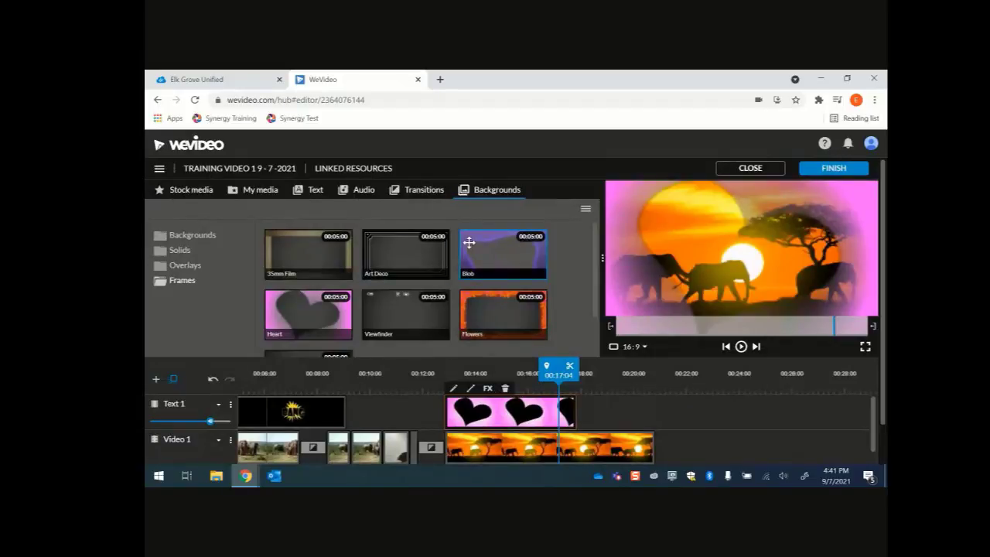
click(254, 195)
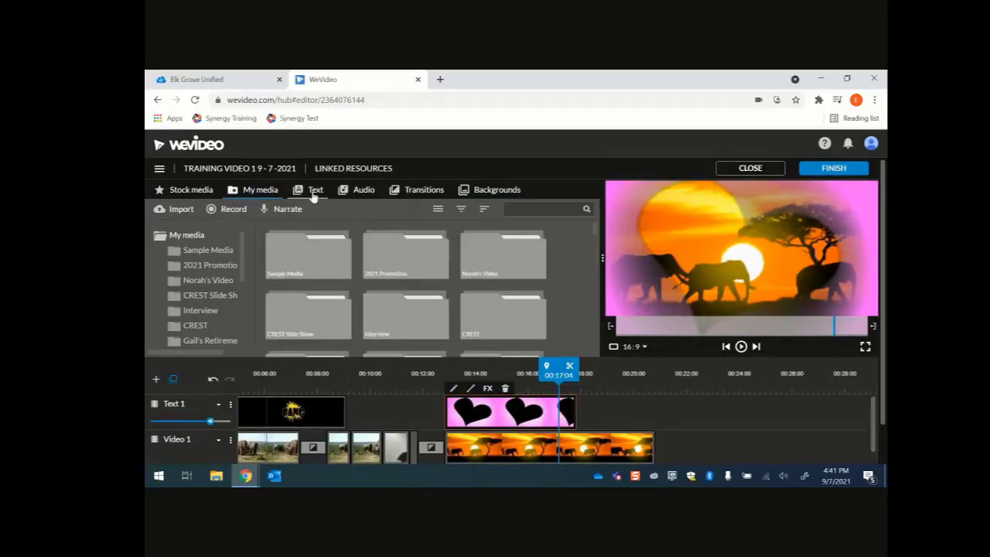
click(314, 194)
click(186, 282)
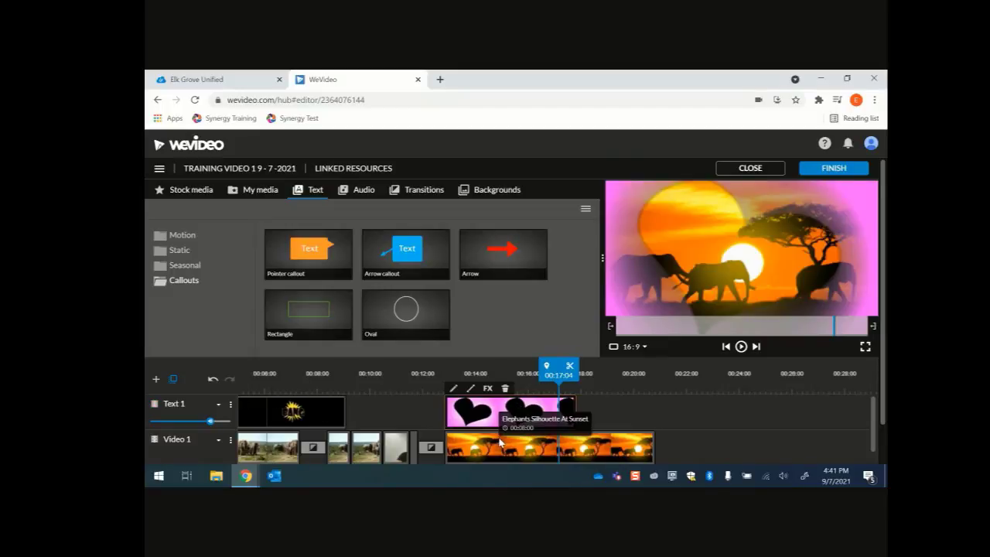
click(155, 381)
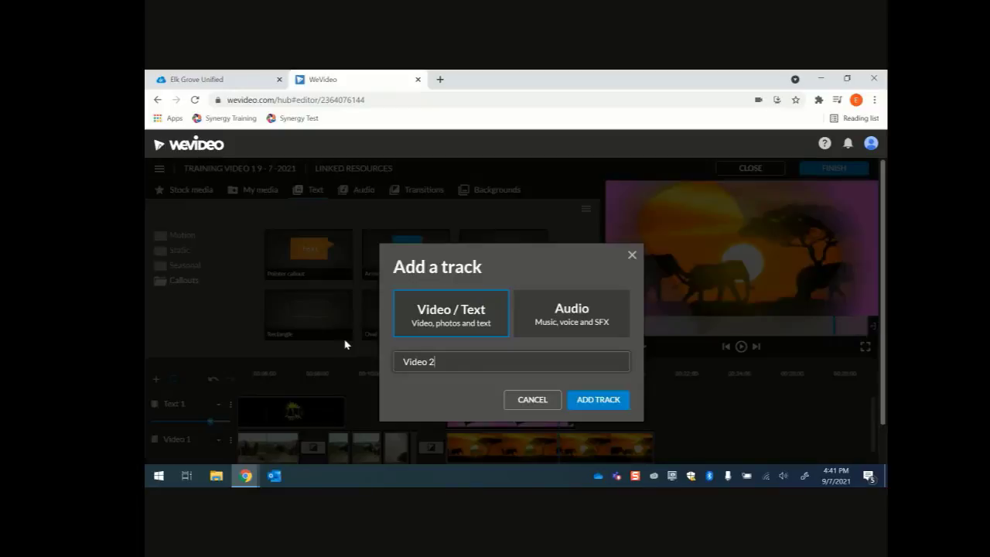
click(598, 400)
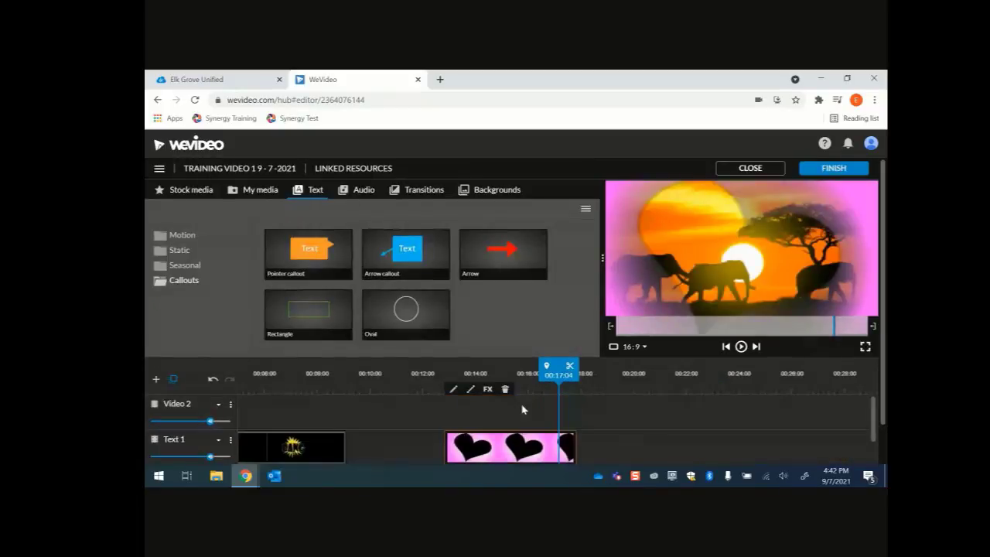
drag(482, 249, 462, 411)
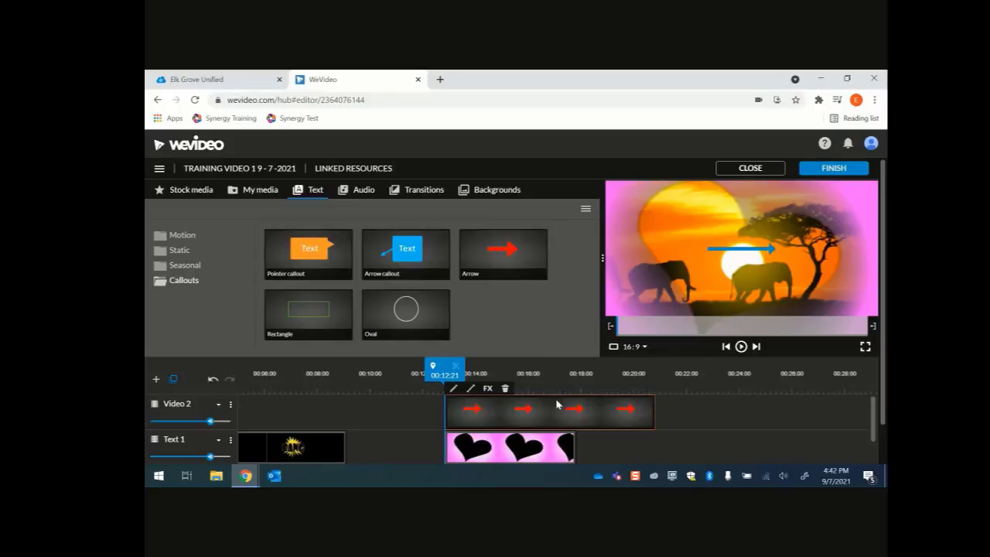
Move the arrow down between the elephants to about x 676, y 649, save the changes, and play the sunset section
drag(460, 376, 486, 386)
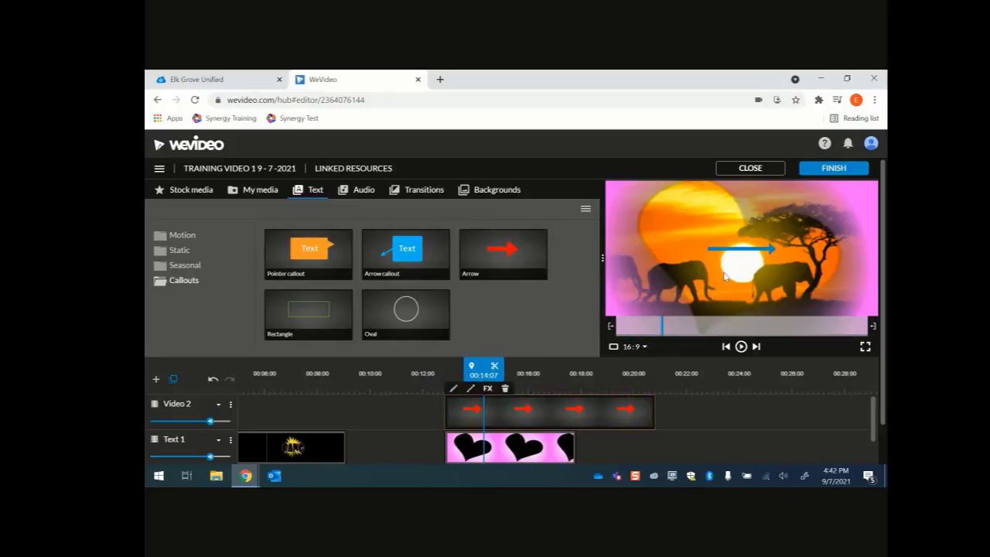
double_click(536, 420)
drag(691, 275, 712, 273)
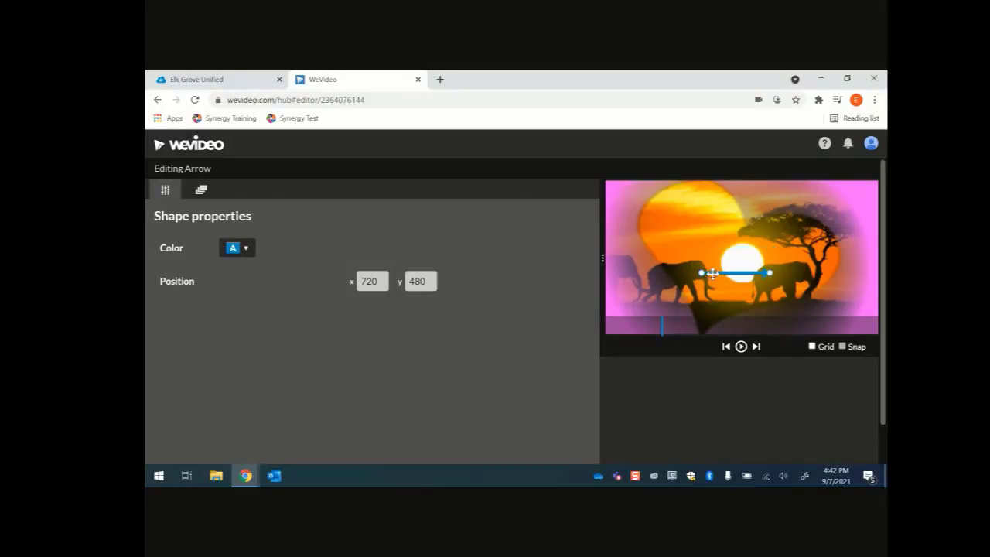
scroll(323, 422, down, 1)
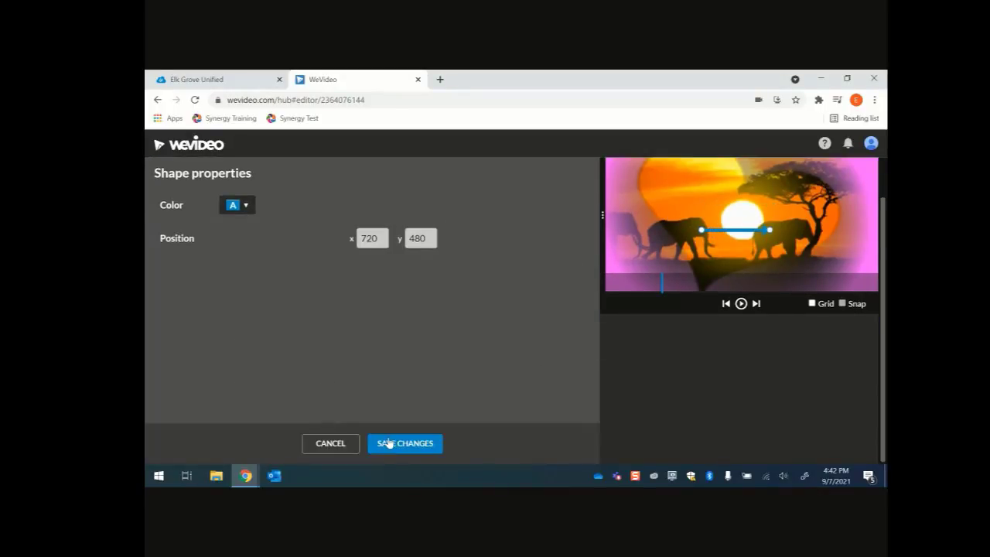
click(395, 448)
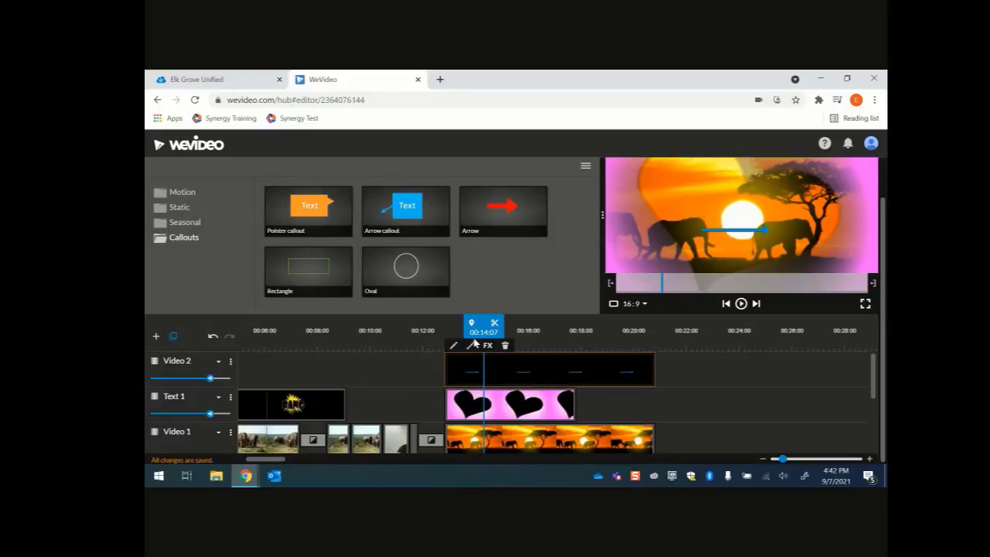
drag(483, 325, 434, 325)
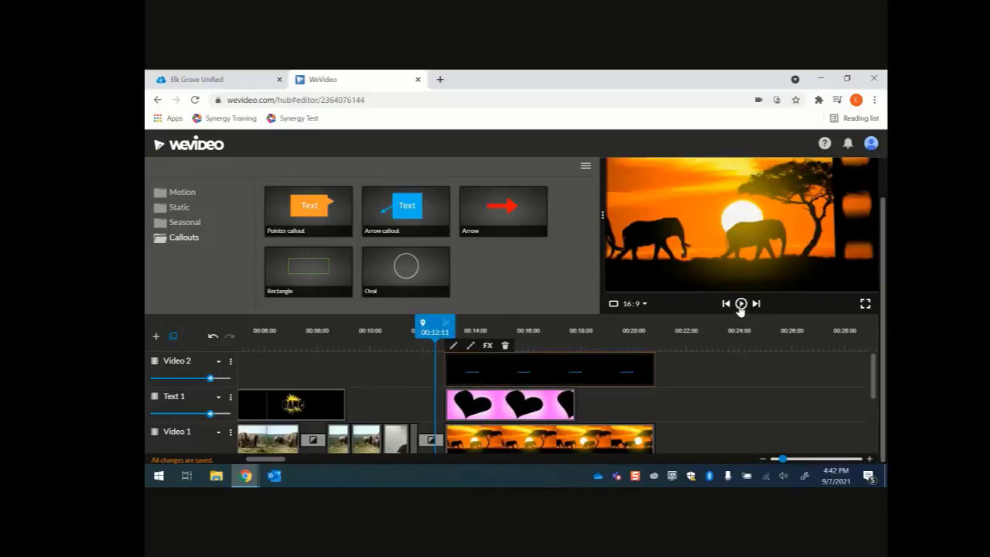
click(740, 304)
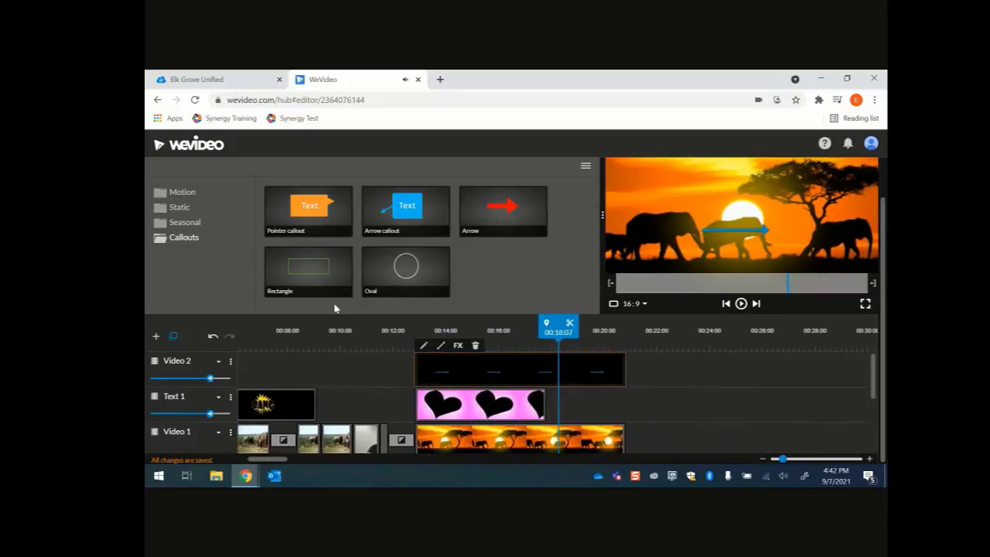
Try animating the arrow from a start position of about x 247, y 424, and cancel the edit
scroll(368, 404, up, 1)
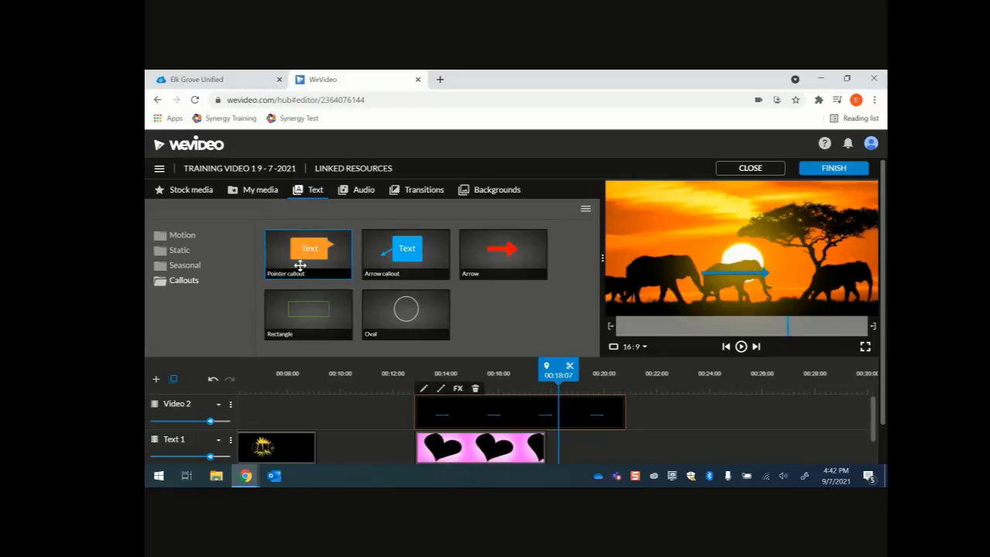
double_click(470, 418)
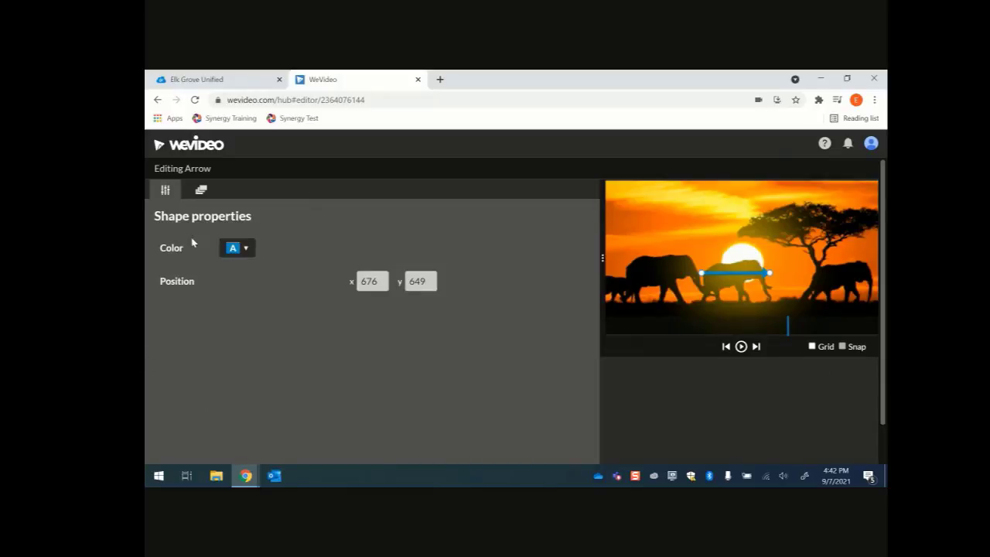
click(201, 192)
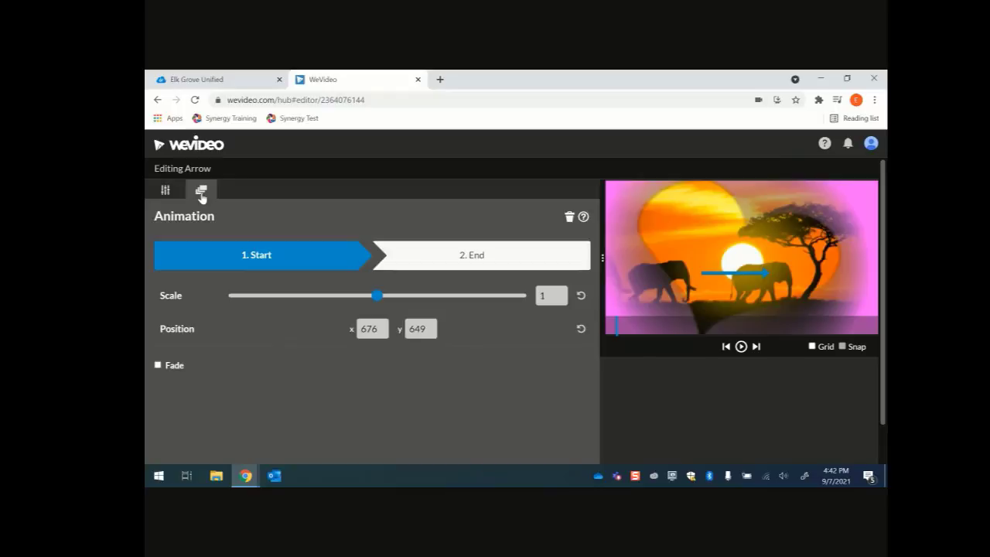
drag(735, 275, 673, 243)
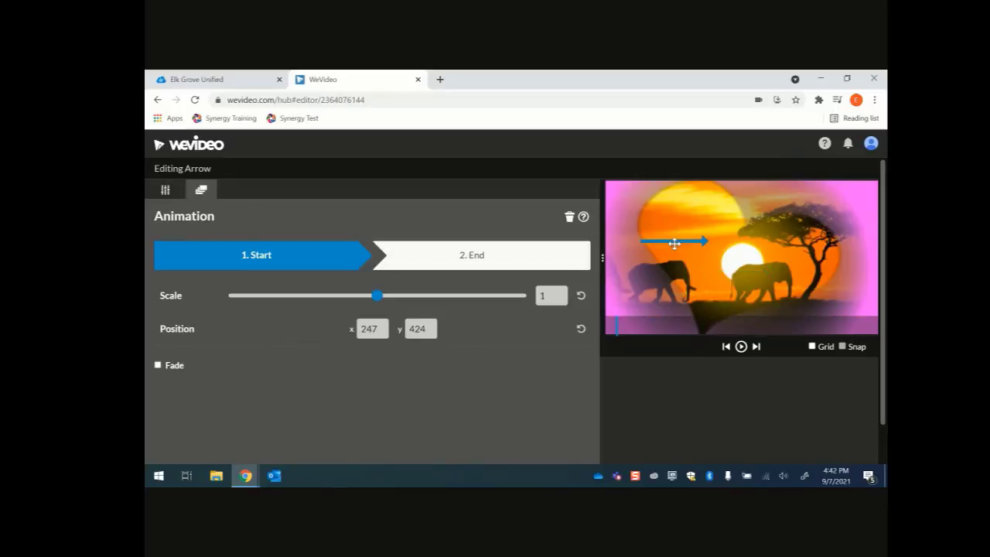
click(469, 258)
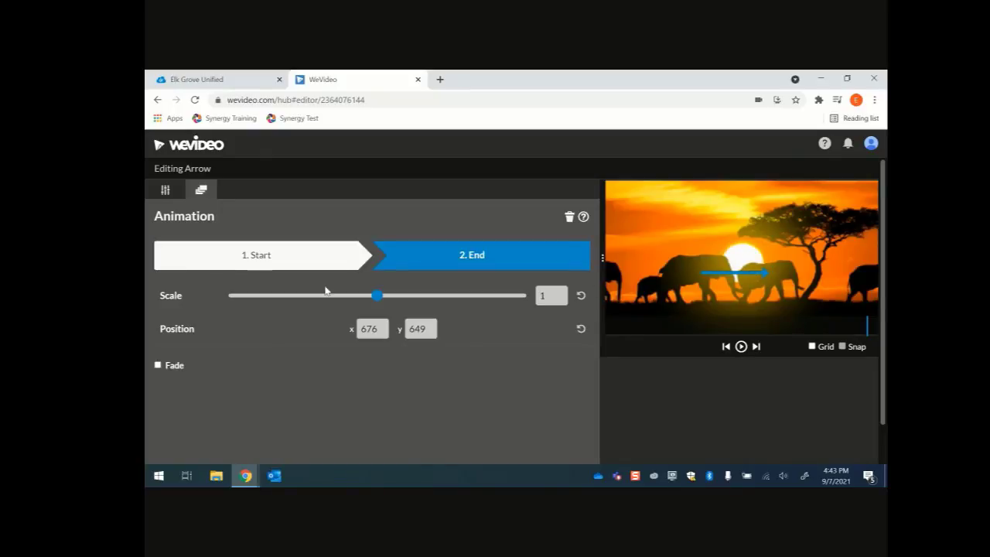
scroll(455, 386, down, 1)
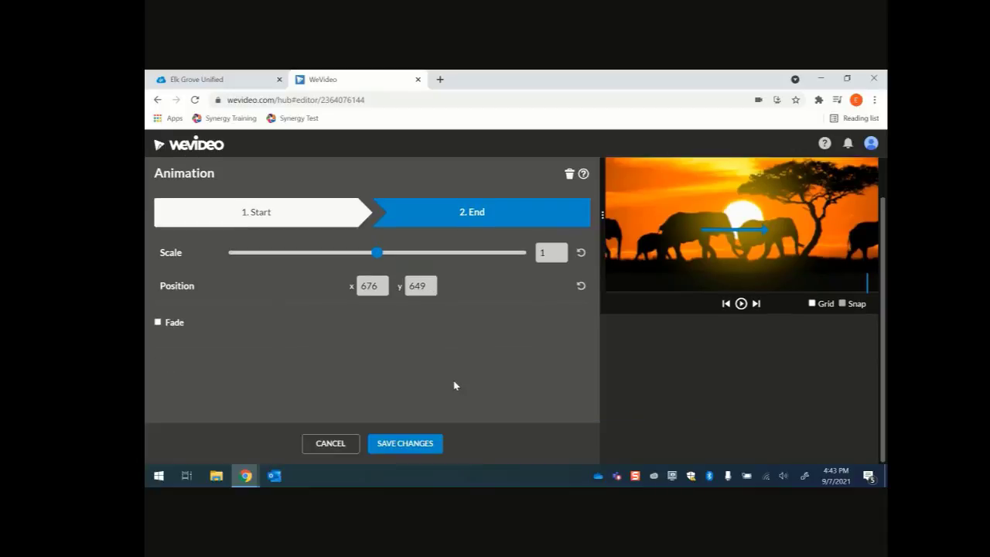
click(332, 442)
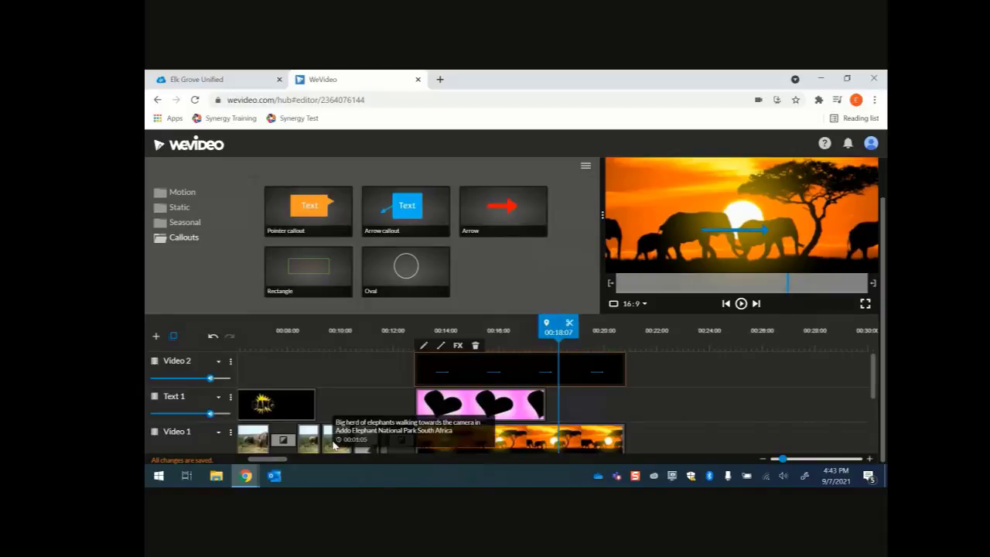
Return the playhead to the start of the timeline and look over the video and text tracks
key(Home)
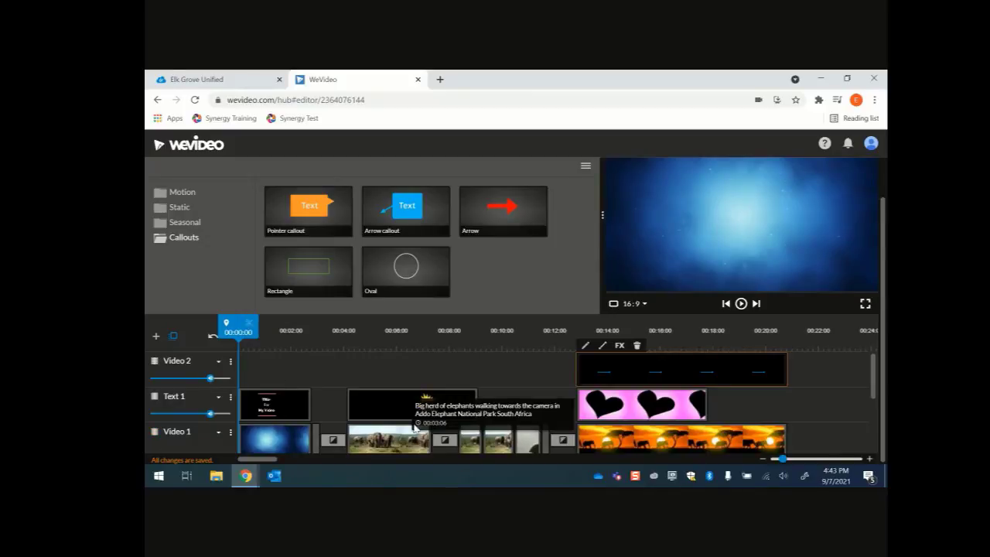
scroll(415, 427, down, 1)
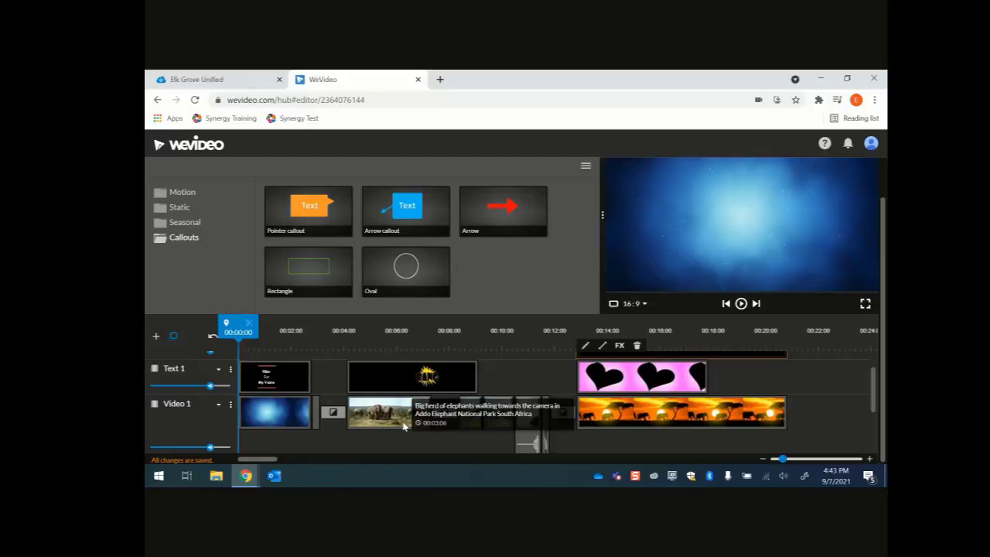
scroll(317, 418, up, 1)
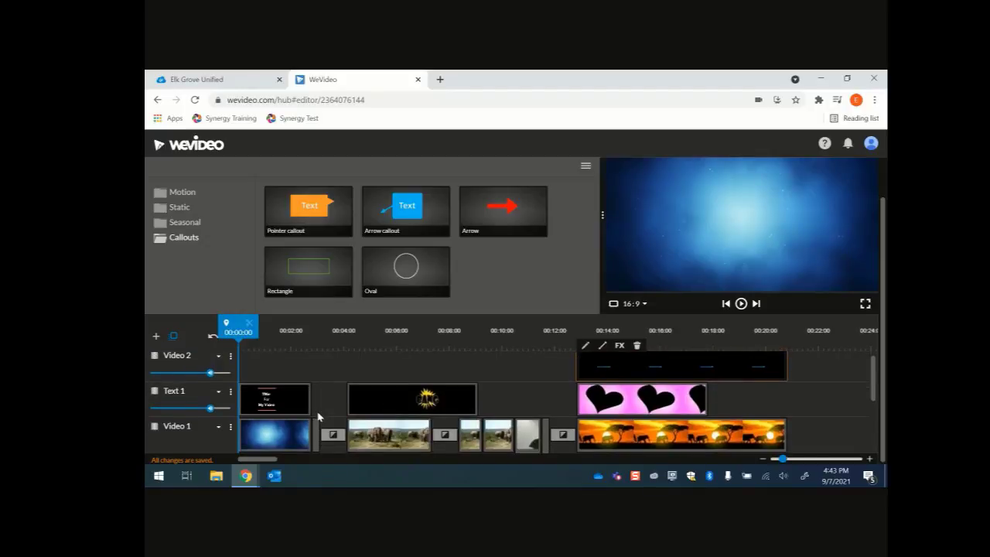
scroll(317, 418, down, 1)
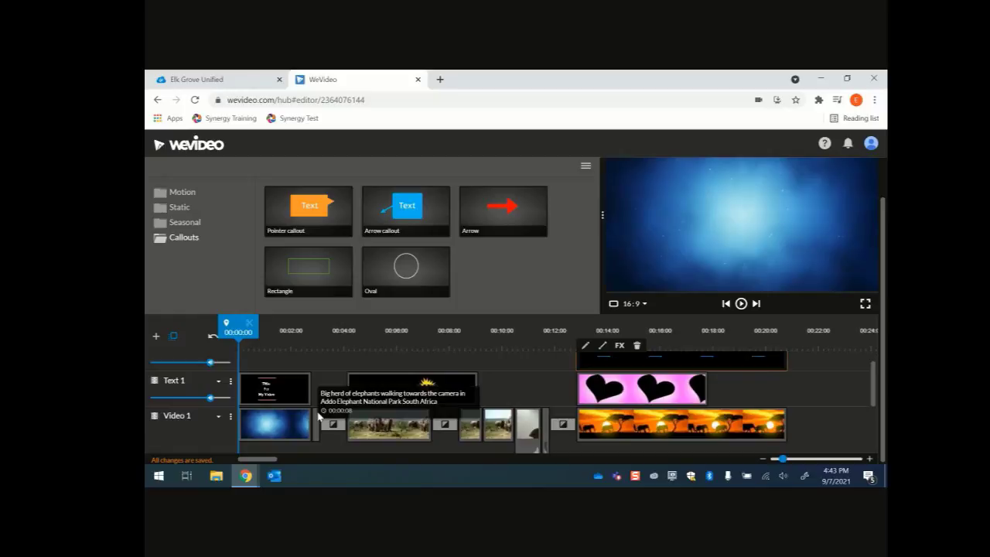
Move the title clip up to the Video 2 track and the Blue Smoke clip up to the Text 1 track
click(283, 430)
click(297, 381)
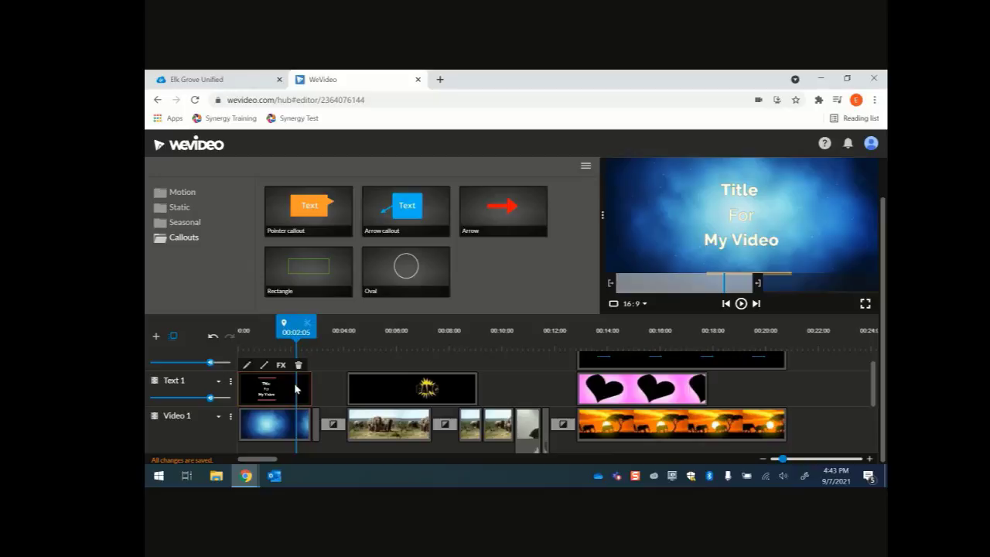
scroll(295, 389, up, 1)
drag(297, 399, 306, 373)
drag(278, 440, 272, 414)
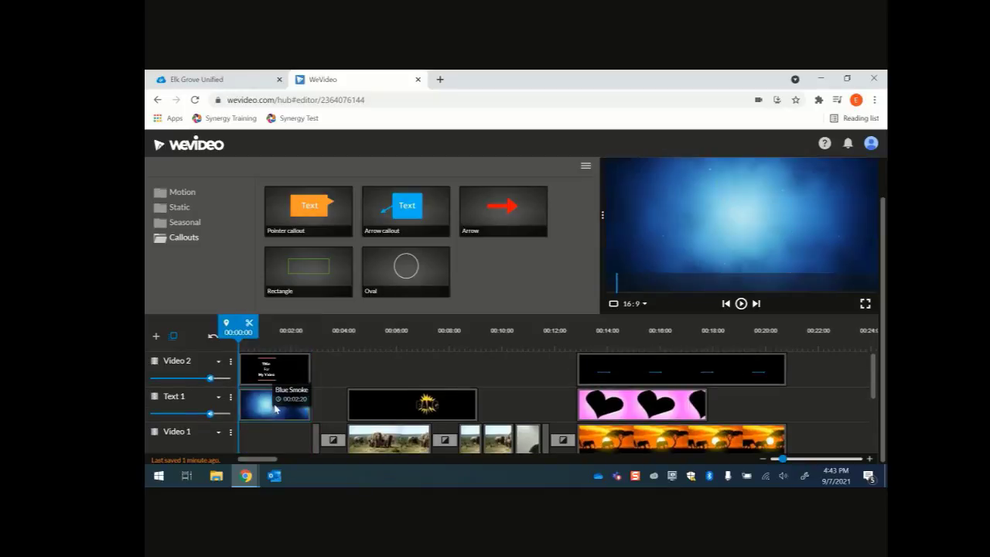
Scrub to the sunset section and examine how the arrow and Heart frame layer over the sunset clip
drag(236, 326, 643, 402)
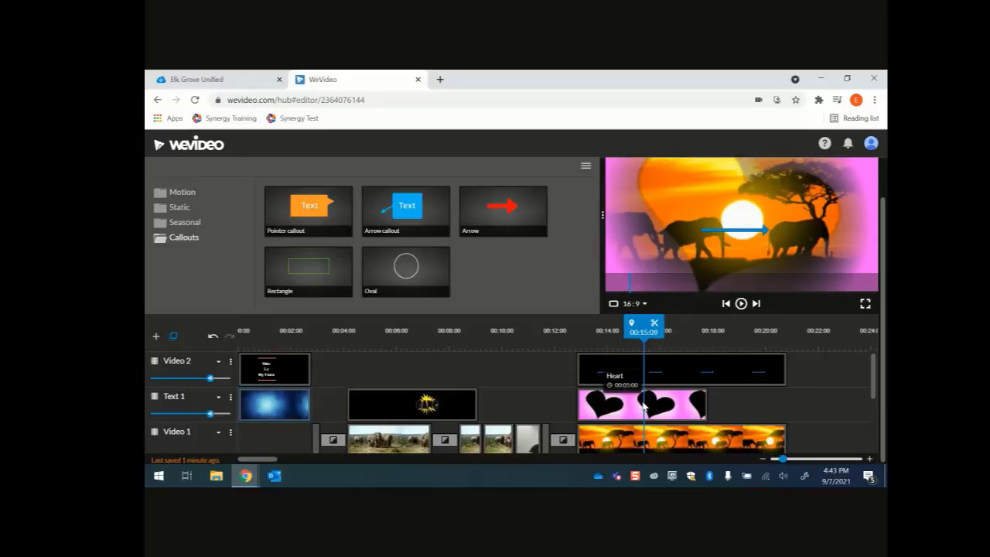
scroll(805, 420, down, 1)
mouse_move(670, 374)
mouse_down()
mouse_move(657, 448)
mouse_move(668, 438)
mouse_move(664, 378)
mouse_up()
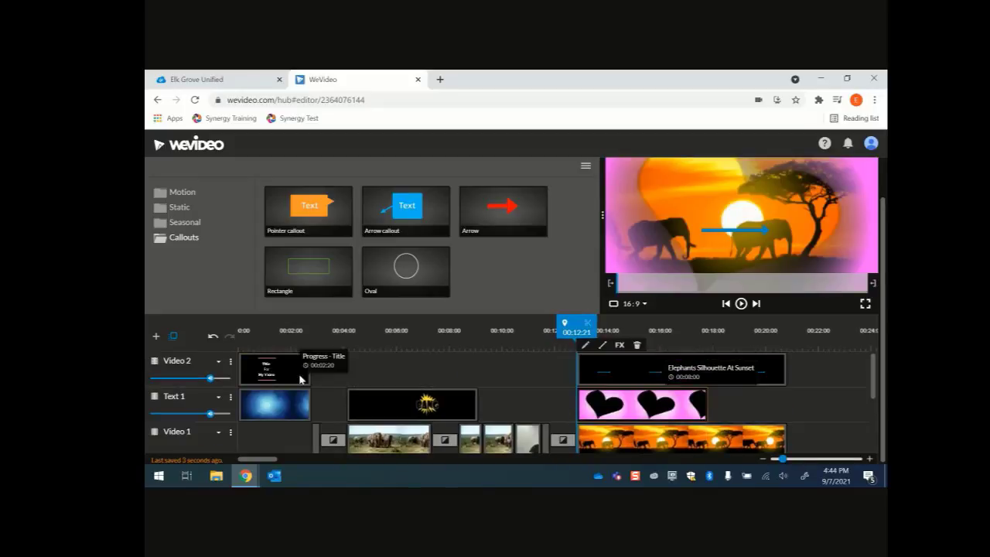
Try placing the title clip on Video 1 beneath Blue Smoke at the timeline start and play the opening
click(268, 422)
drag(286, 370, 282, 417)
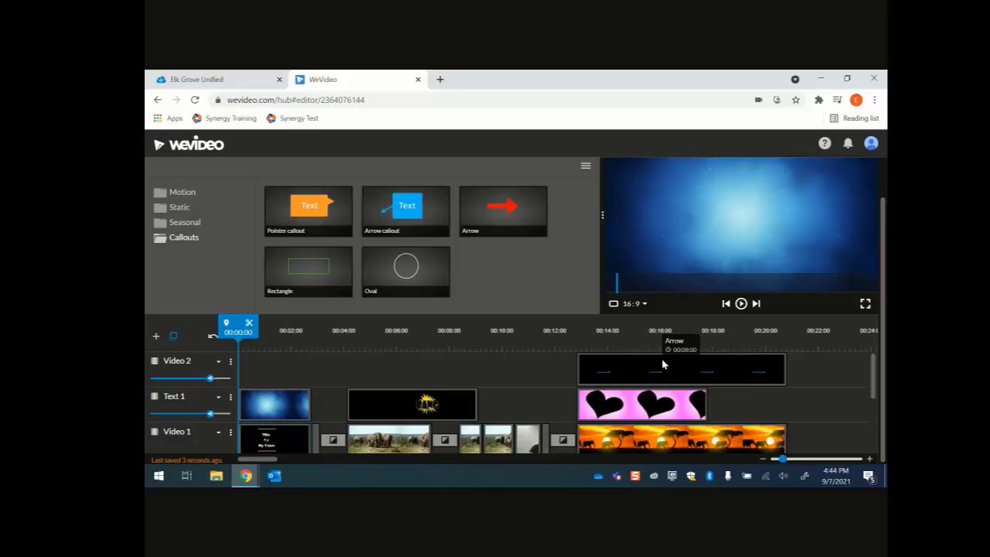
click(740, 304)
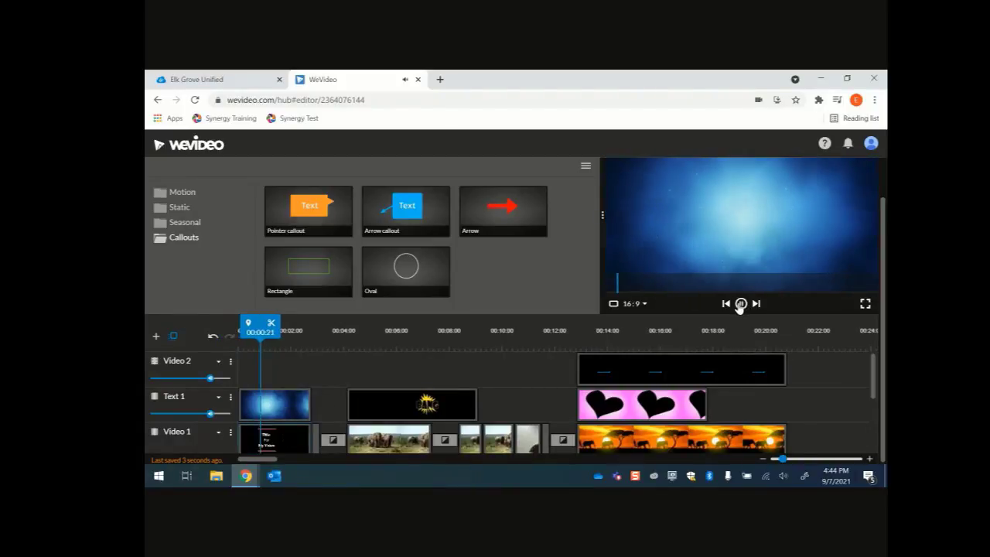
click(740, 304)
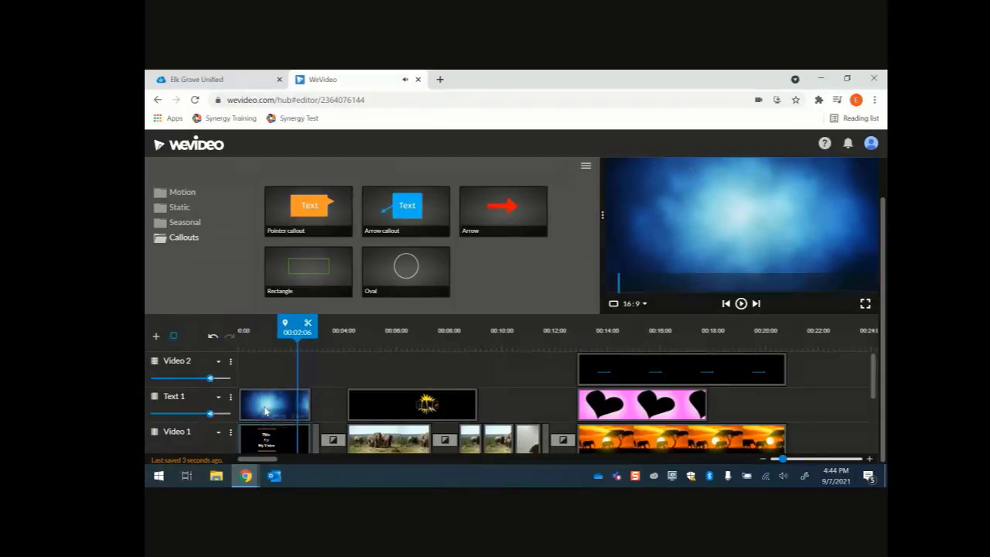
Enlarge the page and examine the layering of the Blue Smoke and title clips at the start of the tracks
scroll(267, 417, up, 1)
scroll(267, 417, down, 1)
key(ctrl+plus)
key(ctrl+plus)
key(ctrl+plus)
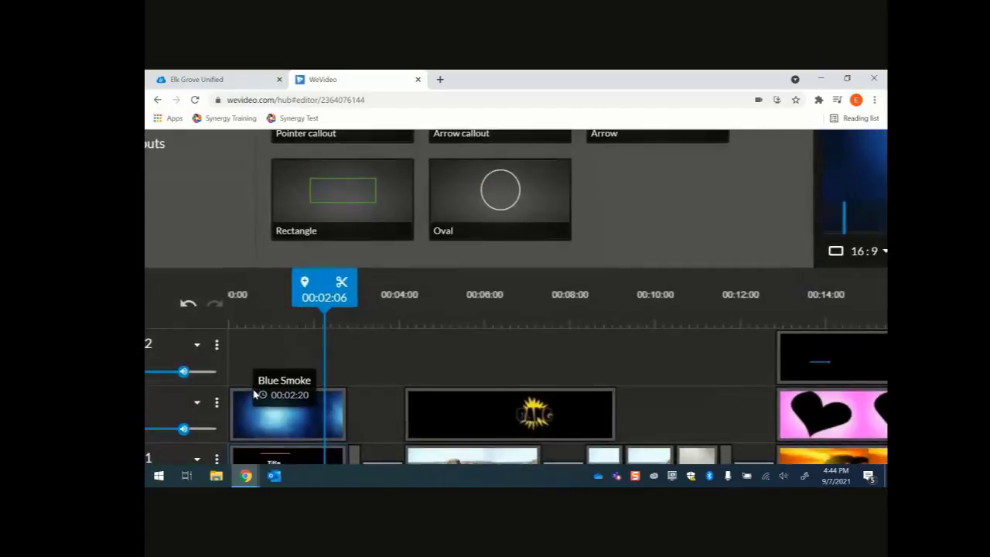
scroll(254, 395, down, 5)
scroll(254, 395, up, 5)
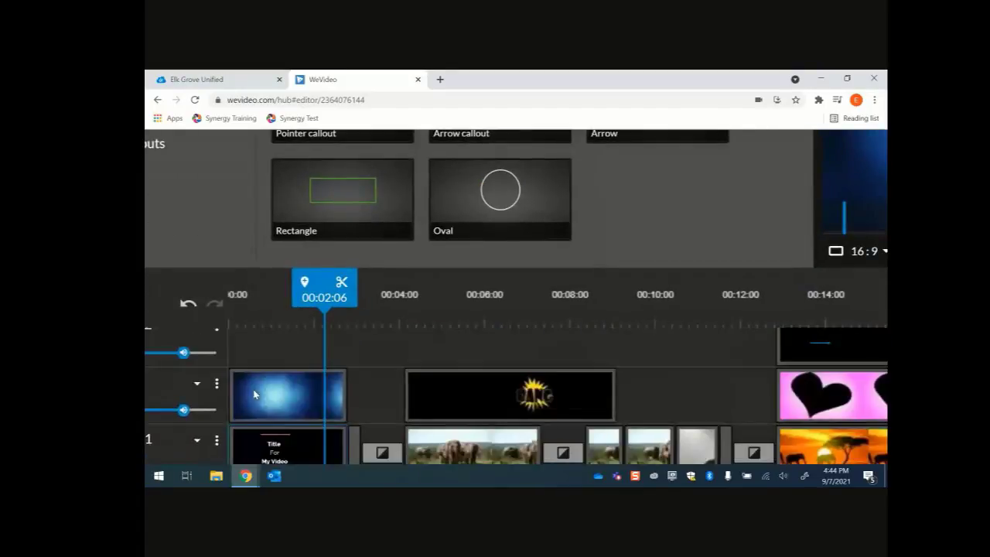
scroll(254, 394, down, 1)
scroll(254, 395, down, 1)
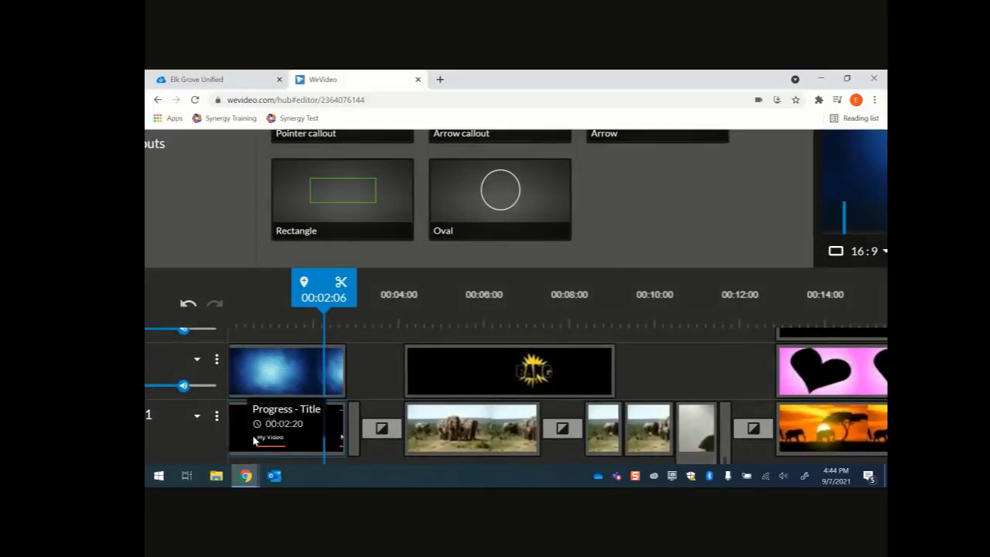
Move the title clip back up to Video 2 above Blue Smoke, restore the normal page size, and play the opening
scroll(253, 435, up, 1)
drag(252, 435, 257, 362)
scroll(302, 395, up, 2)
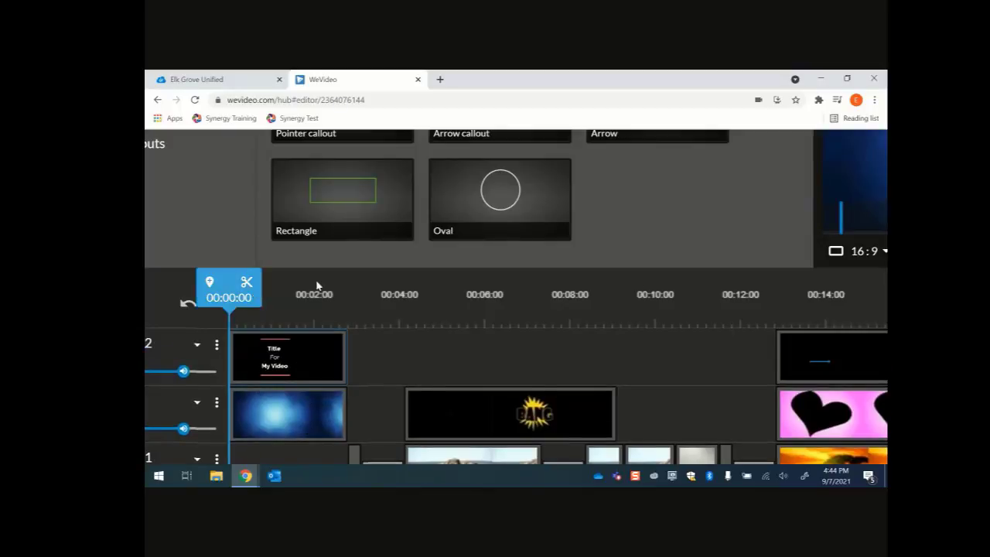
key(ctrl+0)
click(741, 303)
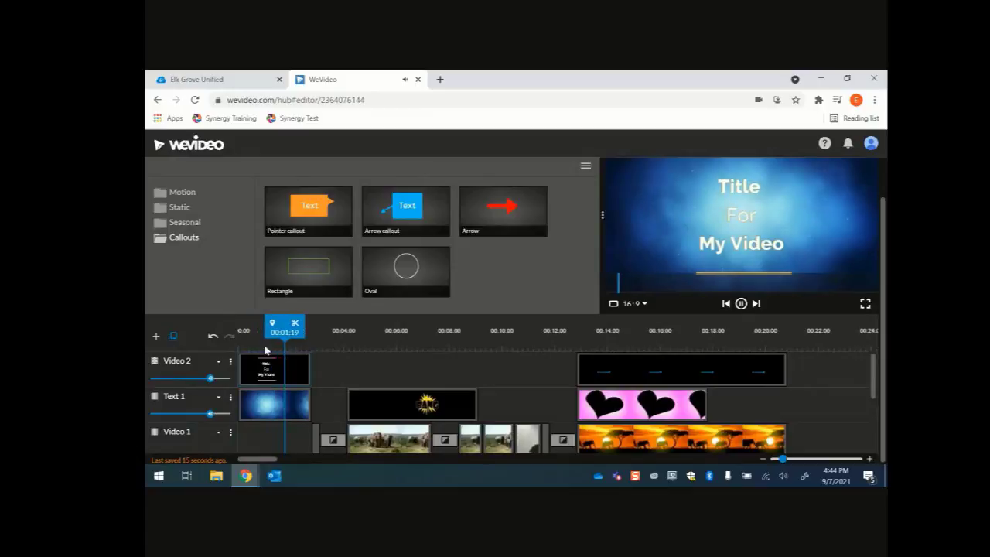
click(741, 303)
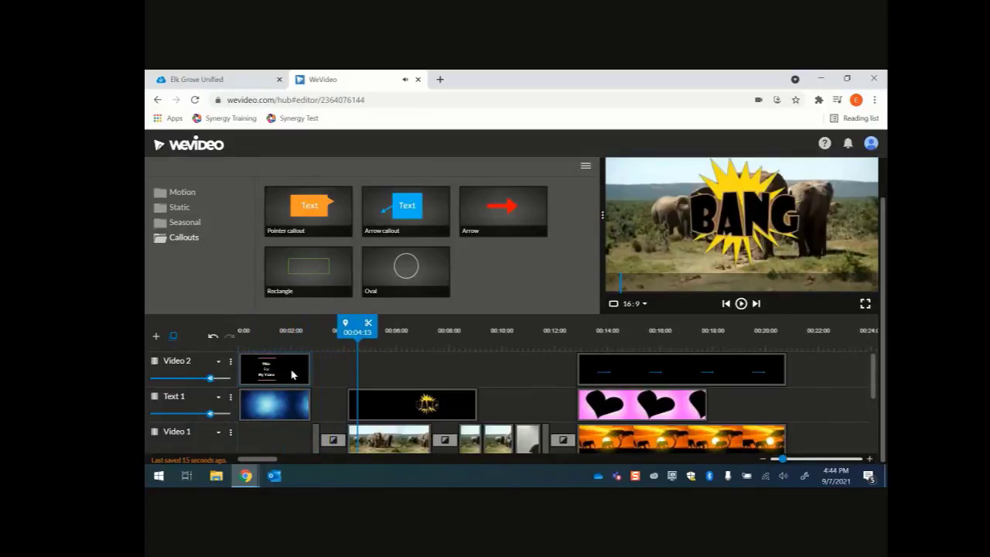
Move Blue Smoke to the start of Video 1 and the title clip to Text 1 above it, keeping the playhead at 00:00:00
drag(276, 402, 274, 438)
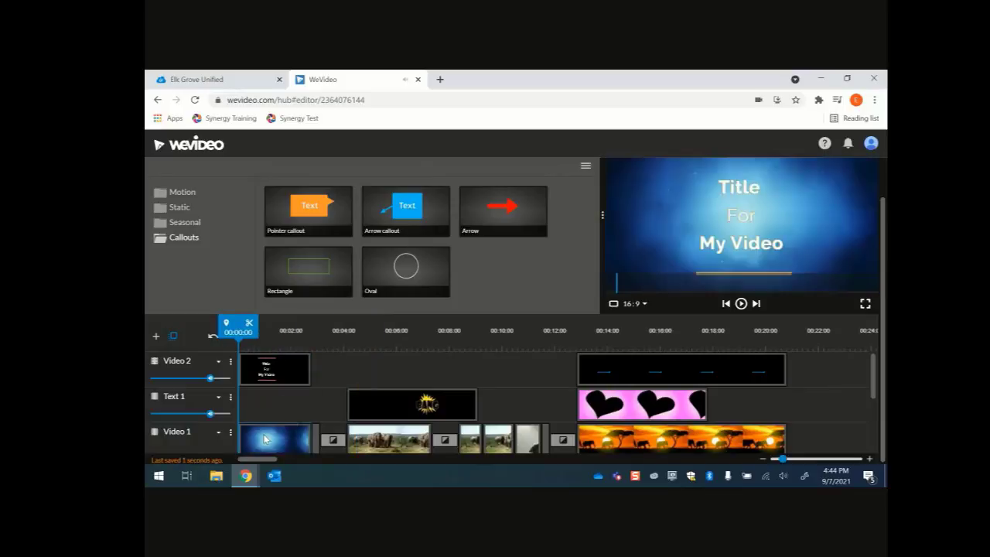
drag(268, 381, 263, 414)
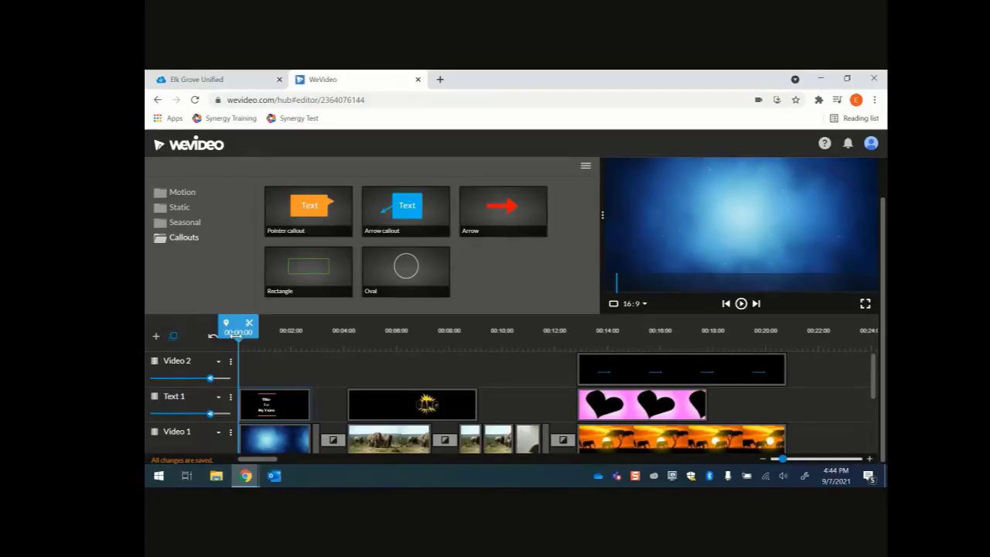
drag(239, 330, 214, 334)
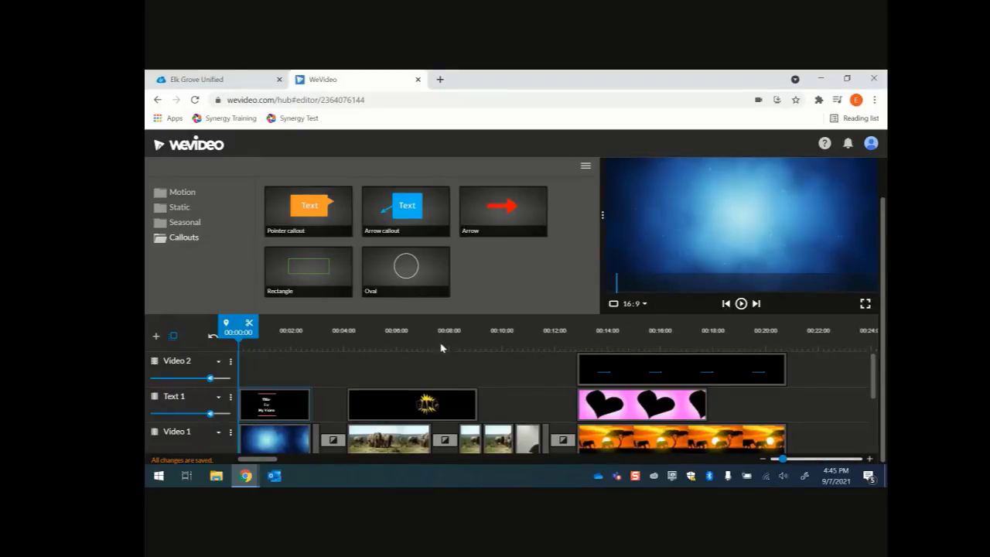
Move Blue Smoke alone on Video 1 to 00:21:12 after the sunset clip, and return it to the start beneath the title
scroll(314, 383, down, 1)
scroll(260, 382, up, 1)
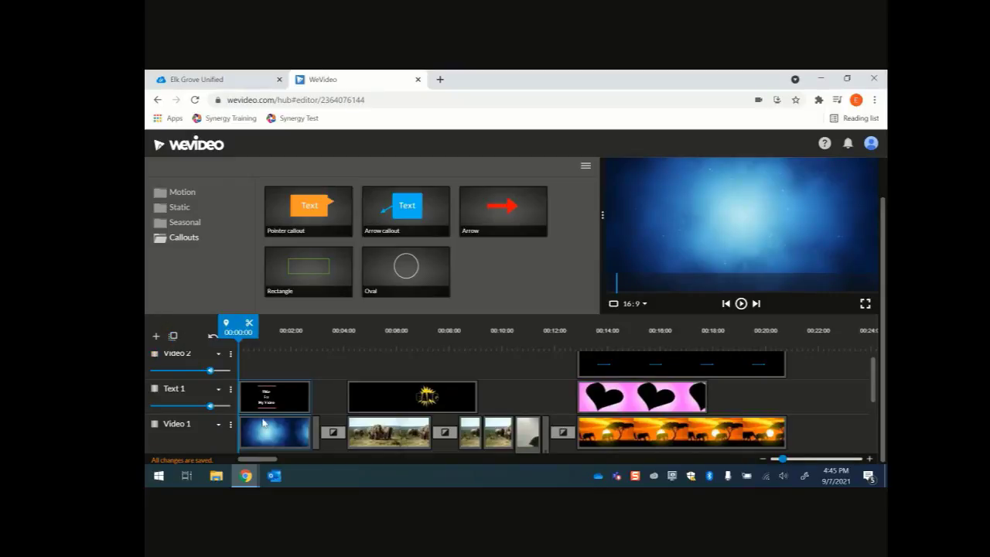
drag(293, 401, 820, 435)
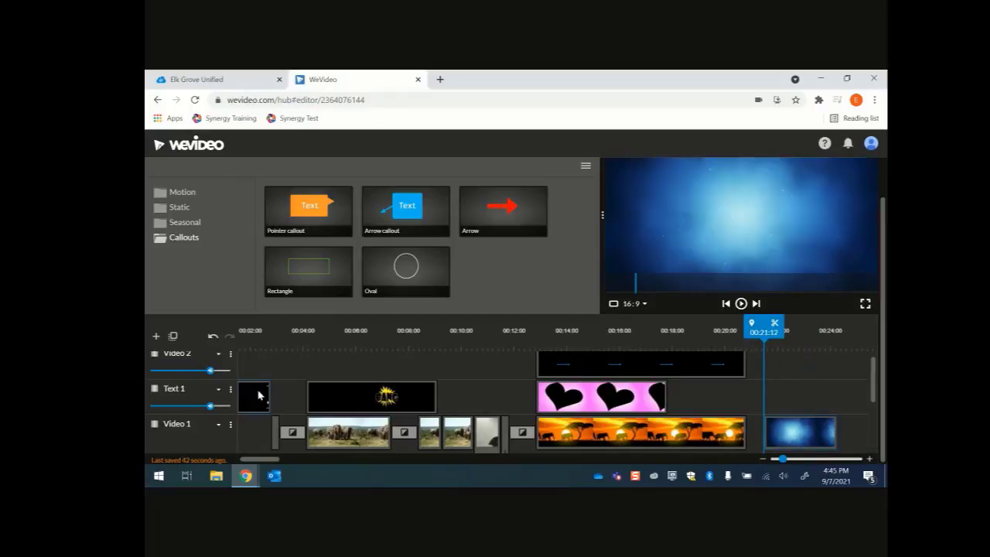
click(250, 401)
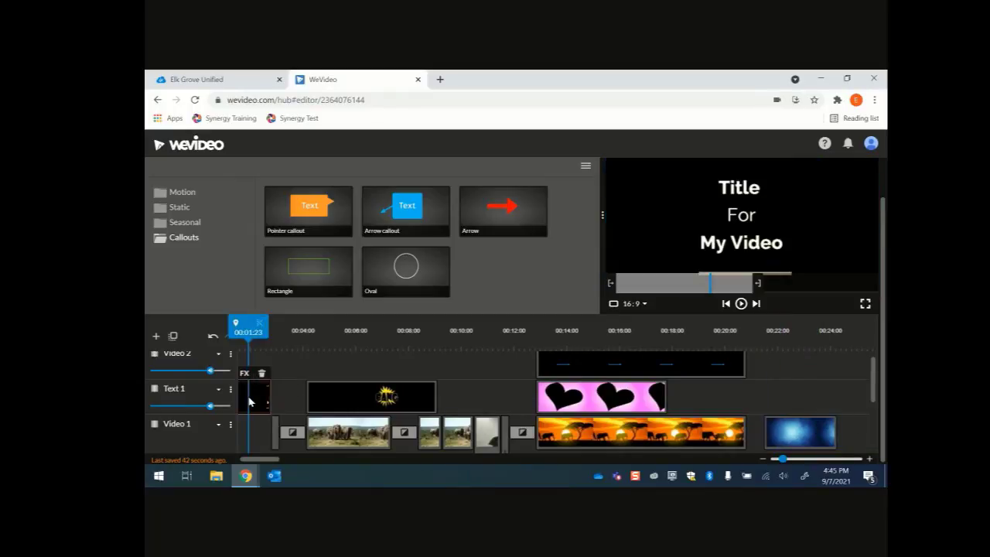
drag(799, 432, 260, 430)
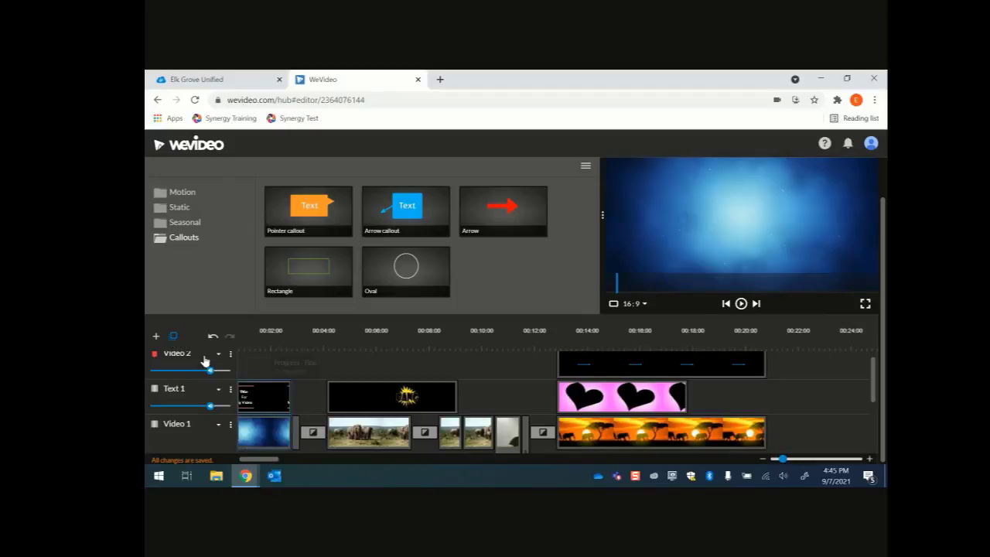
Move the title and Blue Smoke clips together to 00:21:04, and return them to the start of Text 1 and Video 1
click(173, 336)
mouse_move(243, 386)
mouse_down()
mouse_move(258, 418)
mouse_move(263, 386)
mouse_move(385, 377)
mouse_up()
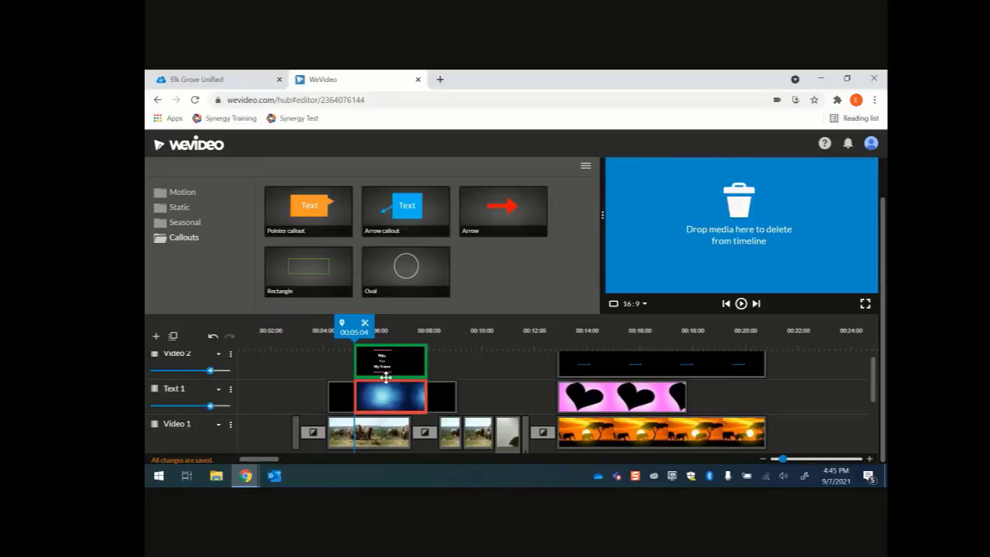
drag(385, 378, 810, 382)
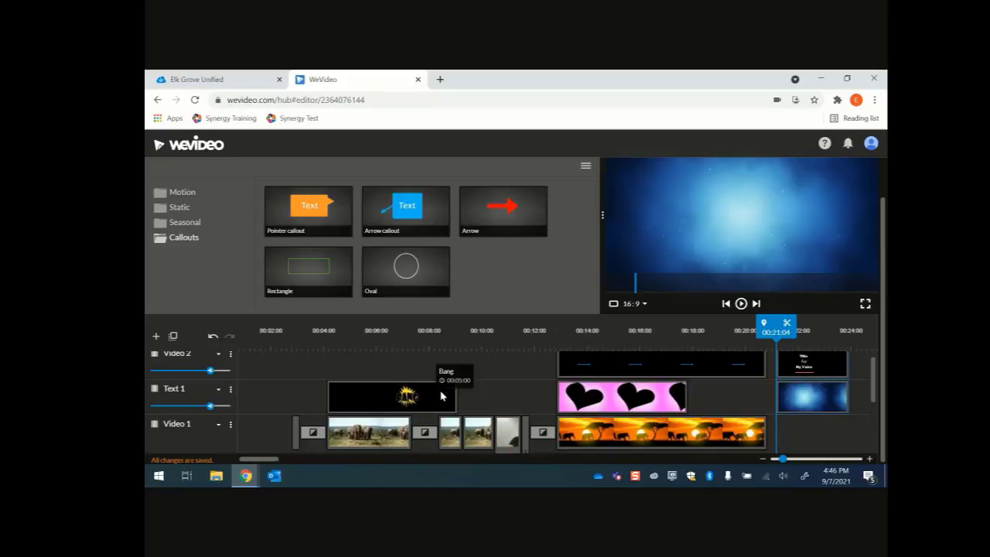
drag(826, 398, 263, 432)
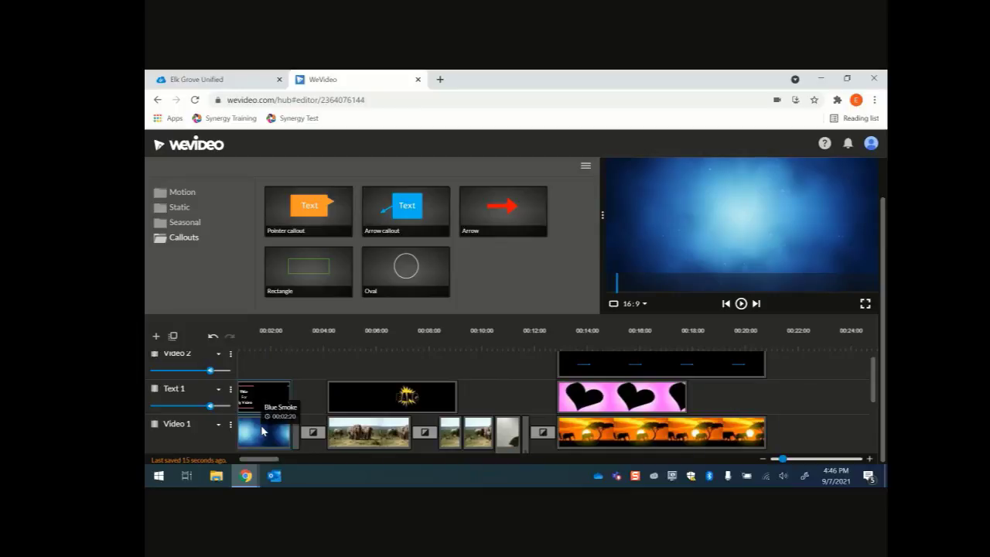
Finish the edit and export it as an SD 852x480 video with WeVideo and Google Drive as destinations
scroll(276, 379, up, 1)
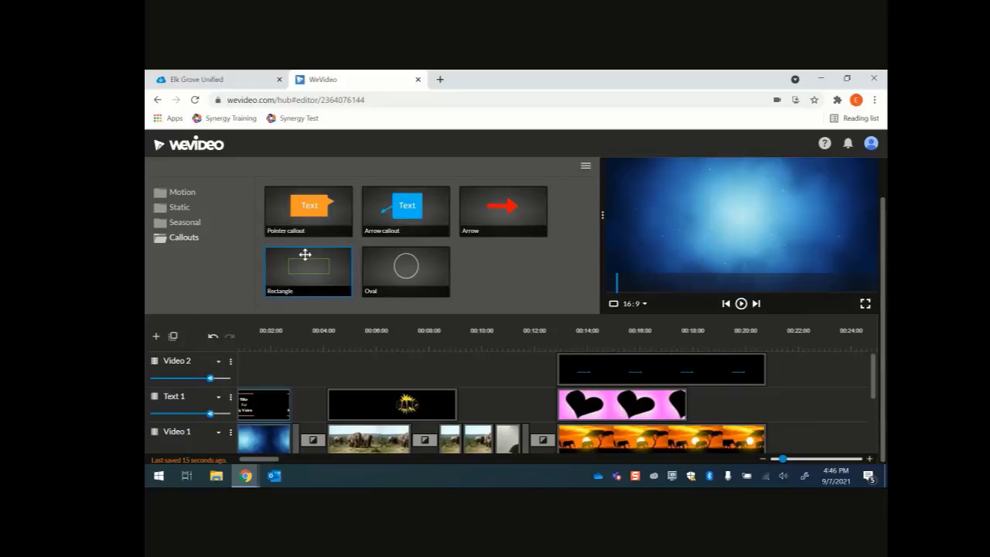
scroll(305, 255, up, 1)
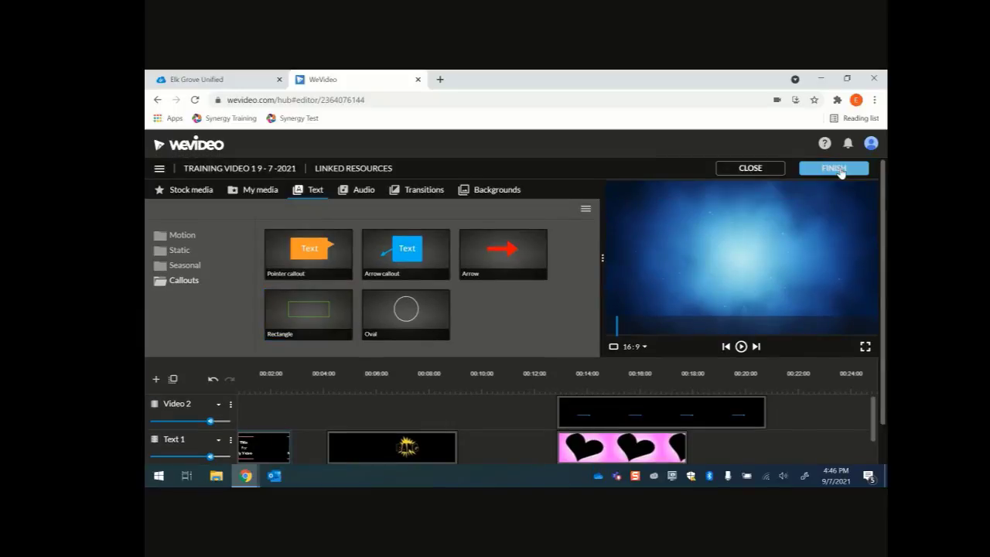
click(841, 169)
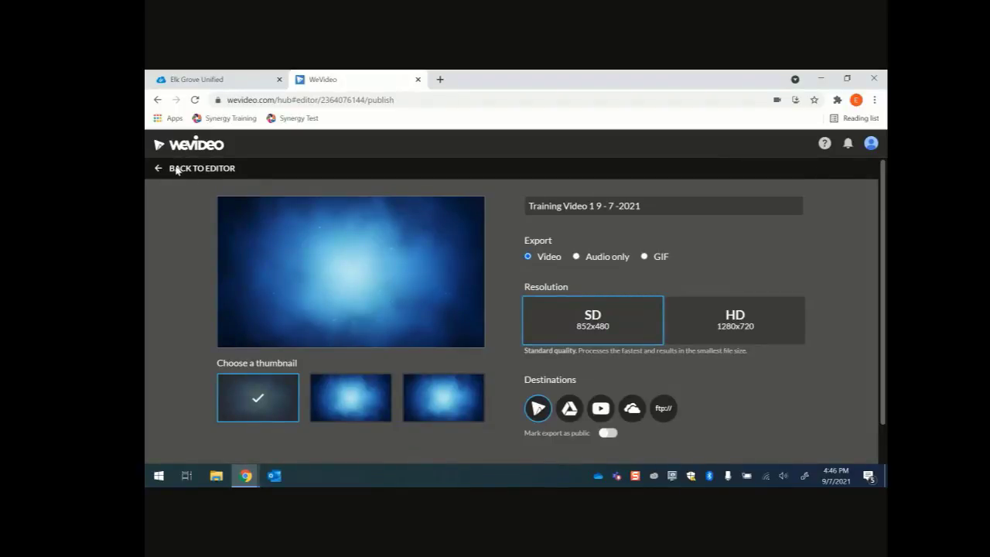
click(160, 168)
click(849, 171)
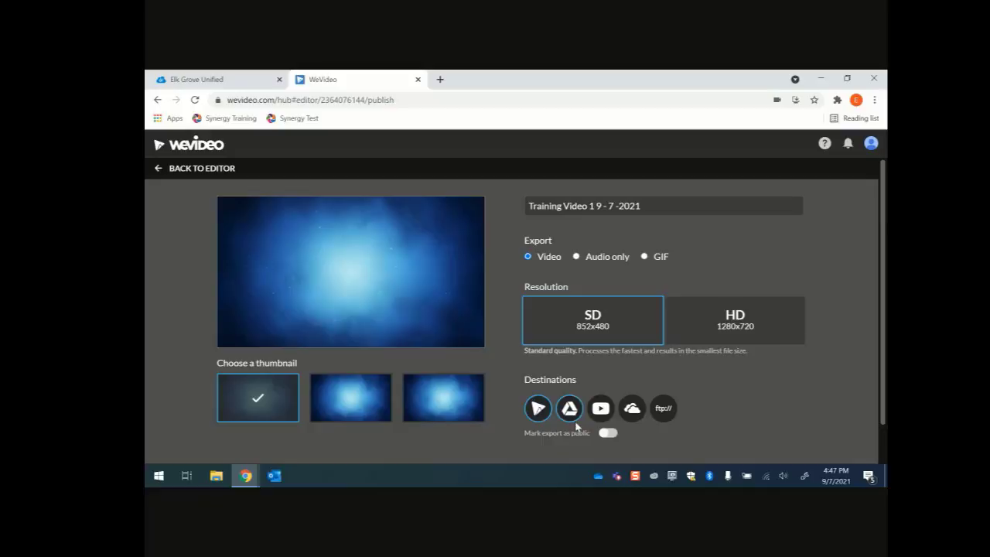
click(536, 412)
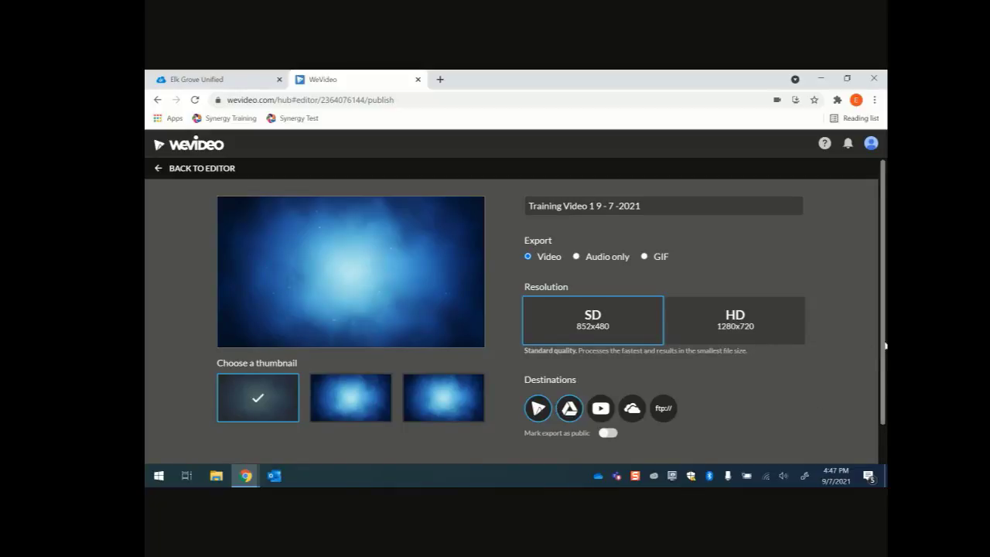
scroll(886, 346, down, 1)
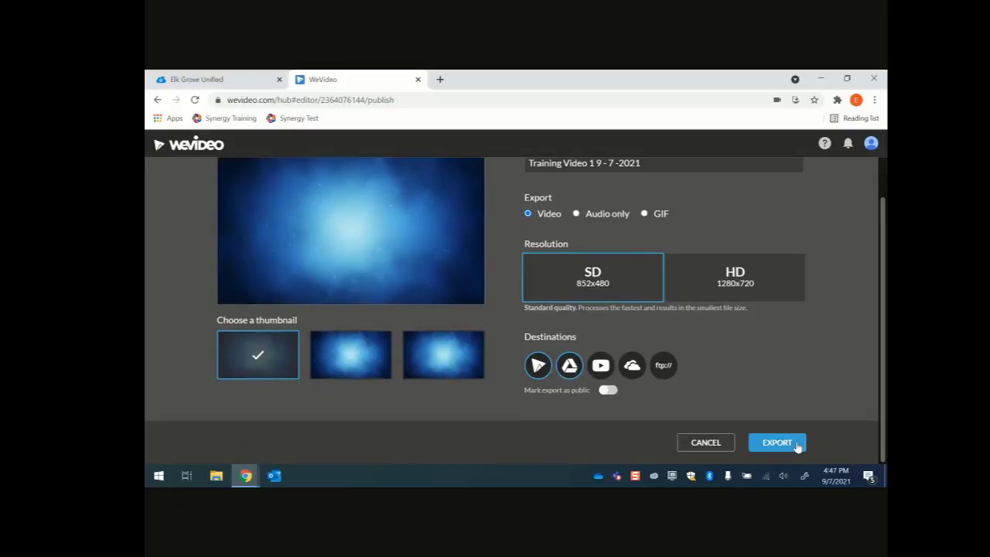
click(793, 445)
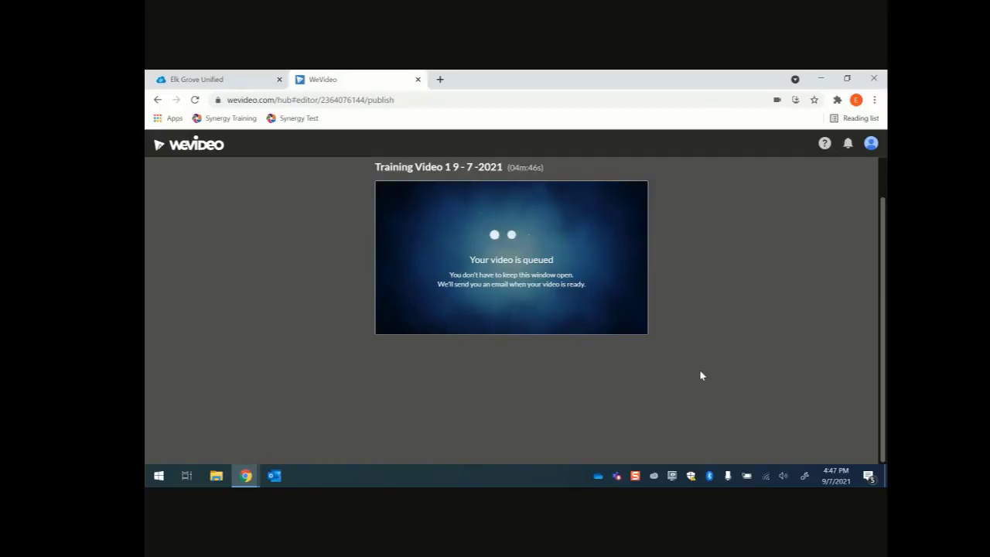
Go to the groups list, open Training Group Sept 7, and view the member edits in Training Project 1 9-7-2021
scroll(348, 281, up, 1)
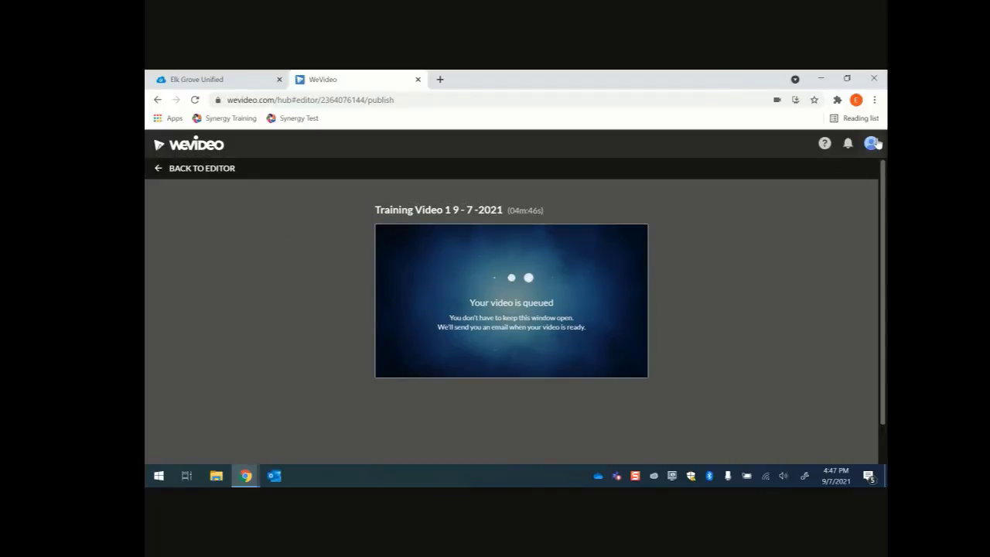
click(202, 146)
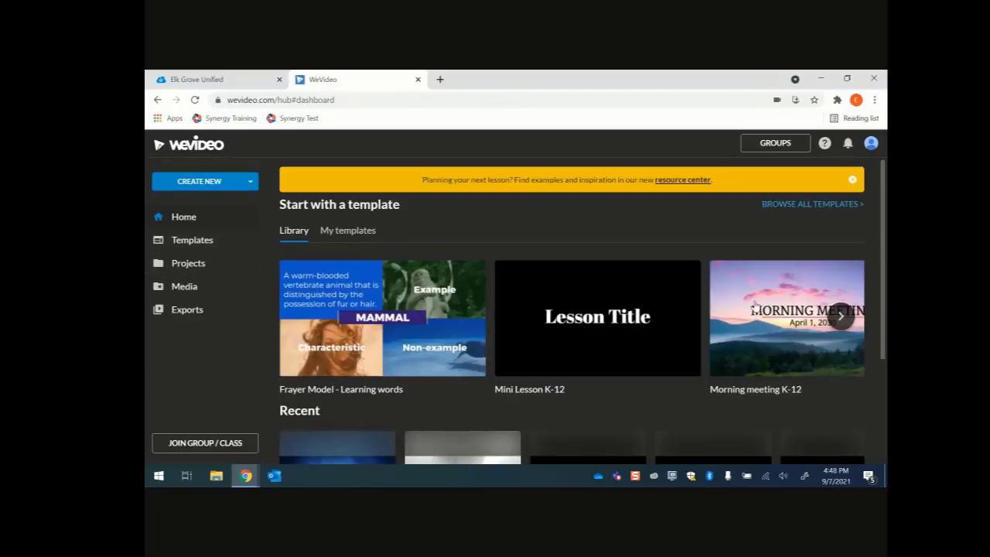
click(775, 143)
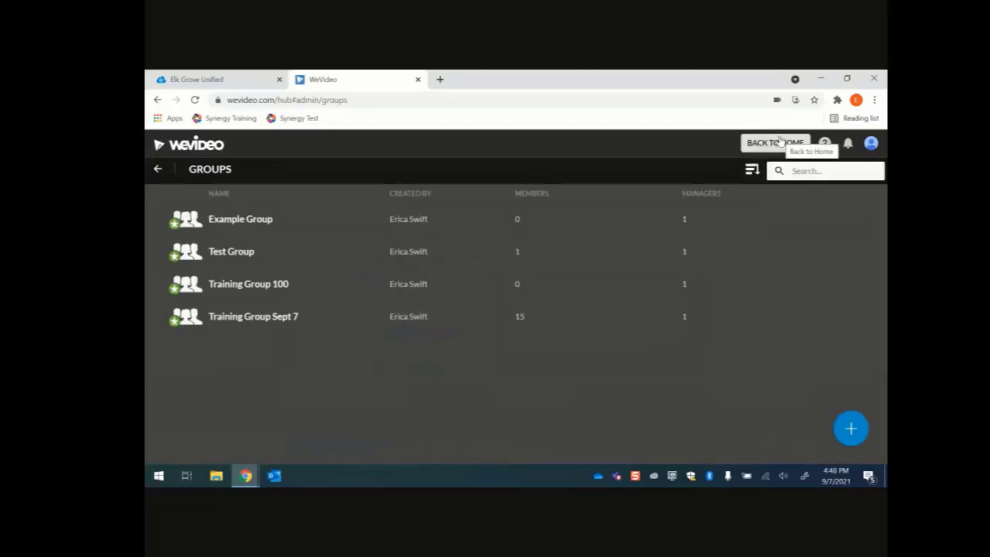
click(260, 314)
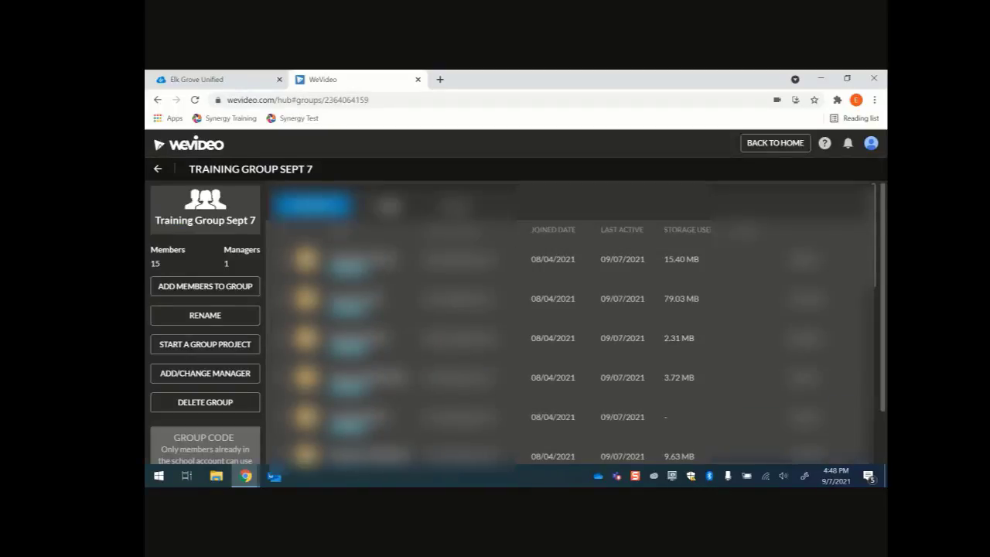
click(369, 265)
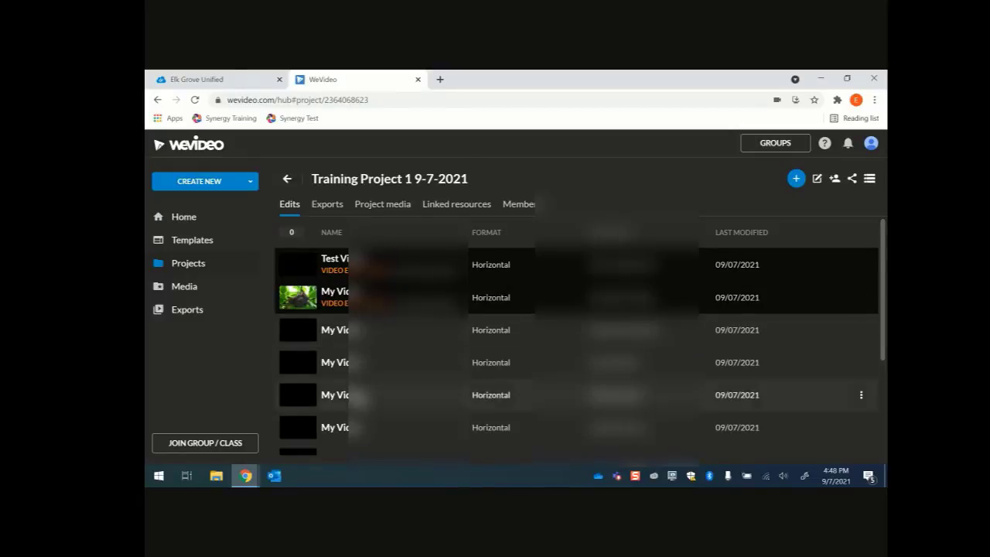
Look through the member edits in Training Project 1 9-7-2021 and open one member's My Video edit
scroll(346, 309, down, 2)
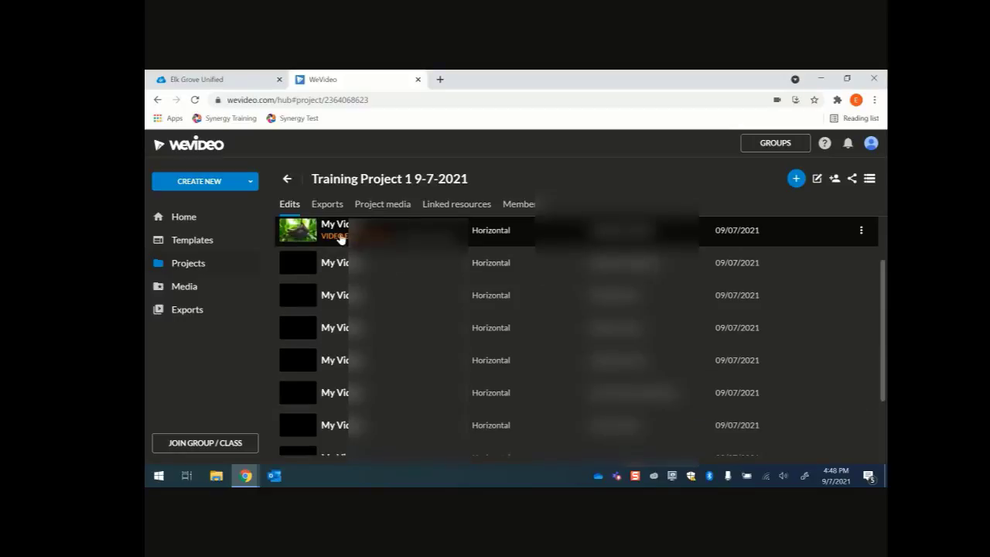
scroll(387, 358, down, 3)
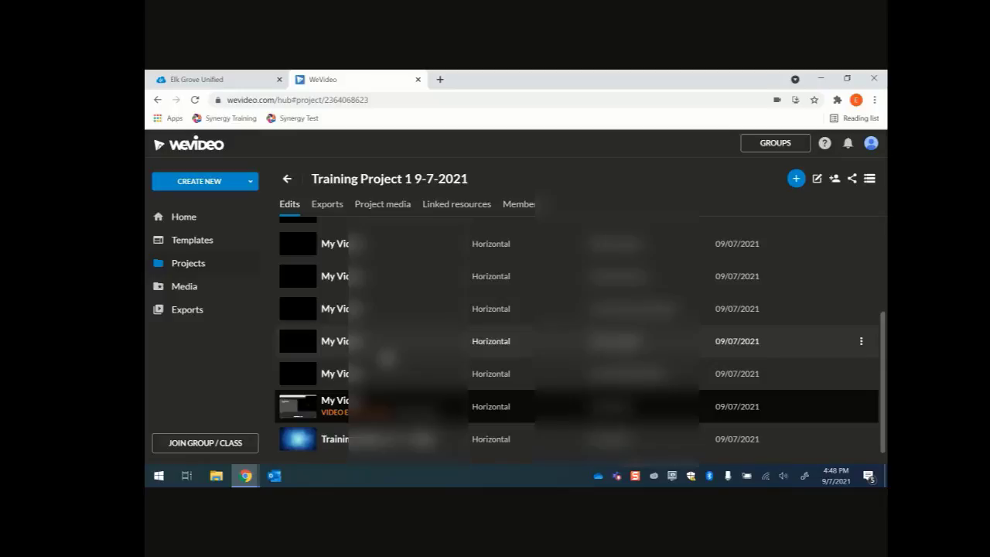
scroll(388, 358, up, 5)
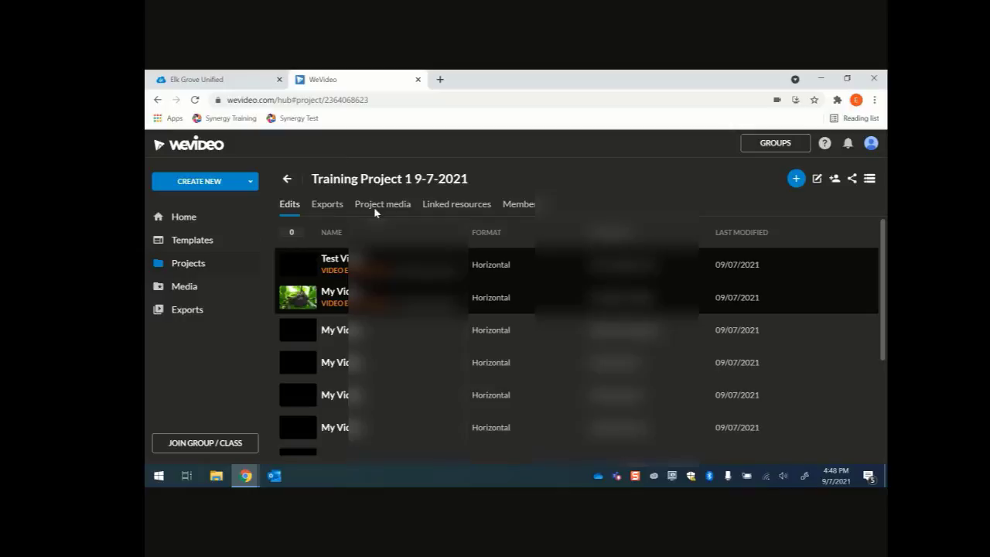
click(345, 342)
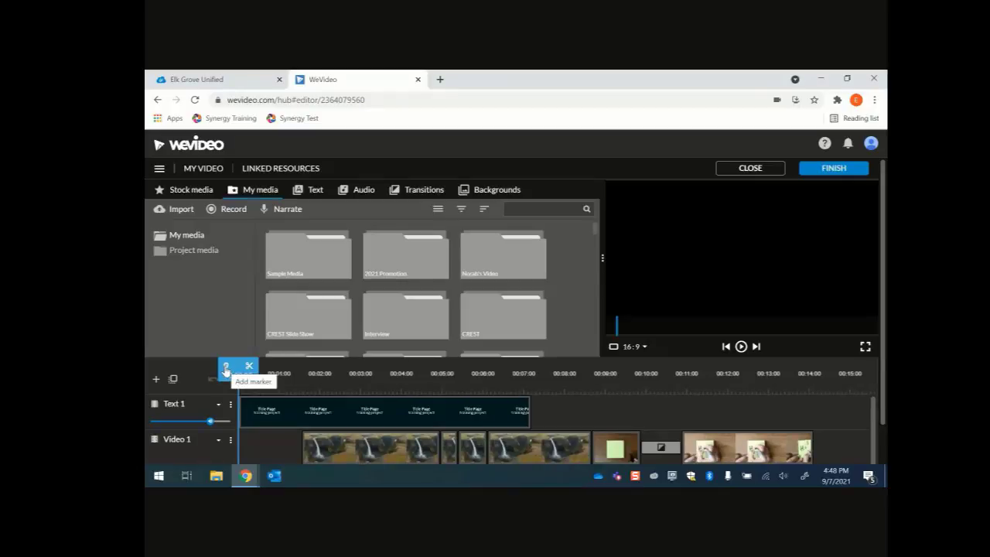
Add a timeline marker titled "Comment 1" at 00:02:09 over the title clip, and start a comment on it
drag(239, 374, 336, 381)
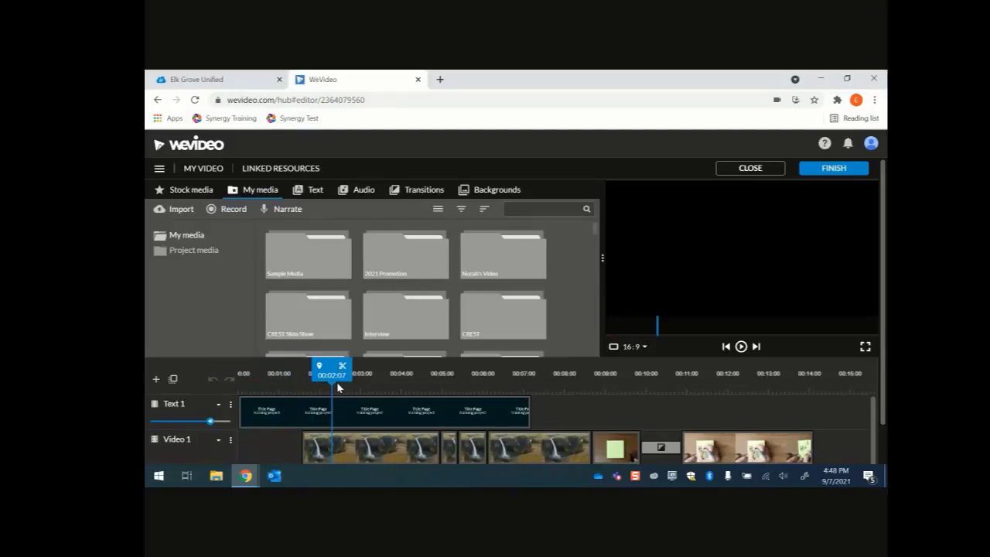
click(337, 426)
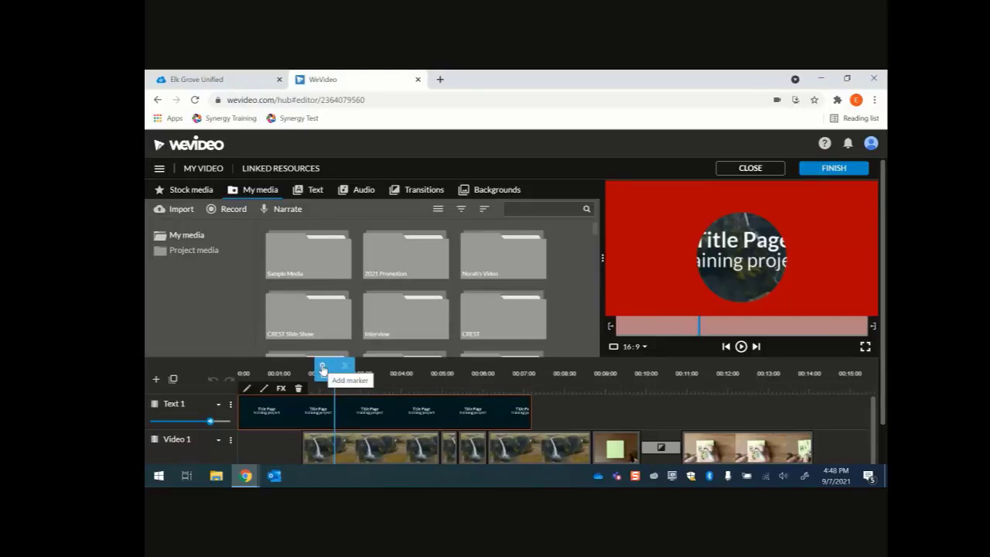
click(323, 369)
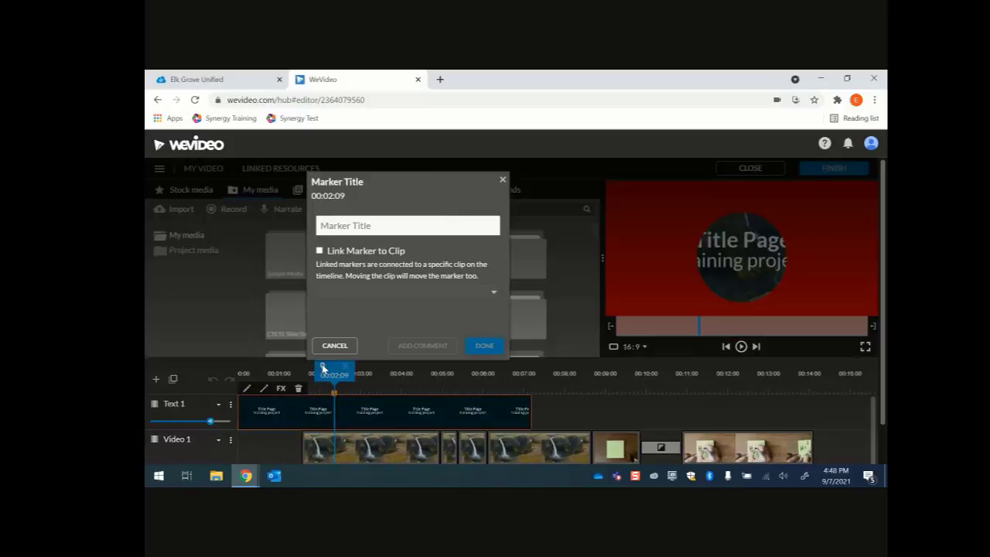
click(344, 223)
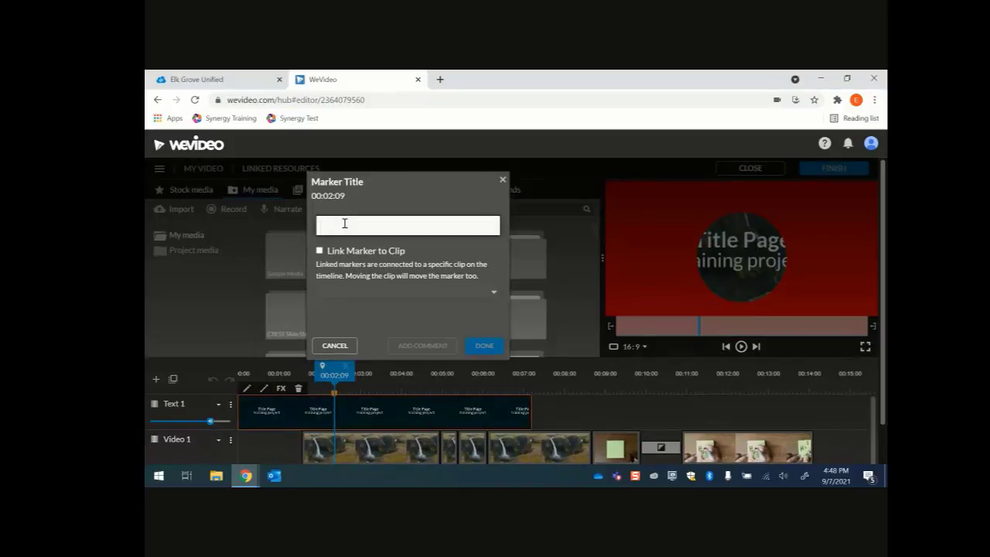
text(Comment 1)
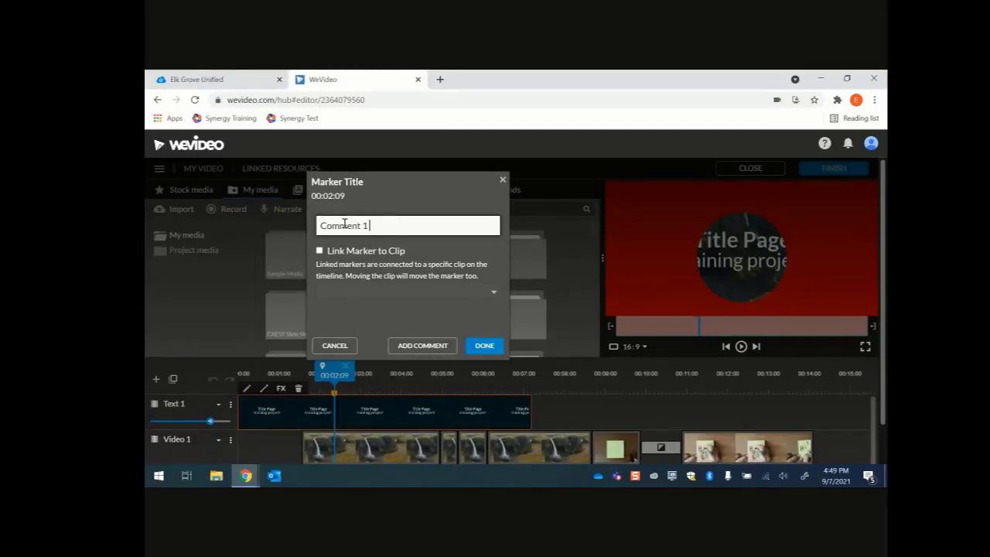
click(418, 347)
Post "I loved this transition. Check your audio." on the Comment 1 marker, and reopen the marker to review the comment
click(356, 235)
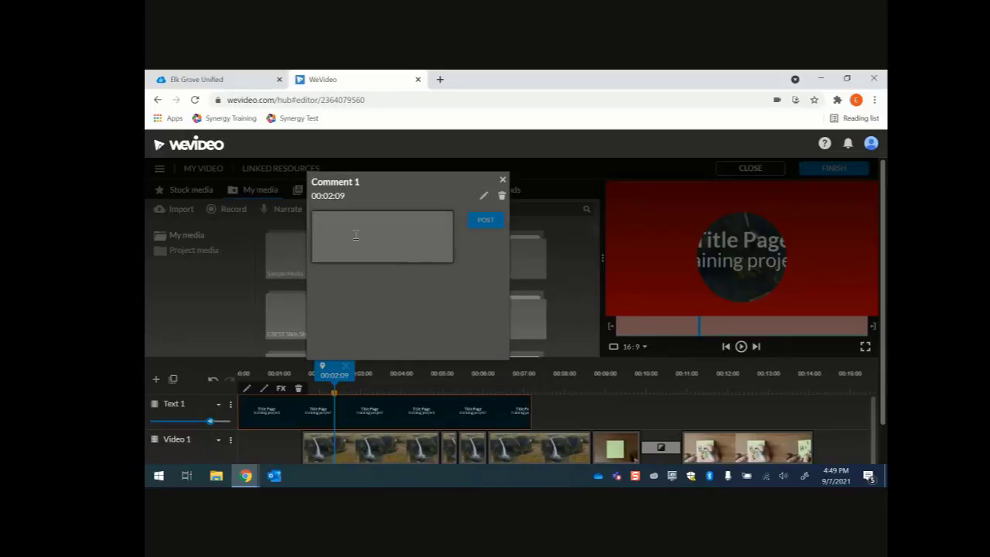
text(I loved)
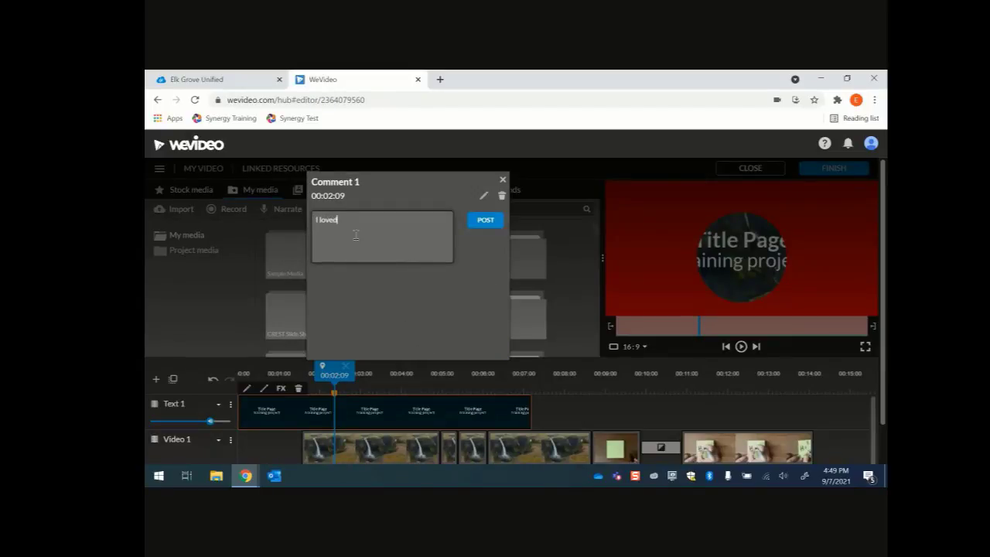
text( this transition. Check your audio.)
click(488, 221)
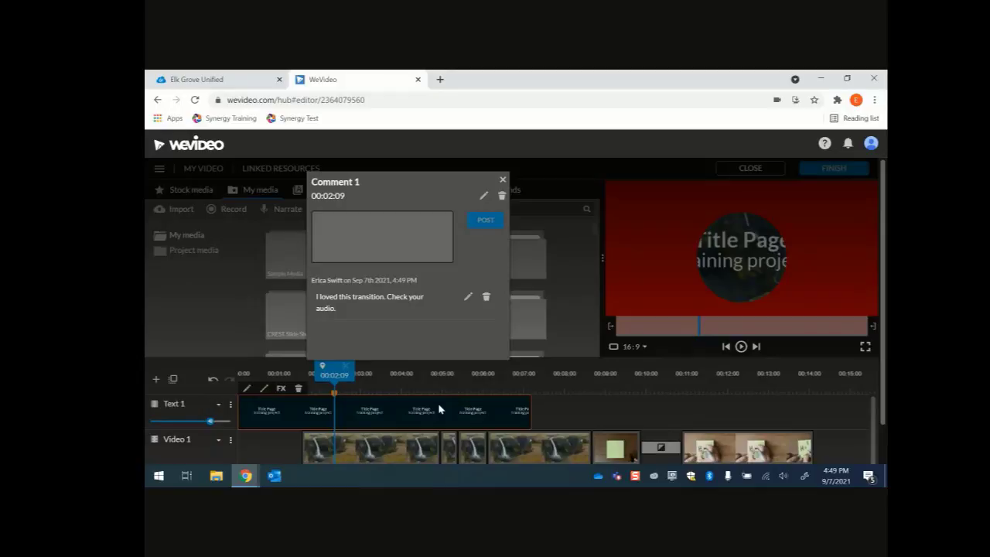
click(503, 180)
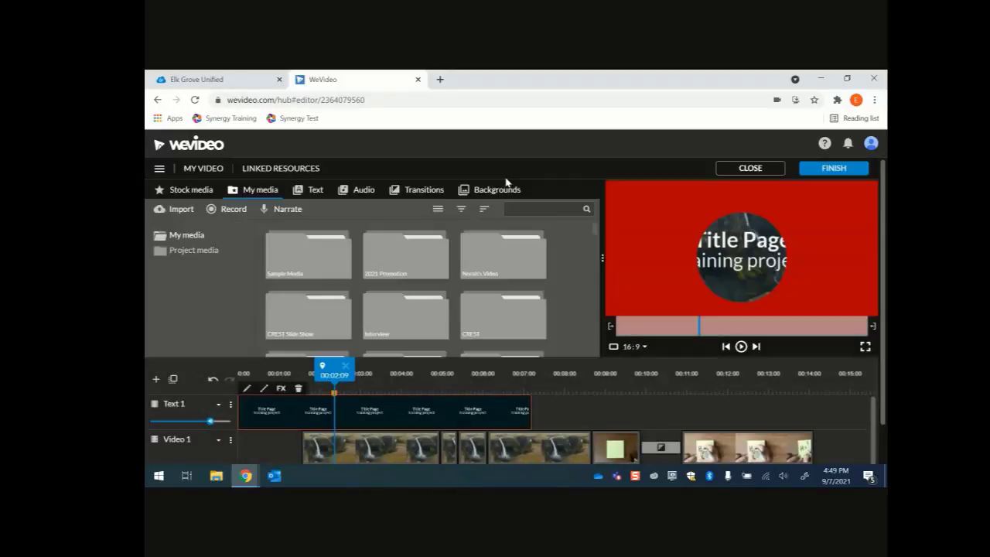
click(335, 398)
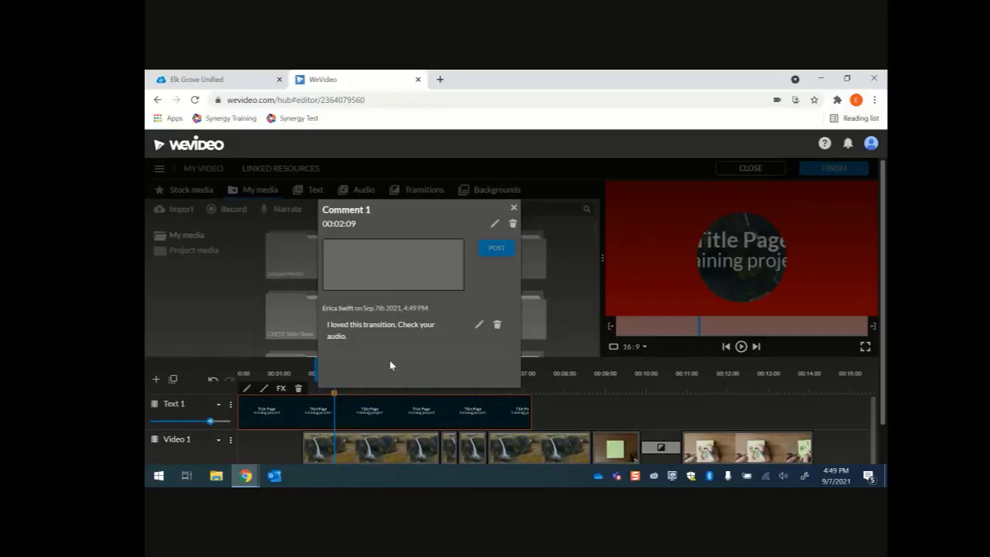
click(513, 207)
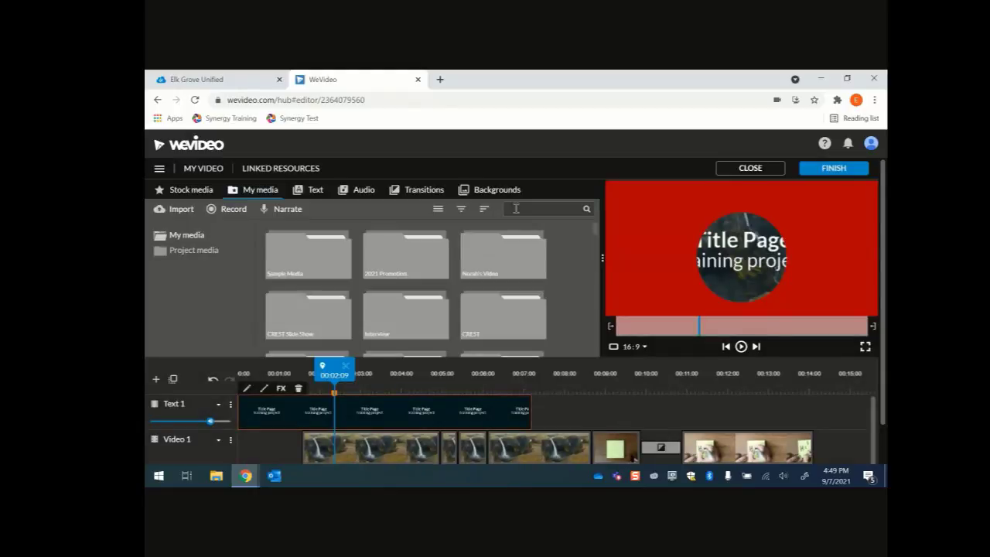
Leave the editor and return to the edits of Training Project 1 9-7-2021 through Training Group Sept 7
click(198, 143)
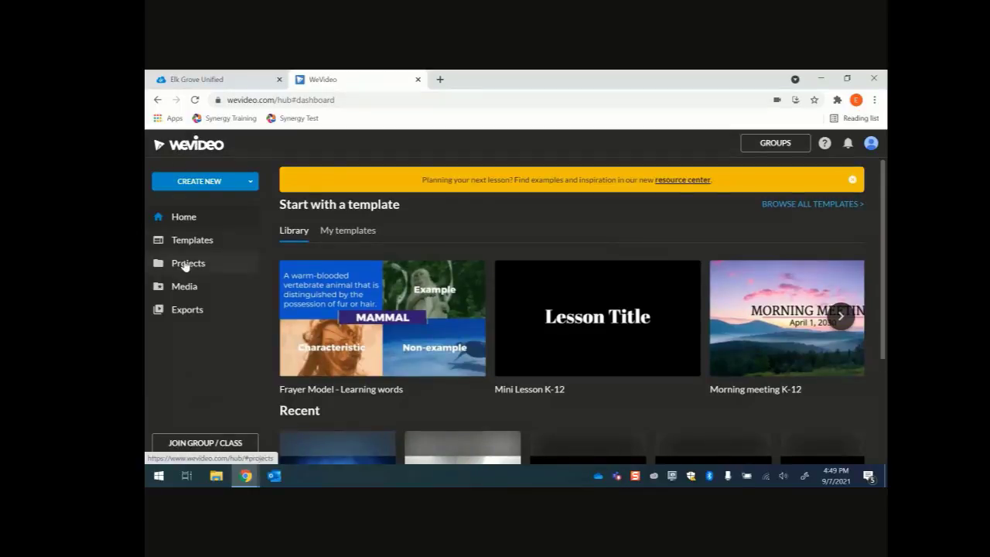
click(775, 143)
click(260, 317)
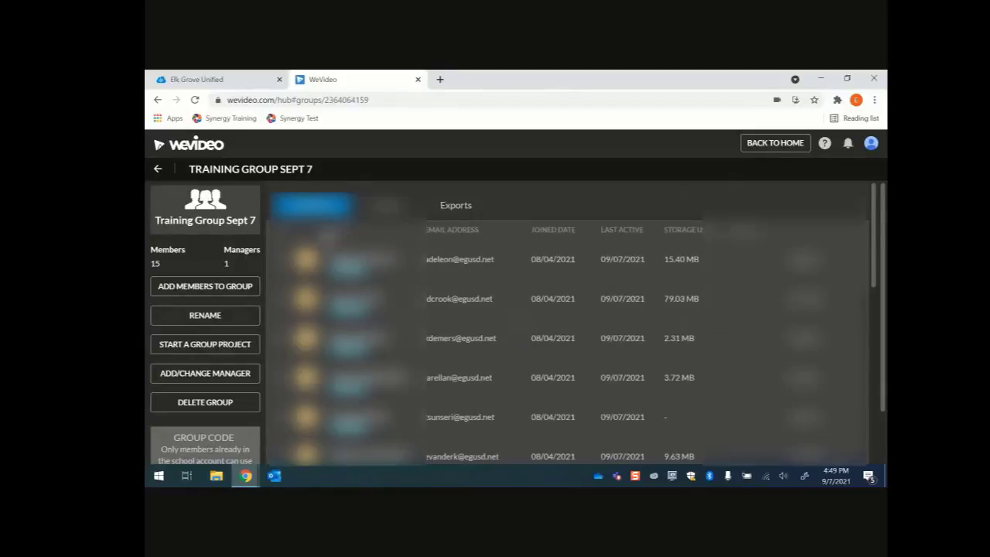
click(393, 204)
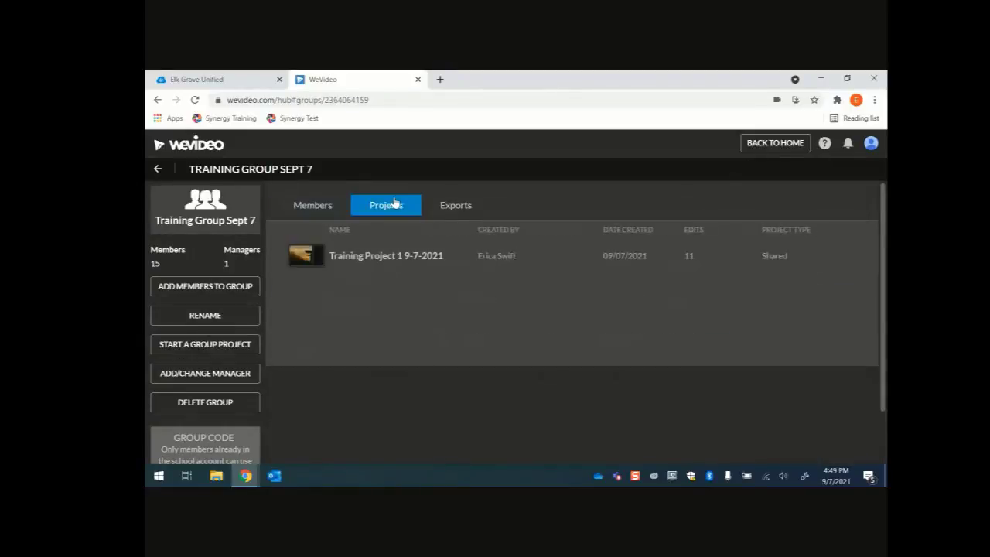
click(368, 253)
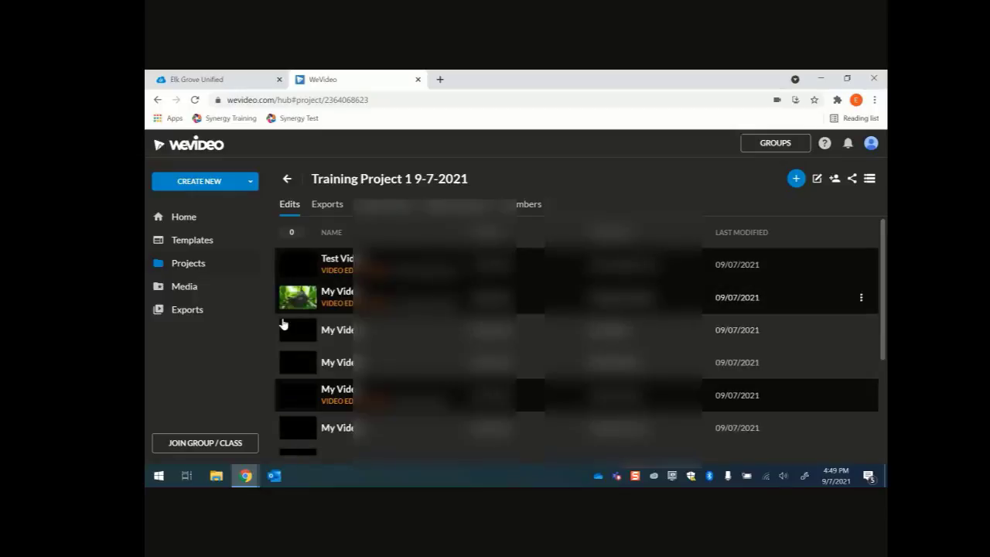
Examine the actions available for a member's My Video edit in the project
scroll(392, 365, down, 5)
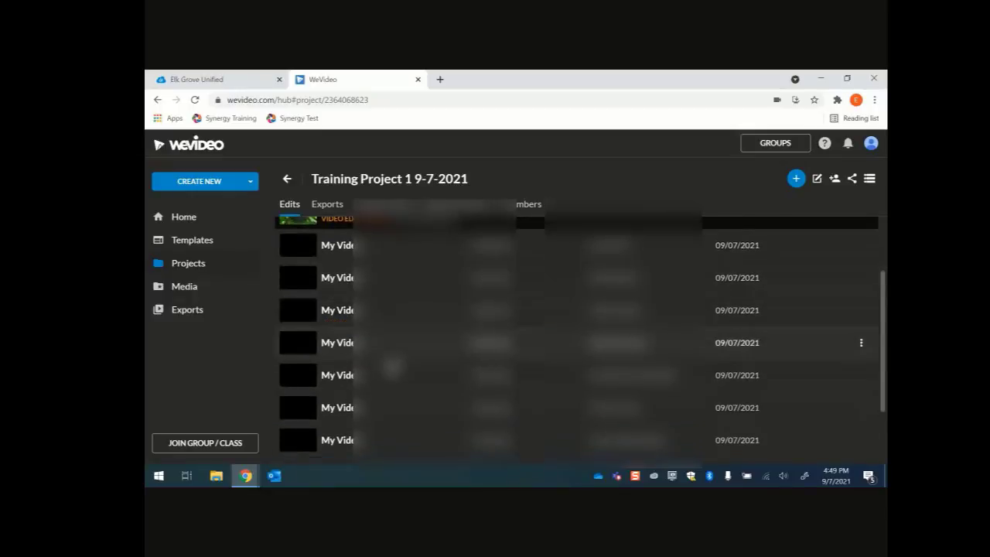
click(861, 353)
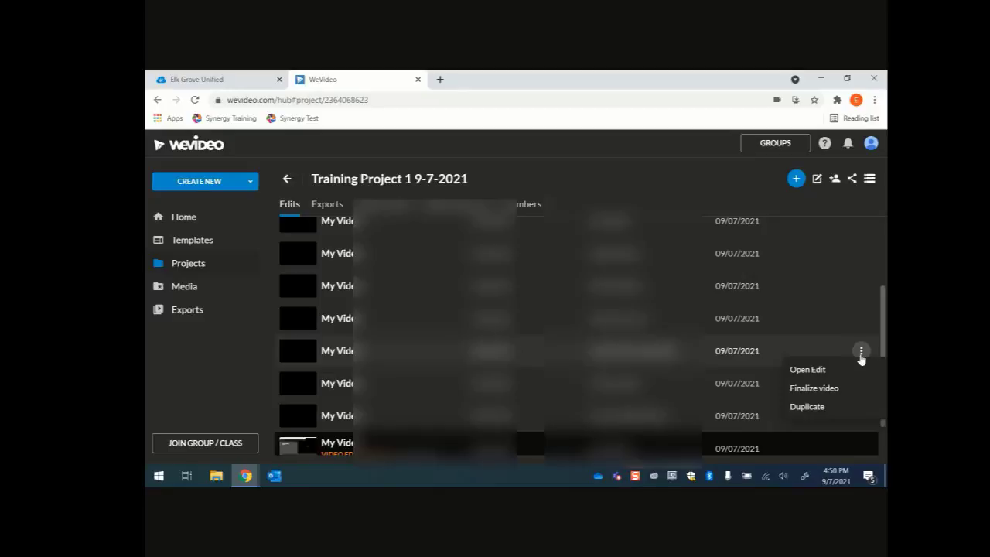
click(801, 395)
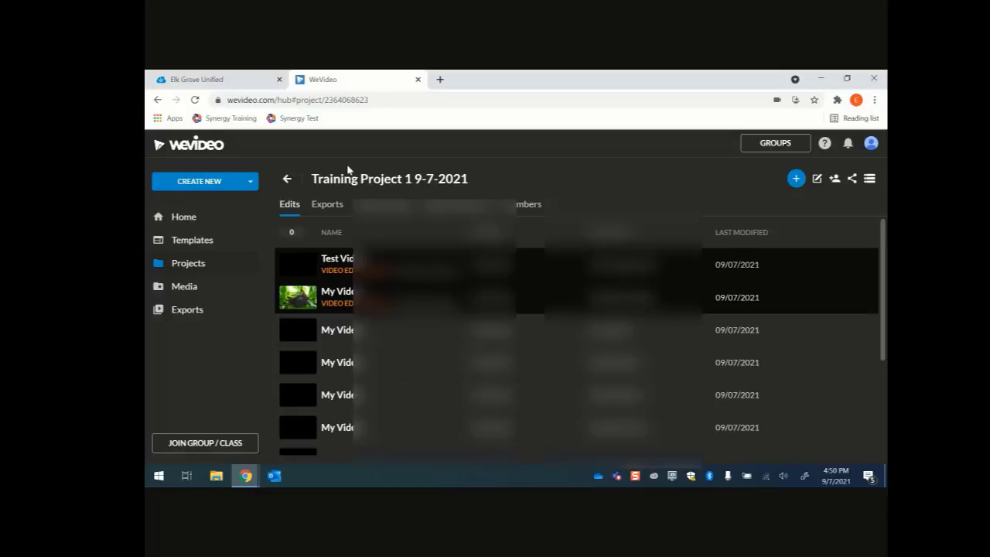
Check the project's exported videos, and look through its list of edits again
click(316, 210)
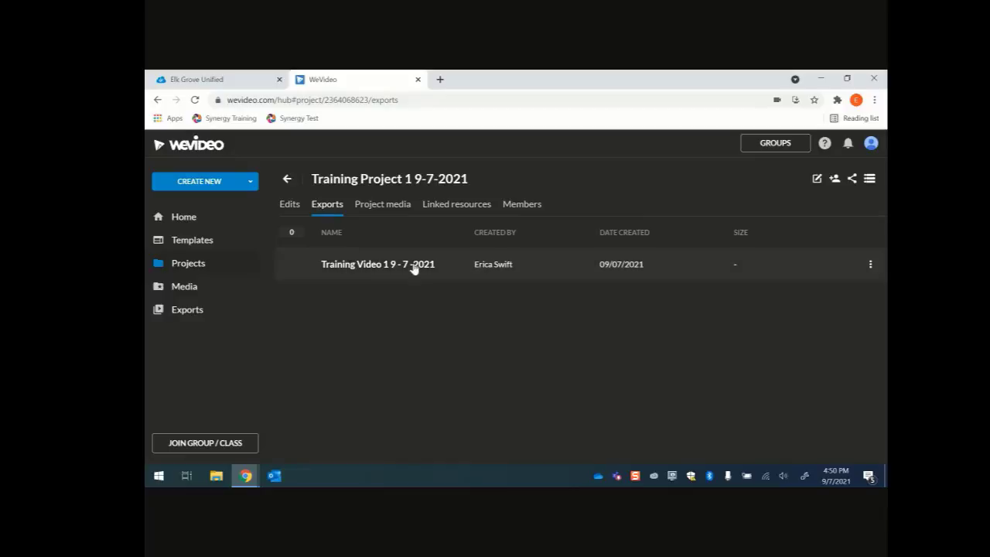
click(285, 207)
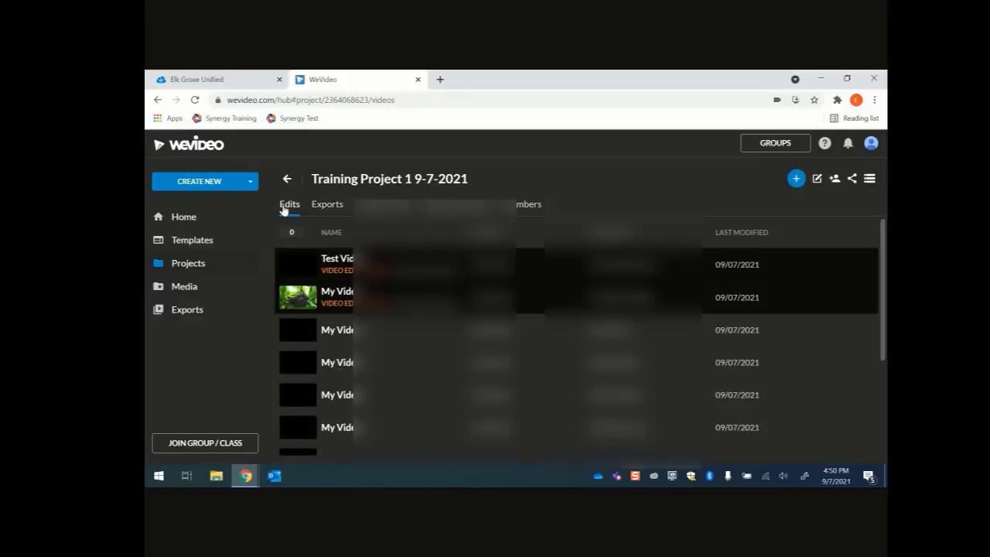
scroll(564, 386, down, 3)
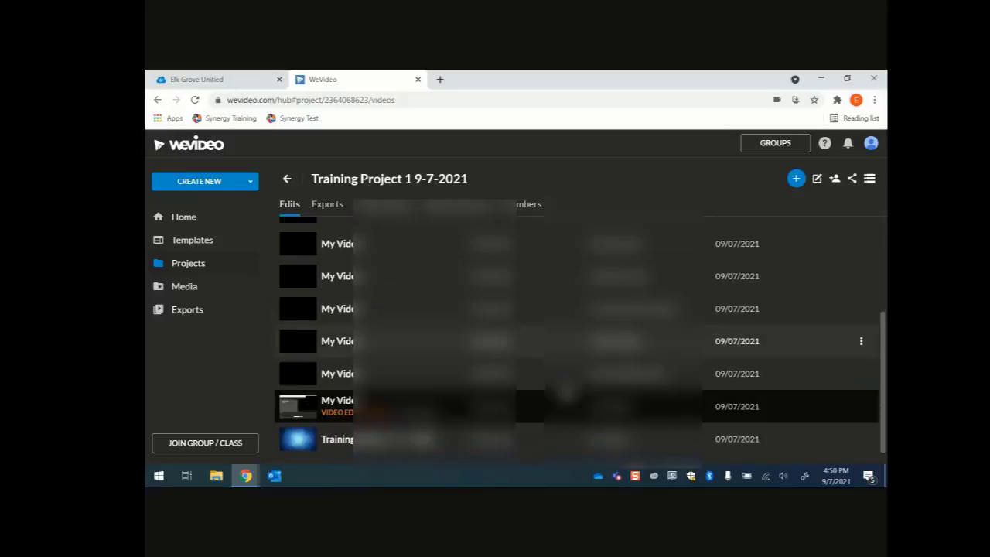
scroll(567, 392, up, 3)
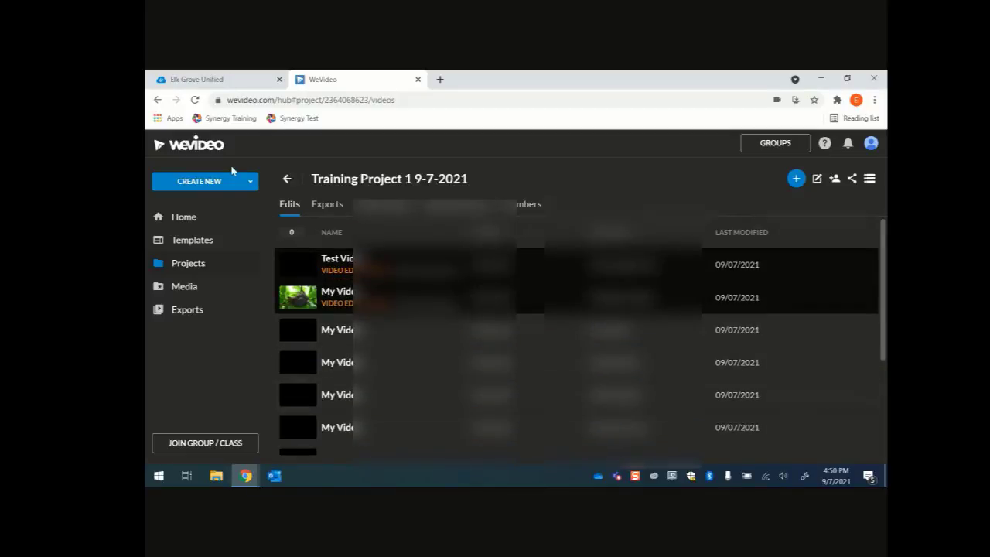
Reach Training Project 1 9-7-2021 once through Training Group Sept 7 and once from the My Projects list
click(287, 180)
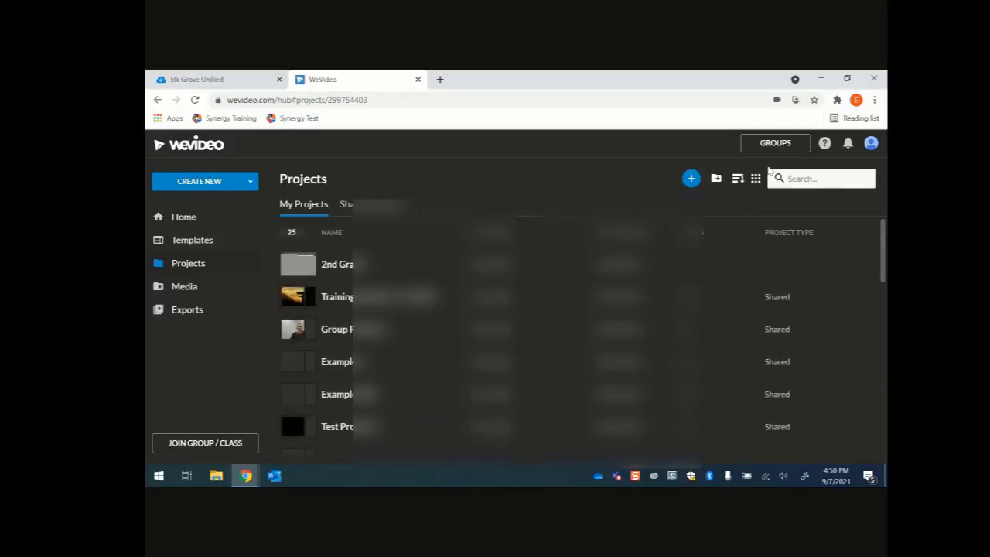
click(776, 143)
click(255, 318)
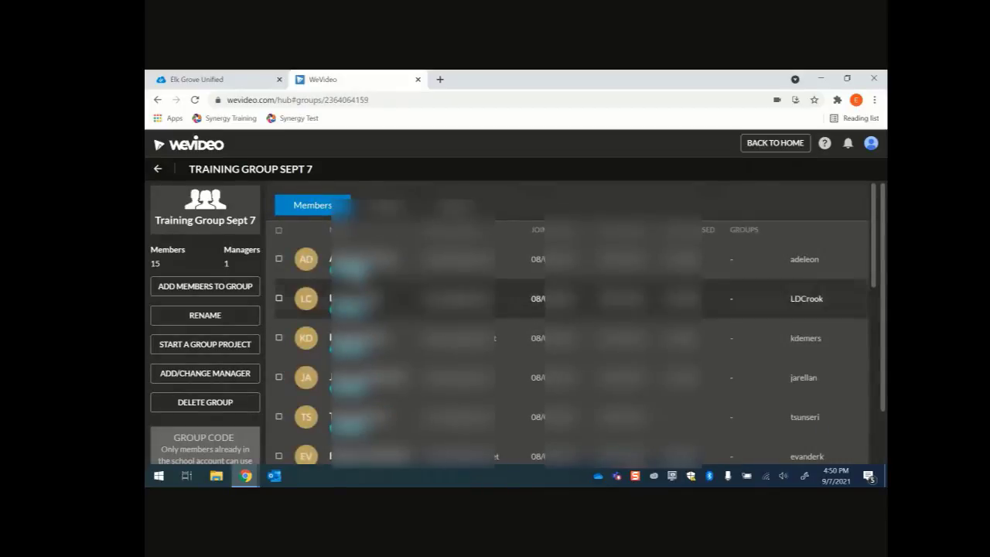
click(386, 205)
click(385, 256)
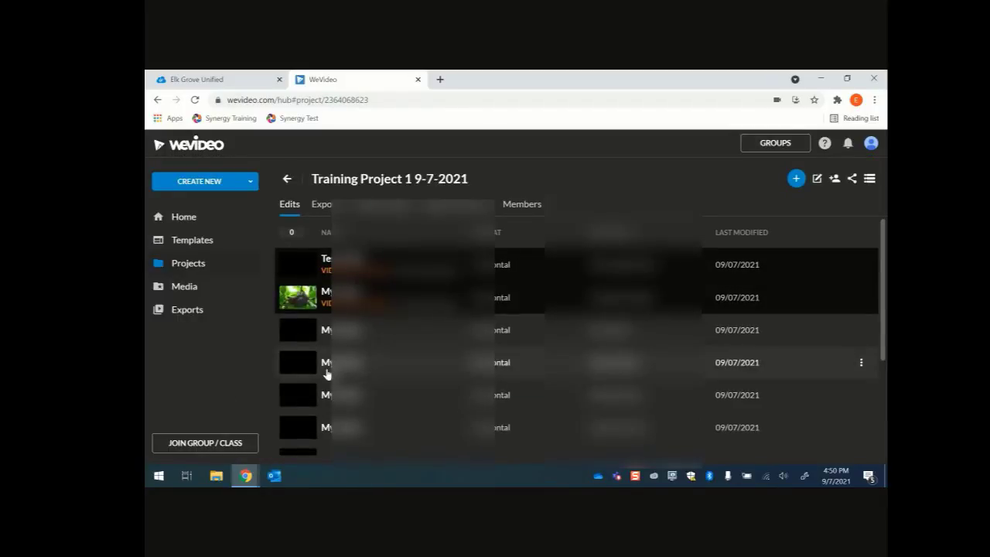
click(287, 179)
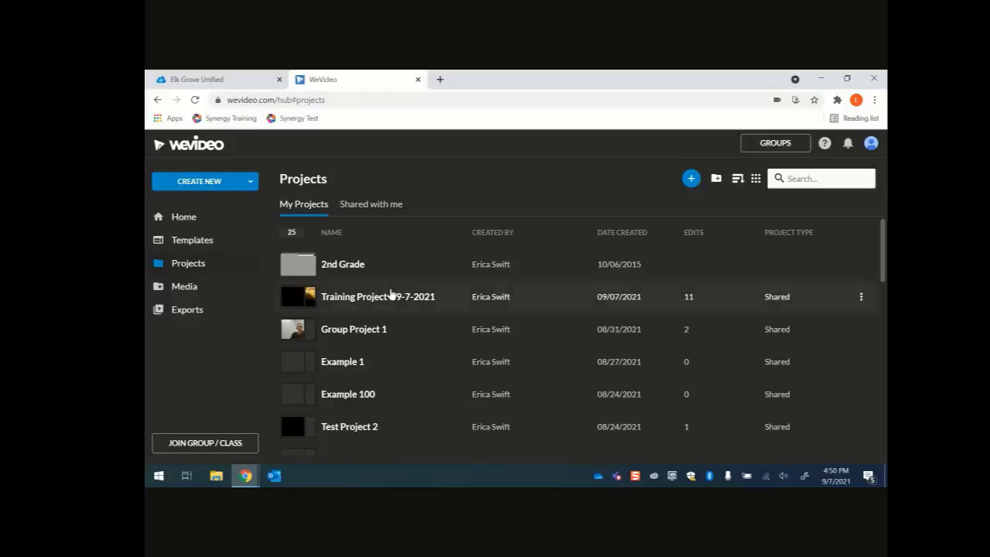
click(389, 295)
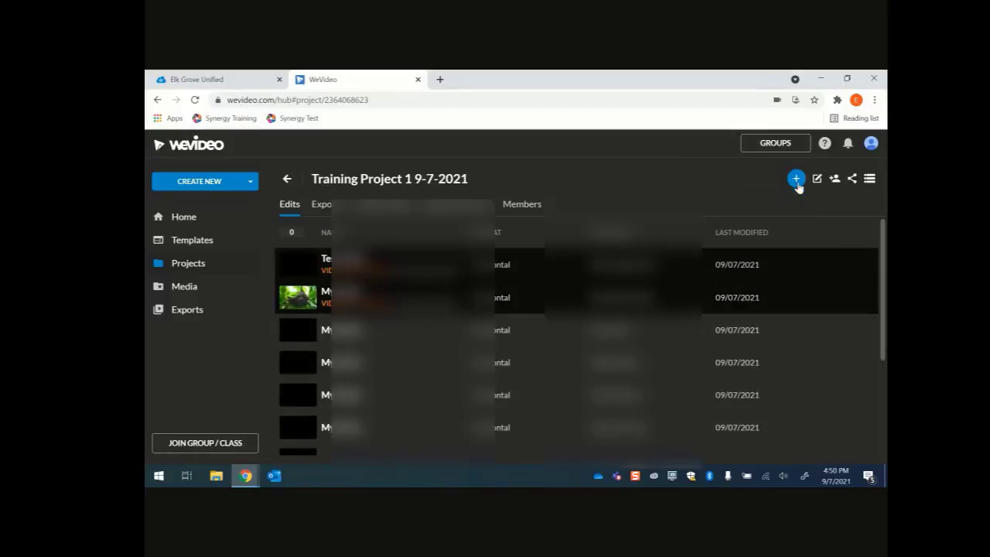
Browse the template library for a new edit in the project, and start the edit from the Mindful Monday template
mouse_move(800, 186)
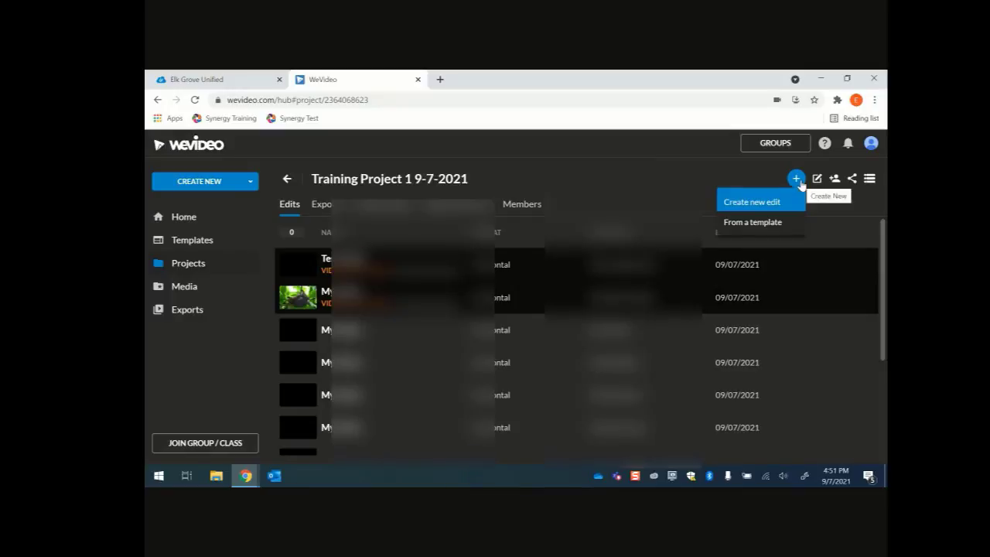
click(765, 224)
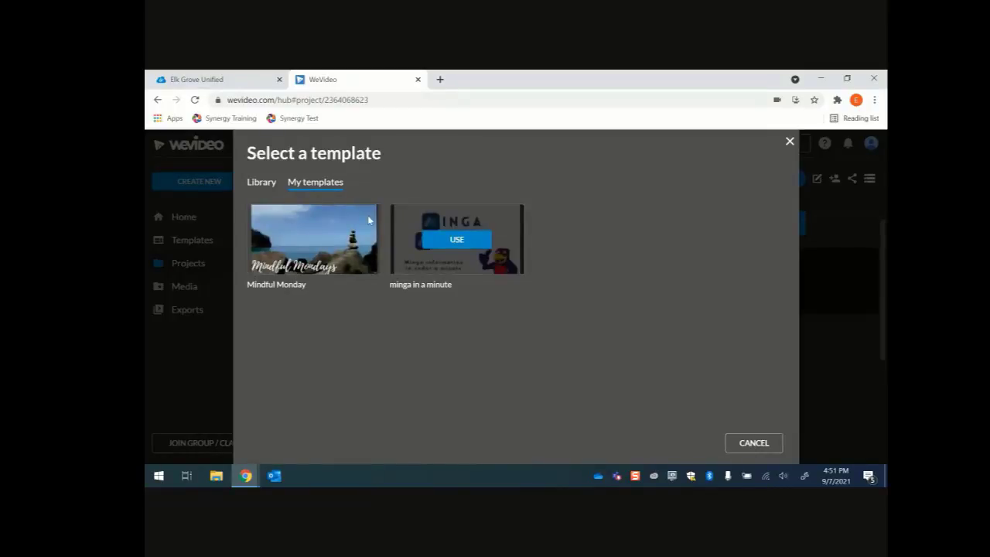
click(262, 183)
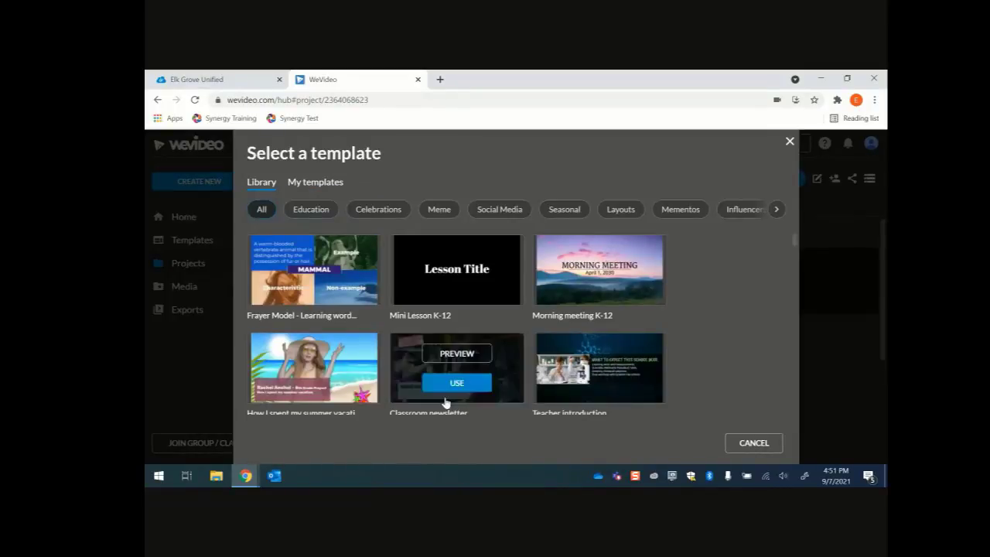
scroll(445, 402, down, 8)
scroll(444, 402, down, 4)
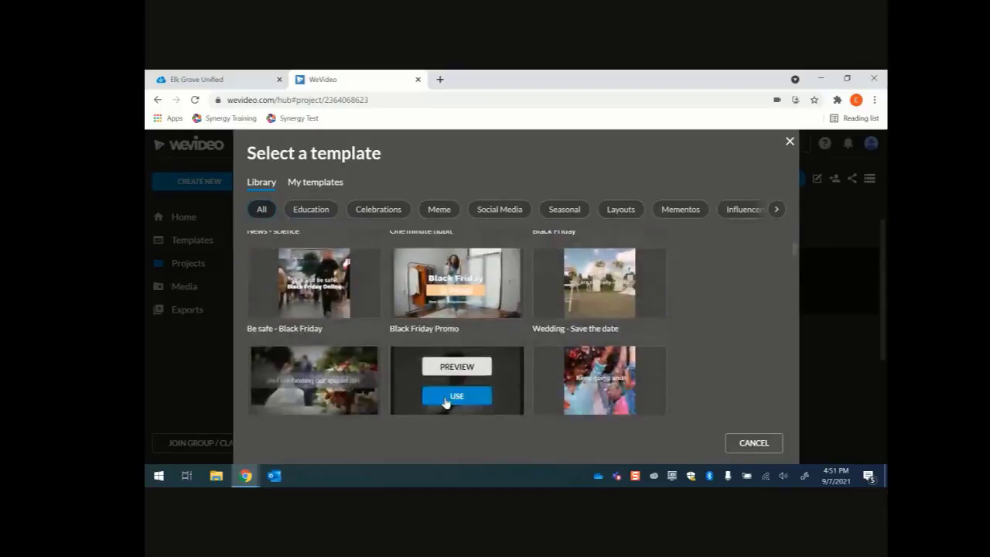
scroll(445, 402, down, 1)
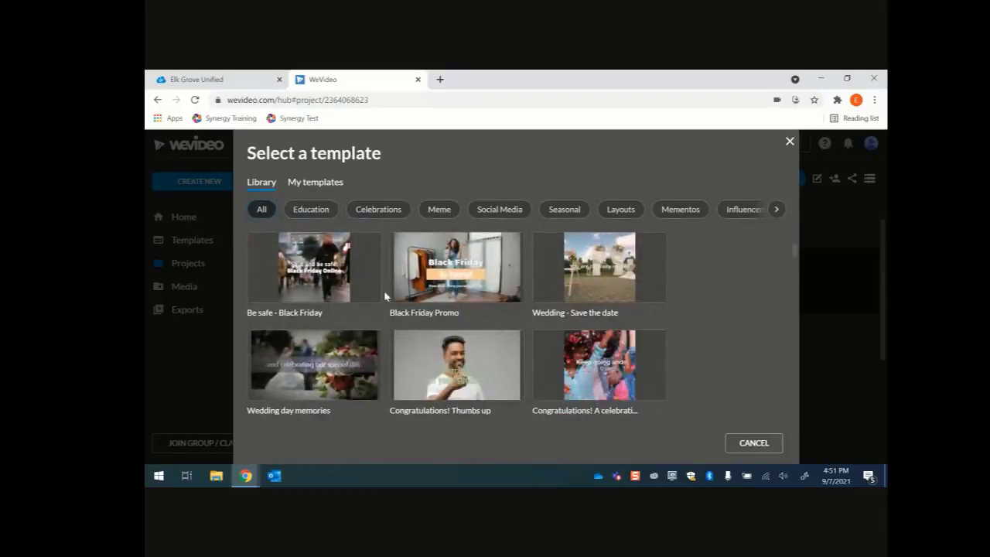
scroll(338, 335, up, 5)
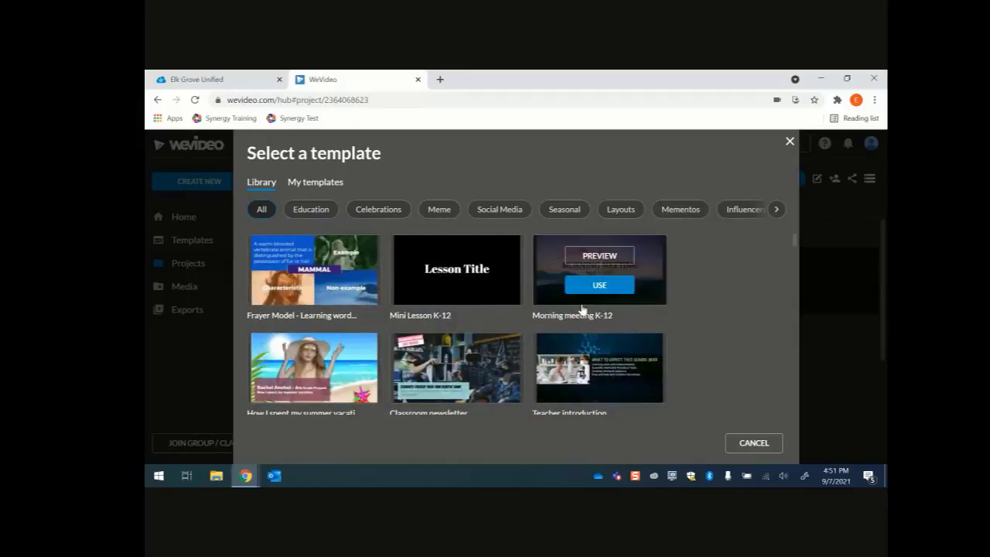
click(607, 293)
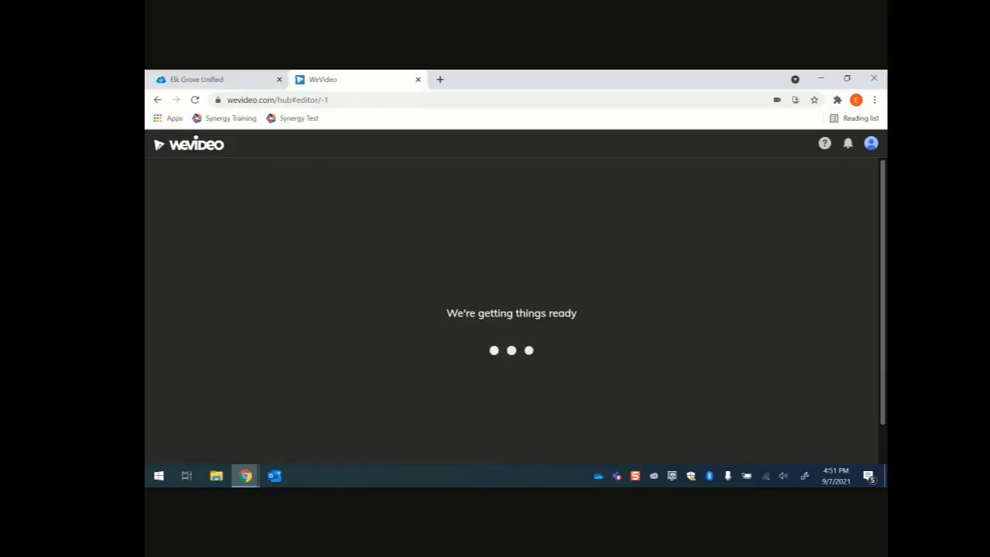
scroll(557, 447, down, 1)
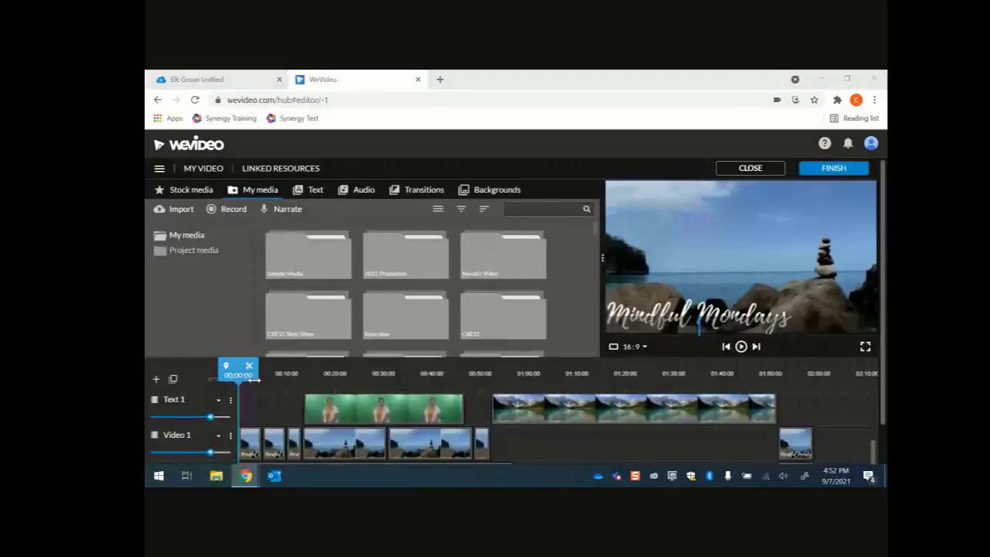
Preview the opening title and the start of the green-screen clip, pause at about 18 seconds, and look over the tracks above
click(740, 347)
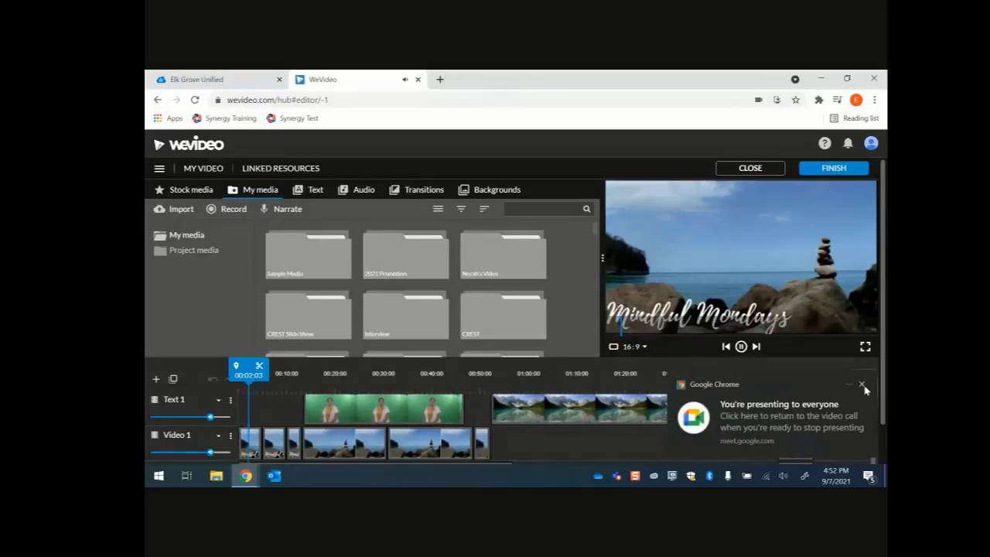
click(862, 385)
drag(256, 369, 317, 375)
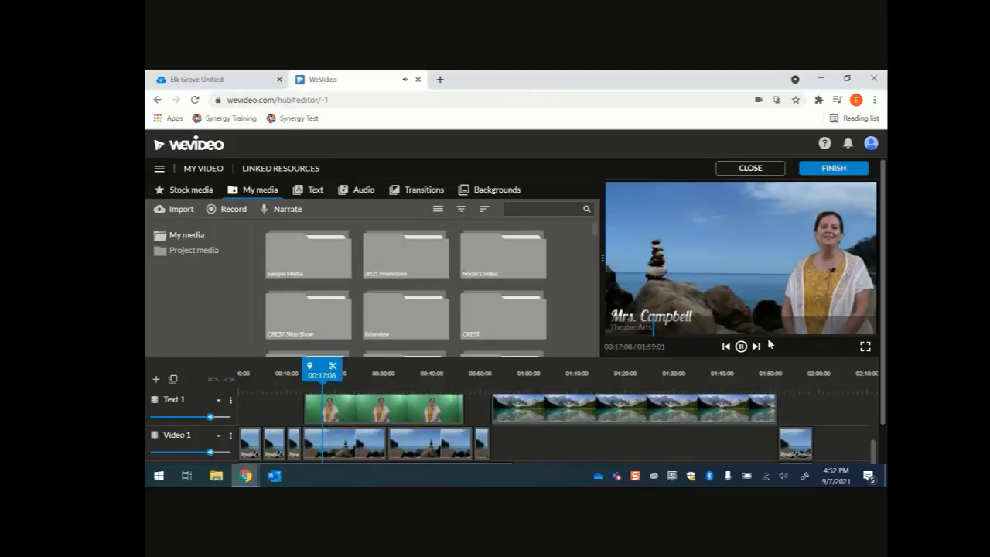
click(741, 347)
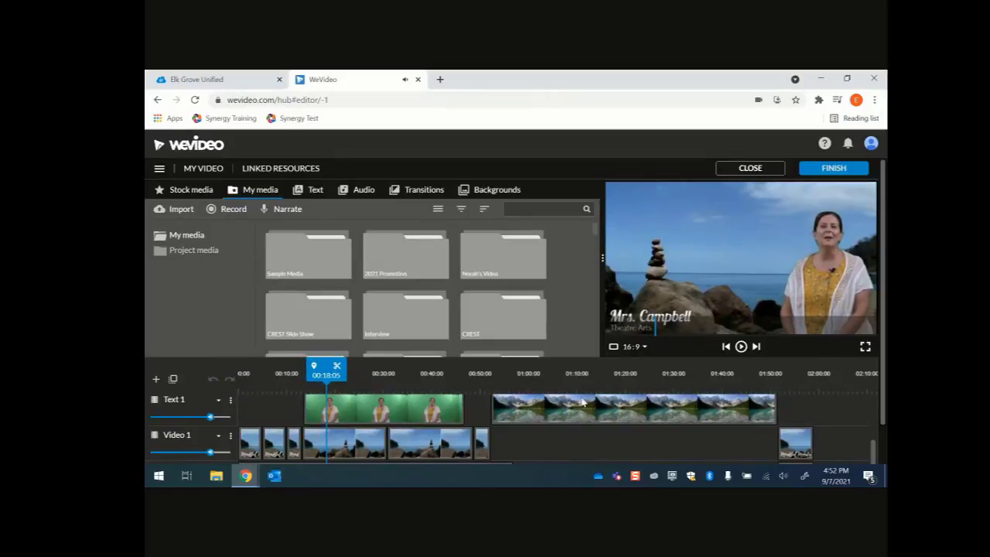
scroll(328, 422, up, 1)
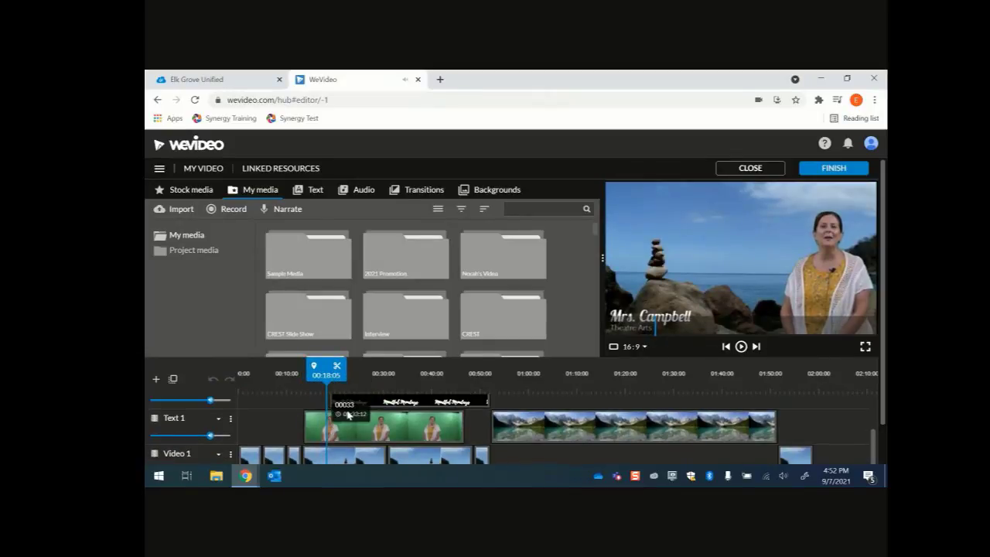